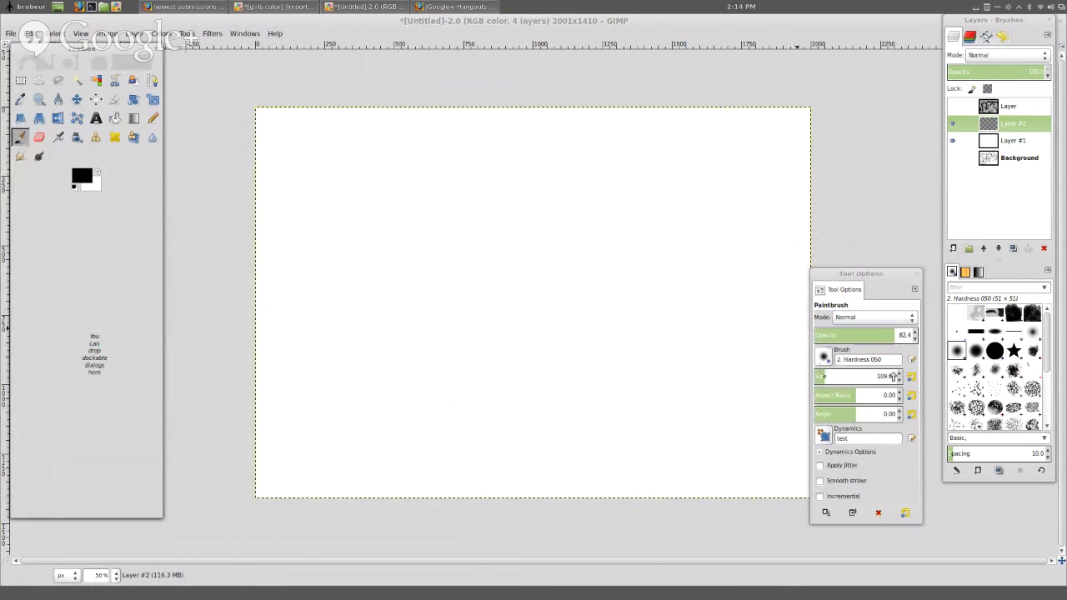
# Set the Paintbrush size to 5.00.
pyautogui.press('BackSpace')
pyautogui.press('BackSpace')
pyautogui.press('BackSpace')
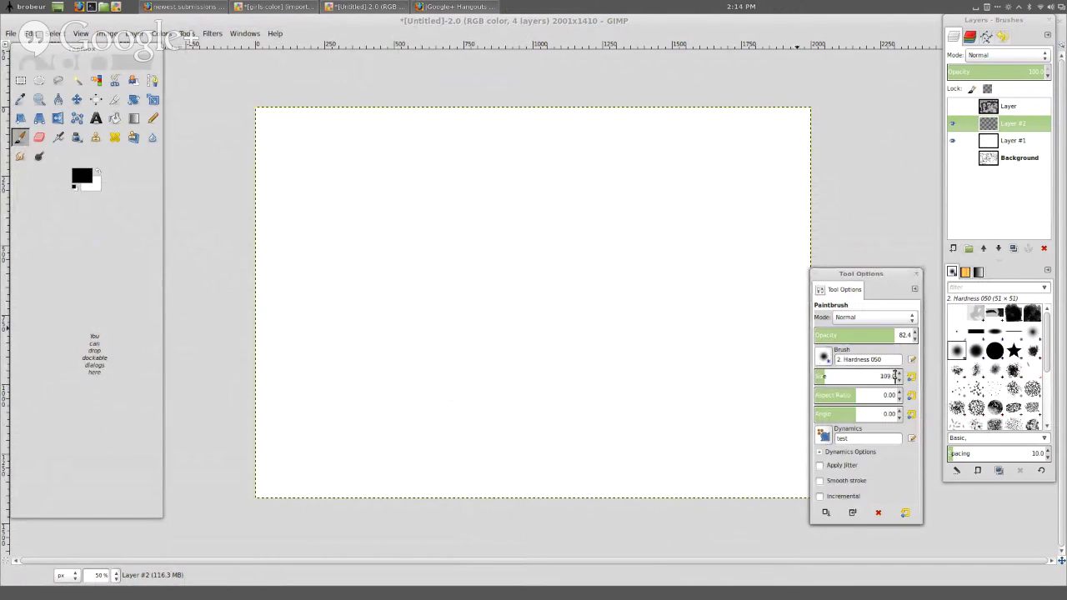
pyautogui.write('5')
pyautogui.press('Return')
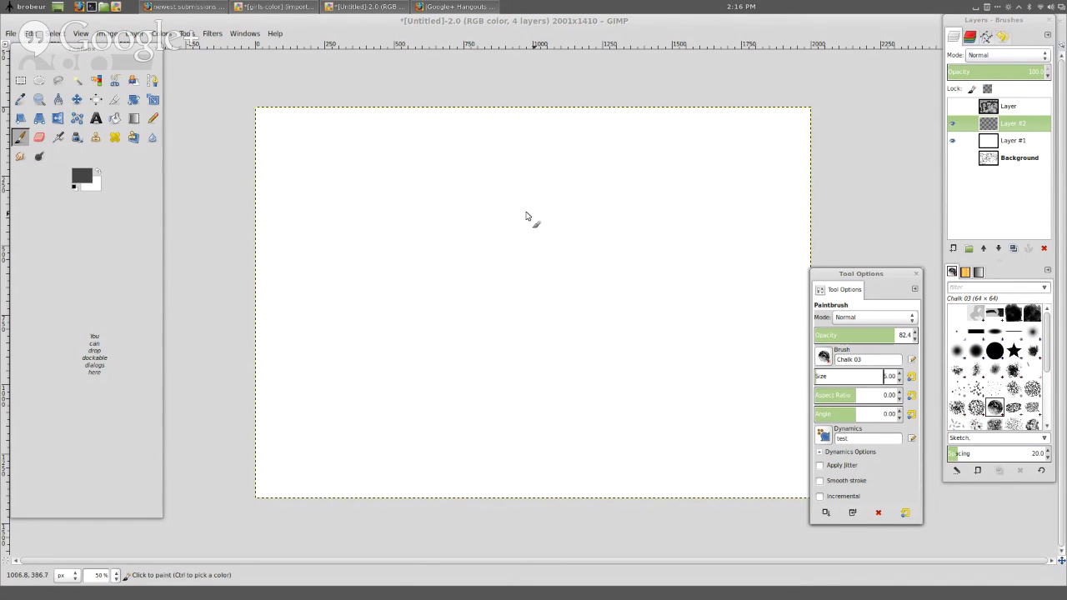
# Make a small squiggle near the canvas's upper-left corner and sketch a man's hair, ear and first eyebrow in the upper-right area.
pyautogui.moveTo(310, 158); pyautogui.dragTo(317, 189)
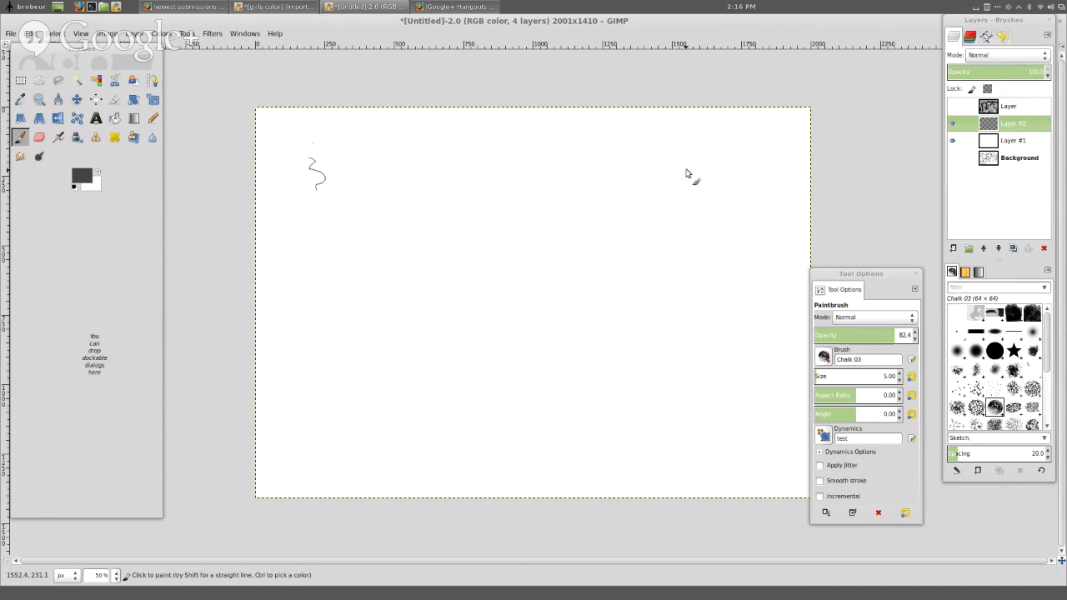
pyautogui.moveTo(702, 174)
pyautogui.mouseDown()
pyautogui.moveTo(663, 186)
pyautogui.moveTo(673, 191)
pyautogui.moveTo(649, 177)
pyautogui.moveTo(613, 198)
pyautogui.mouseUp()
pyautogui.moveTo(624, 159); pyautogui.dragTo(635, 154)
pyautogui.moveTo(614, 200)
pyautogui.mouseDown()
pyautogui.moveTo(638, 154)
pyautogui.moveTo(690, 149)
pyautogui.moveTo(723, 183)
pyautogui.moveTo(707, 231)
pyautogui.mouseUp()
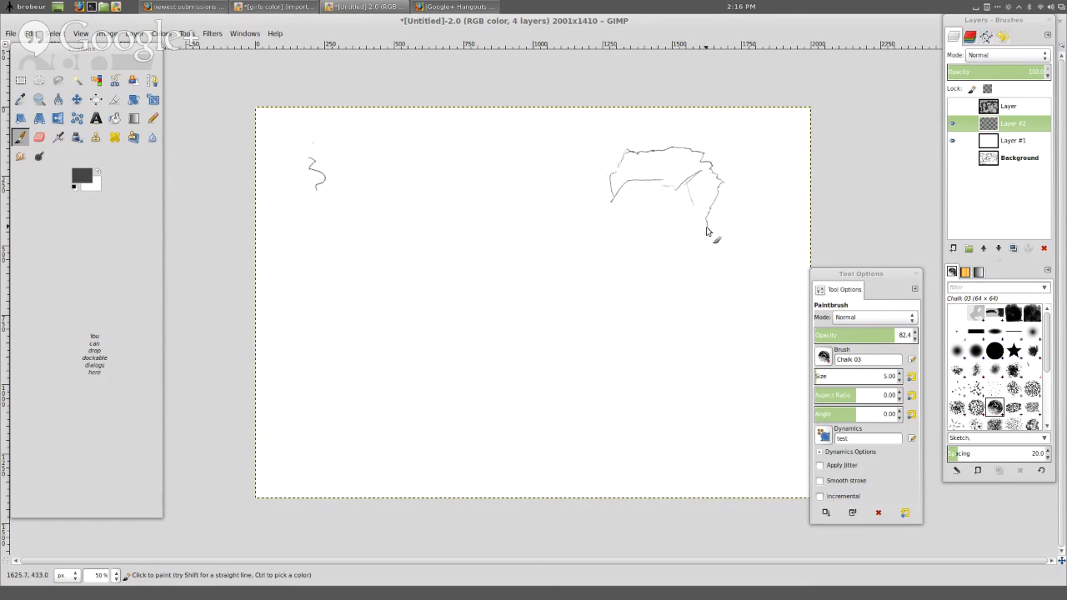
pyautogui.moveTo(686, 181)
pyautogui.mouseDown()
pyautogui.moveTo(715, 231)
pyautogui.moveTo(716, 244)
pyautogui.moveTo(697, 254)
pyautogui.moveTo(705, 237)
pyautogui.mouseUp()
pyautogui.moveTo(614, 196); pyautogui.dragTo(613, 215)
pyautogui.moveTo(607, 223)
pyautogui.mouseDown()
pyautogui.moveTo(637, 230)
pyautogui.moveTo(609, 233)
pyautogui.mouseUp()
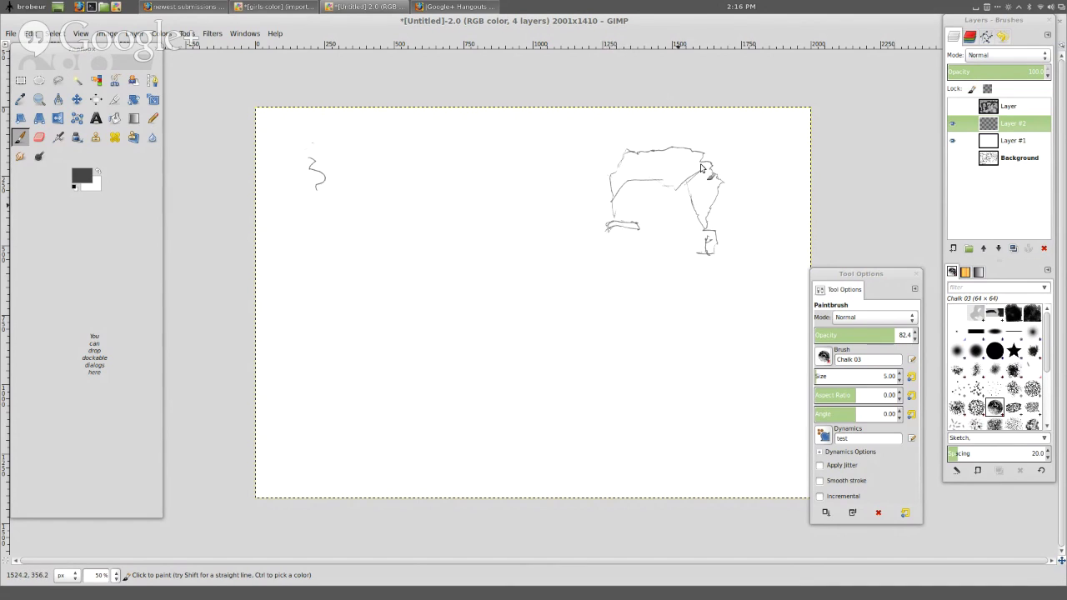
# Add a small curl beside the man's head and draw his second eyebrow, eyes, nose, mouth and jawline.
pyautogui.moveTo(545, 188); pyautogui.dragTo(535, 218)
pyautogui.moveTo(654, 222); pyautogui.dragTo(692, 221)
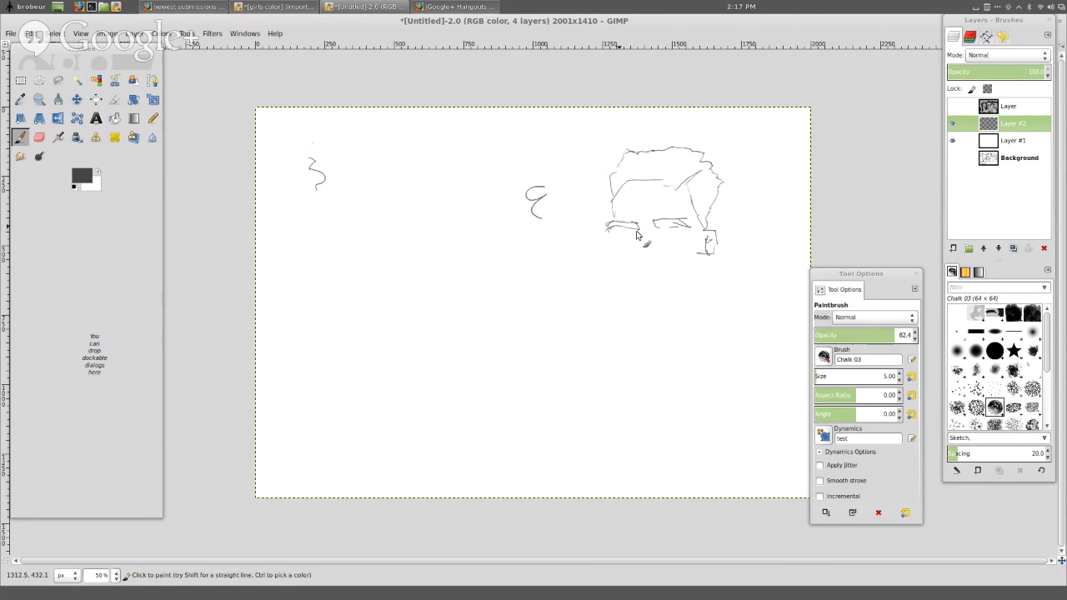
pyautogui.moveTo(666, 248)
pyautogui.mouseDown()
pyautogui.moveTo(677, 238)
pyautogui.moveTo(631, 244)
pyautogui.mouseUp()
pyautogui.moveTo(705, 253); pyautogui.dragTo(671, 292)
pyautogui.moveTo(643, 237); pyautogui.dragTo(645, 256)
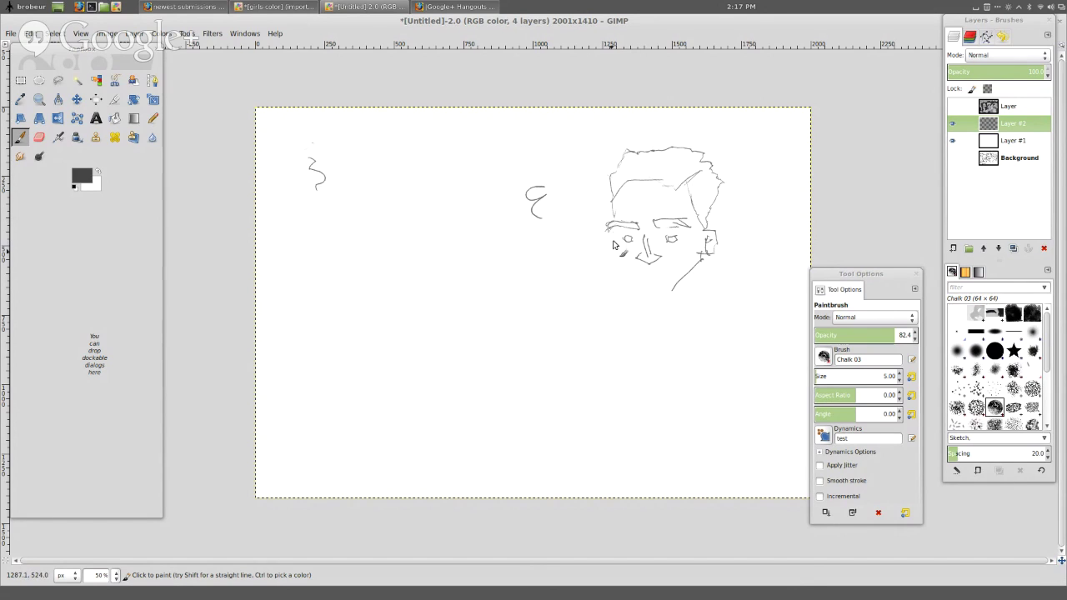
pyautogui.moveTo(613, 233); pyautogui.dragTo(618, 289)
pyautogui.moveTo(621, 276)
pyautogui.mouseDown()
pyautogui.moveTo(646, 299)
pyautogui.moveTo(639, 293)
pyautogui.moveTo(659, 297)
pyautogui.moveTo(685, 295)
pyautogui.mouseUp()
pyautogui.moveTo(632, 271); pyautogui.dragTo(680, 268)
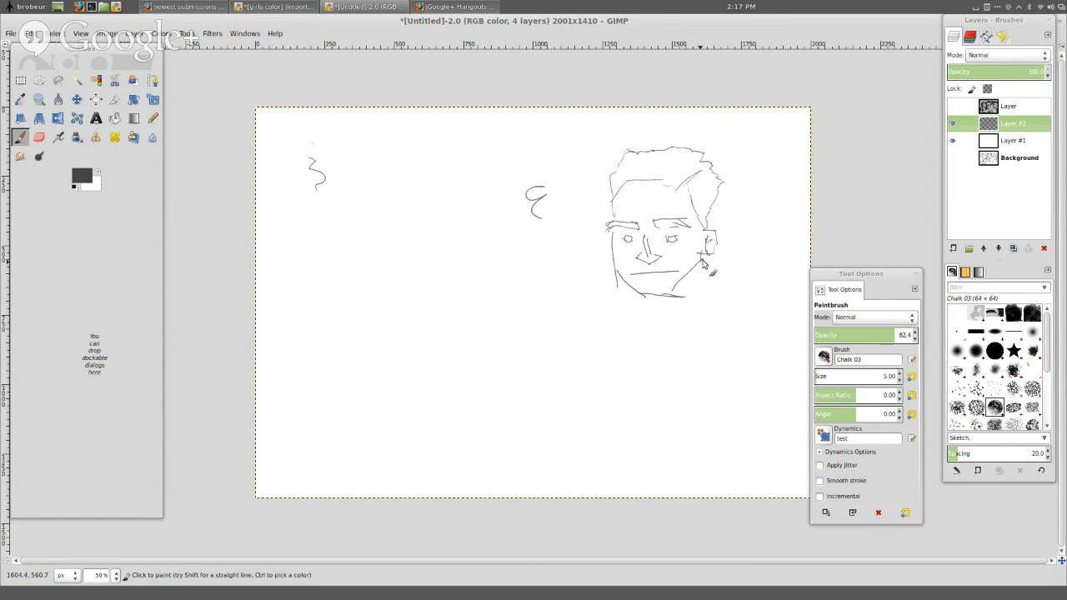
# Sketch the man's neck and open shirt collar with angular strokes below the chin.
pyautogui.moveTo(700, 255); pyautogui.dragTo(697, 284)
pyautogui.moveTo(705, 283)
pyautogui.mouseDown()
pyautogui.moveTo(651, 310)
pyautogui.moveTo(659, 340)
pyautogui.mouseUp()
pyautogui.keyDown('shift'); pyautogui.click(708, 285); pyautogui.keyUp('shift')
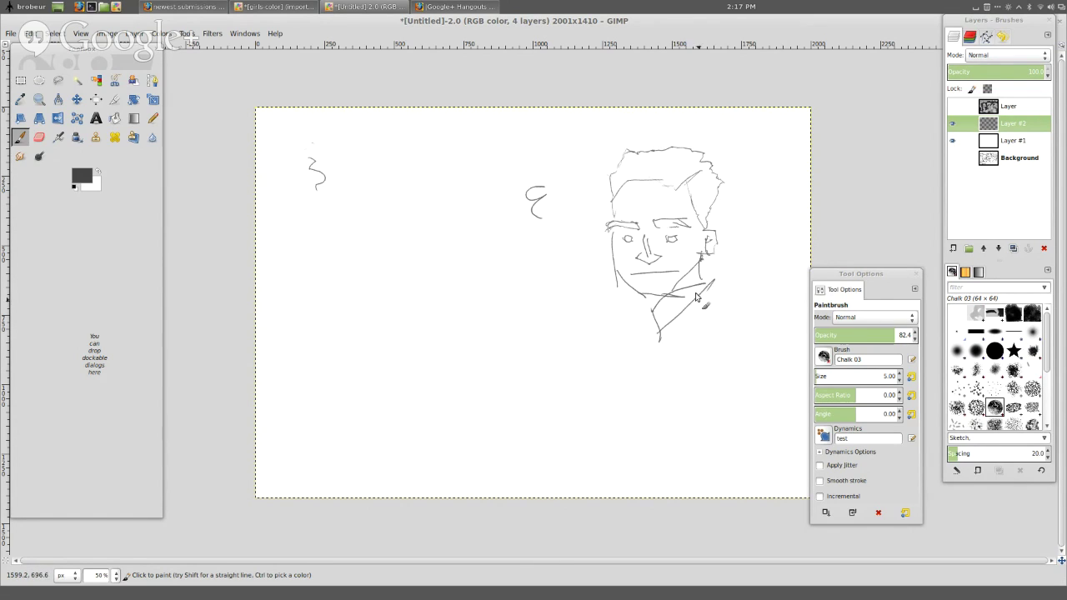
pyautogui.keyDown('shift'); pyautogui.click(664, 338); pyautogui.keyUp('shift')
pyautogui.moveTo(658, 296)
pyautogui.mouseDown()
pyautogui.moveTo(625, 298)
pyautogui.moveTo(644, 312)
pyautogui.mouseUp()
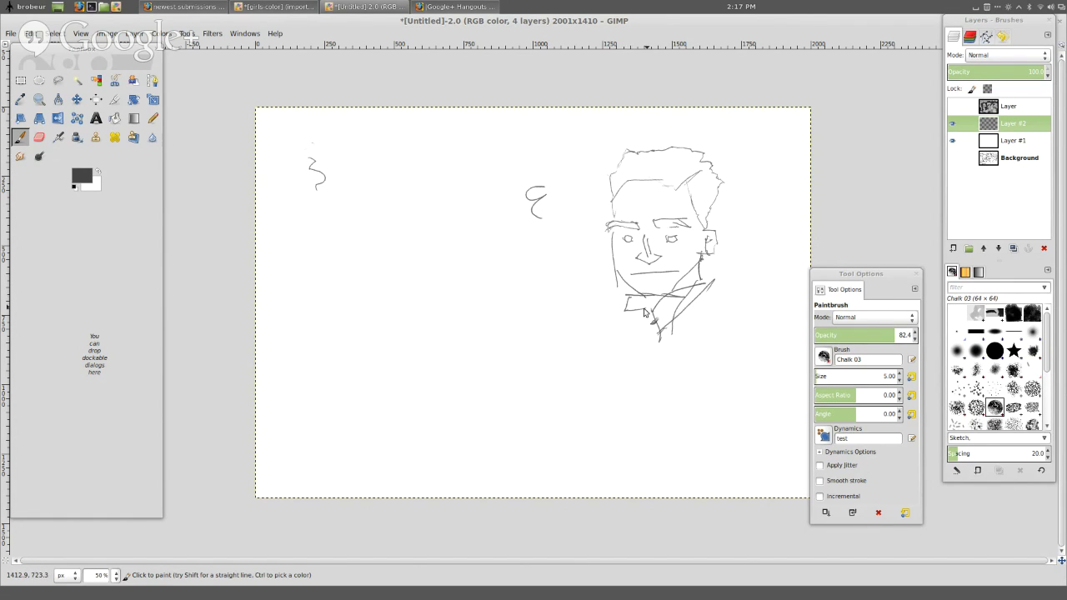
# Draw the outline of the man's jacket with its lapel, shoulder and arm.
pyautogui.keyDown('shift'); pyautogui.click(609, 343); pyautogui.keyUp('shift')
pyautogui.moveTo(724, 303); pyautogui.dragTo(648, 379)
pyautogui.moveTo(715, 302)
pyautogui.mouseDown()
pyautogui.moveTo(741, 318)
pyautogui.moveTo(751, 350)
pyautogui.moveTo(740, 330)
pyautogui.moveTo(752, 332)
pyautogui.moveTo(736, 395)
pyautogui.mouseUp()
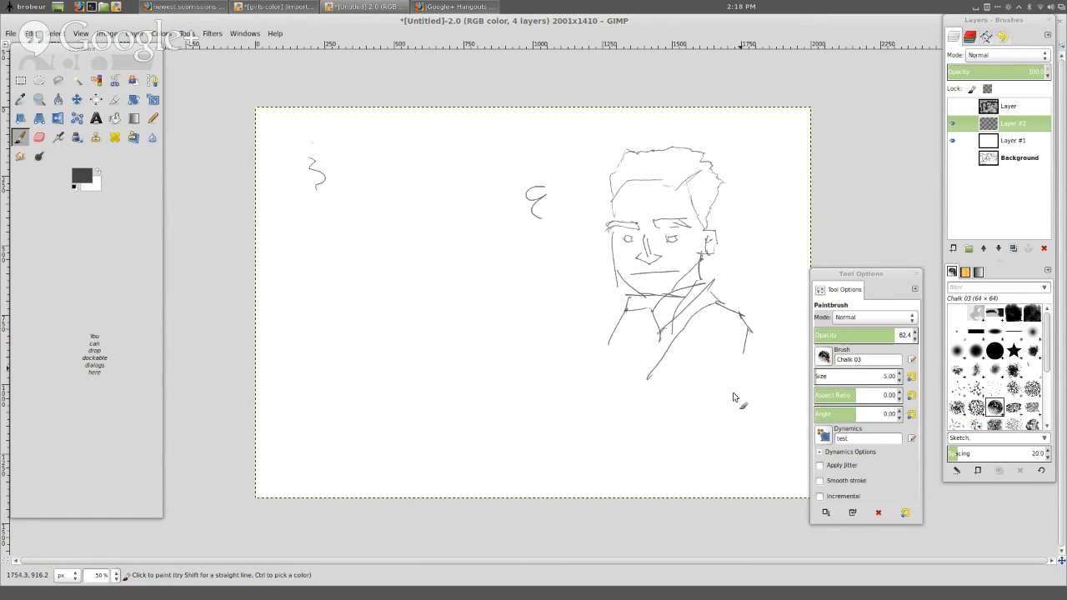
pyautogui.moveTo(706, 339); pyautogui.dragTo(713, 387)
# Sketch a woman's ear, hairline and voluminous curly hair beside the man.
pyautogui.moveTo(602, 258)
pyautogui.mouseDown()
pyautogui.moveTo(609, 305)
pyautogui.moveTo(566, 307)
pyautogui.moveTo(578, 298)
pyautogui.moveTo(567, 291)
pyautogui.mouseUp()
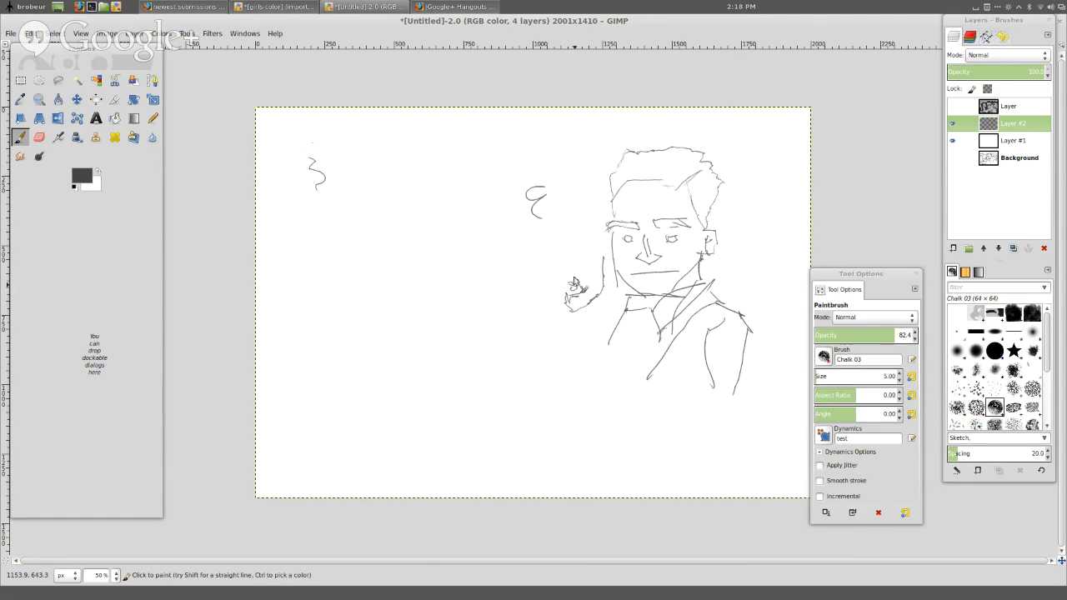
pyautogui.moveTo(570, 286)
pyautogui.mouseDown()
pyautogui.moveTo(566, 254)
pyautogui.moveTo(498, 253)
pyautogui.mouseUp()
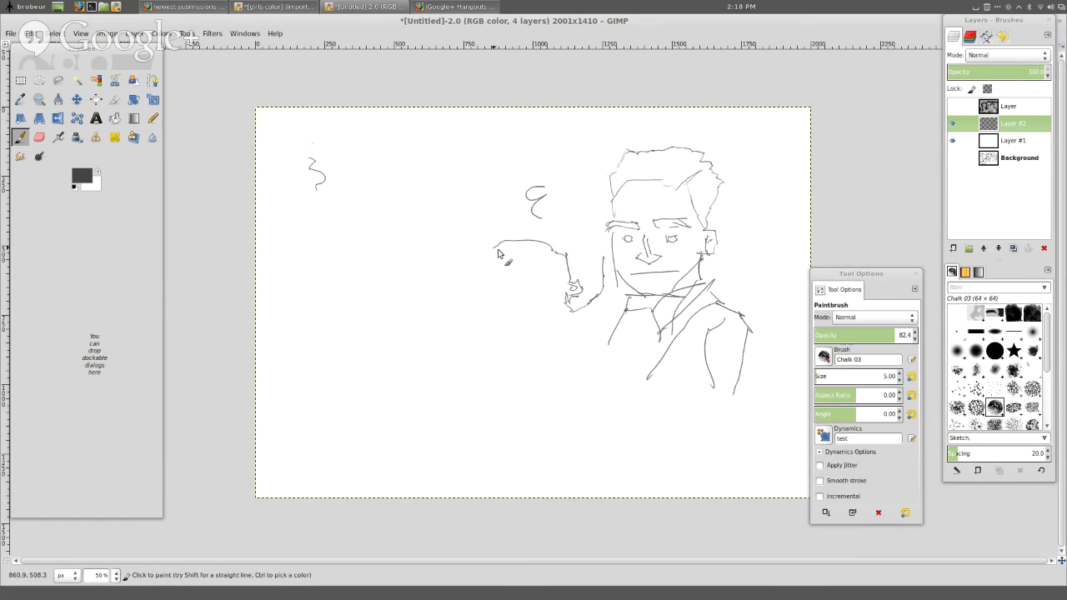
pyautogui.moveTo(604, 269)
pyautogui.mouseDown()
pyautogui.moveTo(591, 238)
pyautogui.moveTo(568, 241)
pyautogui.moveTo(562, 217)
pyautogui.moveTo(495, 208)
pyautogui.moveTo(537, 205)
pyautogui.moveTo(504, 193)
pyautogui.moveTo(466, 207)
pyautogui.moveTo(484, 223)
pyautogui.moveTo(450, 222)
pyautogui.moveTo(439, 250)
pyautogui.moveTo(449, 238)
pyautogui.moveTo(446, 268)
pyautogui.moveTo(452, 278)
pyautogui.moveTo(456, 256)
pyautogui.moveTo(454, 286)
pyautogui.moveTo(464, 279)
pyautogui.moveTo(477, 310)
pyautogui.moveTo(488, 255)
pyautogui.moveTo(489, 298)
pyautogui.mouseUp()
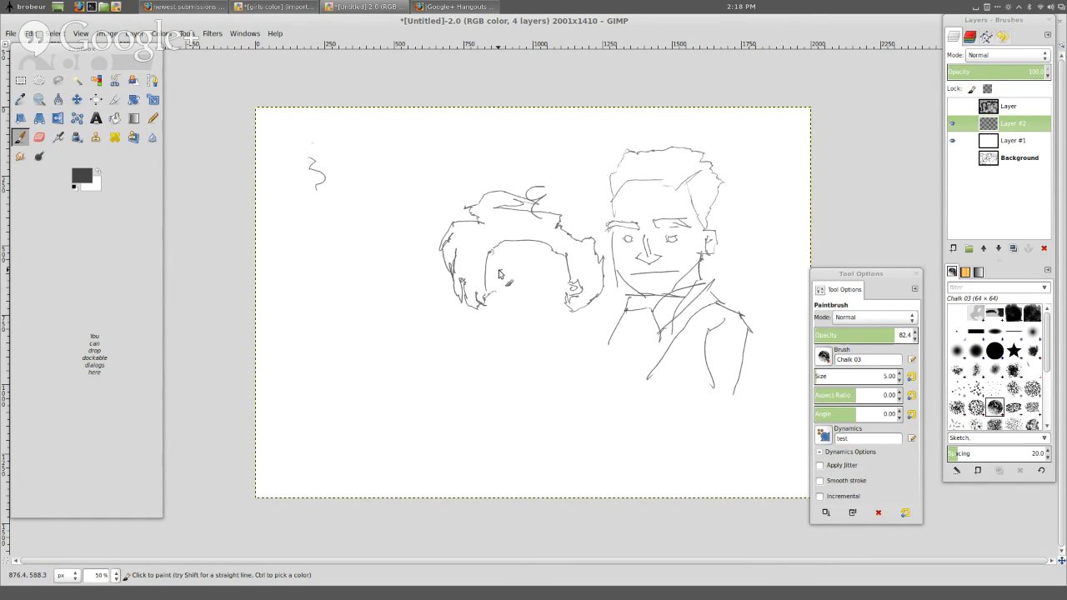
# Draw the woman's eyebrows, eyes, nose and open smile, and close her face with a pointed chin.
pyautogui.moveTo(521, 272)
pyautogui.mouseDown()
pyautogui.moveTo(501, 275)
pyautogui.moveTo(556, 269)
pyautogui.moveTo(549, 281)
pyautogui.mouseUp()
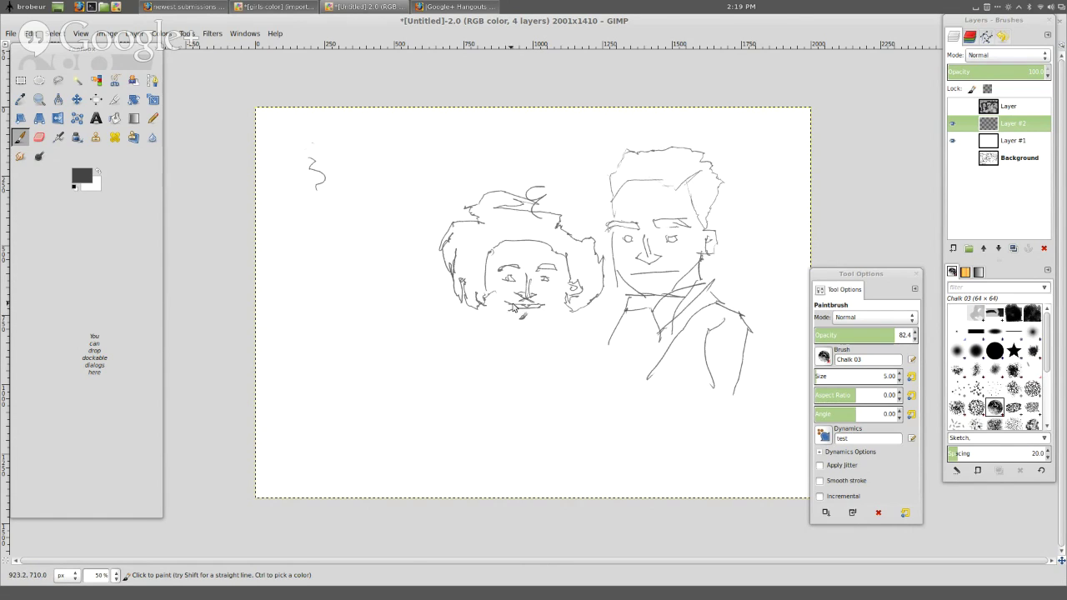
pyautogui.moveTo(514, 318)
pyautogui.mouseDown()
pyautogui.moveTo(542, 324)
pyautogui.moveTo(546, 313)
pyautogui.moveTo(512, 306)
pyautogui.mouseUp()
pyautogui.moveTo(515, 335)
pyautogui.mouseDown()
pyautogui.moveTo(496, 325)
pyautogui.moveTo(544, 348)
pyautogui.moveTo(570, 317)
pyautogui.mouseUp()
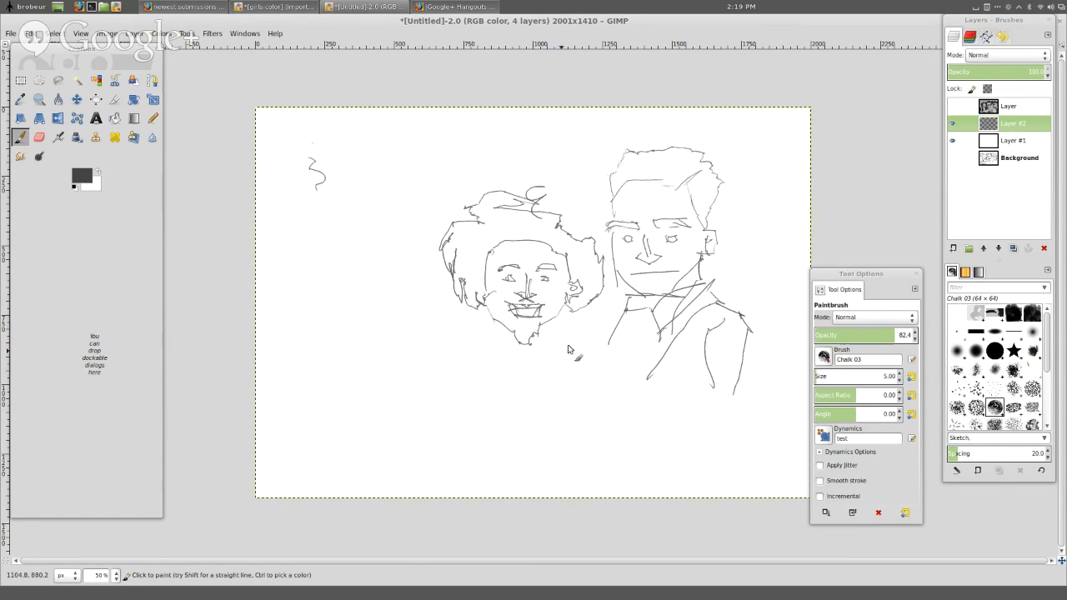
# Sketch the woman's neck, a ruffled ornament at her collar, and her shoulders, arms and upper body.
pyautogui.moveTo(550, 325)
pyautogui.mouseDown()
pyautogui.moveTo(580, 361)
pyautogui.moveTo(540, 349)
pyautogui.moveTo(524, 356)
pyautogui.moveTo(554, 361)
pyautogui.moveTo(522, 362)
pyautogui.moveTo(534, 379)
pyautogui.moveTo(526, 394)
pyautogui.moveTo(504, 376)
pyautogui.moveTo(531, 356)
pyautogui.mouseUp()
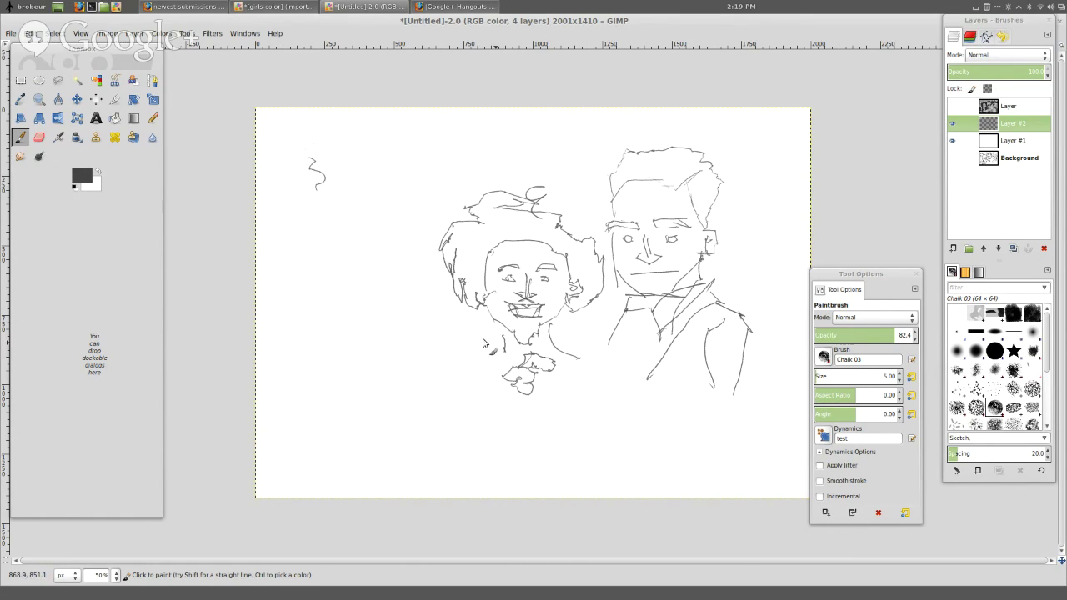
pyautogui.moveTo(505, 363)
pyautogui.mouseDown()
pyautogui.moveTo(461, 382)
pyautogui.moveTo(472, 399)
pyautogui.moveTo(545, 414)
pyautogui.mouseUp()
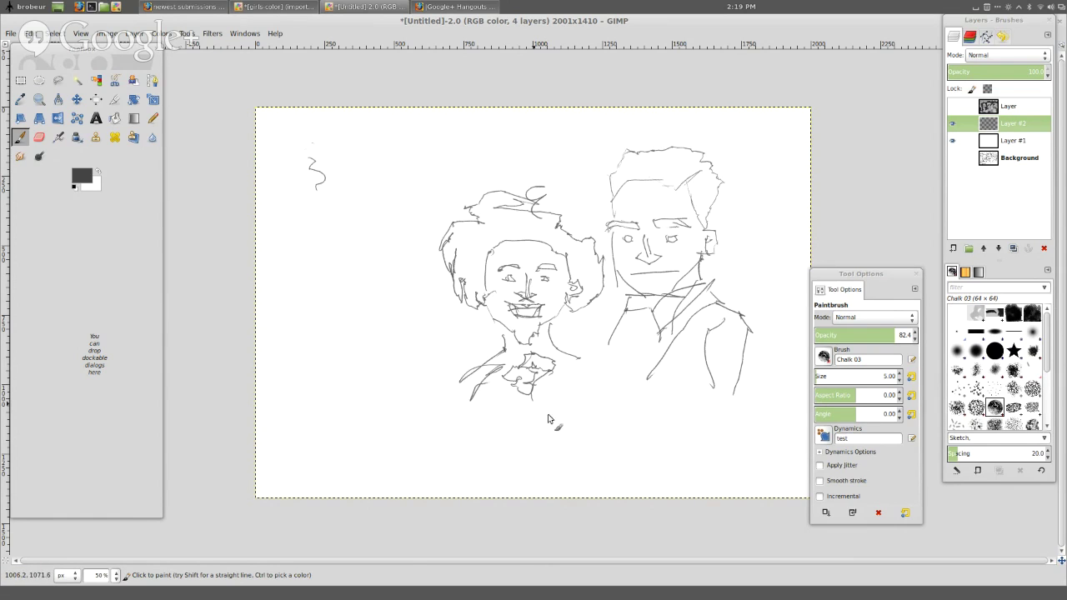
pyautogui.moveTo(584, 360); pyautogui.dragTo(575, 421)
pyautogui.moveTo(583, 366); pyautogui.dragTo(597, 422)
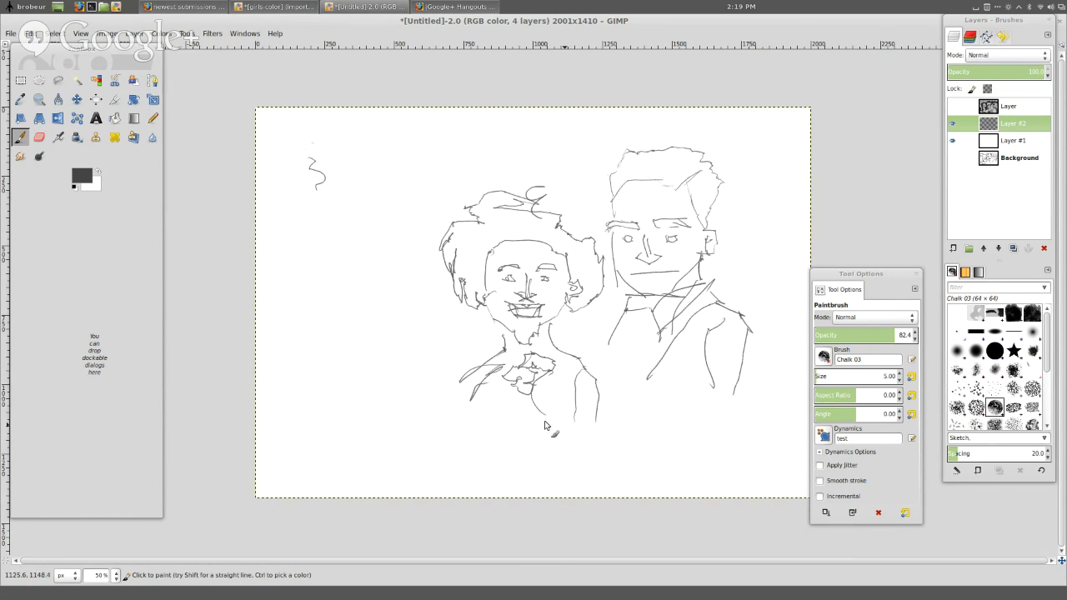
pyautogui.moveTo(524, 388); pyautogui.dragTo(497, 421)
pyautogui.moveTo(458, 380); pyautogui.dragTo(436, 413)
pyautogui.moveTo(583, 355); pyautogui.dragTo(590, 362)
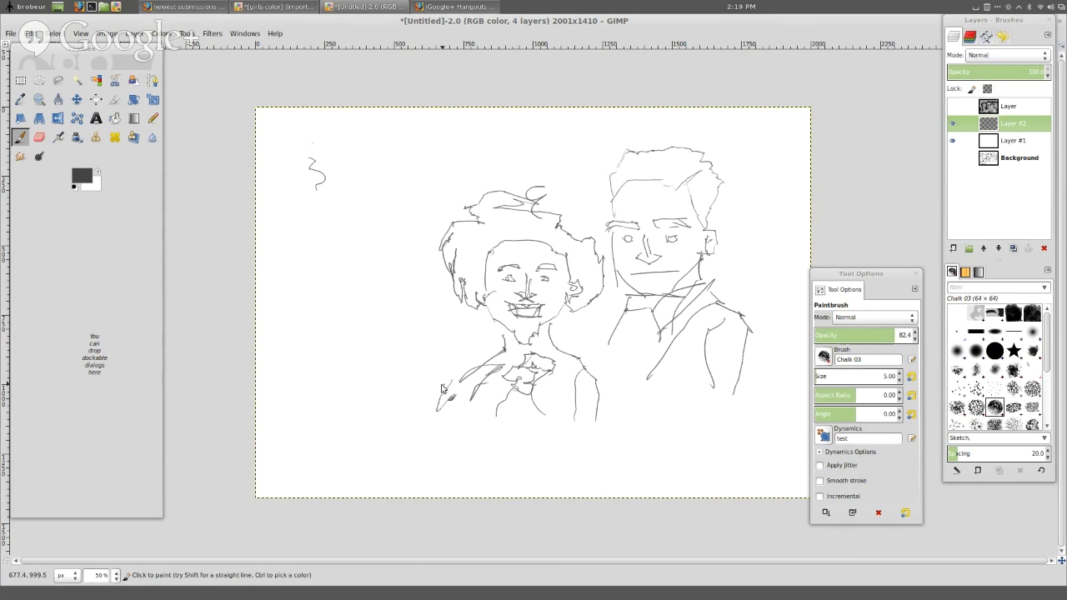
# Draw a horizon line beside the woman, finish the man's torso and hand, and add a ledge across his waist.
pyautogui.moveTo(441, 389); pyautogui.dragTo(275, 386)
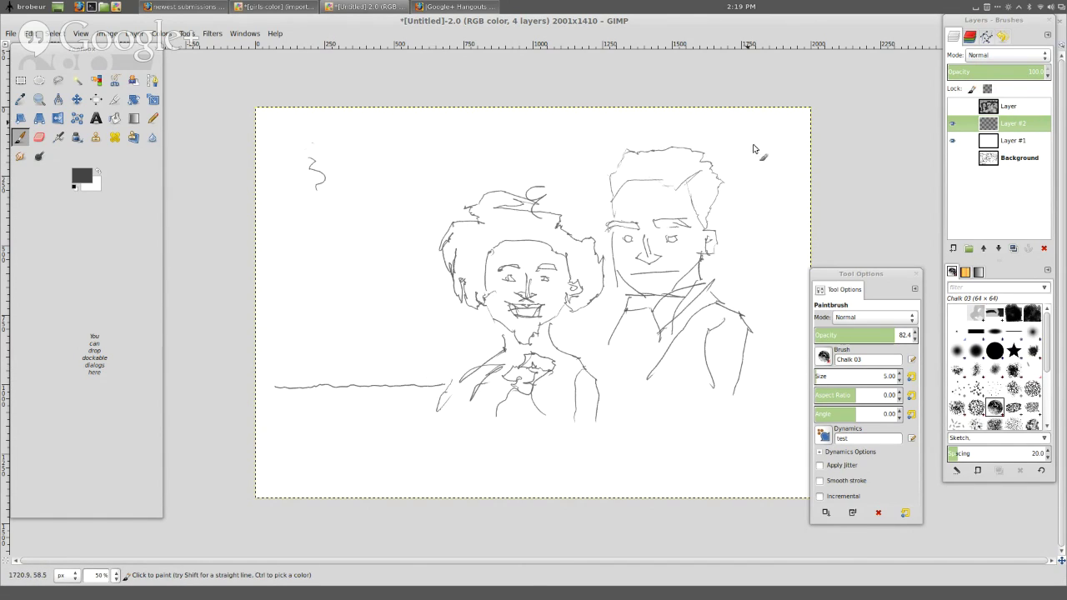
pyautogui.moveTo(613, 340)
pyautogui.mouseDown()
pyautogui.moveTo(661, 377)
pyautogui.moveTo(645, 382)
pyautogui.moveTo(643, 417)
pyautogui.mouseUp()
pyautogui.moveTo(715, 385); pyautogui.dragTo(732, 417)
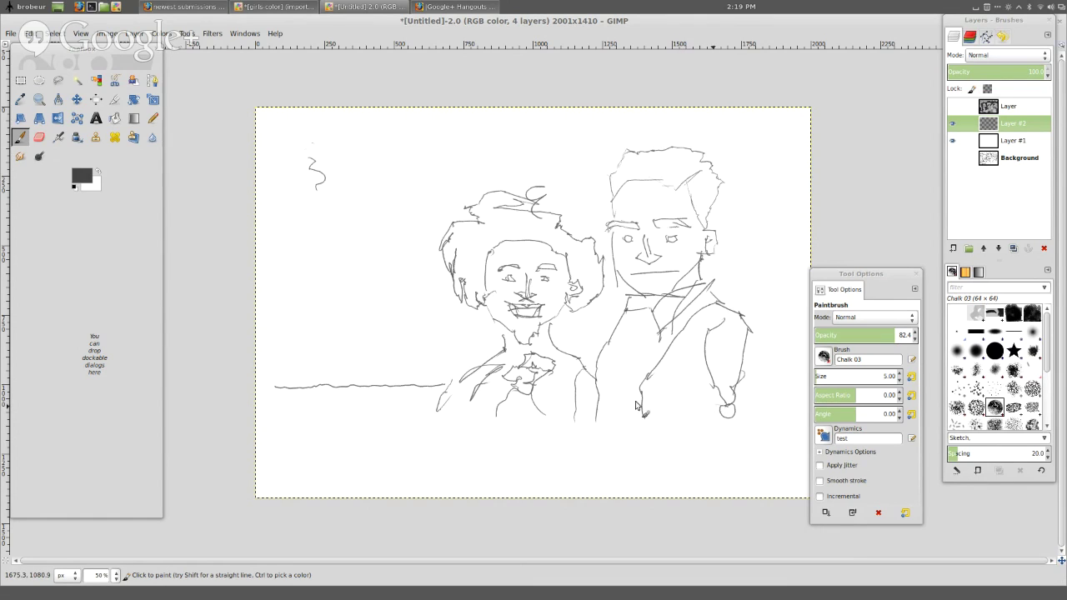
pyautogui.moveTo(725, 407)
pyautogui.mouseDown()
pyautogui.moveTo(597, 409)
pyautogui.moveTo(759, 406)
pyautogui.mouseUp()
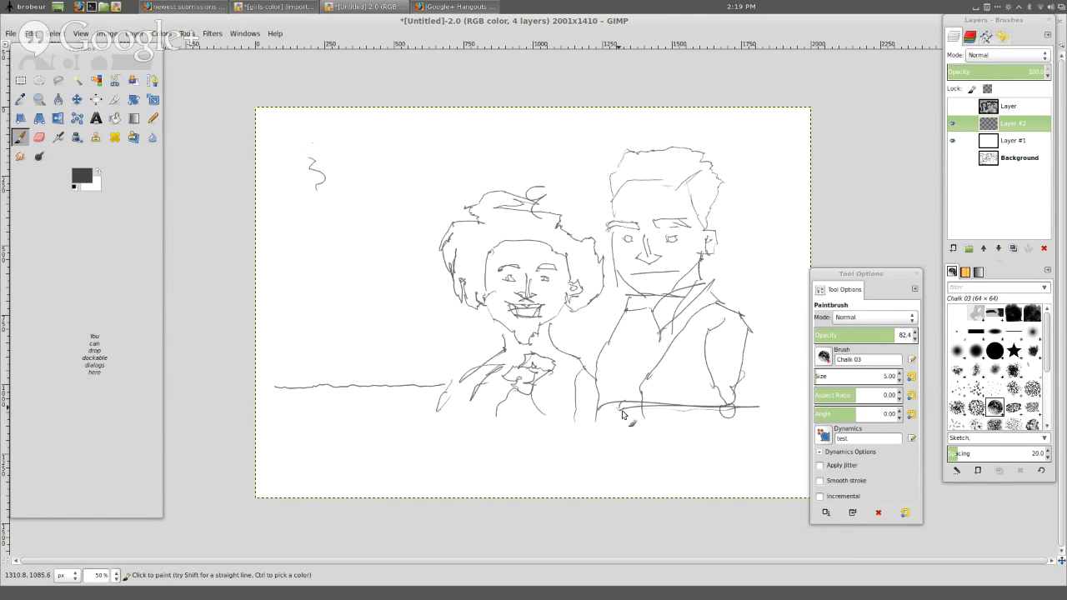
pyautogui.moveTo(606, 409)
pyautogui.mouseDown()
pyautogui.moveTo(598, 450)
pyautogui.moveTo(606, 420)
pyautogui.mouseUp()
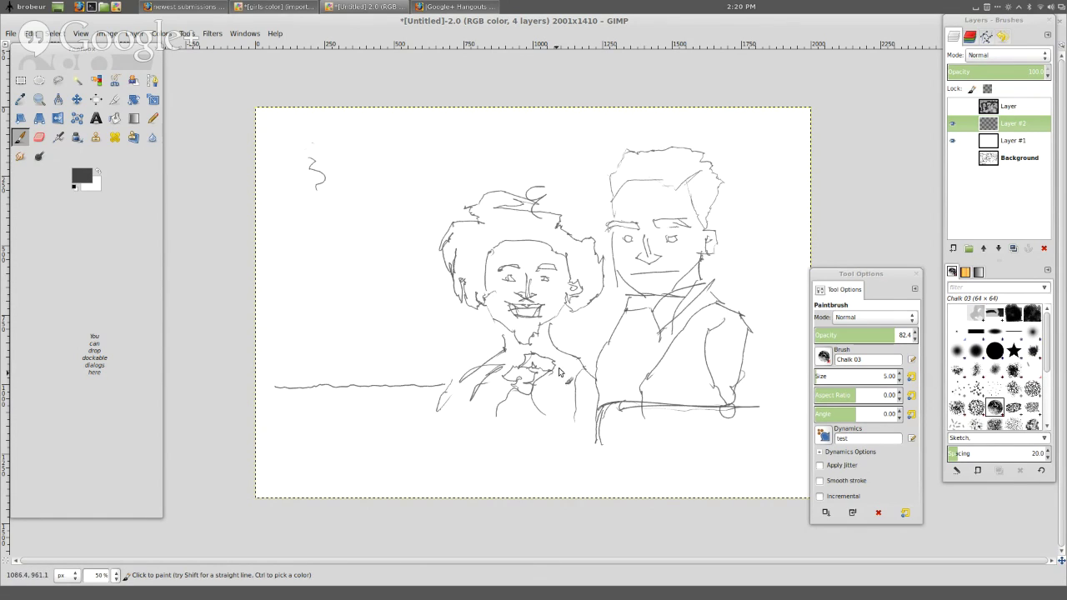
# Draw billowing cloud columns rising above the horizon beside the woman and zigzag water ripples across the foreground.
pyautogui.moveTo(490, 355)
pyautogui.mouseDown()
pyautogui.moveTo(455, 349)
pyautogui.moveTo(450, 305)
pyautogui.mouseUp()
pyautogui.moveTo(457, 218)
pyautogui.mouseDown()
pyautogui.moveTo(423, 199)
pyautogui.moveTo(420, 177)
pyautogui.moveTo(444, 166)
pyautogui.mouseUp()
pyautogui.moveTo(471, 126); pyautogui.dragTo(445, 168)
pyautogui.moveTo(391, 114)
pyautogui.mouseDown()
pyautogui.moveTo(407, 141)
pyautogui.moveTo(390, 167)
pyautogui.moveTo(425, 243)
pyautogui.moveTo(350, 259)
pyautogui.moveTo(375, 289)
pyautogui.moveTo(370, 308)
pyautogui.moveTo(407, 315)
pyautogui.moveTo(419, 343)
pyautogui.moveTo(360, 377)
pyautogui.moveTo(276, 387)
pyautogui.moveTo(329, 334)
pyautogui.moveTo(364, 336)
pyautogui.moveTo(344, 295)
pyautogui.moveTo(377, 245)
pyautogui.moveTo(361, 159)
pyautogui.mouseUp()
pyautogui.moveTo(322, 118)
pyautogui.mouseDown()
pyautogui.moveTo(313, 164)
pyautogui.moveTo(288, 187)
pyautogui.moveTo(336, 238)
pyautogui.moveTo(316, 254)
pyautogui.moveTo(305, 365)
pyautogui.moveTo(273, 397)
pyautogui.moveTo(321, 406)
pyautogui.moveTo(309, 411)
pyautogui.moveTo(389, 406)
pyautogui.moveTo(373, 415)
pyautogui.moveTo(385, 422)
pyautogui.moveTo(336, 431)
pyautogui.moveTo(429, 440)
pyautogui.moveTo(376, 447)
pyautogui.moveTo(385, 472)
pyautogui.mouseUp()
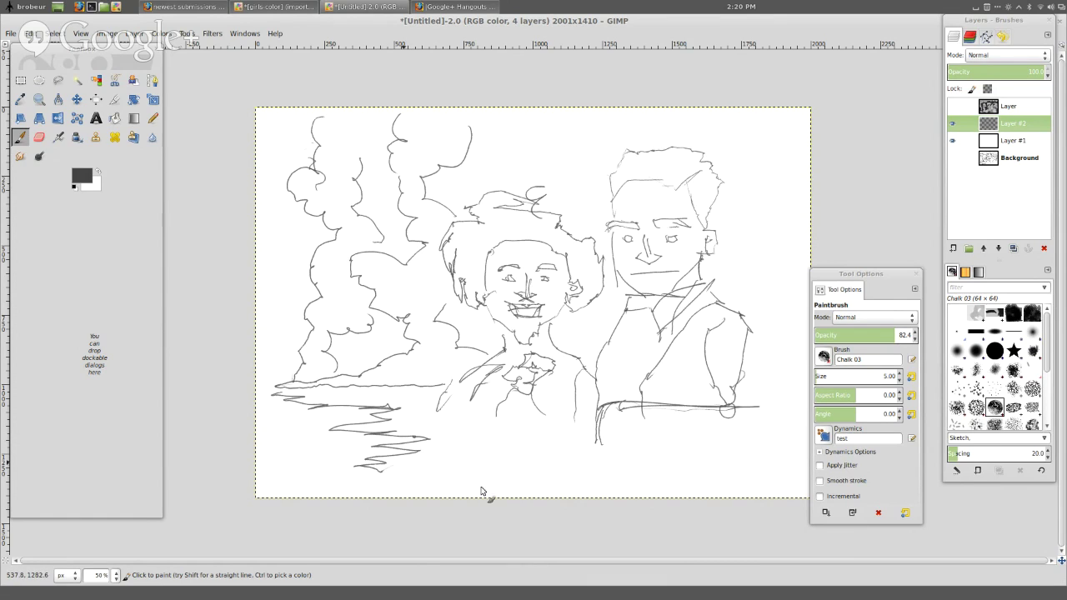
pyautogui.moveTo(461, 480)
pyautogui.mouseDown()
pyautogui.moveTo(431, 464)
pyautogui.moveTo(484, 454)
pyautogui.moveTo(432, 430)
pyautogui.moveTo(420, 404)
pyautogui.moveTo(546, 428)
pyautogui.moveTo(508, 439)
pyautogui.moveTo(570, 452)
pyautogui.moveTo(648, 447)
pyautogui.mouseUp()
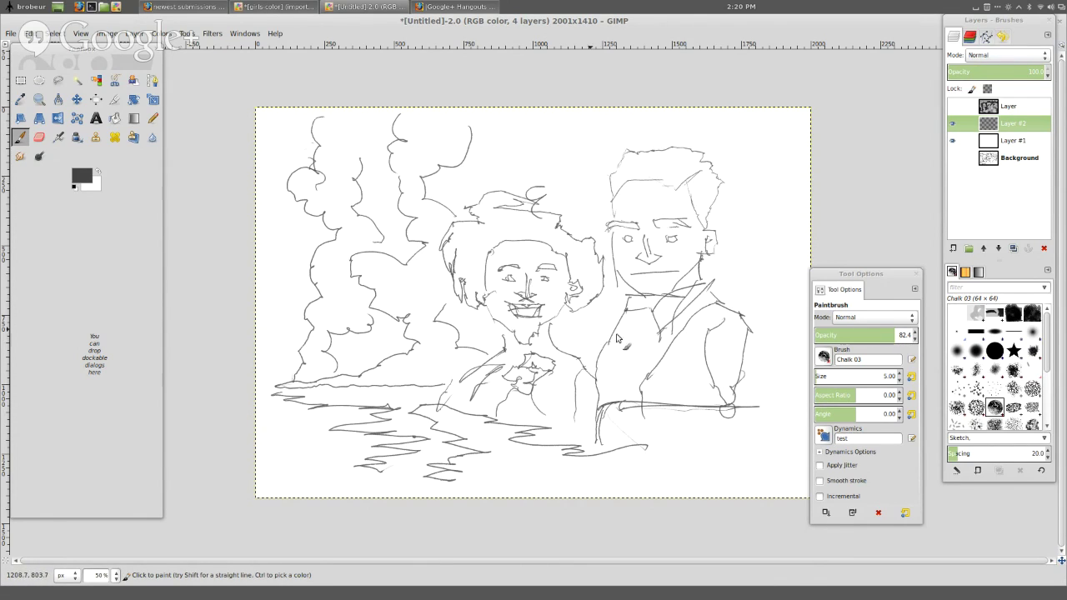
# Draw a wheel-like disc with inner ovals beside the man's ear and add zigzag background strokes around the two figures.
pyautogui.moveTo(753, 236)
pyautogui.mouseDown()
pyautogui.moveTo(765, 262)
pyautogui.moveTo(764, 250)
pyautogui.moveTo(723, 282)
pyautogui.moveTo(763, 243)
pyautogui.moveTo(729, 284)
pyautogui.mouseUp()
pyautogui.moveTo(767, 253)
pyautogui.mouseDown()
pyautogui.moveTo(723, 282)
pyautogui.moveTo(773, 255)
pyautogui.moveTo(742, 266)
pyautogui.moveTo(741, 284)
pyautogui.moveTo(753, 287)
pyautogui.moveTo(746, 257)
pyautogui.moveTo(770, 269)
pyautogui.moveTo(758, 276)
pyautogui.moveTo(759, 251)
pyautogui.moveTo(744, 256)
pyautogui.moveTo(742, 245)
pyautogui.moveTo(738, 269)
pyautogui.moveTo(725, 267)
pyautogui.moveTo(741, 255)
pyautogui.moveTo(732, 240)
pyautogui.moveTo(760, 225)
pyautogui.moveTo(716, 225)
pyautogui.mouseUp()
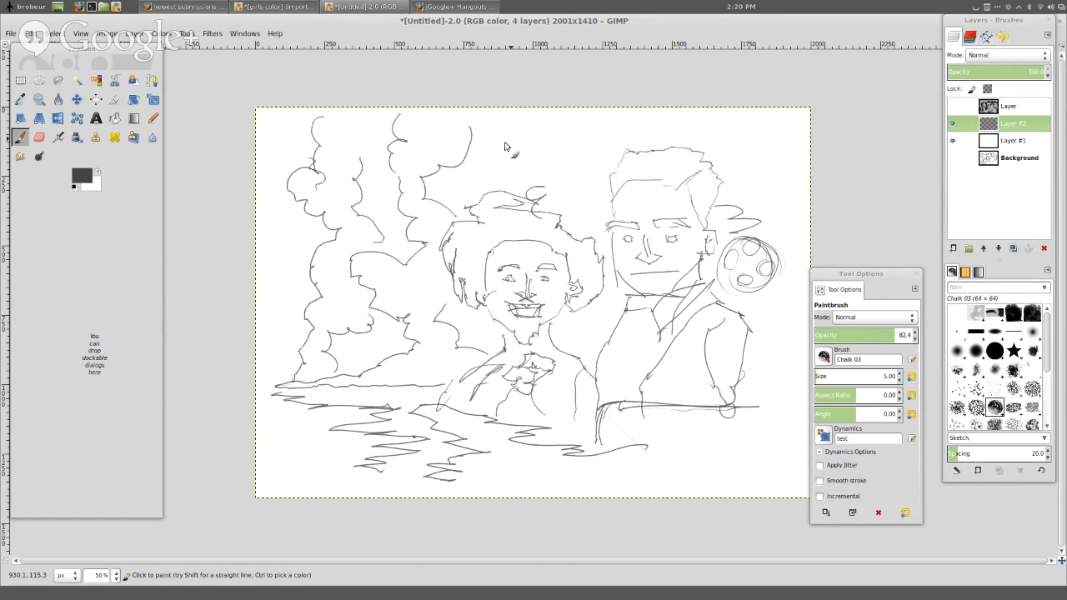
pyautogui.moveTo(617, 167)
pyautogui.mouseDown()
pyautogui.moveTo(512, 148)
pyautogui.moveTo(552, 136)
pyautogui.moveTo(525, 108)
pyautogui.mouseUp()
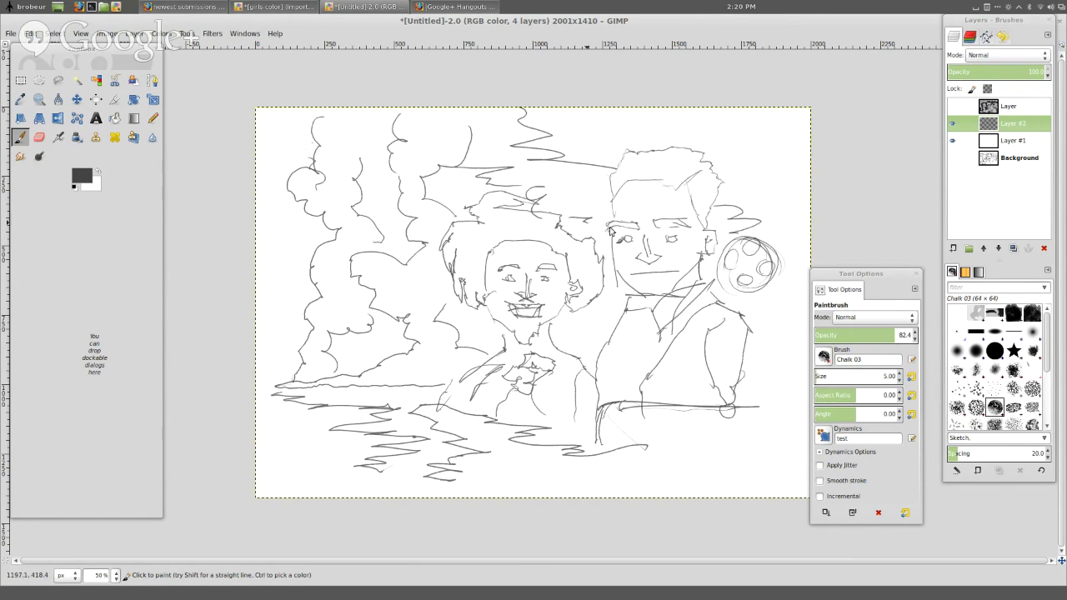
pyautogui.moveTo(774, 359)
pyautogui.mouseDown()
pyautogui.moveTo(767, 382)
pyautogui.moveTo(785, 391)
pyautogui.mouseUp()
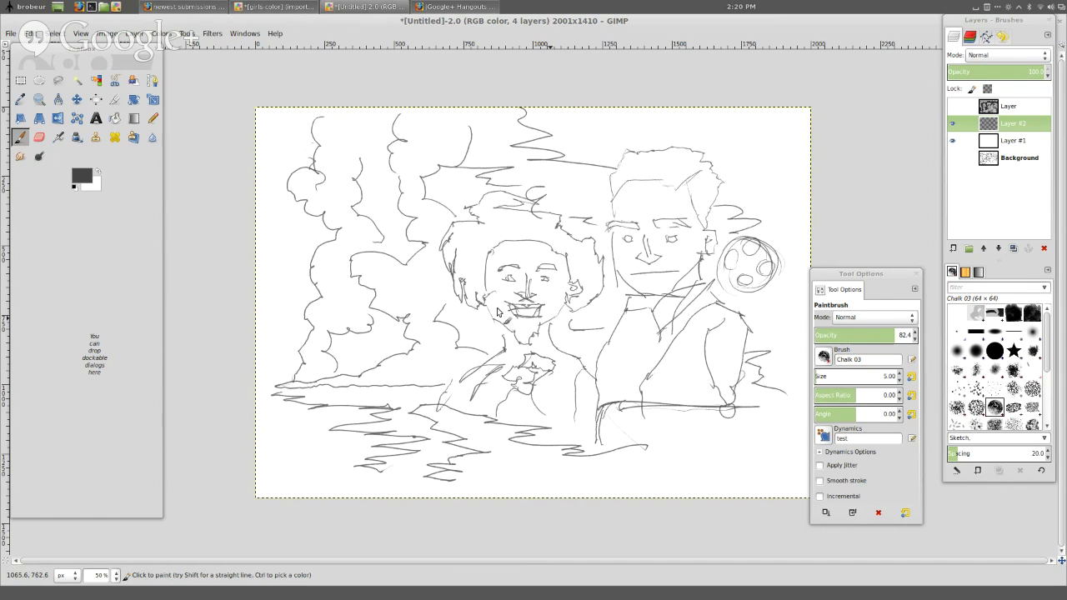
# Shade the cloud columns with zigzag hatching and fill the sky above the man with long horizontal zigzag strokes.
pyautogui.moveTo(409, 286); pyautogui.dragTo(450, 287)
pyautogui.moveTo(418, 206); pyautogui.dragTo(421, 202)
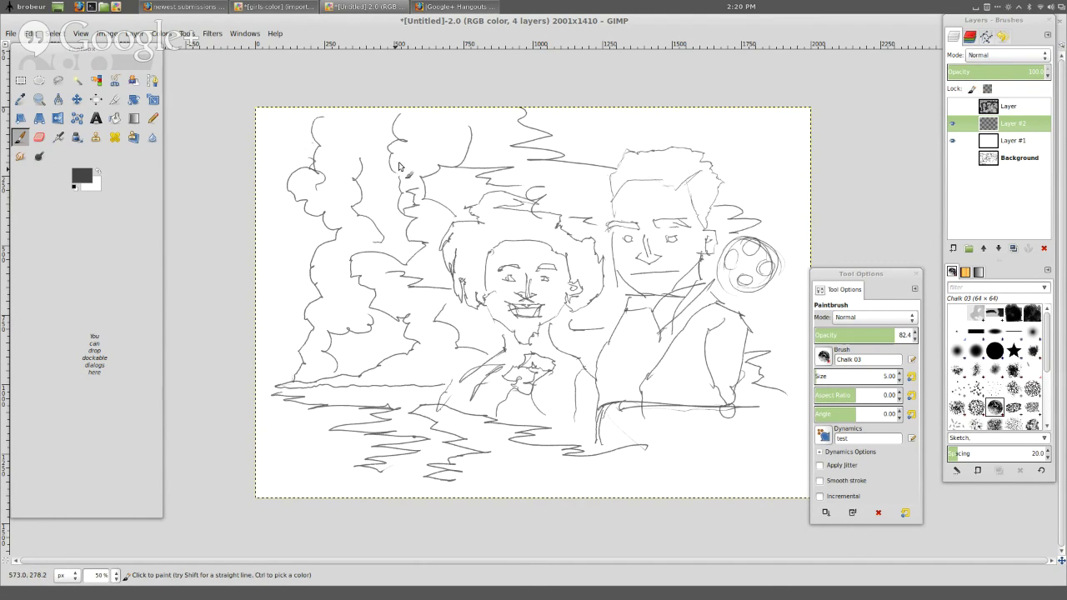
pyautogui.moveTo(432, 170)
pyautogui.mouseDown()
pyautogui.moveTo(410, 135)
pyautogui.moveTo(505, 137)
pyautogui.moveTo(491, 152)
pyautogui.mouseUp()
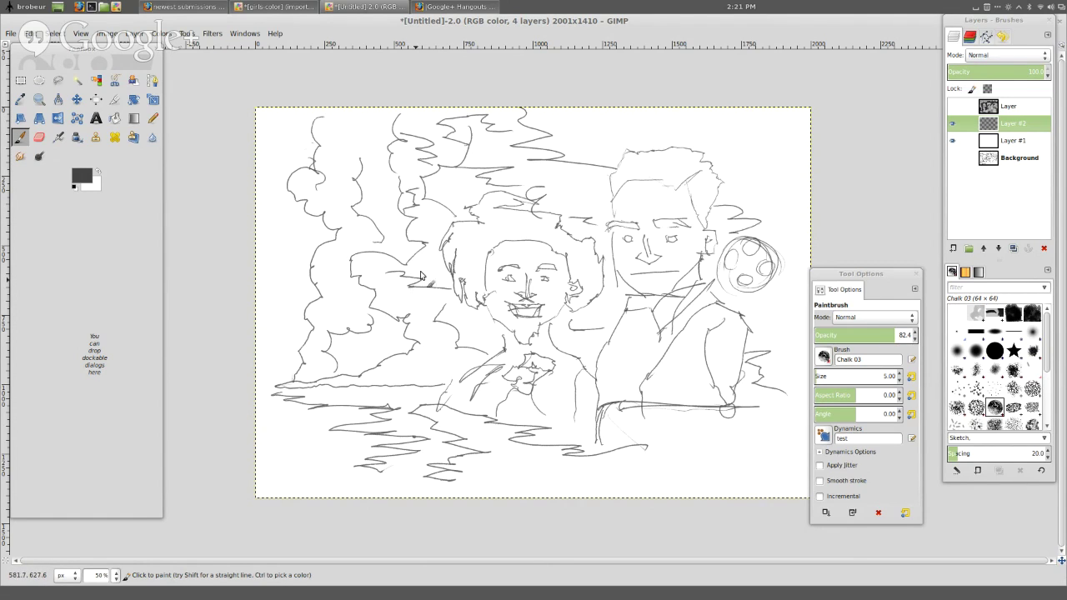
pyautogui.moveTo(456, 345)
pyautogui.mouseDown()
pyautogui.moveTo(430, 348)
pyautogui.moveTo(450, 371)
pyautogui.moveTo(393, 382)
pyautogui.moveTo(380, 370)
pyautogui.moveTo(400, 381)
pyautogui.mouseUp()
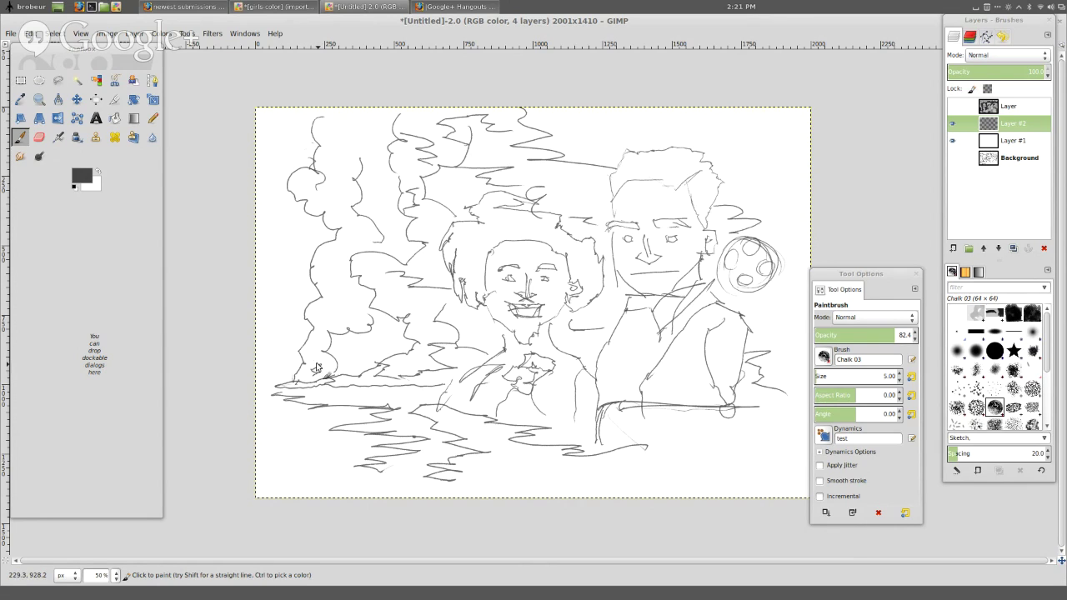
pyautogui.moveTo(312, 360)
pyautogui.mouseDown()
pyautogui.moveTo(341, 322)
pyautogui.moveTo(347, 293)
pyautogui.moveTo(327, 278)
pyautogui.moveTo(357, 240)
pyautogui.moveTo(338, 210)
pyautogui.moveTo(297, 189)
pyautogui.mouseUp()
pyautogui.moveTo(338, 199)
pyautogui.mouseDown()
pyautogui.moveTo(351, 202)
pyautogui.moveTo(327, 146)
pyautogui.mouseUp()
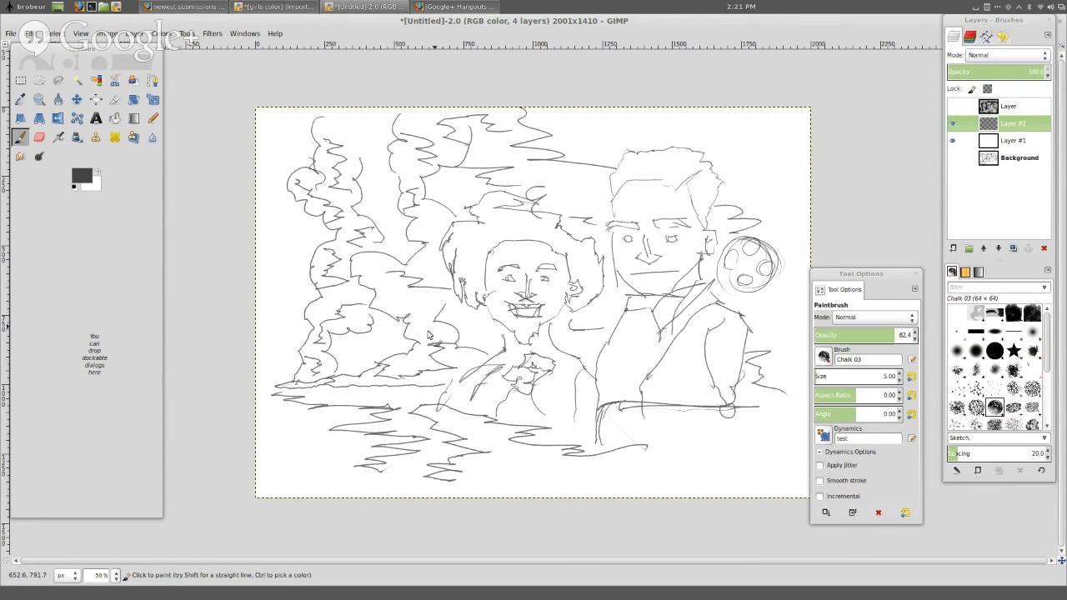
pyautogui.moveTo(429, 335)
pyautogui.mouseDown()
pyautogui.moveTo(418, 306)
pyautogui.moveTo(389, 290)
pyautogui.mouseUp()
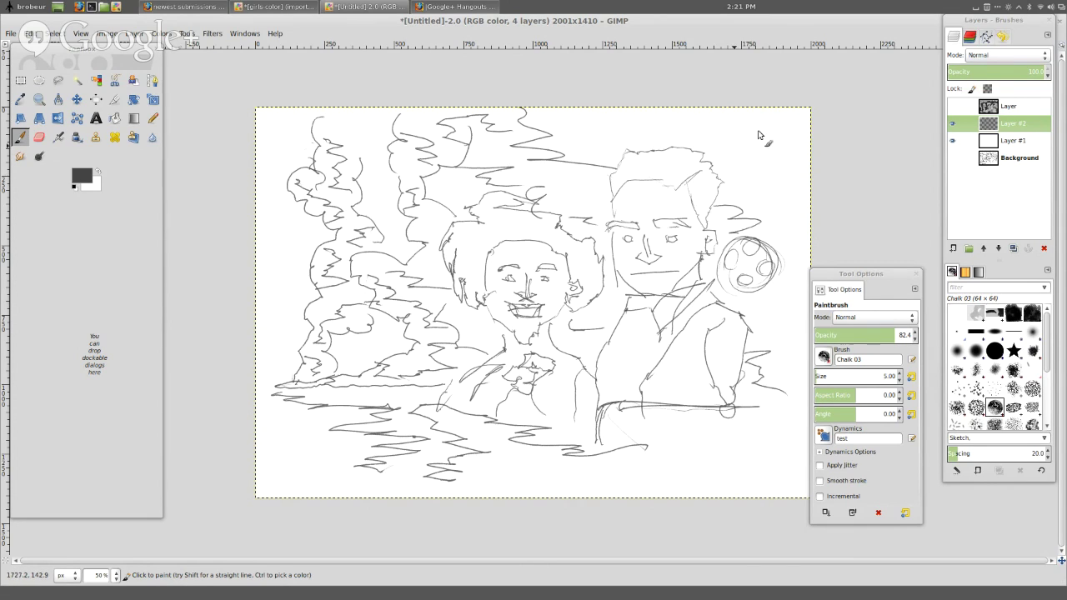
pyautogui.moveTo(589, 113)
pyautogui.mouseDown()
pyautogui.moveTo(637, 126)
pyautogui.moveTo(612, 134)
pyautogui.moveTo(782, 128)
pyautogui.moveTo(726, 135)
pyautogui.moveTo(771, 161)
pyautogui.moveTo(737, 179)
pyautogui.moveTo(745, 198)
pyautogui.moveTo(807, 204)
pyautogui.mouseUp()
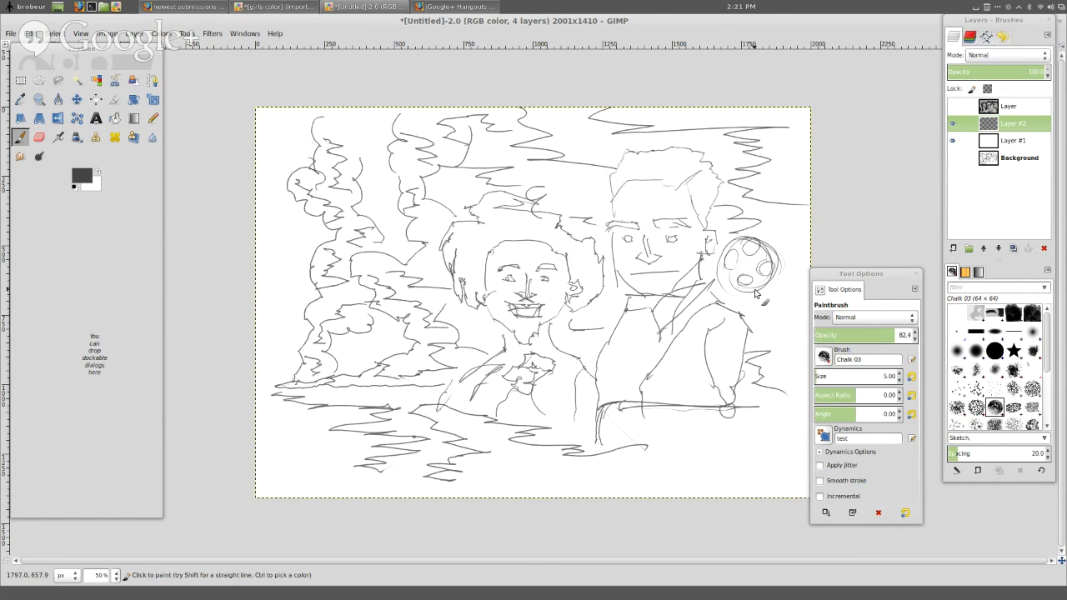
# Extend the zigzag water ripples across the whole foreground and fill the gap beside the man's arm with similar strokes.
pyautogui.moveTo(756, 293)
pyautogui.mouseDown()
pyautogui.moveTo(778, 329)
pyautogui.moveTo(767, 336)
pyautogui.moveTo(810, 355)
pyautogui.mouseUp()
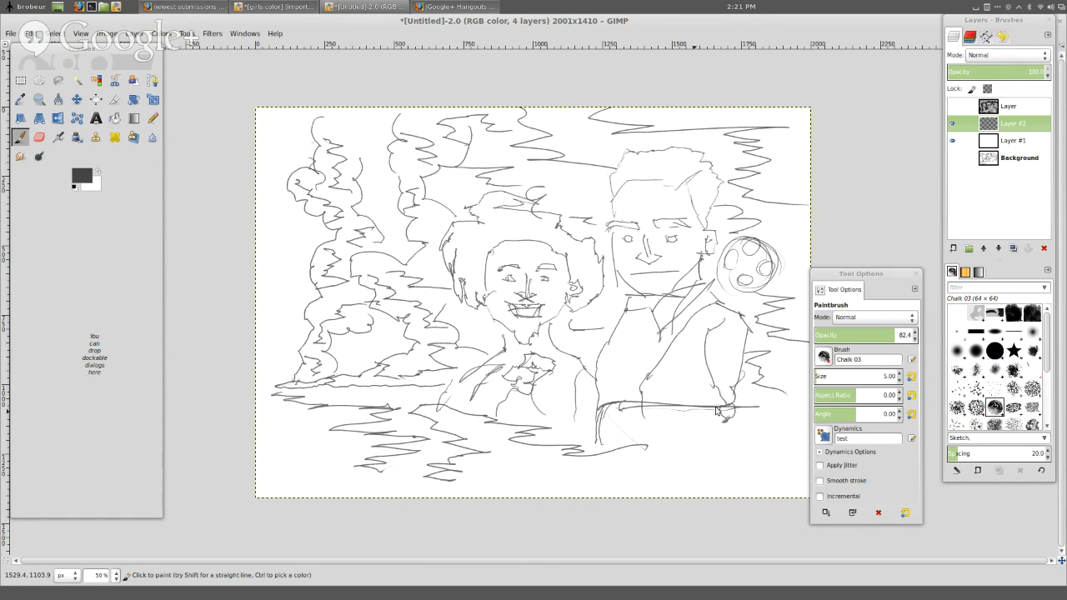
pyautogui.moveTo(715, 420)
pyautogui.mouseDown()
pyautogui.moveTo(621, 450)
pyautogui.moveTo(521, 505)
pyautogui.mouseUp()
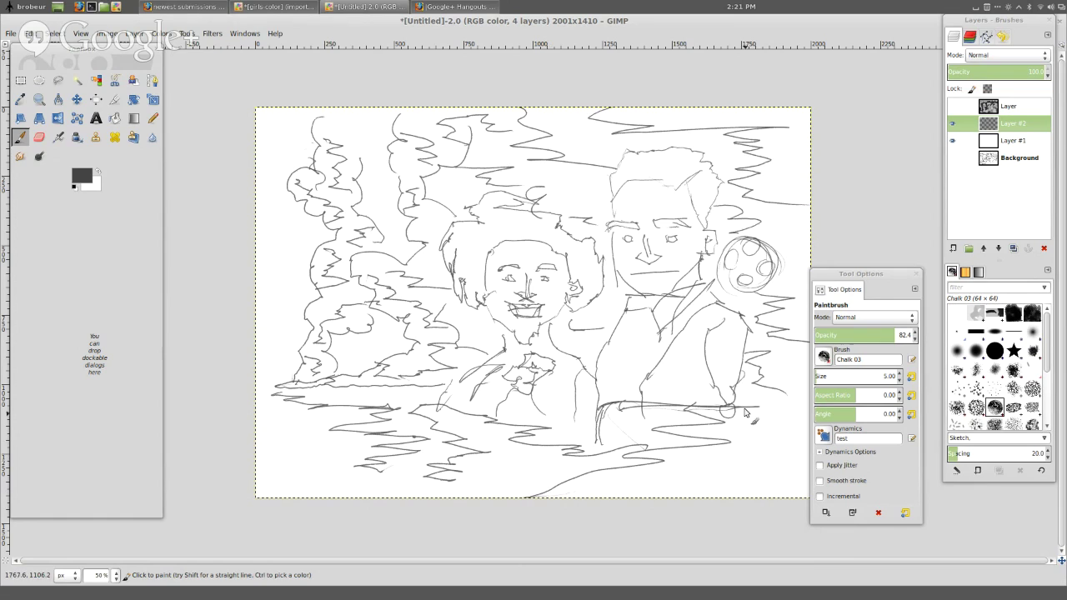
pyautogui.moveTo(760, 417)
pyautogui.mouseDown()
pyautogui.moveTo(773, 439)
pyautogui.moveTo(744, 455)
pyautogui.moveTo(802, 475)
pyautogui.mouseUp()
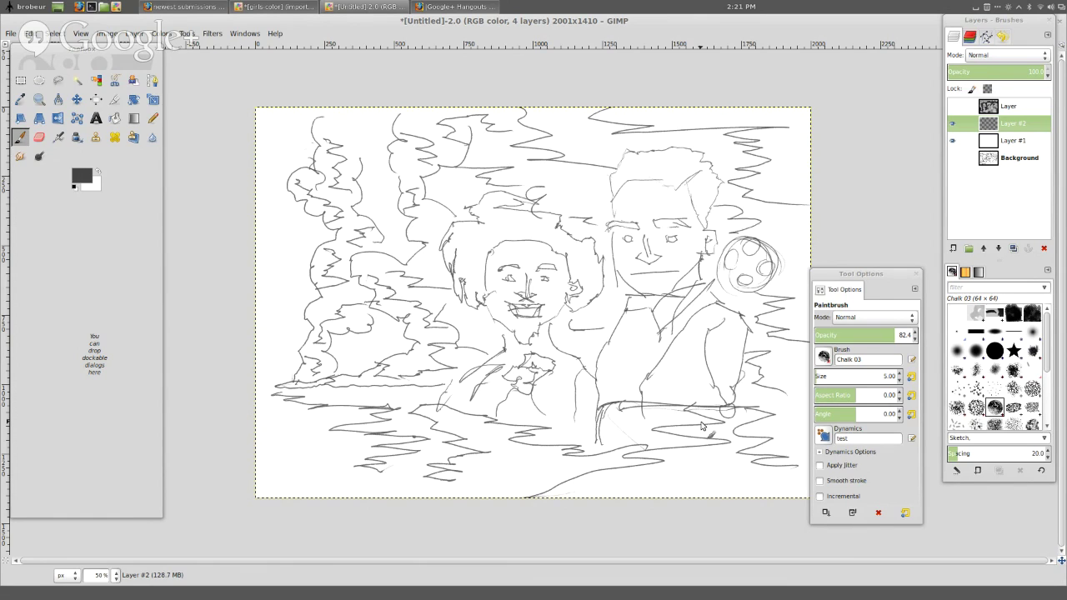
pyautogui.moveTo(266, 412)
pyautogui.mouseDown()
pyautogui.moveTo(306, 426)
pyautogui.moveTo(291, 453)
pyautogui.moveTo(305, 454)
pyautogui.moveTo(303, 466)
pyautogui.moveTo(388, 504)
pyautogui.mouseUp()
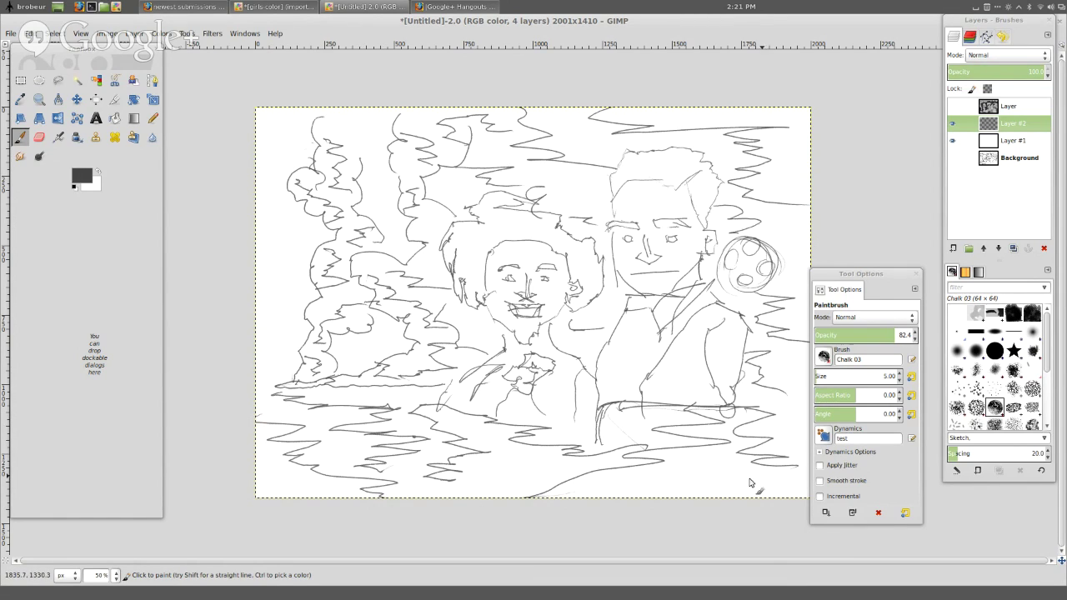
pyautogui.moveTo(785, 470)
pyautogui.mouseDown()
pyautogui.moveTo(697, 492)
pyautogui.moveTo(590, 502)
pyautogui.mouseUp()
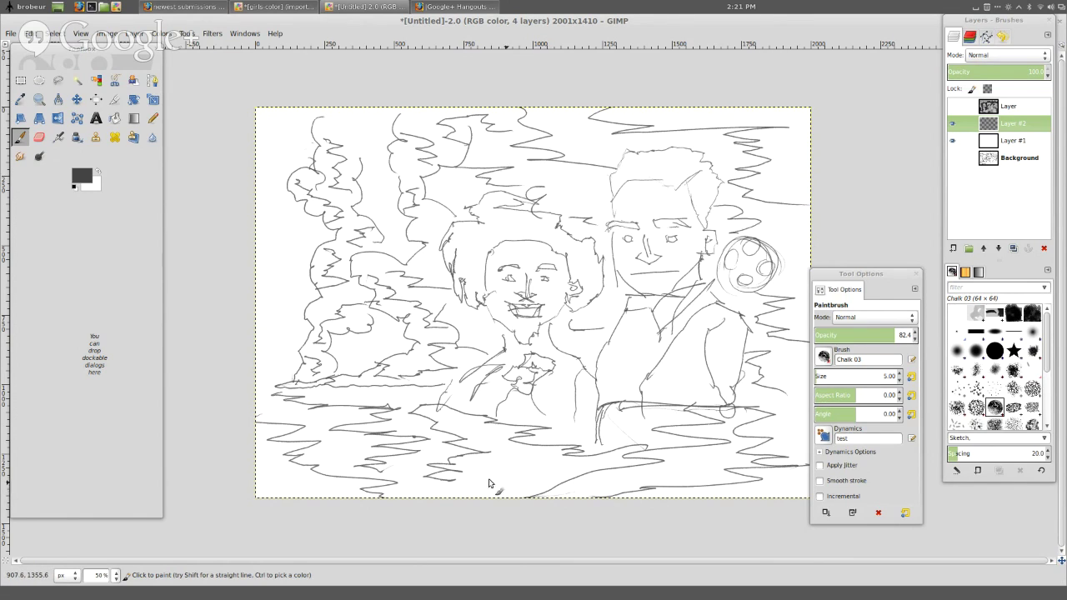
pyautogui.moveTo(479, 475)
pyautogui.mouseDown()
pyautogui.moveTo(561, 480)
pyautogui.moveTo(541, 489)
pyautogui.moveTo(617, 512)
pyautogui.moveTo(492, 491)
pyautogui.moveTo(484, 477)
pyautogui.moveTo(407, 490)
pyautogui.mouseUp()
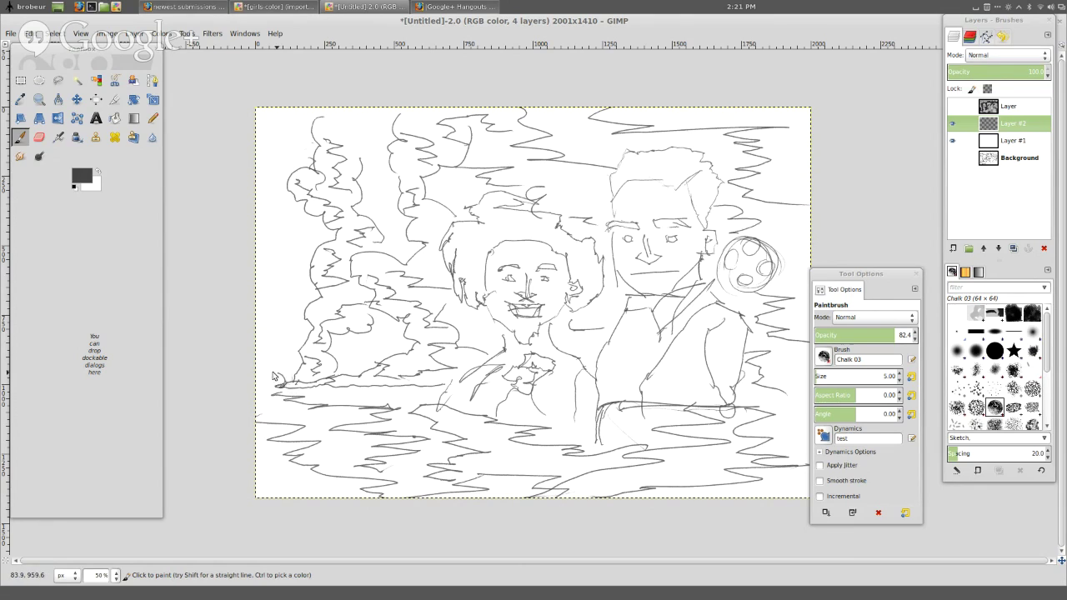
# Draw another billowing cloud outline along the canvas edge beyond the woman and add wavy contour lines inside the cloud column.
pyautogui.moveTo(291, 373)
pyautogui.mouseDown()
pyautogui.moveTo(277, 324)
pyautogui.moveTo(293, 325)
pyautogui.moveTo(273, 292)
pyautogui.moveTo(289, 269)
pyautogui.moveTo(281, 257)
pyautogui.moveTo(306, 241)
pyautogui.moveTo(284, 233)
pyautogui.moveTo(264, 187)
pyautogui.moveTo(301, 134)
pyautogui.mouseUp()
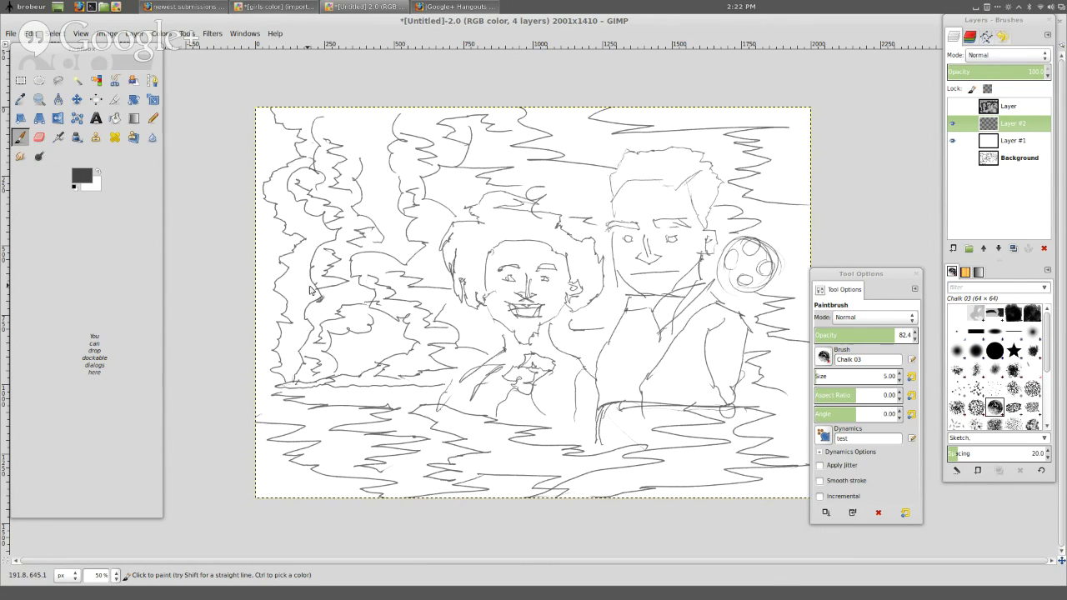
pyautogui.moveTo(302, 245); pyautogui.dragTo(308, 258)
pyautogui.moveTo(291, 356); pyautogui.dragTo(304, 379)
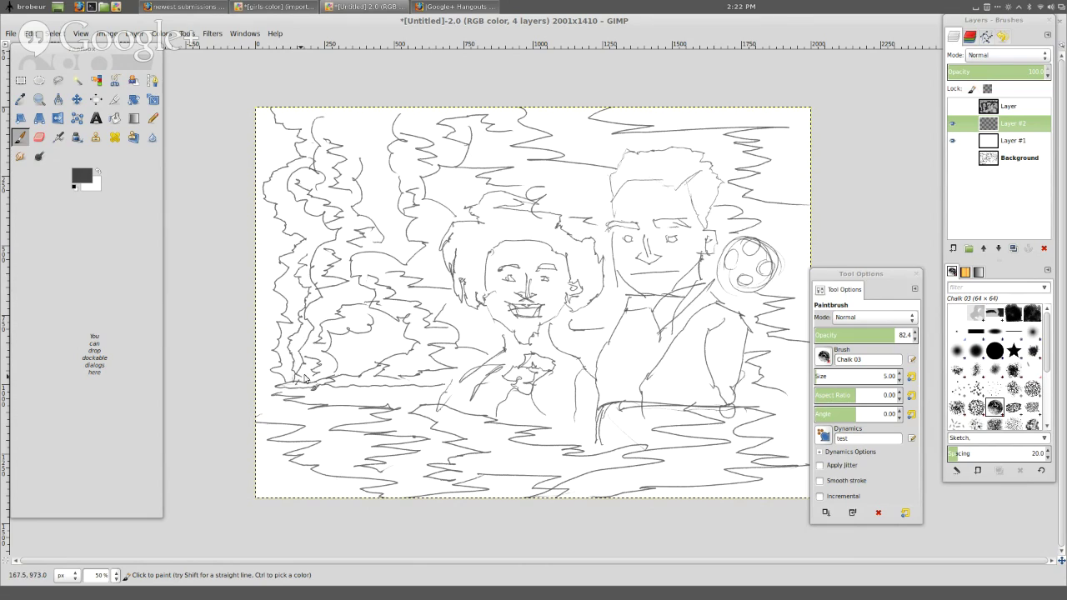
pyautogui.moveTo(313, 244); pyautogui.dragTo(285, 191)
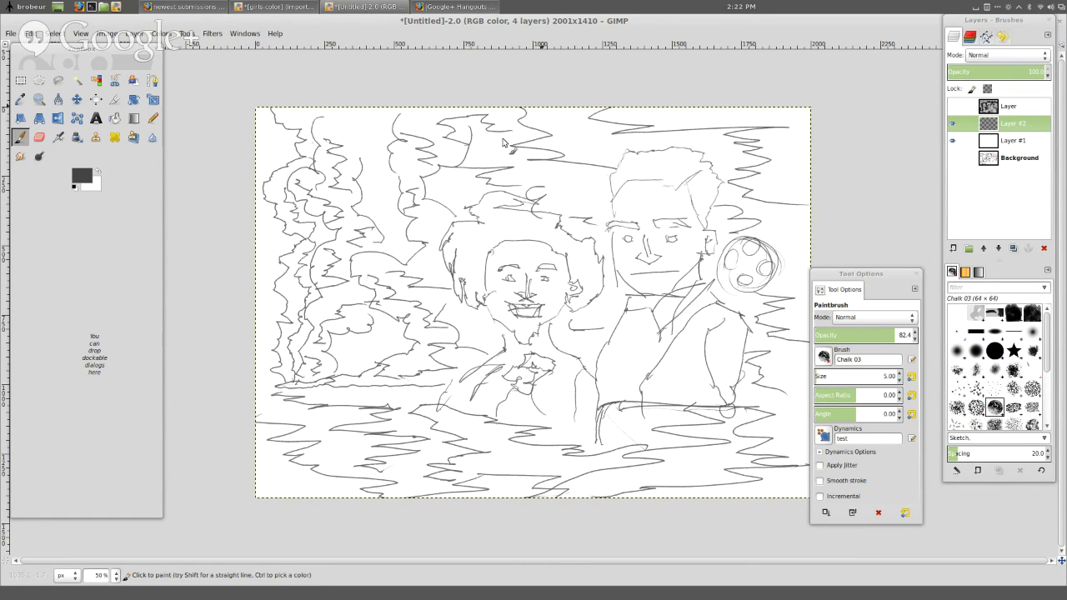
# Add a transparent 2001 × 1410 px layer directly above the sketch layer.
pyautogui.click(133, 34)
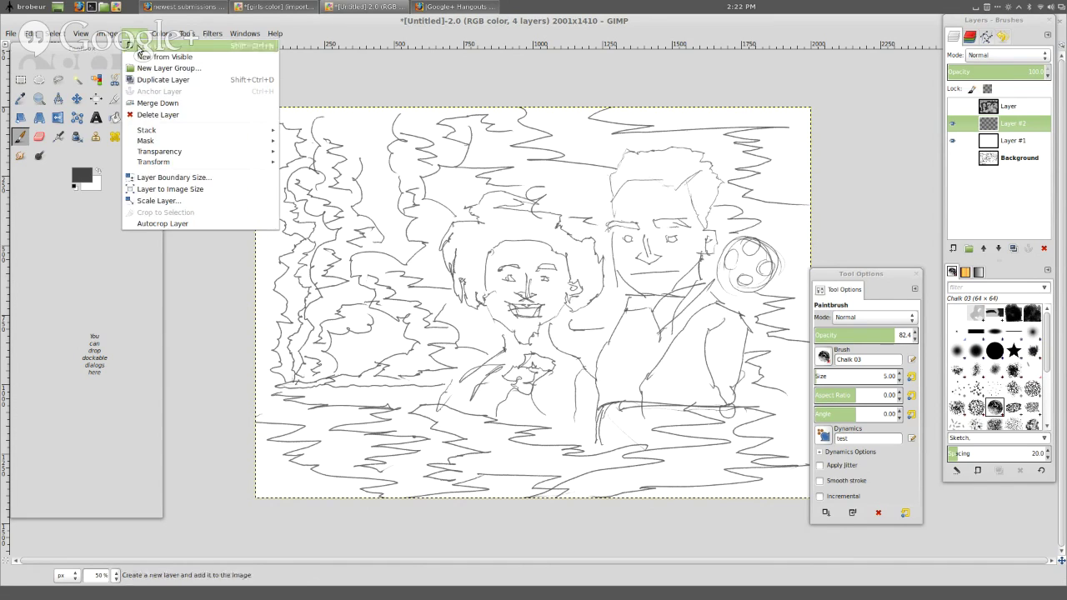
pyautogui.click(154, 44)
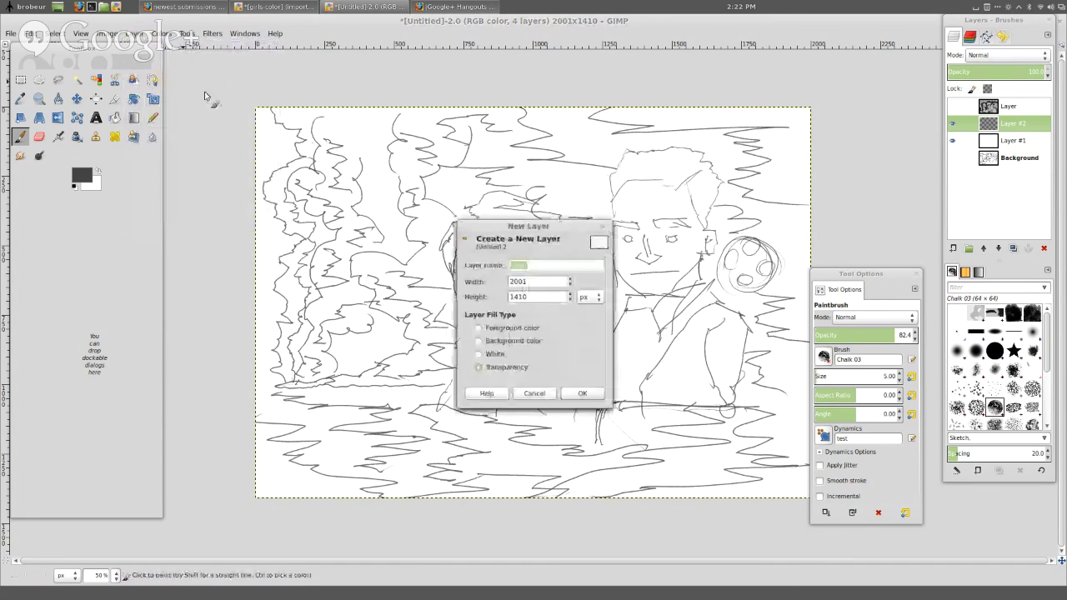
pyautogui.click(582, 393)
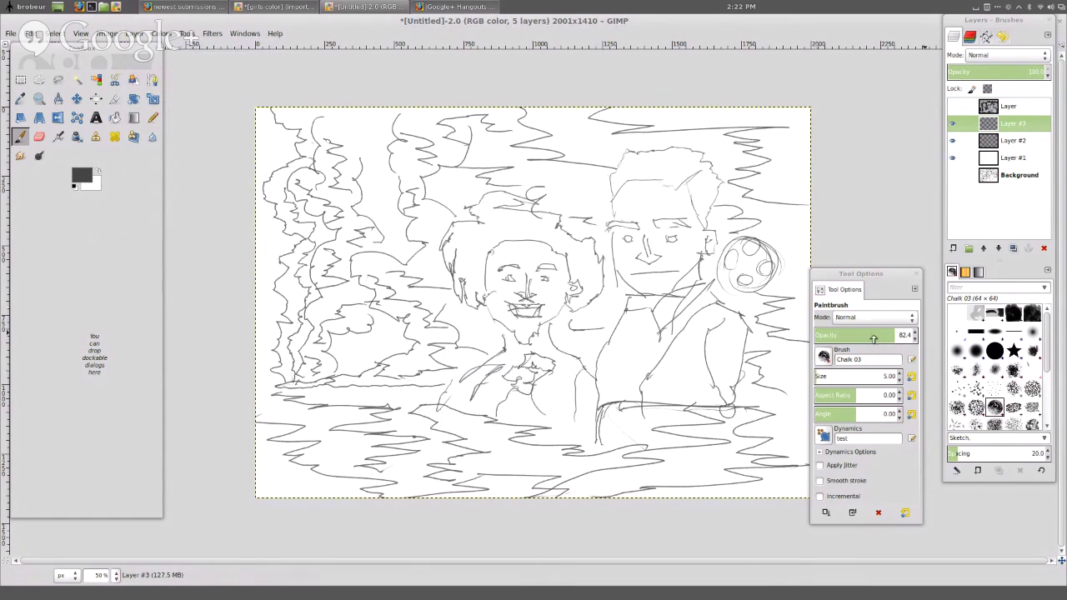
# Configure the Paintbrush with the ang brush, opacity 80.5 and size 100.18, and set the foreground color to 6a6a6a.
pyautogui.moveTo(874, 337); pyautogui.dragTo(857, 338)
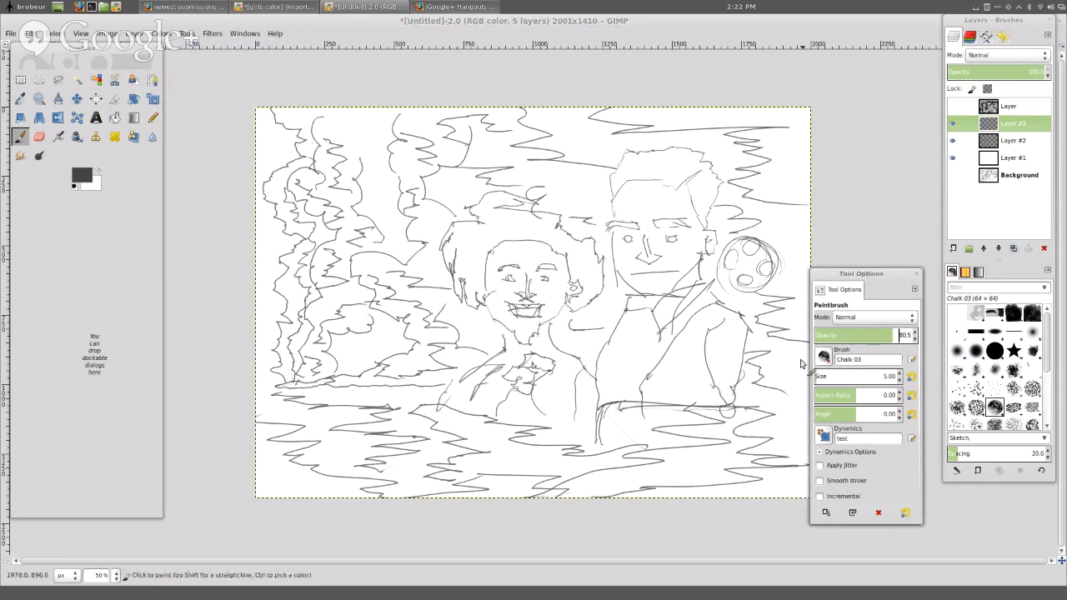
pyautogui.click(824, 356)
pyautogui.click(836, 376)
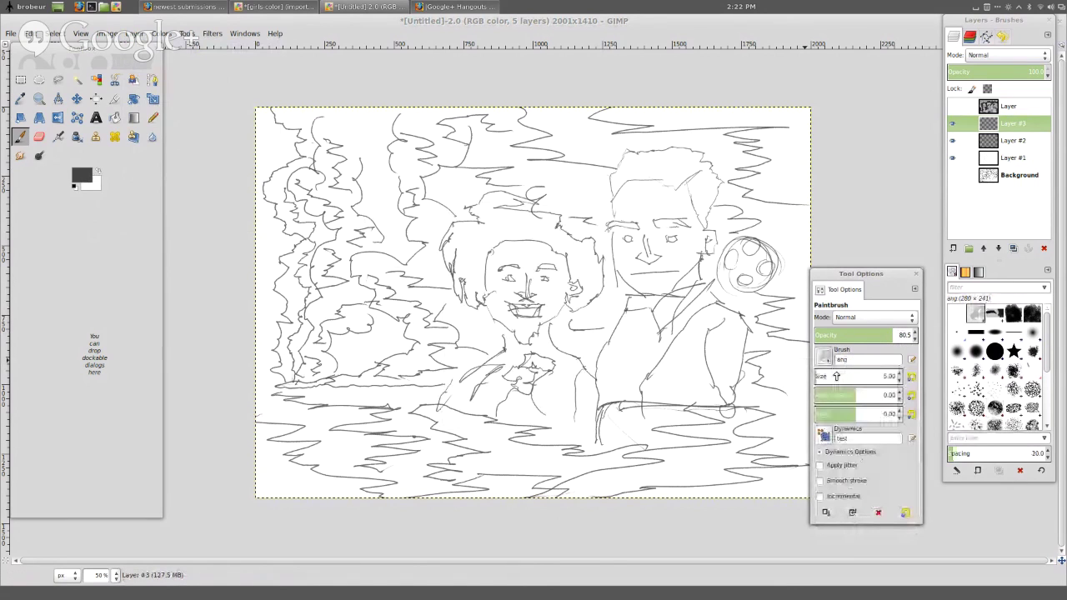
pyautogui.click(78, 177)
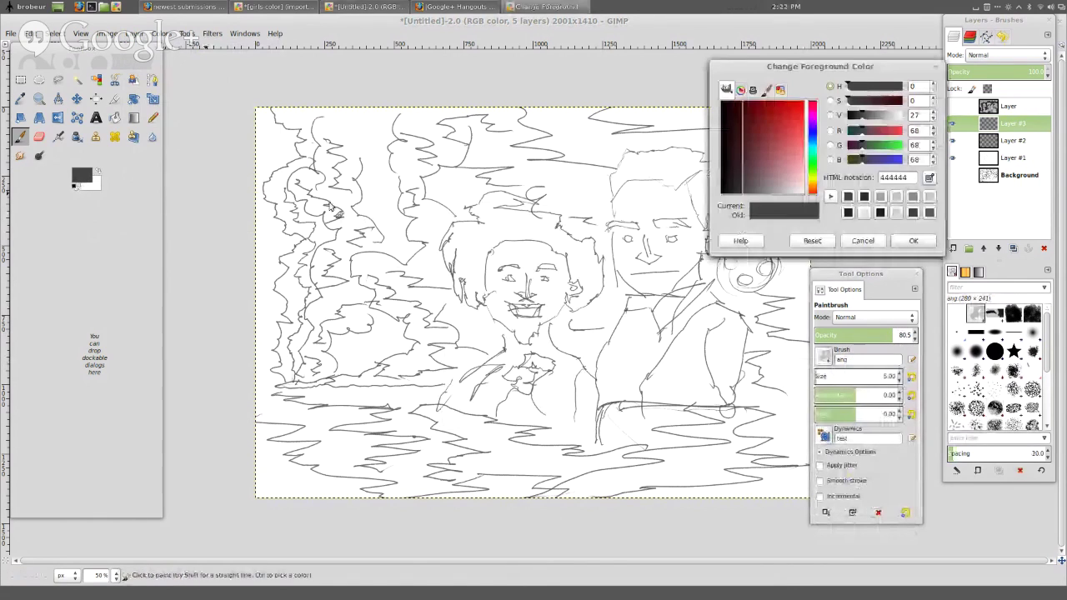
pyautogui.click(756, 192)
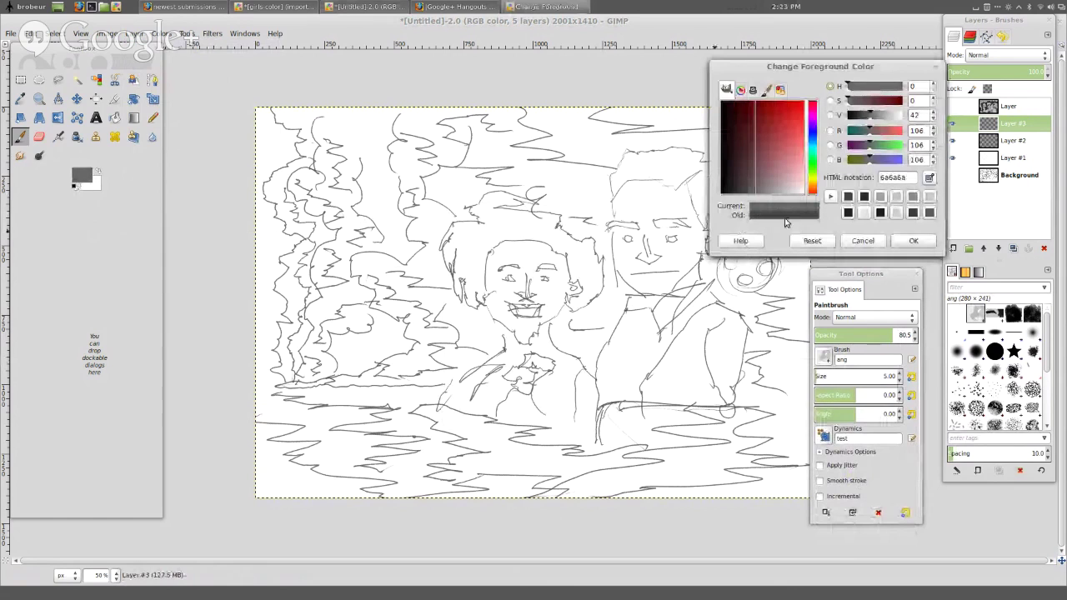
pyautogui.click(911, 241)
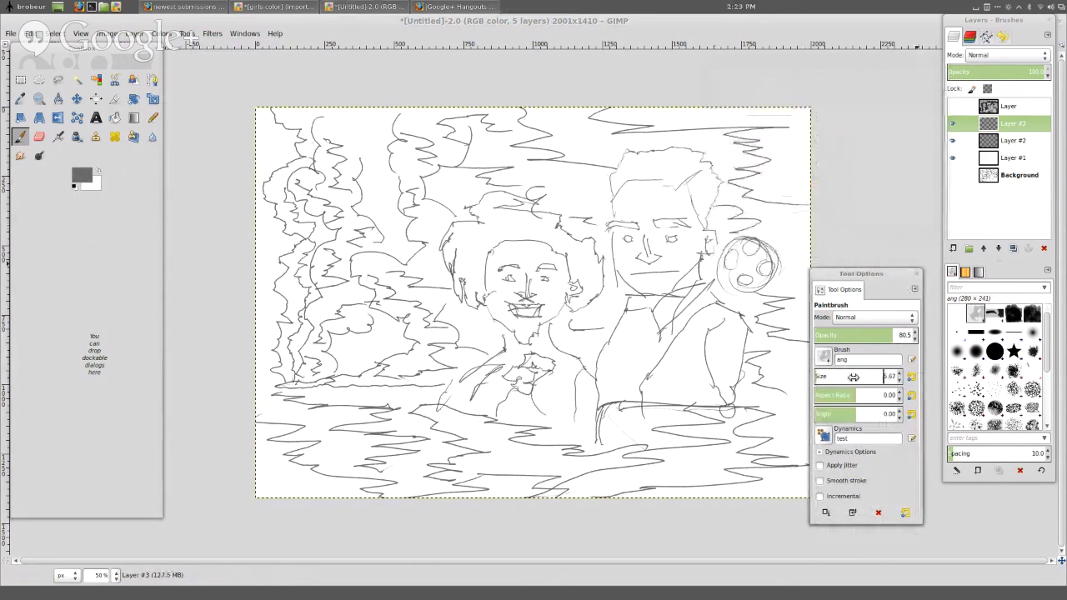
pyautogui.moveTo(842, 376)
pyautogui.mouseDown()
pyautogui.moveTo(891, 380)
pyautogui.moveTo(1001, 430)
pyautogui.moveTo(913, 434)
pyautogui.mouseUp()
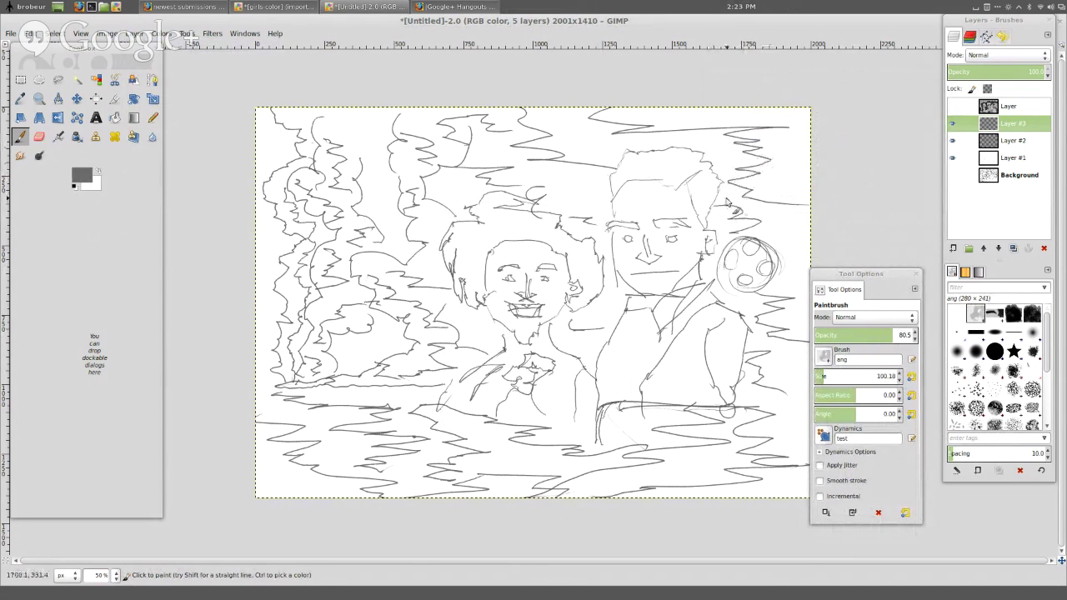
# Block in both figures' hair and eyebrows and the man's eyes with dark gray strokes.
pyautogui.moveTo(709, 212)
pyautogui.mouseDown()
pyautogui.moveTo(697, 190)
pyautogui.moveTo(701, 213)
pyautogui.moveTo(704, 179)
pyautogui.moveTo(691, 201)
pyautogui.moveTo(705, 233)
pyautogui.moveTo(715, 175)
pyautogui.moveTo(709, 184)
pyautogui.moveTo(671, 159)
pyautogui.moveTo(659, 167)
pyautogui.moveTo(630, 155)
pyautogui.moveTo(639, 166)
pyautogui.moveTo(615, 200)
pyautogui.moveTo(630, 175)
pyautogui.moveTo(662, 171)
pyautogui.moveTo(638, 175)
pyautogui.moveTo(676, 182)
pyautogui.mouseUp()
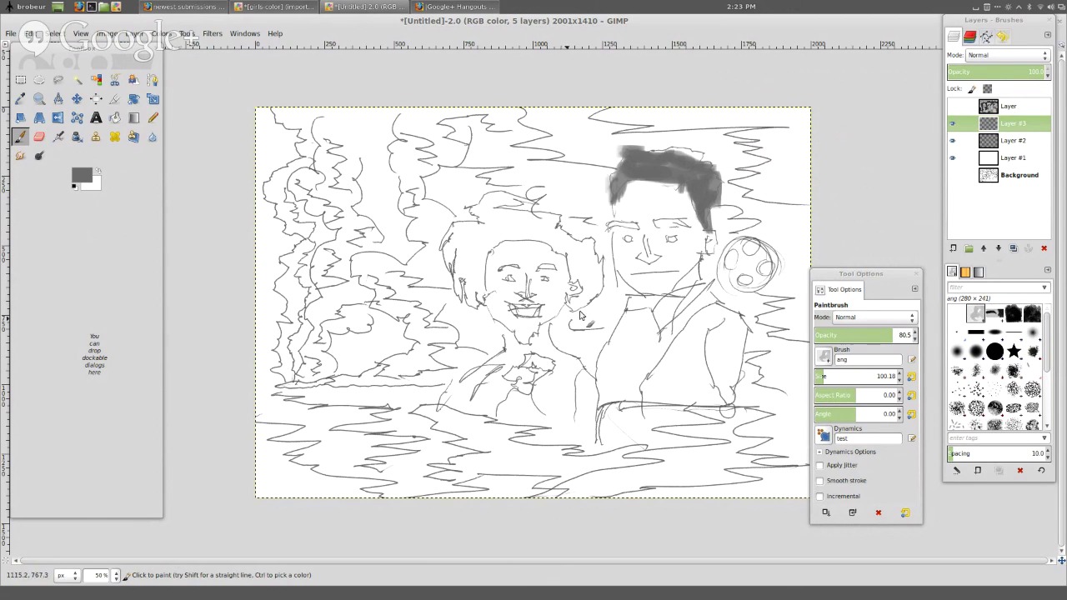
pyautogui.moveTo(575, 310)
pyautogui.mouseDown()
pyautogui.moveTo(594, 291)
pyautogui.moveTo(592, 271)
pyautogui.moveTo(585, 284)
pyautogui.moveTo(574, 275)
pyautogui.moveTo(588, 263)
pyautogui.moveTo(605, 287)
pyautogui.moveTo(606, 275)
pyautogui.moveTo(600, 282)
pyautogui.moveTo(588, 254)
pyautogui.moveTo(585, 275)
pyautogui.moveTo(574, 269)
pyautogui.moveTo(557, 243)
pyautogui.moveTo(580, 252)
pyautogui.moveTo(542, 224)
pyautogui.moveTo(550, 243)
pyautogui.moveTo(527, 218)
pyautogui.moveTo(534, 236)
pyautogui.moveTo(524, 247)
pyautogui.moveTo(471, 242)
pyautogui.mouseUp()
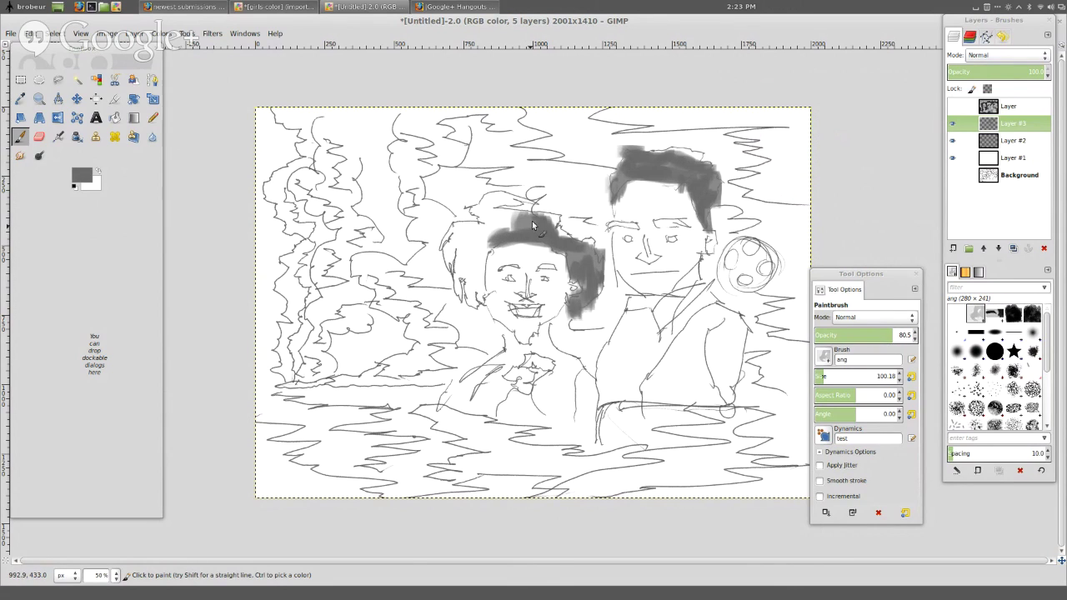
pyautogui.moveTo(542, 275)
pyautogui.mouseDown()
pyautogui.moveTo(557, 268)
pyautogui.moveTo(502, 269)
pyautogui.moveTo(515, 266)
pyautogui.mouseUp()
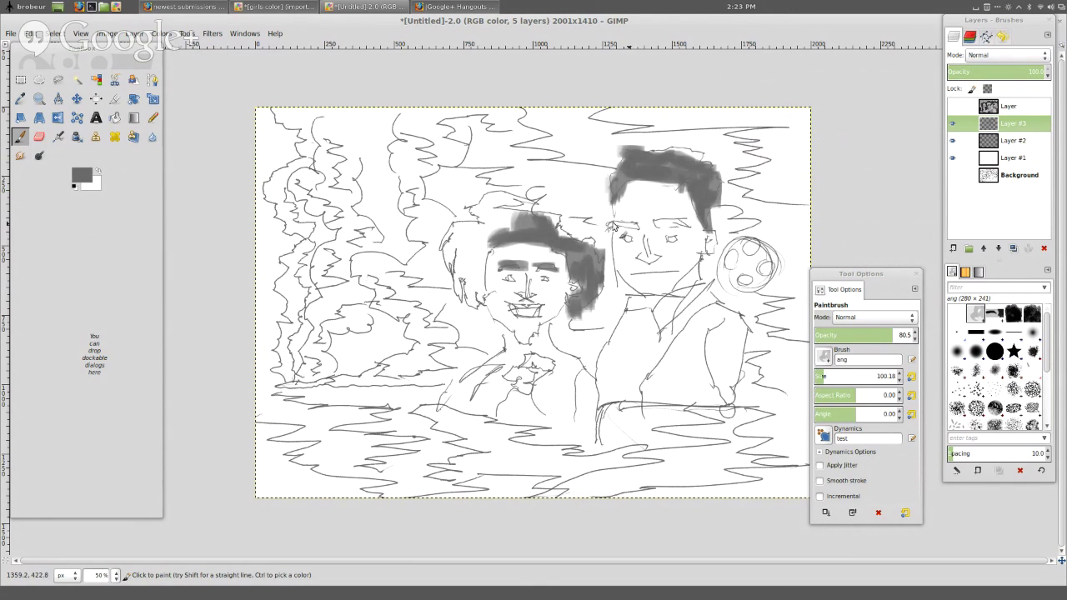
pyautogui.moveTo(611, 225)
pyautogui.mouseDown()
pyautogui.moveTo(689, 225)
pyautogui.moveTo(672, 240)
pyautogui.moveTo(629, 241)
pyautogui.mouseUp()
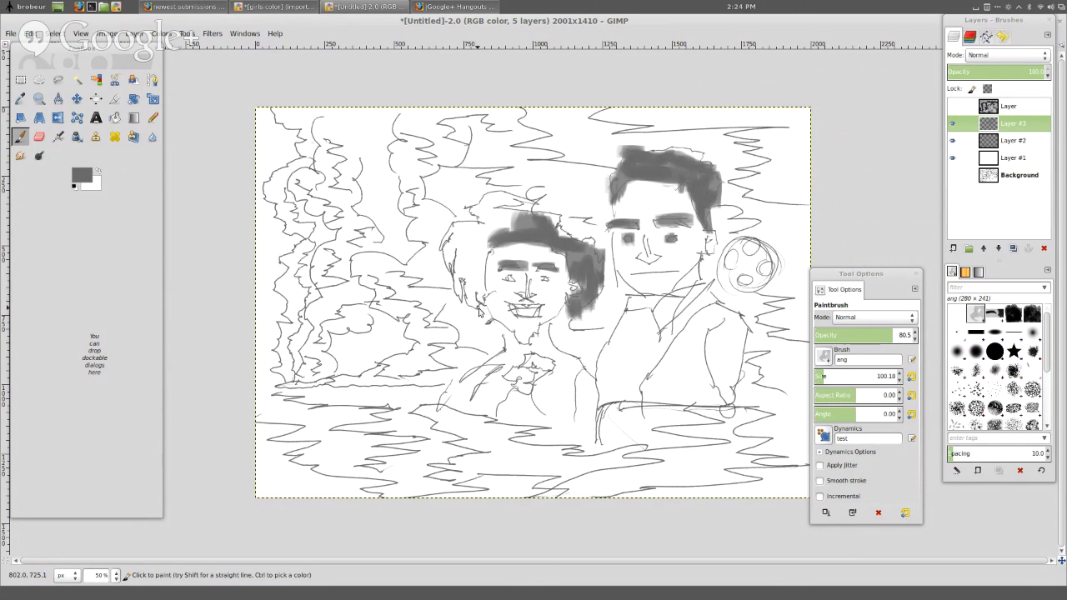
pyautogui.moveTo(478, 308)
pyautogui.mouseDown()
pyautogui.moveTo(483, 280)
pyautogui.moveTo(485, 307)
pyautogui.moveTo(471, 277)
pyautogui.moveTo(465, 292)
pyautogui.moveTo(458, 258)
pyautogui.moveTo(485, 290)
pyautogui.moveTo(477, 256)
pyautogui.moveTo(494, 258)
pyautogui.moveTo(472, 246)
pyautogui.mouseUp()
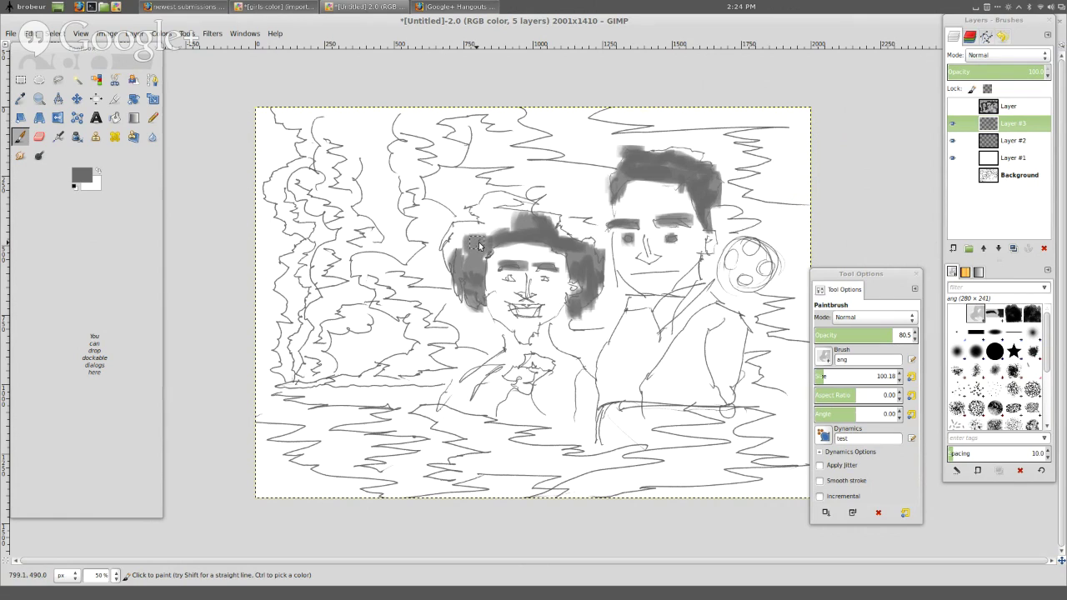
pyautogui.moveTo(477, 244)
pyautogui.mouseDown()
pyautogui.moveTo(448, 252)
pyautogui.moveTo(452, 242)
pyautogui.moveTo(456, 274)
pyautogui.moveTo(469, 235)
pyautogui.moveTo(461, 272)
pyautogui.moveTo(501, 234)
pyautogui.moveTo(486, 225)
pyautogui.moveTo(515, 219)
pyautogui.moveTo(477, 220)
pyautogui.moveTo(510, 222)
pyautogui.moveTo(486, 209)
pyautogui.mouseUp()
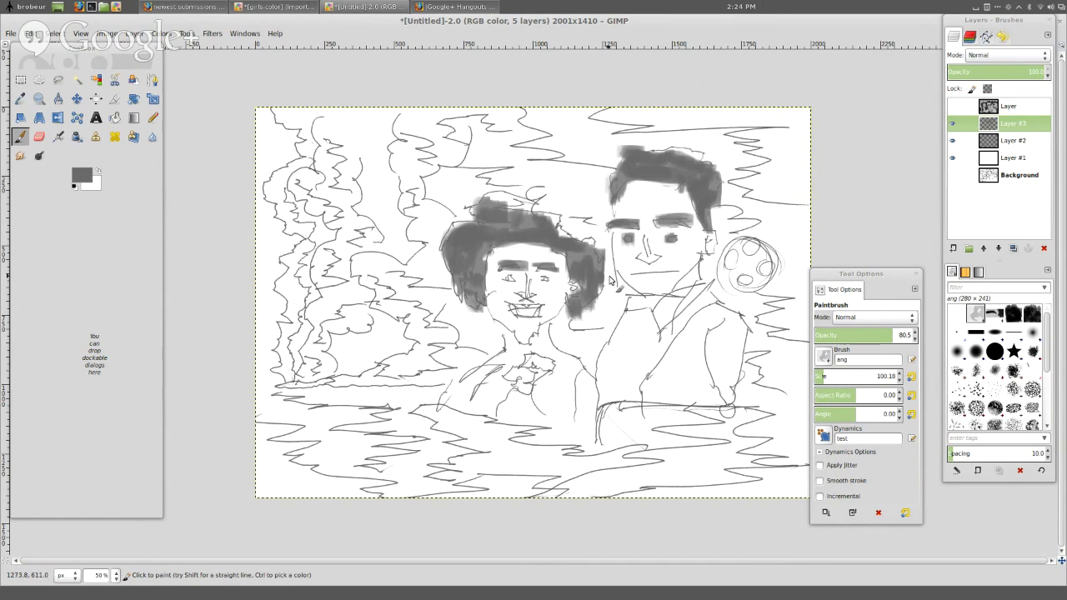
# Set the foreground color to ababab and shade the top of the woman's forehead.
pyautogui.click(84, 175)
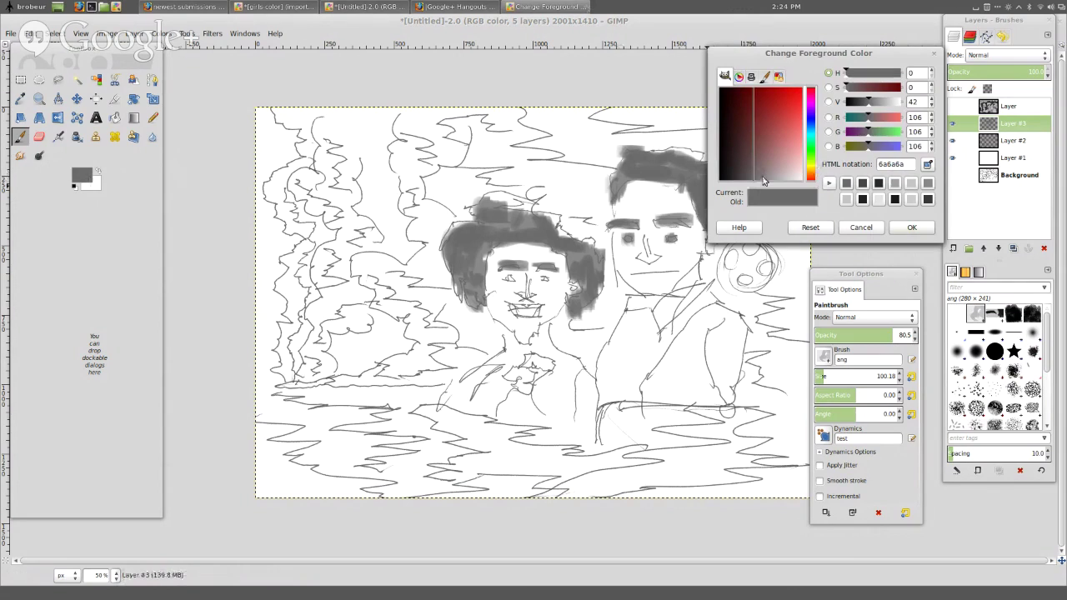
pyautogui.moveTo(765, 178); pyautogui.dragTo(775, 193)
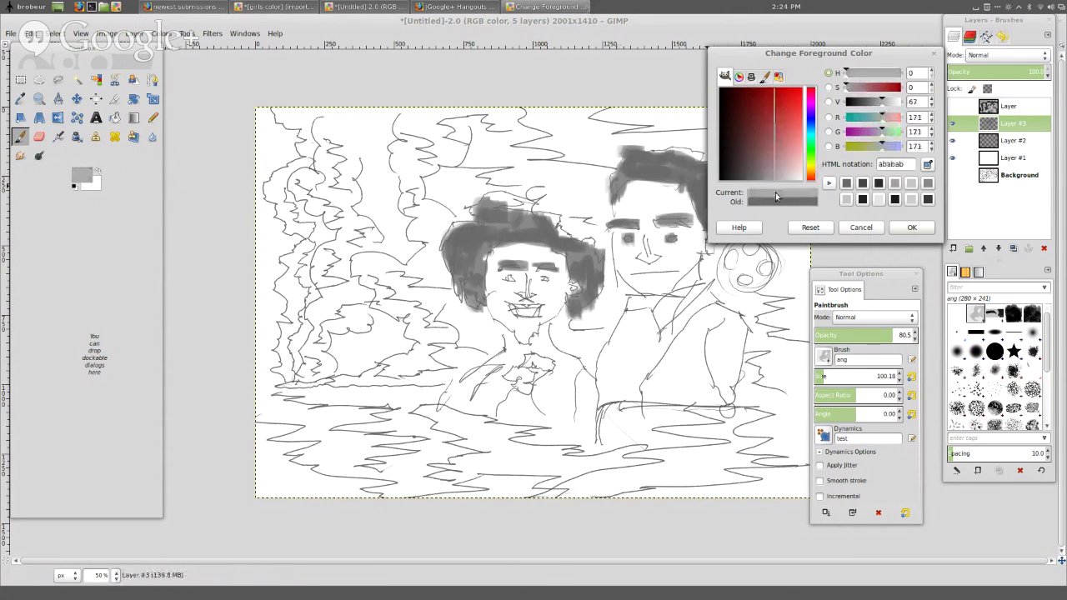
pyautogui.click(911, 227)
pyautogui.moveTo(527, 268)
pyautogui.mouseDown()
pyautogui.moveTo(544, 261)
pyautogui.moveTo(534, 246)
pyautogui.moveTo(521, 256)
pyautogui.mouseUp()
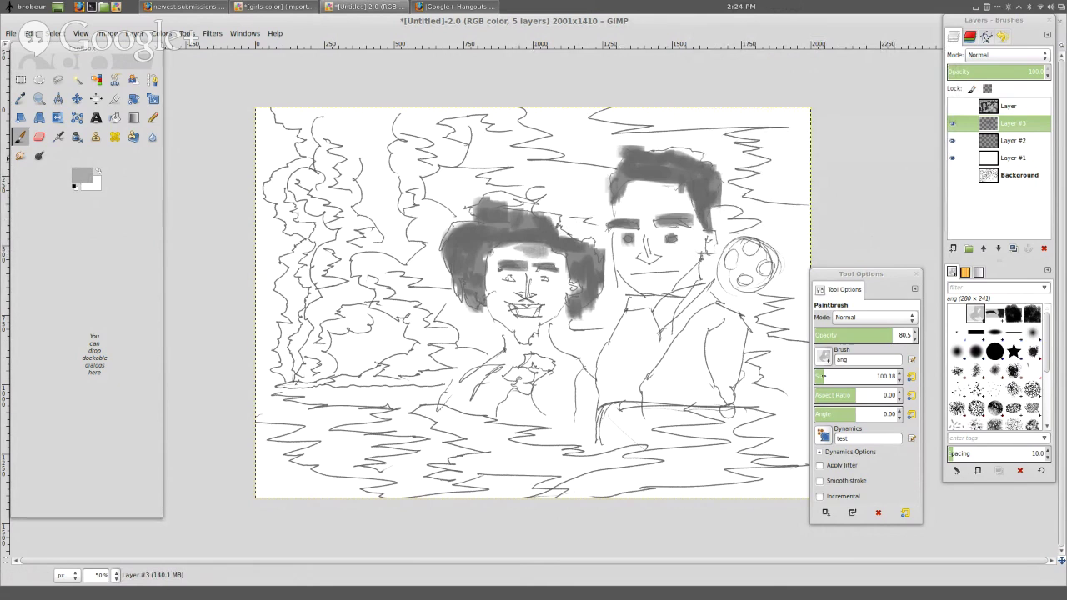
# Swap the foreground and background colors and set the new foreground to a light gray.
pyautogui.click(97, 171)
pyautogui.moveTo(84, 176); pyautogui.dragTo(87, 183)
pyautogui.click(79, 181)
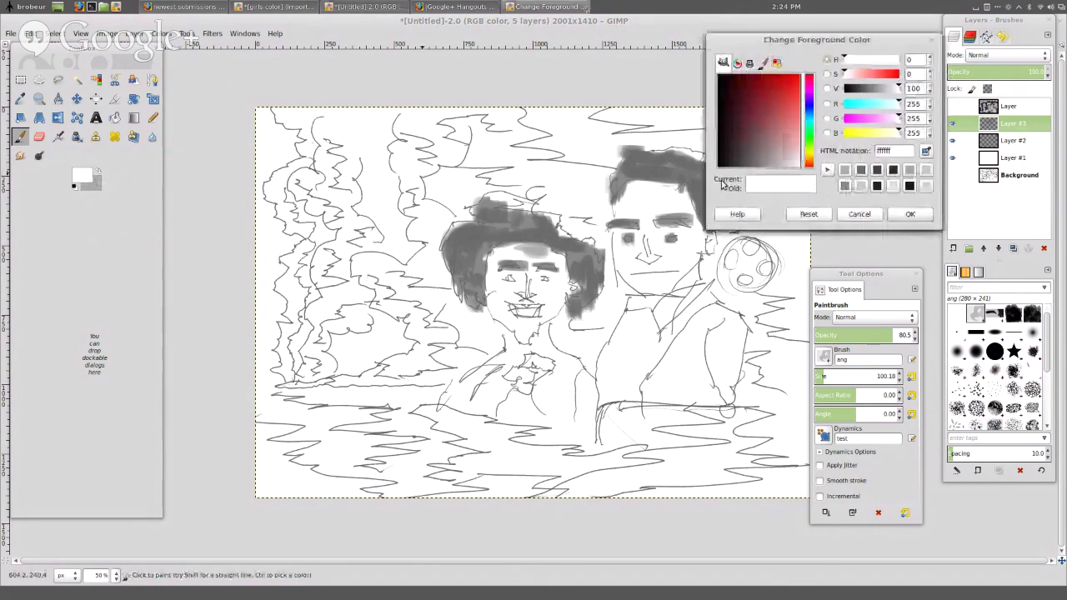
pyautogui.click(911, 216)
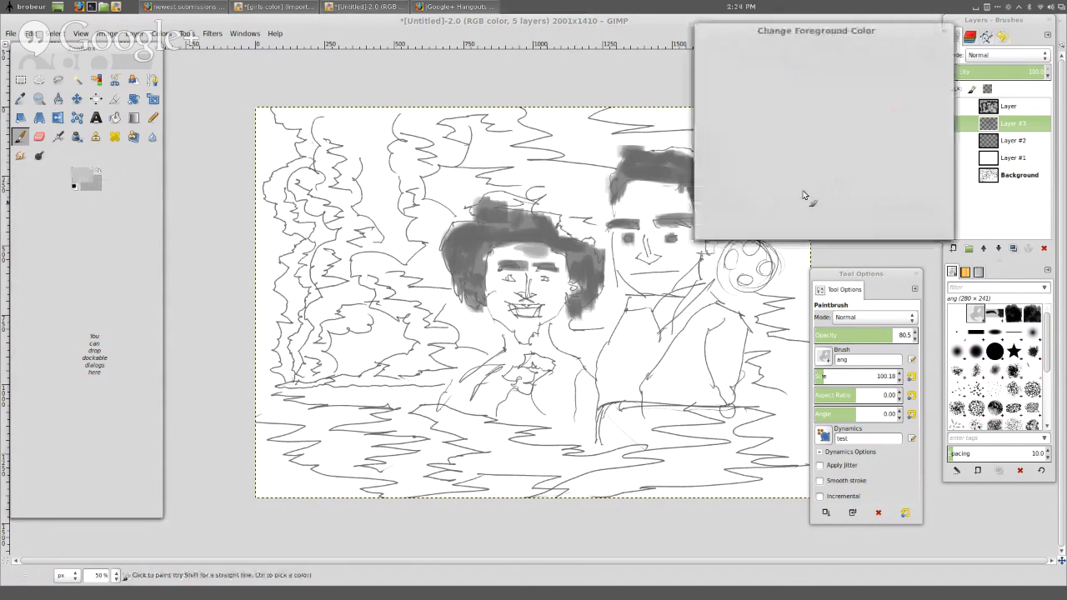
# Fill the man's face with light gray from forehead to chin, painting around his eyebrows and eyes.
pyautogui.moveTo(675, 210)
pyautogui.mouseDown()
pyautogui.moveTo(645, 195)
pyautogui.moveTo(677, 193)
pyautogui.moveTo(634, 186)
pyautogui.moveTo(620, 201)
pyautogui.moveTo(638, 215)
pyautogui.moveTo(629, 213)
pyautogui.moveTo(642, 199)
pyautogui.moveTo(685, 205)
pyautogui.mouseUp()
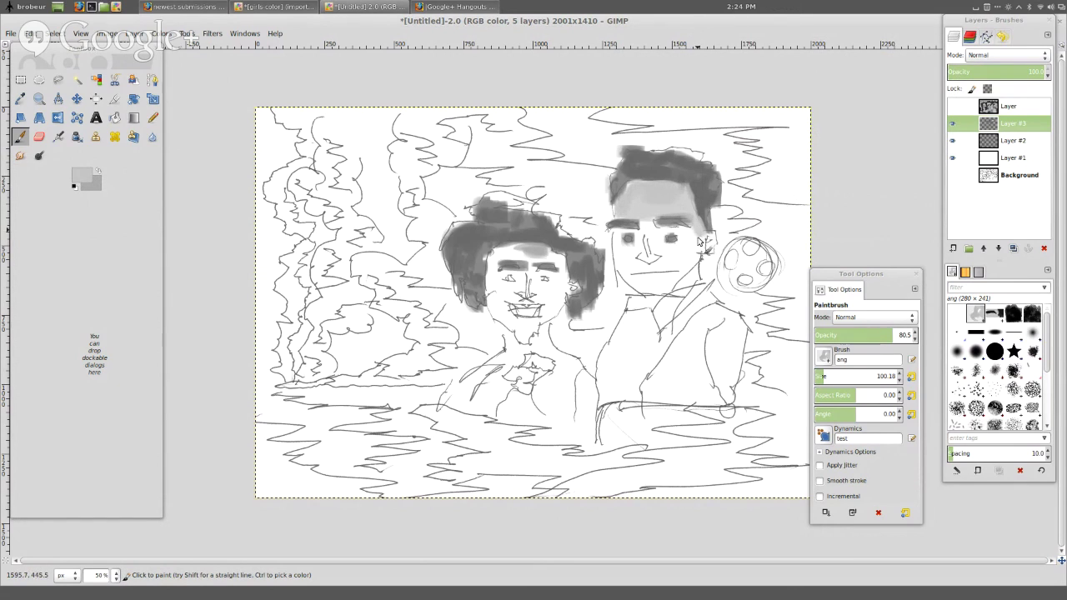
pyautogui.moveTo(692, 237)
pyautogui.mouseDown()
pyautogui.moveTo(648, 230)
pyautogui.moveTo(651, 219)
pyautogui.moveTo(638, 240)
pyautogui.moveTo(618, 237)
pyautogui.mouseUp()
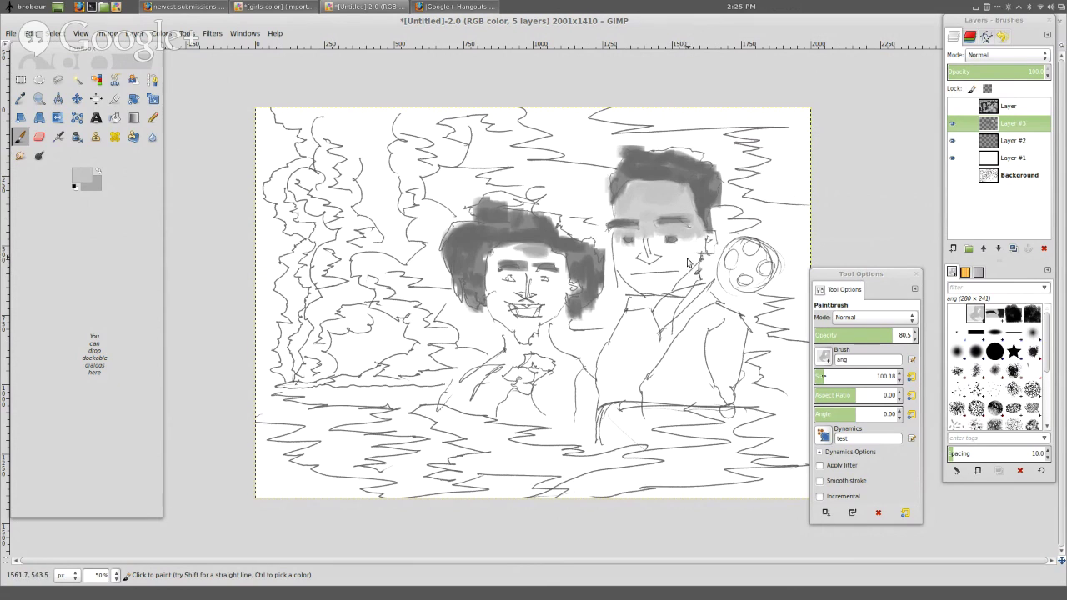
pyautogui.moveTo(683, 277)
pyautogui.mouseDown()
pyautogui.moveTo(669, 254)
pyautogui.moveTo(690, 253)
pyautogui.moveTo(692, 242)
pyautogui.moveTo(696, 281)
pyautogui.mouseUp()
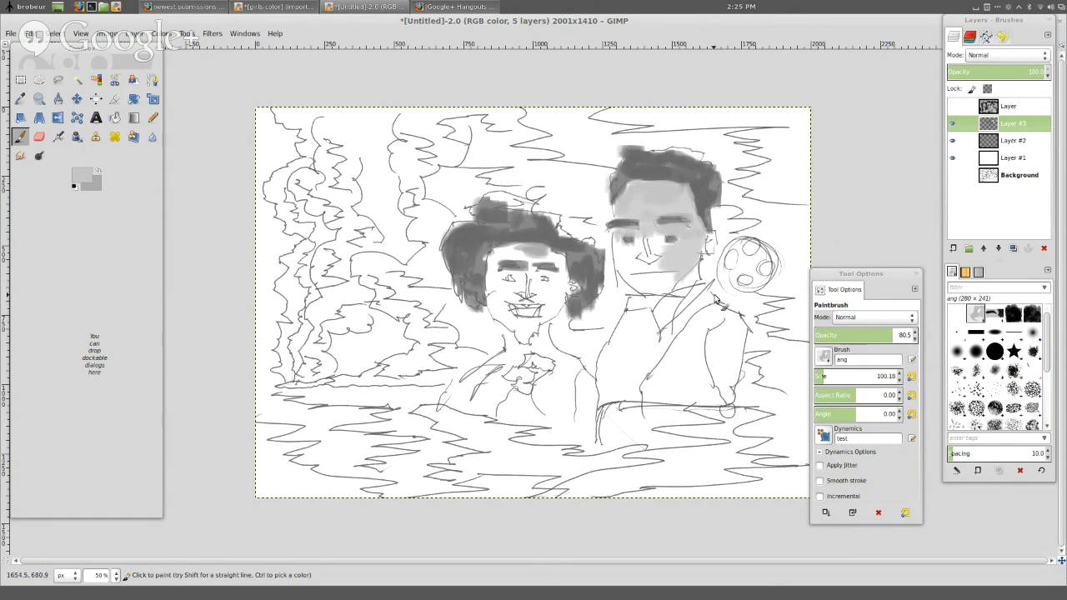
pyautogui.moveTo(646, 292)
pyautogui.mouseDown()
pyautogui.moveTo(675, 300)
pyautogui.moveTo(666, 284)
pyautogui.moveTo(642, 287)
pyautogui.moveTo(652, 300)
pyautogui.moveTo(621, 250)
pyautogui.moveTo(635, 290)
pyautogui.moveTo(618, 243)
pyautogui.moveTo(662, 279)
pyautogui.moveTo(655, 243)
pyautogui.moveTo(642, 250)
pyautogui.moveTo(649, 264)
pyautogui.mouseUp()
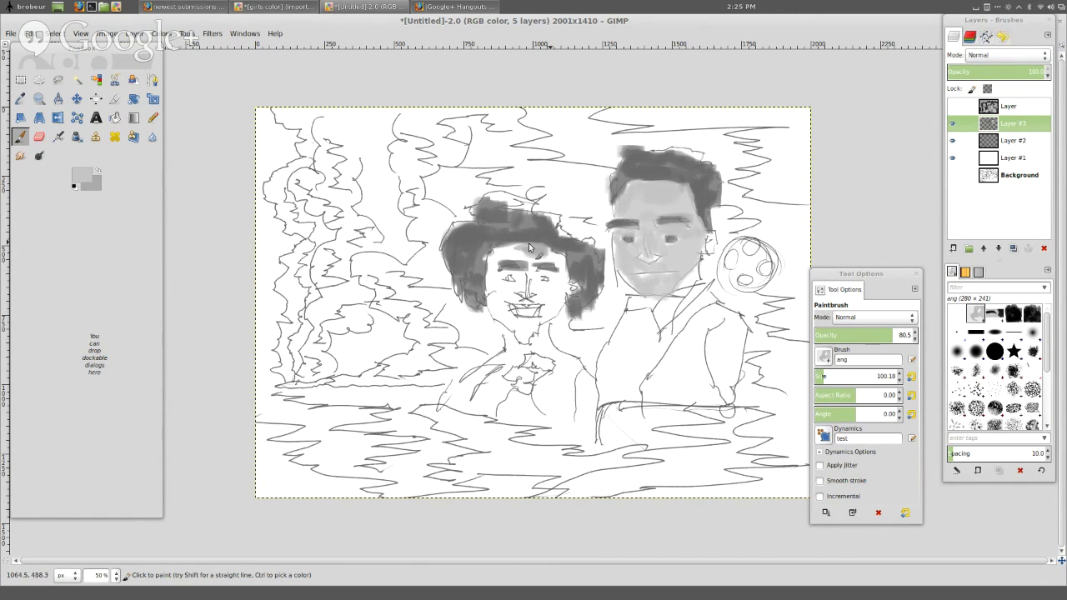
# Fill the woman's face and the man's ear with the same light gray.
pyautogui.moveTo(500, 256)
pyautogui.mouseDown()
pyautogui.moveTo(562, 265)
pyautogui.moveTo(570, 278)
pyautogui.moveTo(529, 278)
pyautogui.moveTo(538, 304)
pyautogui.moveTo(559, 303)
pyautogui.moveTo(540, 289)
pyautogui.moveTo(558, 297)
pyautogui.moveTo(575, 288)
pyautogui.mouseUp()
pyautogui.moveTo(708, 248); pyautogui.dragTo(715, 252)
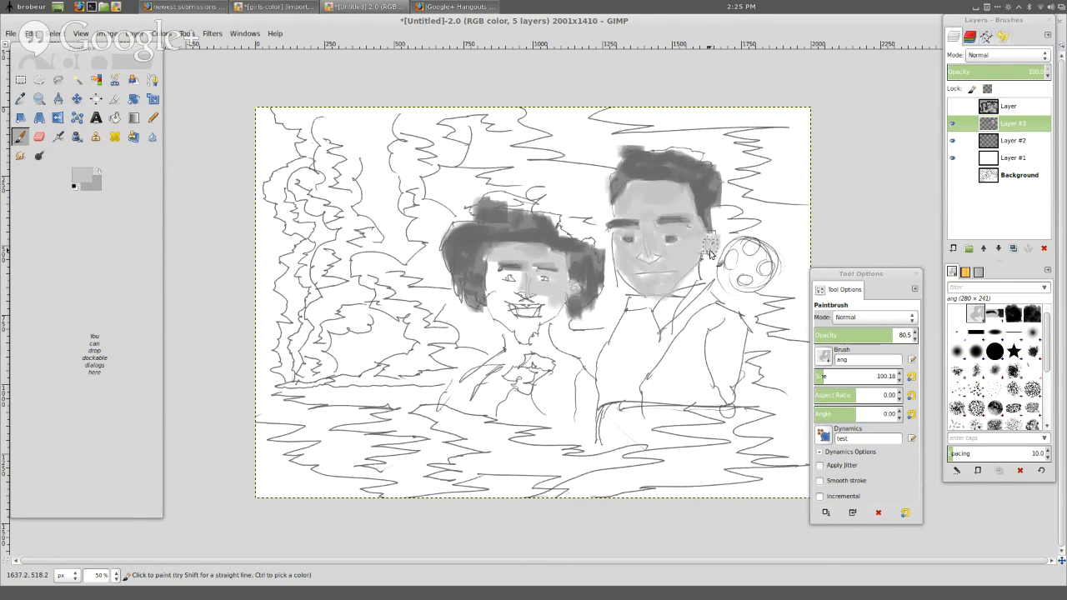
pyautogui.moveTo(557, 302)
pyautogui.mouseDown()
pyautogui.moveTo(521, 334)
pyautogui.moveTo(528, 323)
pyautogui.moveTo(492, 312)
pyautogui.moveTo(515, 300)
pyautogui.moveTo(493, 283)
pyautogui.moveTo(491, 262)
pyautogui.moveTo(490, 300)
pyautogui.moveTo(491, 277)
pyautogui.moveTo(543, 291)
pyautogui.mouseUp()
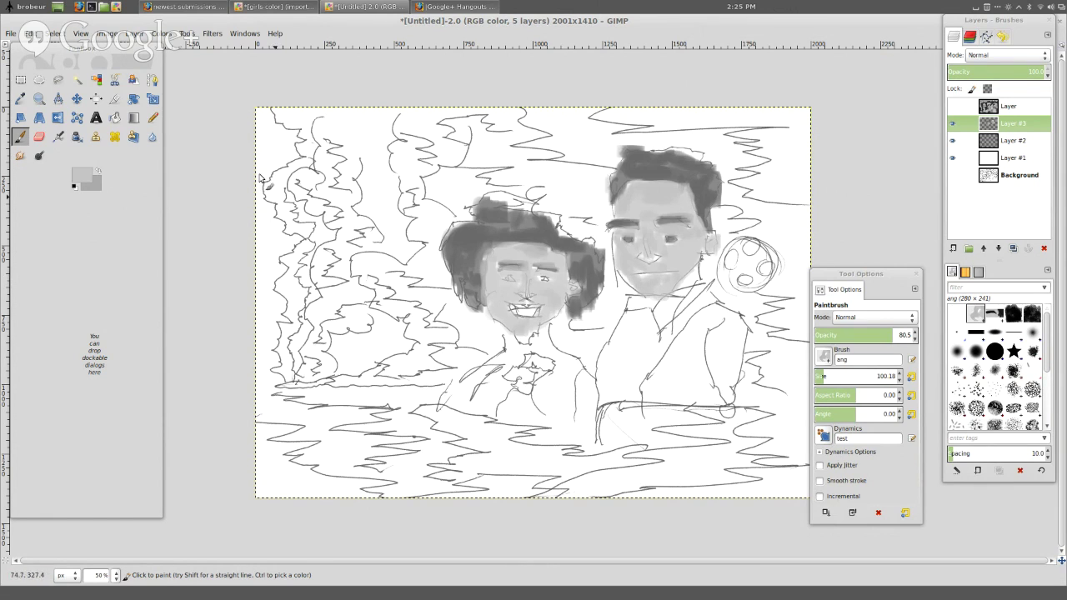
# Set the foreground color to e0e0e0 and paint a highlight on the man's forehead.
pyautogui.click(83, 177)
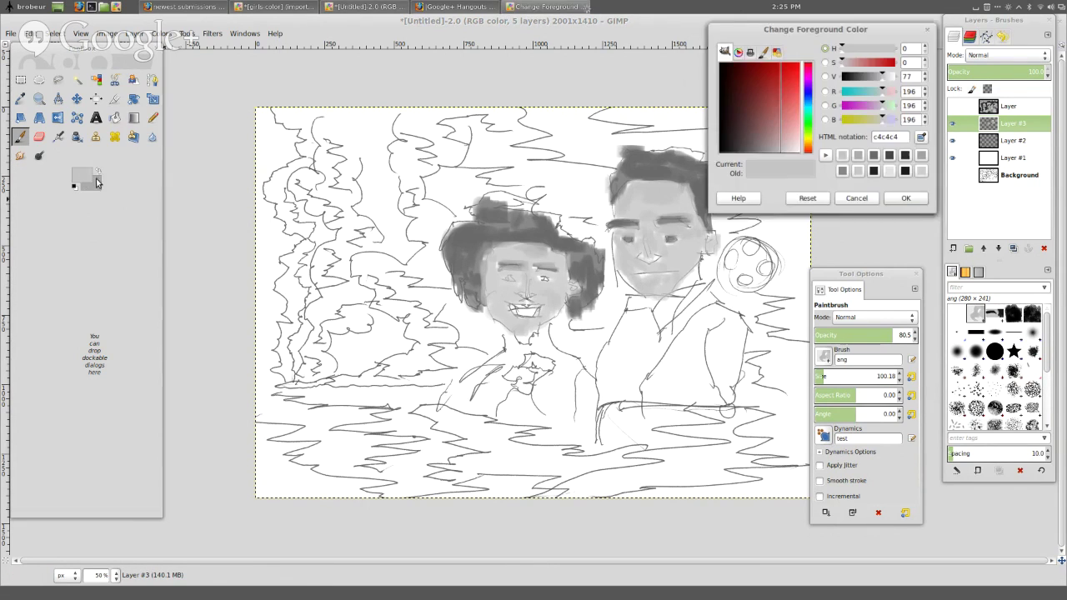
pyautogui.moveTo(803, 155)
pyautogui.mouseDown()
pyautogui.moveTo(786, 160)
pyautogui.moveTo(798, 170)
pyautogui.mouseUp()
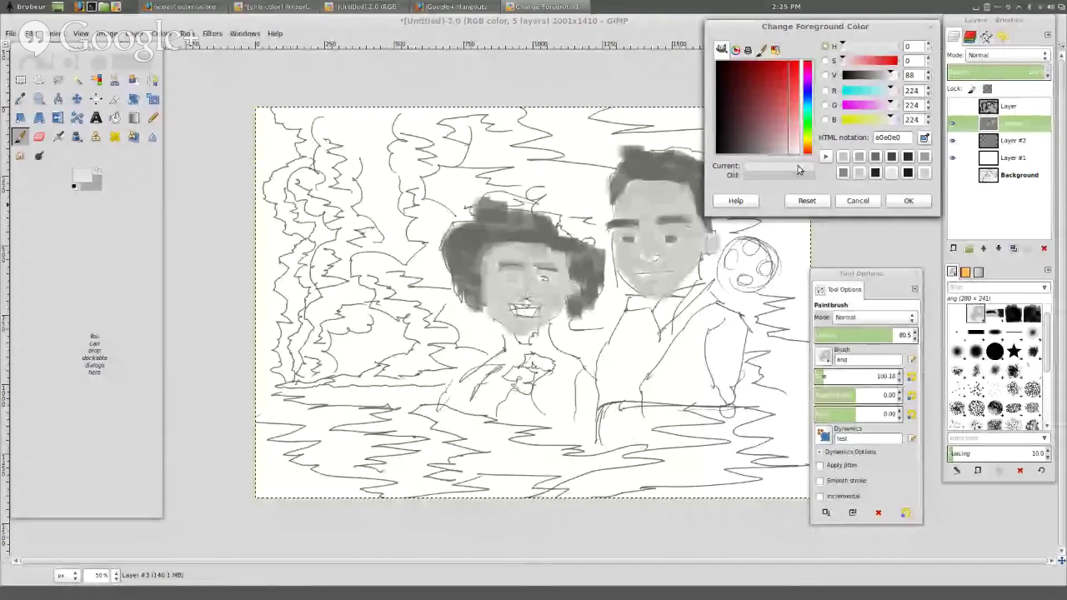
pyautogui.click(908, 201)
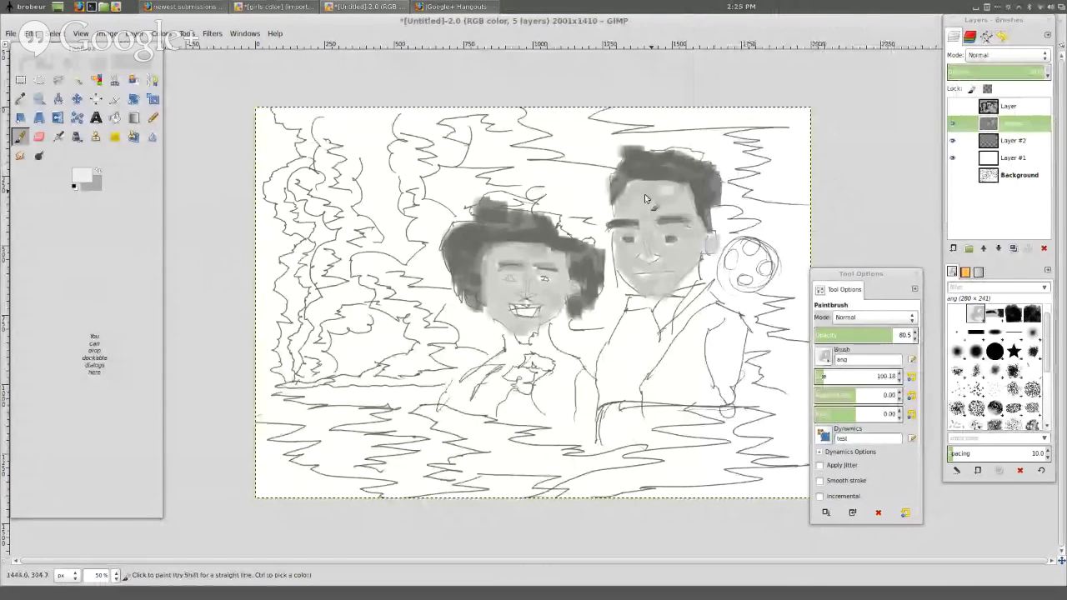
pyautogui.moveTo(636, 187)
pyautogui.mouseDown()
pyautogui.moveTo(654, 200)
pyautogui.moveTo(630, 207)
pyautogui.moveTo(660, 212)
pyautogui.mouseUp()
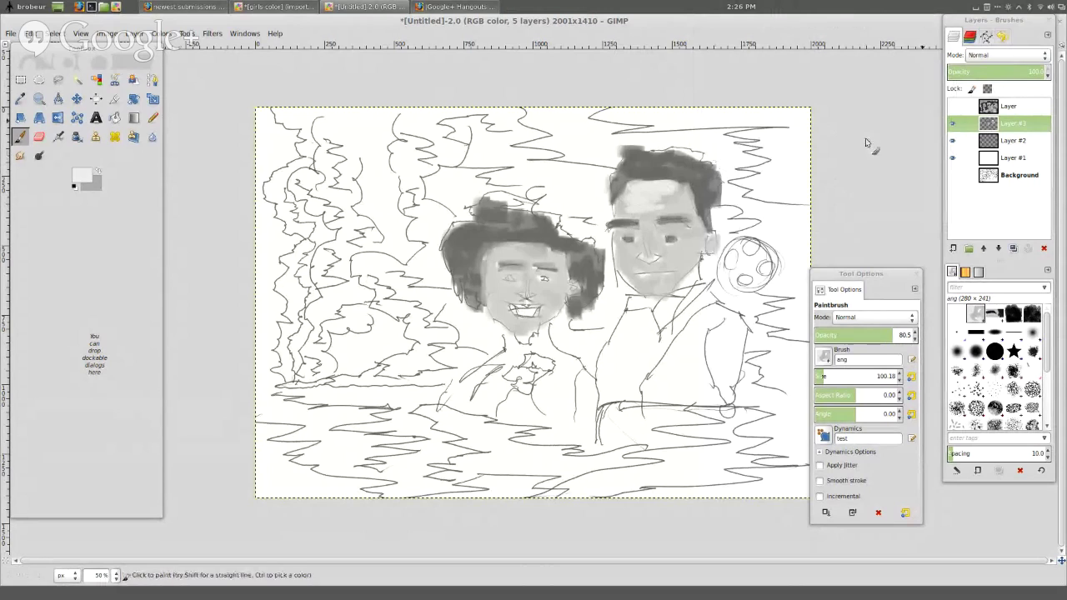
# Add light gray highlights to the man's nose, cheeks and chin and to the woman's forehead and cheeks.
pyautogui.moveTo(646, 261); pyautogui.dragTo(661, 273)
pyautogui.moveTo(667, 208); pyautogui.dragTo(681, 204)
pyautogui.moveTo(688, 190)
pyautogui.mouseDown()
pyautogui.moveTo(679, 196)
pyautogui.moveTo(688, 211)
pyautogui.mouseUp()
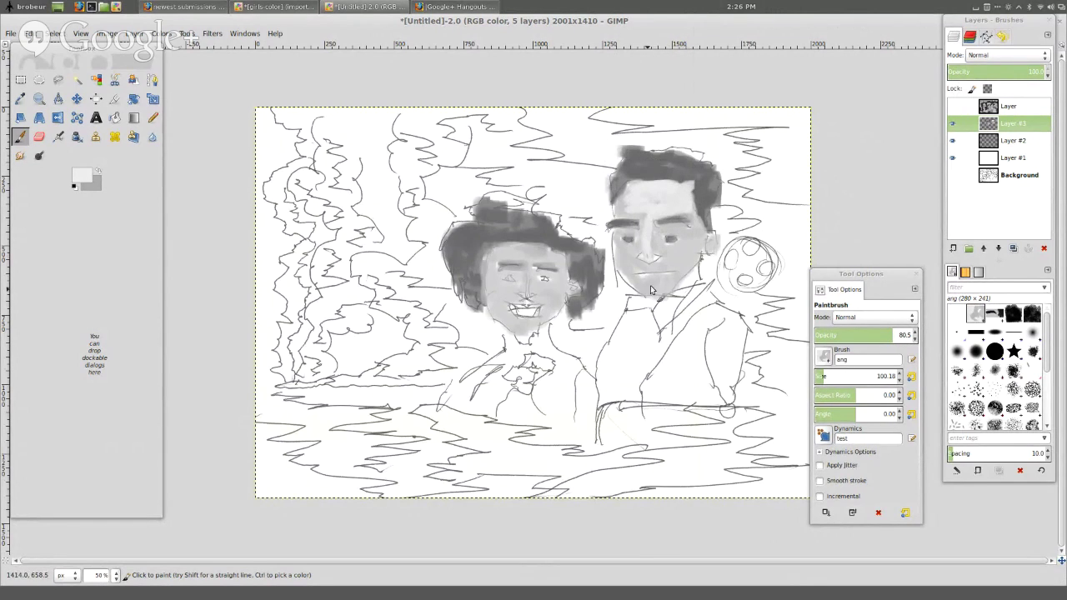
pyautogui.moveTo(659, 286)
pyautogui.mouseDown()
pyautogui.moveTo(650, 288)
pyautogui.moveTo(657, 262)
pyautogui.mouseUp()
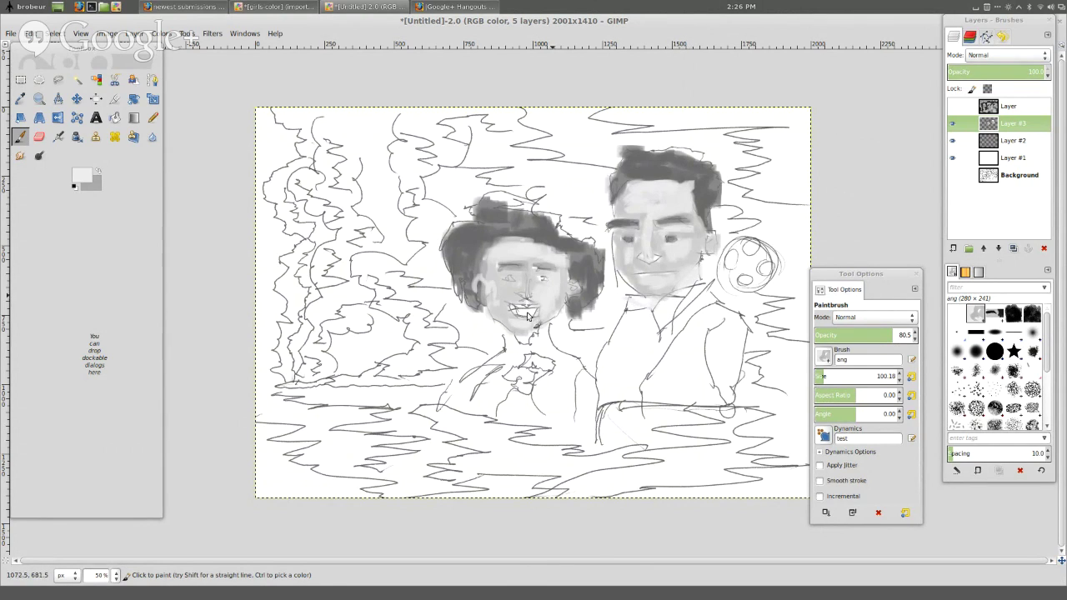
# Sample dark gray from the woman's hat and shade her eyes, nose and mouth.
pyautogui.keyDown('ctrl'); pyautogui.click(550, 241); pyautogui.keyUp('ctrl')
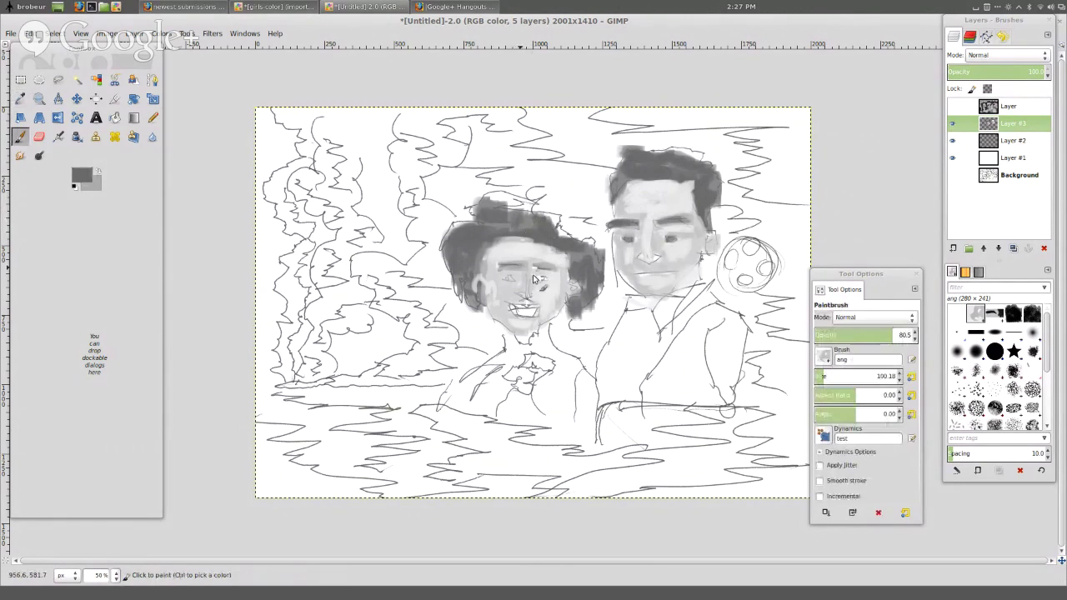
pyautogui.moveTo(537, 280)
pyautogui.mouseDown()
pyautogui.moveTo(506, 266)
pyautogui.moveTo(544, 267)
pyautogui.moveTo(542, 283)
pyautogui.moveTo(506, 290)
pyautogui.moveTo(509, 279)
pyautogui.moveTo(570, 300)
pyautogui.moveTo(562, 313)
pyautogui.moveTo(509, 313)
pyautogui.moveTo(538, 322)
pyautogui.mouseUp()
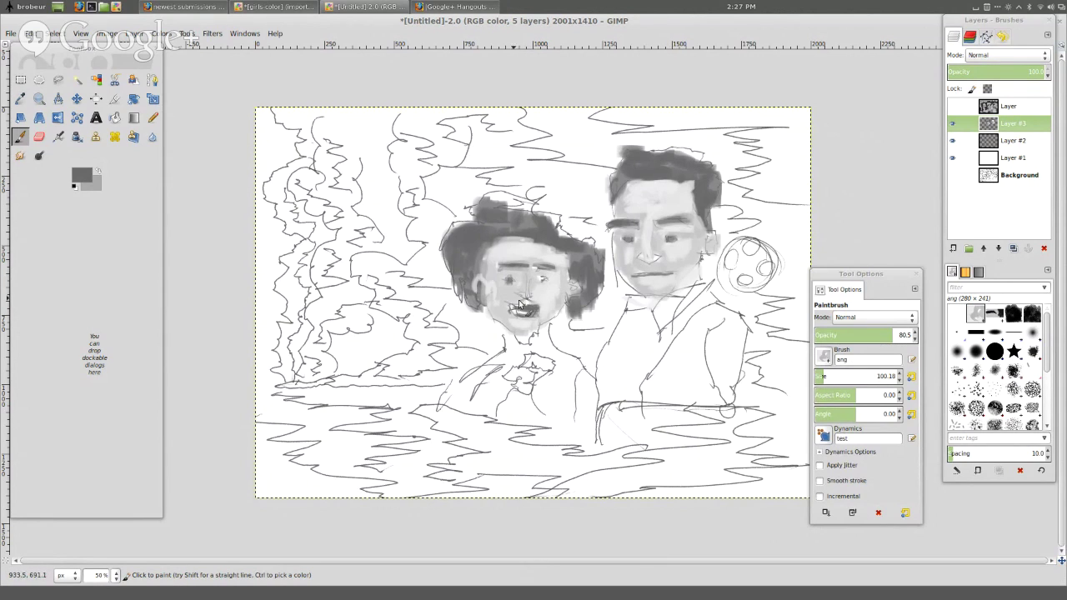
pyautogui.moveTo(517, 298); pyautogui.dragTo(527, 302)
# Set the foreground color to 9b9b9b, choose the Chalk 03 brush and block in the dark cloud above and right of the man.
pyautogui.click(82, 173)
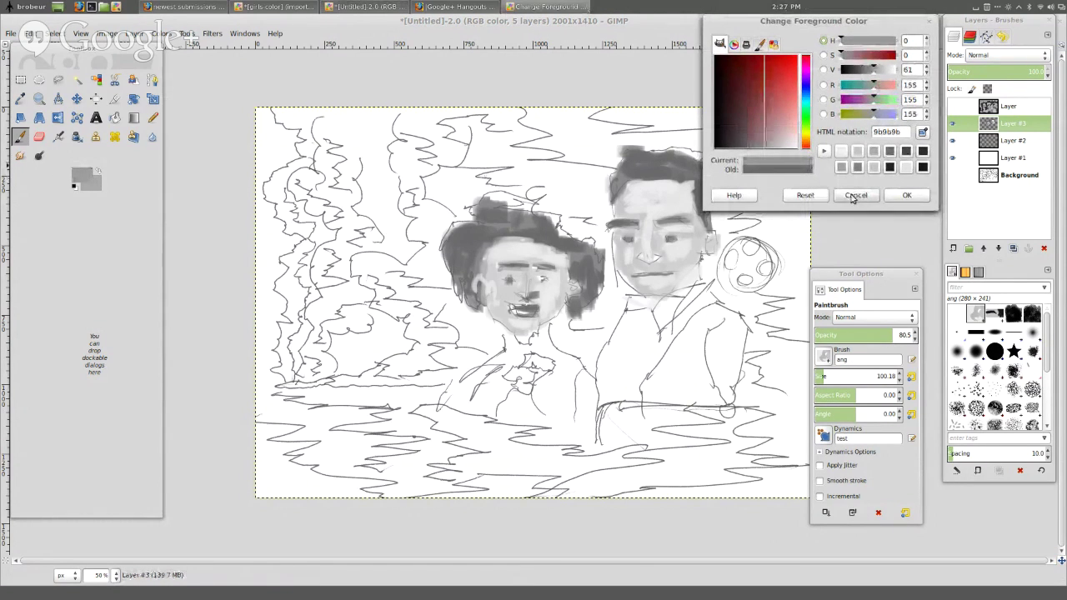
pyautogui.click(907, 195)
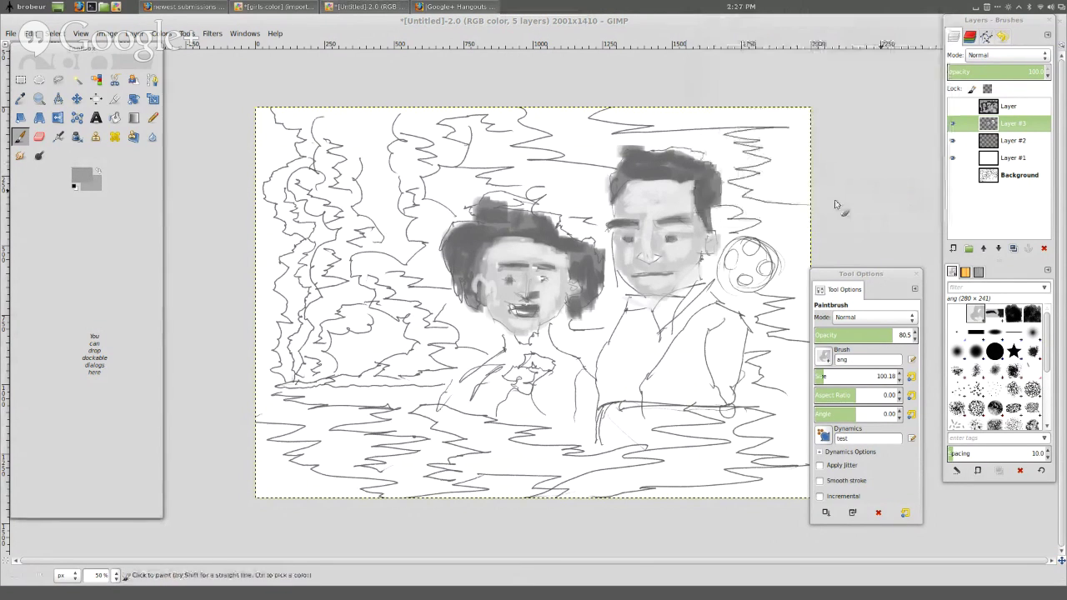
pyautogui.click(824, 355)
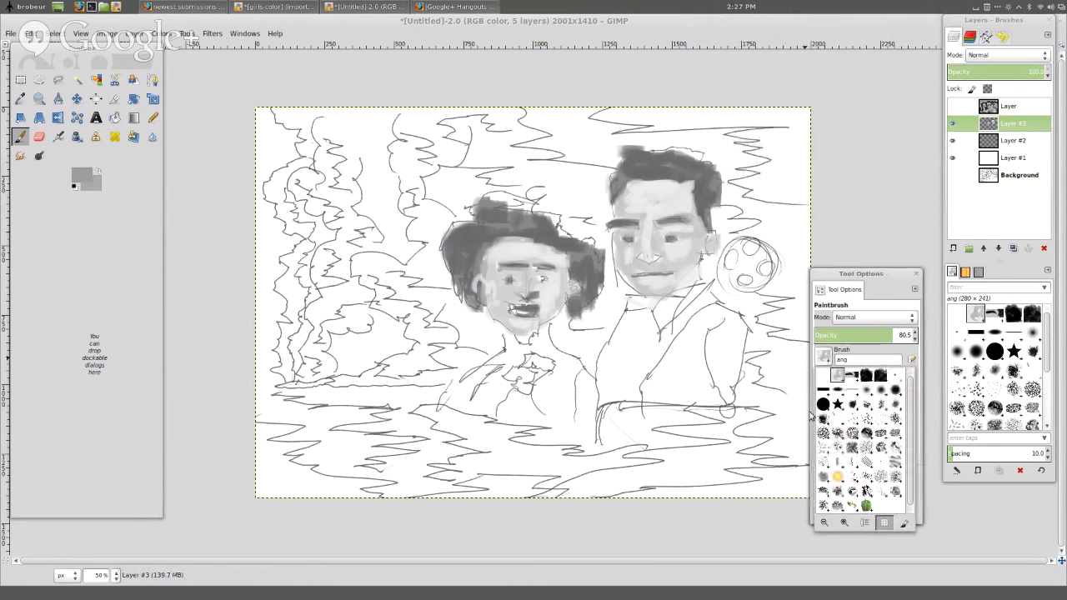
pyautogui.click(866, 439)
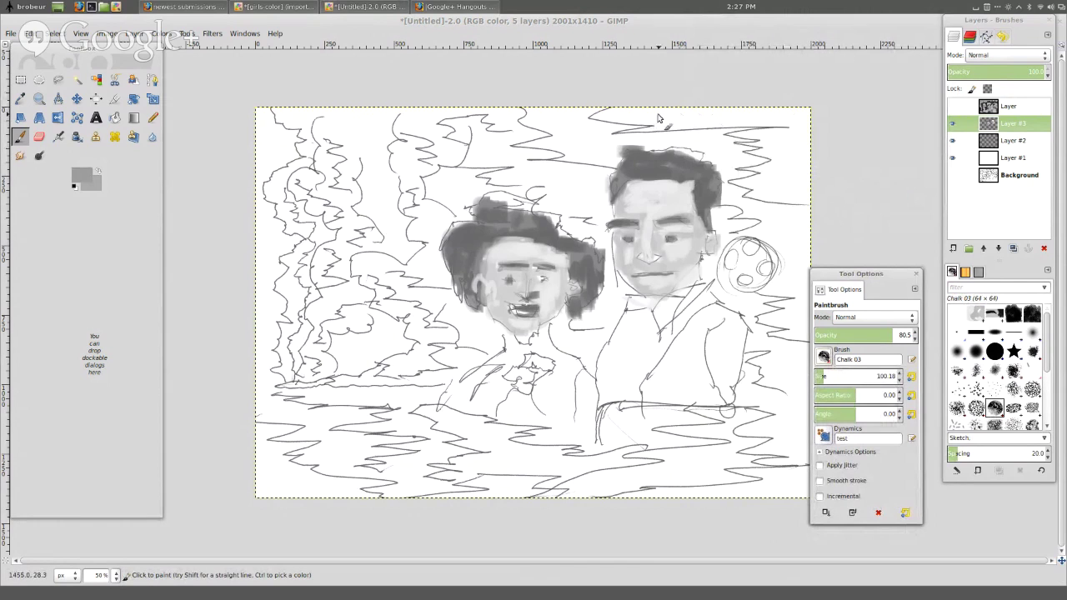
pyautogui.moveTo(682, 120)
pyautogui.mouseDown()
pyautogui.moveTo(611, 108)
pyautogui.moveTo(674, 112)
pyautogui.moveTo(614, 125)
pyautogui.moveTo(709, 122)
pyautogui.moveTo(677, 127)
pyautogui.moveTo(648, 127)
pyautogui.moveTo(753, 120)
pyautogui.moveTo(720, 123)
pyautogui.moveTo(769, 103)
pyautogui.moveTo(636, 107)
pyautogui.moveTo(589, 121)
pyautogui.moveTo(748, 129)
pyautogui.moveTo(788, 147)
pyautogui.moveTo(749, 136)
pyautogui.moveTo(745, 147)
pyautogui.moveTo(775, 170)
pyautogui.moveTo(754, 186)
pyautogui.moveTo(787, 198)
pyautogui.moveTo(816, 192)
pyautogui.moveTo(781, 166)
pyautogui.moveTo(778, 147)
pyautogui.moveTo(789, 157)
pyautogui.moveTo(797, 132)
pyautogui.moveTo(818, 137)
pyautogui.moveTo(824, 170)
pyautogui.moveTo(801, 175)
pyautogui.moveTo(805, 151)
pyautogui.moveTo(784, 185)
pyautogui.mouseUp()
# Sample grays from the man's face and the cloud, and extend the cloud to the left of his head.
pyautogui.press('o')
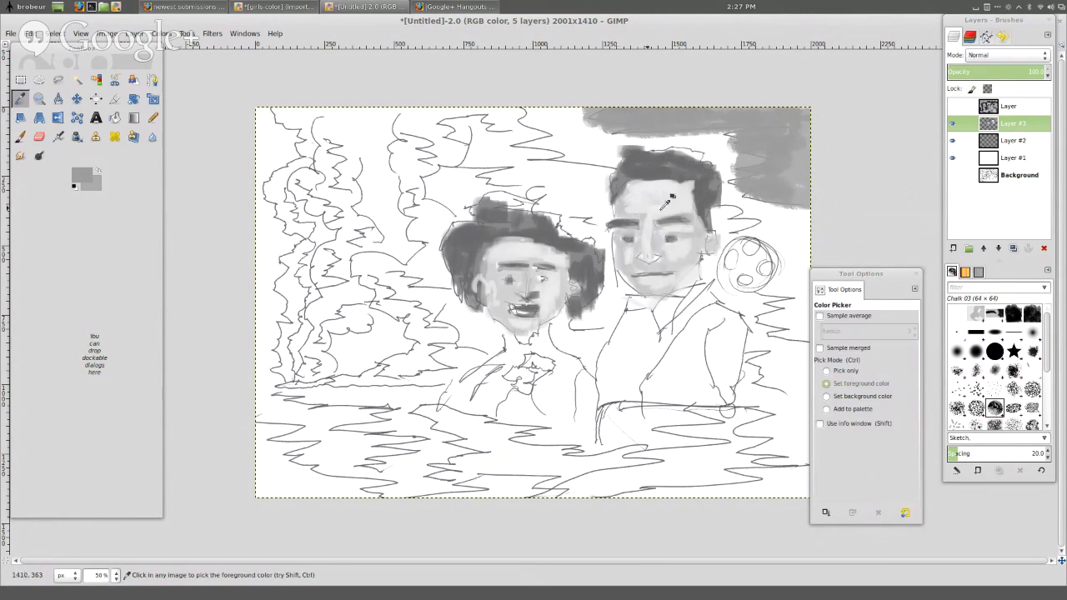
pyautogui.click(682, 263)
pyautogui.press('p')
pyautogui.moveTo(559, 144)
pyautogui.mouseDown()
pyautogui.moveTo(588, 138)
pyautogui.moveTo(546, 122)
pyautogui.moveTo(566, 118)
pyautogui.moveTo(525, 121)
pyautogui.mouseUp()
pyautogui.keyDown('ctrl'); pyautogui.click(636, 117); pyautogui.keyUp('ctrl')
pyautogui.press('o')
pyautogui.click(586, 140)
pyautogui.press('p')
pyautogui.moveTo(598, 125); pyautogui.dragTo(601, 163)
# Switch to a sampled light gray and paint the sky around the man's head, from its left side to the canvas's right edge.
pyautogui.press('o')
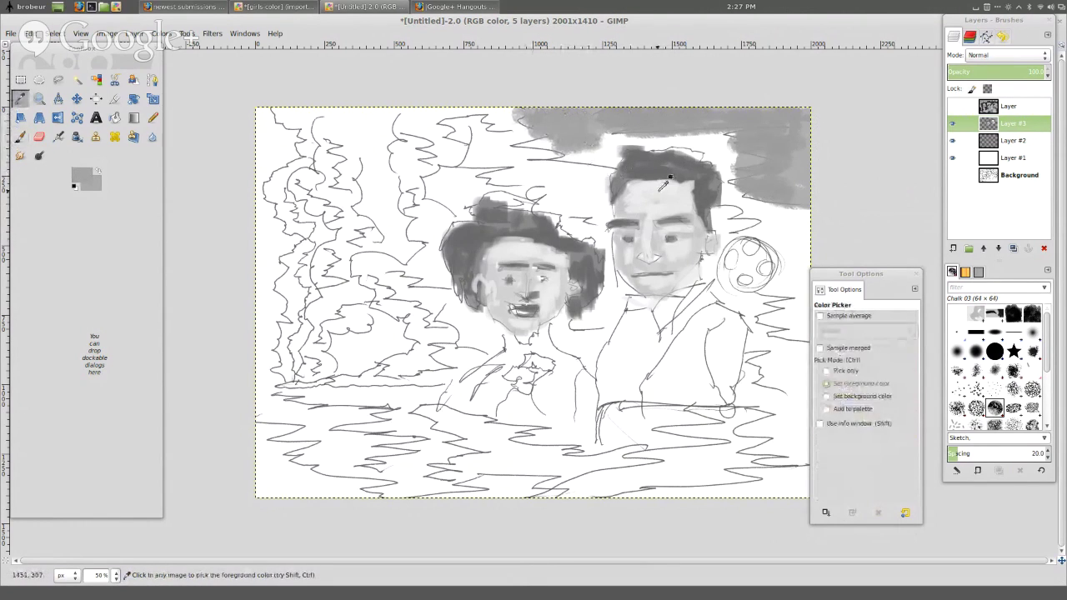
pyautogui.press('p')
pyautogui.press('o')
pyautogui.press('p')
pyautogui.moveTo(583, 141)
pyautogui.mouseDown()
pyautogui.moveTo(515, 111)
pyautogui.moveTo(543, 112)
pyautogui.moveTo(591, 141)
pyautogui.moveTo(526, 150)
pyautogui.moveTo(539, 127)
pyautogui.moveTo(560, 159)
pyautogui.mouseUp()
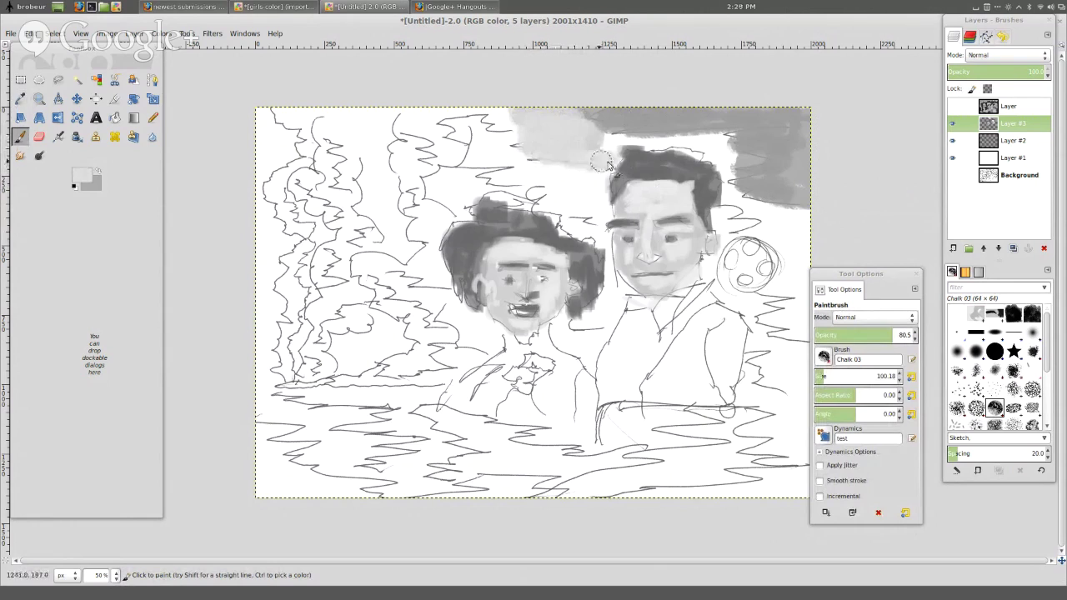
pyautogui.moveTo(607, 160)
pyautogui.mouseDown()
pyautogui.moveTo(660, 146)
pyautogui.moveTo(716, 136)
pyautogui.moveTo(707, 140)
pyautogui.moveTo(748, 156)
pyautogui.moveTo(706, 153)
pyautogui.moveTo(727, 167)
pyautogui.moveTo(730, 204)
pyautogui.moveTo(801, 216)
pyautogui.moveTo(759, 215)
pyautogui.moveTo(767, 220)
pyautogui.moveTo(743, 227)
pyautogui.moveTo(776, 242)
pyautogui.moveTo(778, 277)
pyautogui.moveTo(763, 291)
pyautogui.moveTo(793, 287)
pyautogui.moveTo(811, 246)
pyautogui.mouseUp()
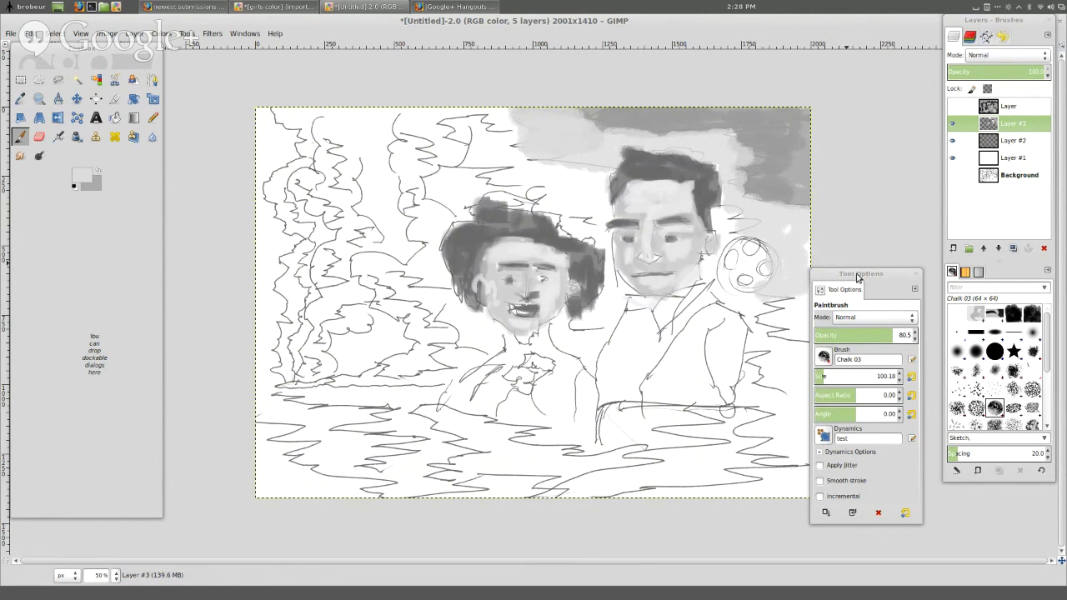
# Move the Tool Options window off the canvas and extend the light gray sky down below the ball.
pyautogui.click(867, 274)
pyautogui.moveTo(867, 273); pyautogui.dragTo(923, 292)
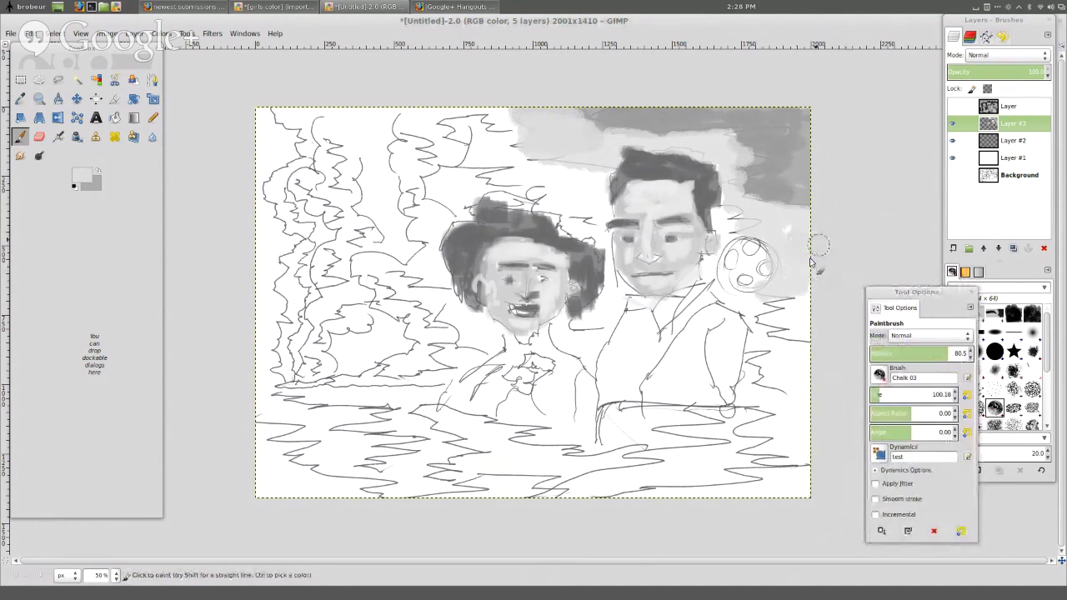
pyautogui.moveTo(787, 298)
pyautogui.mouseDown()
pyautogui.moveTo(770, 328)
pyautogui.moveTo(802, 336)
pyautogui.moveTo(808, 308)
pyautogui.moveTo(780, 329)
pyautogui.mouseUp()
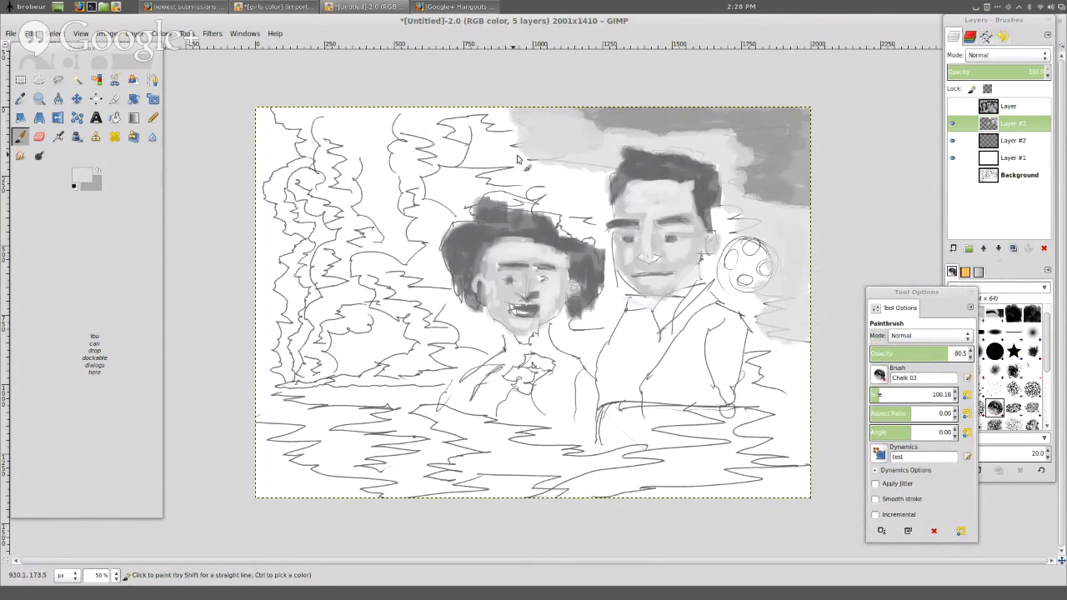
# Paint the ball's spots with dark gray sampled from the man's hair and fill the rest with the cloud's medium gray.
pyautogui.keyDown('ctrl'); pyautogui.click(661, 156); pyautogui.keyUp('ctrl')
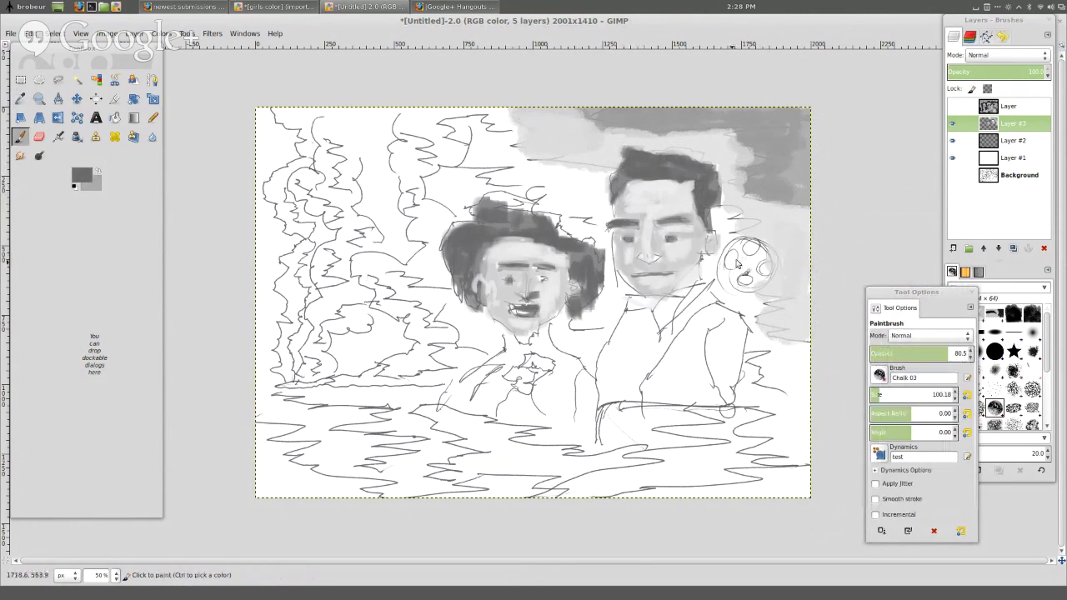
pyautogui.moveTo(735, 254)
pyautogui.mouseDown()
pyautogui.moveTo(760, 248)
pyautogui.moveTo(768, 275)
pyautogui.mouseUp()
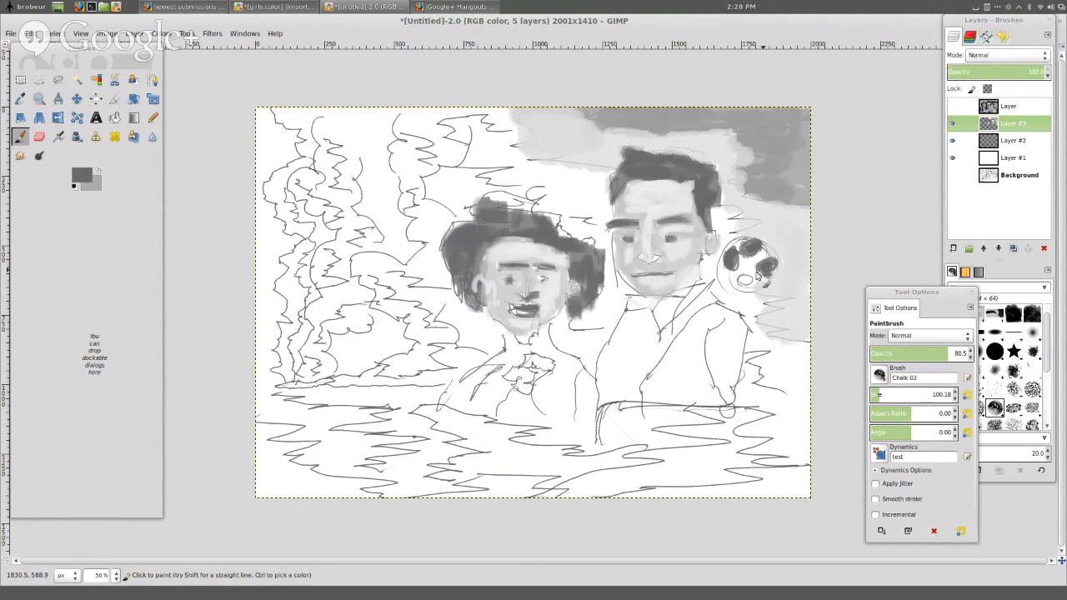
pyautogui.keyDown('ctrl'); pyautogui.click(776, 175); pyautogui.keyUp('ctrl')
pyautogui.moveTo(757, 250); pyautogui.dragTo(753, 267)
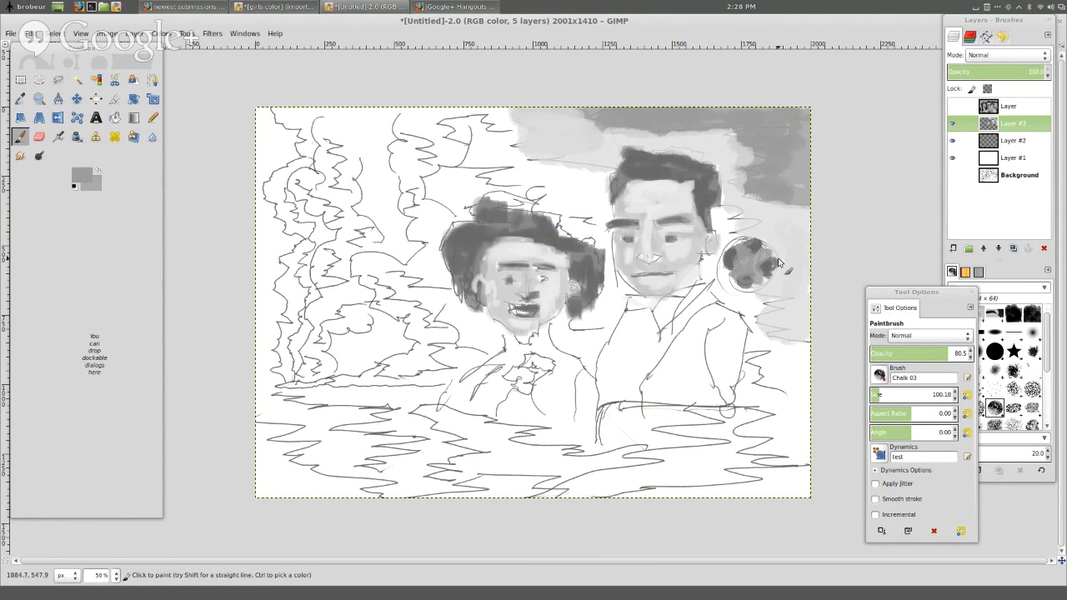
# Sample the hat's dark gray and paint the wavy vertical shape at the canvas's left edge and the start of the shoreline.
pyautogui.keyDown('ctrl'); pyautogui.click(540, 231); pyautogui.keyUp('ctrl')
pyautogui.moveTo(277, 111)
pyautogui.mouseDown()
pyautogui.moveTo(290, 139)
pyautogui.moveTo(285, 109)
pyautogui.moveTo(311, 158)
pyautogui.moveTo(274, 173)
pyautogui.moveTo(273, 185)
pyautogui.moveTo(283, 175)
pyautogui.moveTo(283, 214)
pyautogui.moveTo(276, 188)
pyautogui.moveTo(298, 236)
pyautogui.moveTo(304, 223)
pyautogui.moveTo(291, 284)
pyautogui.moveTo(298, 278)
pyautogui.moveTo(284, 295)
pyautogui.moveTo(281, 338)
pyautogui.moveTo(298, 322)
pyautogui.moveTo(290, 377)
pyautogui.mouseUp()
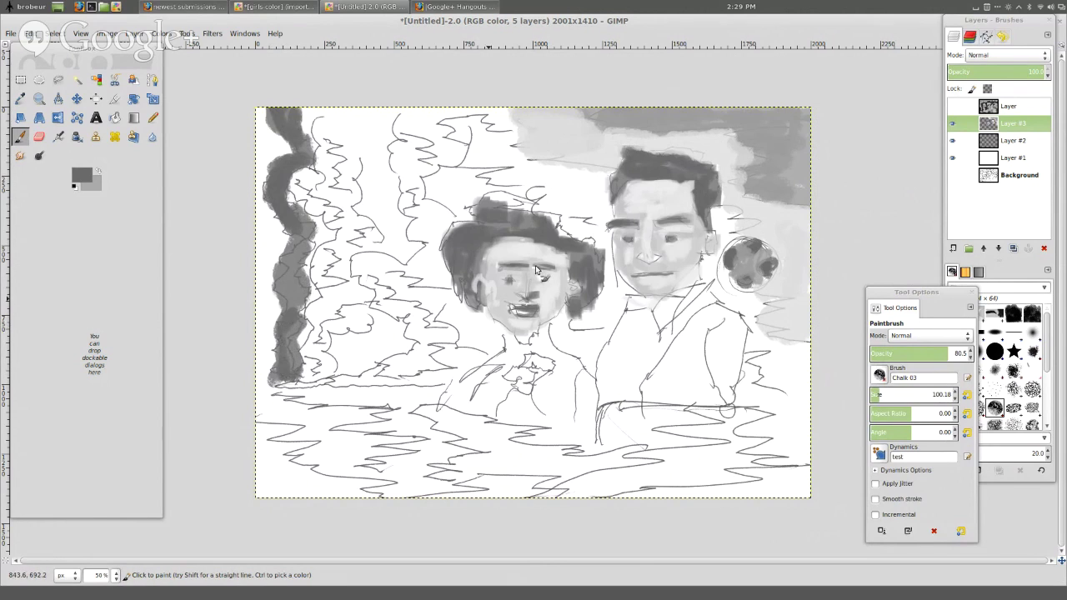
pyautogui.press('o')
pyautogui.press('p')
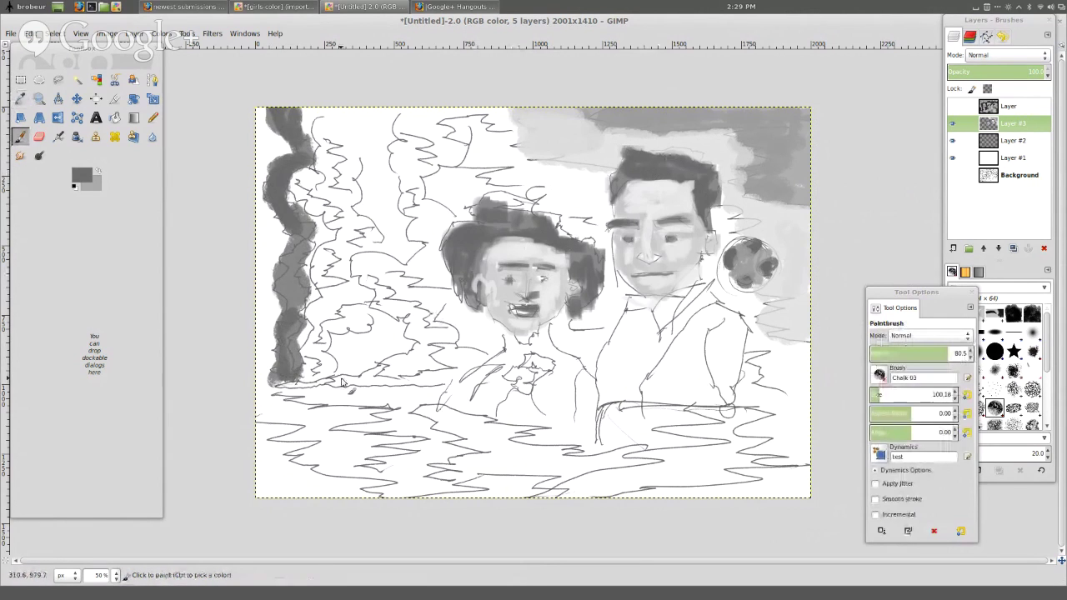
pyautogui.moveTo(342, 382); pyautogui.dragTo(287, 386)
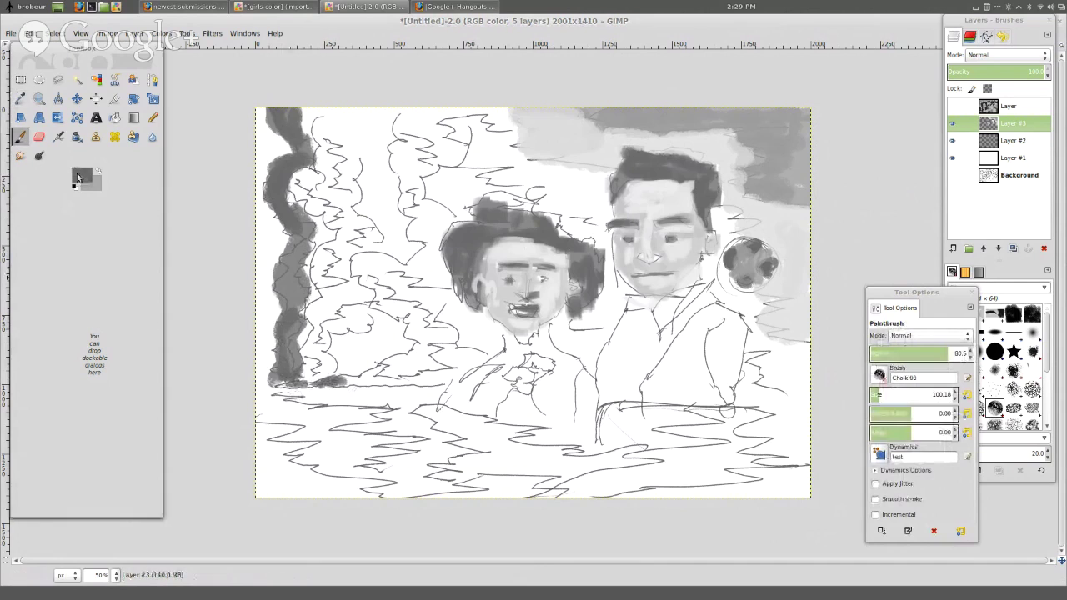
# Set the foreground color to 222222 and paint the dark shoreline left of the woman, between the figures and right of the man.
pyautogui.click(77, 177)
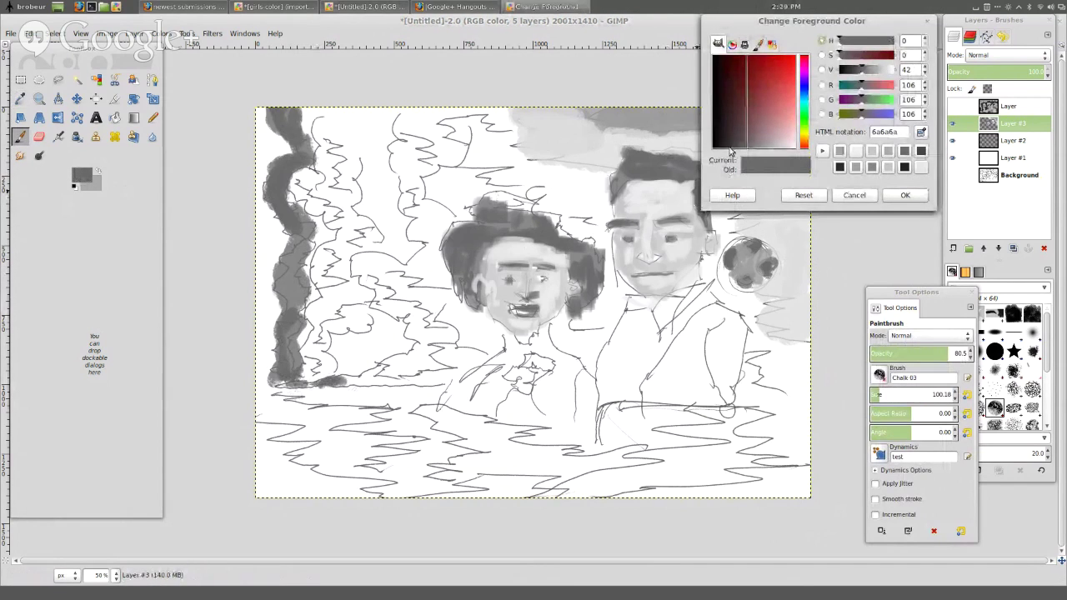
pyautogui.moveTo(731, 152); pyautogui.dragTo(721, 161)
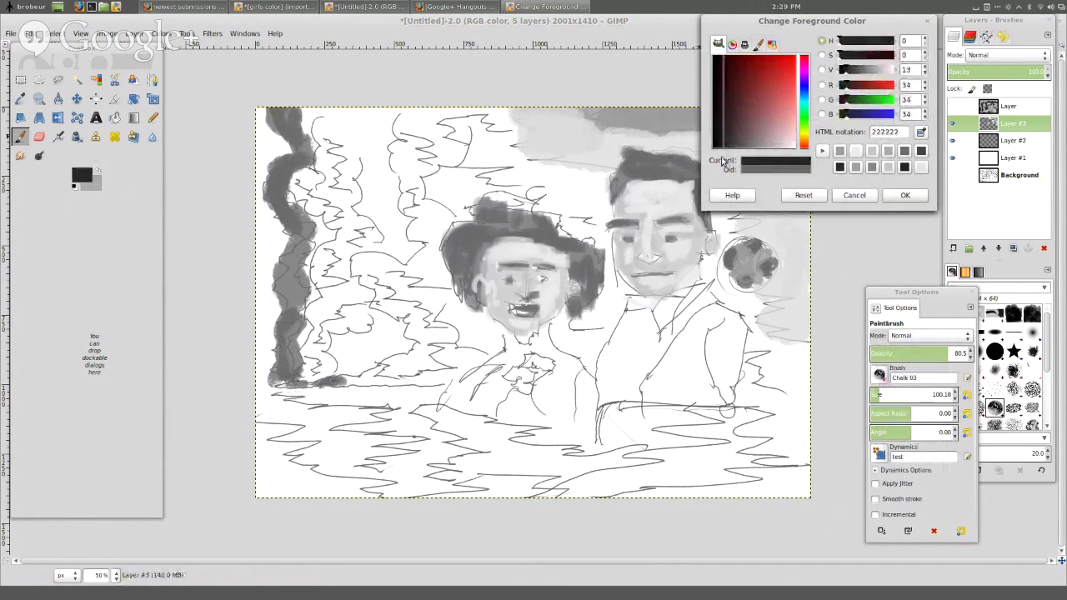
pyautogui.click(905, 195)
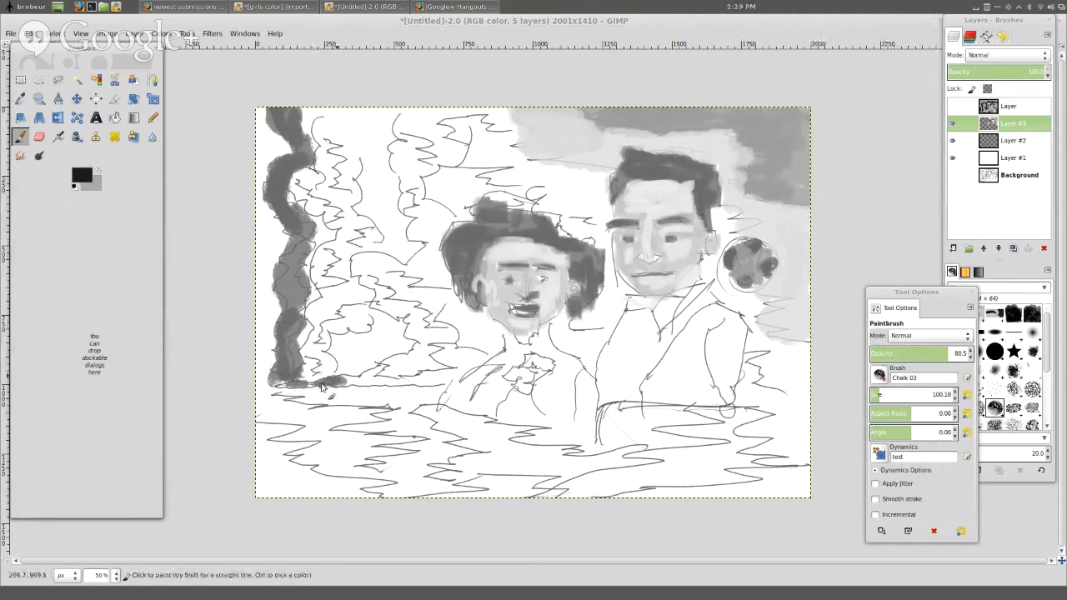
pyautogui.moveTo(322, 385)
pyautogui.mouseDown()
pyautogui.moveTo(297, 383)
pyautogui.moveTo(382, 373)
pyautogui.moveTo(364, 384)
pyautogui.moveTo(431, 384)
pyautogui.moveTo(472, 357)
pyautogui.moveTo(460, 350)
pyautogui.moveTo(444, 363)
pyautogui.moveTo(438, 354)
pyautogui.moveTo(496, 351)
pyautogui.mouseUp()
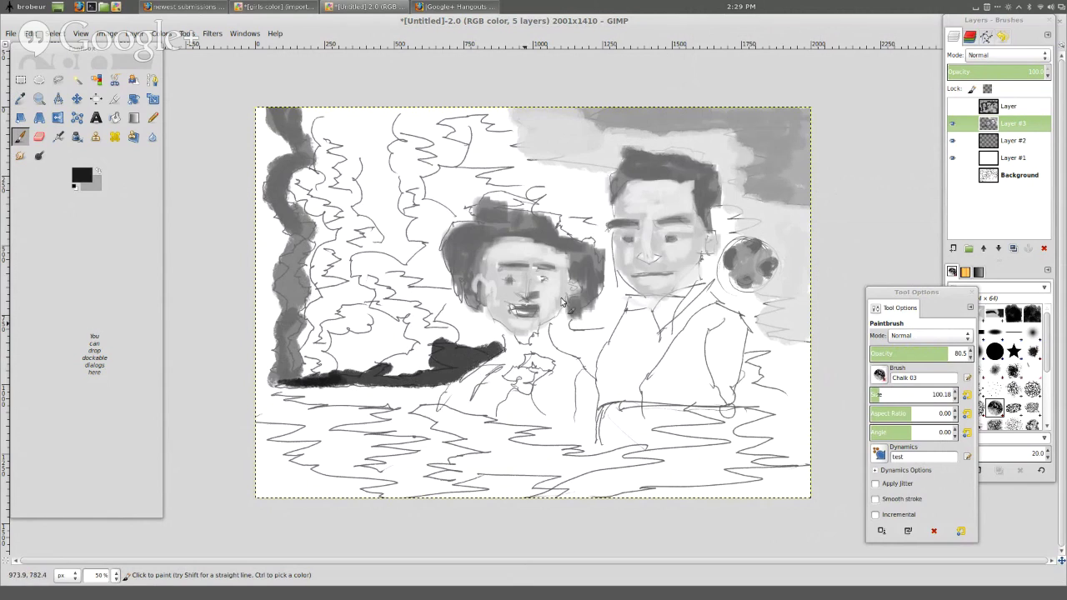
pyautogui.moveTo(560, 354); pyautogui.dragTo(594, 353)
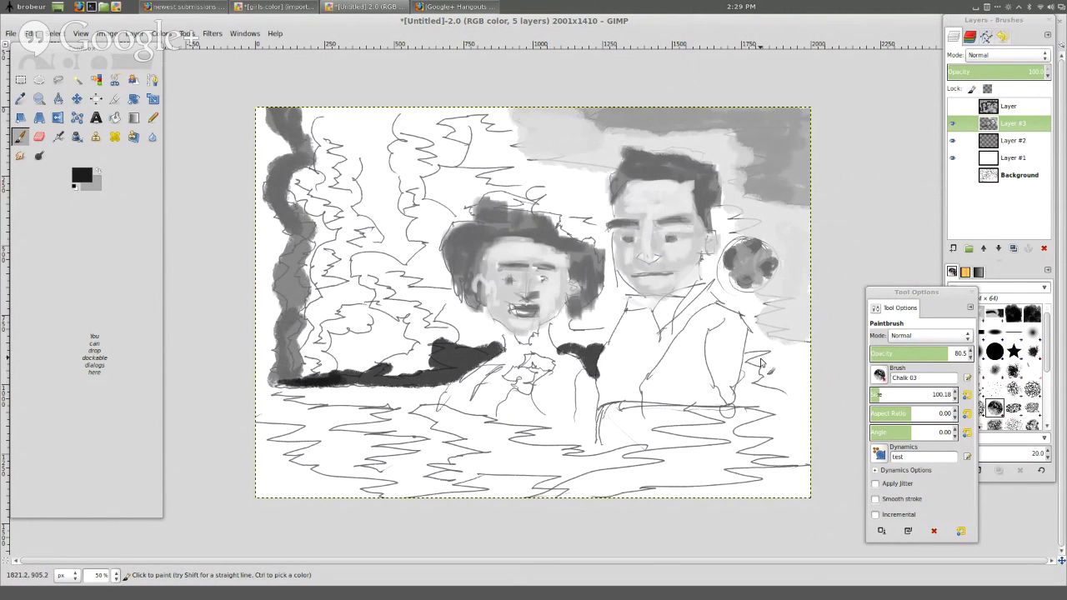
pyautogui.moveTo(755, 362)
pyautogui.mouseDown()
pyautogui.moveTo(760, 397)
pyautogui.moveTo(807, 381)
pyautogui.moveTo(796, 386)
pyautogui.moveTo(765, 356)
pyautogui.mouseUp()
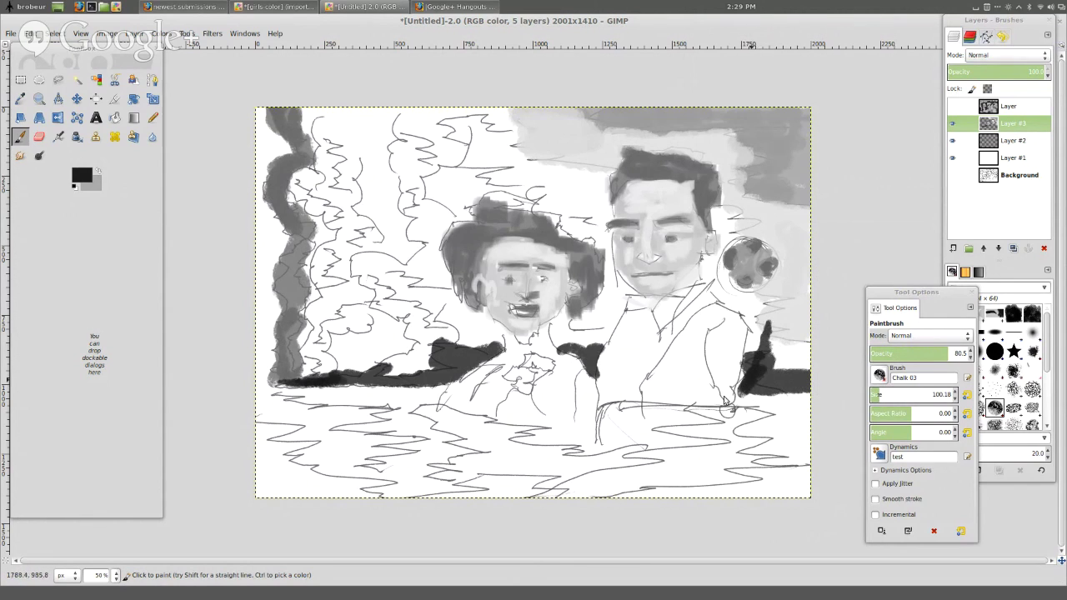
# Sample the cloud's medium gray and fill the background behind the ball, between the two figures and above the woman's hat.
pyautogui.keyDown('ctrl'); pyautogui.click(764, 140); pyautogui.keyUp('ctrl')
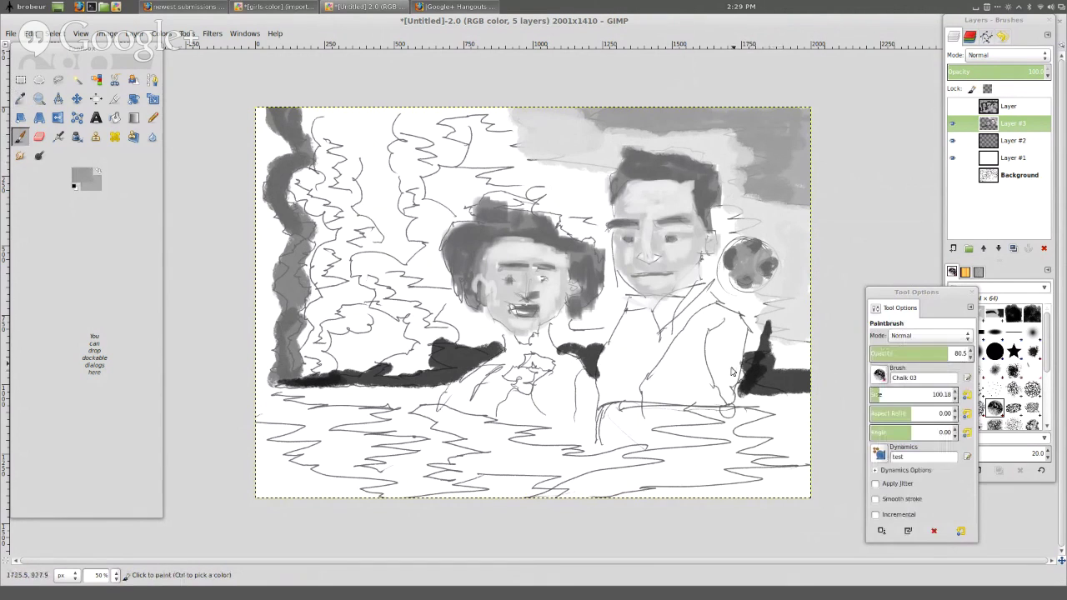
pyautogui.moveTo(815, 376)
pyautogui.mouseDown()
pyautogui.moveTo(777, 365)
pyautogui.moveTo(794, 349)
pyautogui.moveTo(778, 340)
pyautogui.moveTo(791, 344)
pyautogui.moveTo(792, 363)
pyautogui.moveTo(784, 359)
pyautogui.moveTo(809, 347)
pyautogui.moveTo(776, 340)
pyautogui.moveTo(773, 352)
pyautogui.moveTo(749, 360)
pyautogui.moveTo(761, 342)
pyautogui.moveTo(744, 313)
pyautogui.moveTo(764, 303)
pyautogui.moveTo(731, 297)
pyautogui.moveTo(733, 286)
pyautogui.moveTo(721, 295)
pyautogui.moveTo(715, 259)
pyautogui.moveTo(702, 259)
pyautogui.moveTo(730, 252)
pyautogui.moveTo(734, 213)
pyautogui.mouseUp()
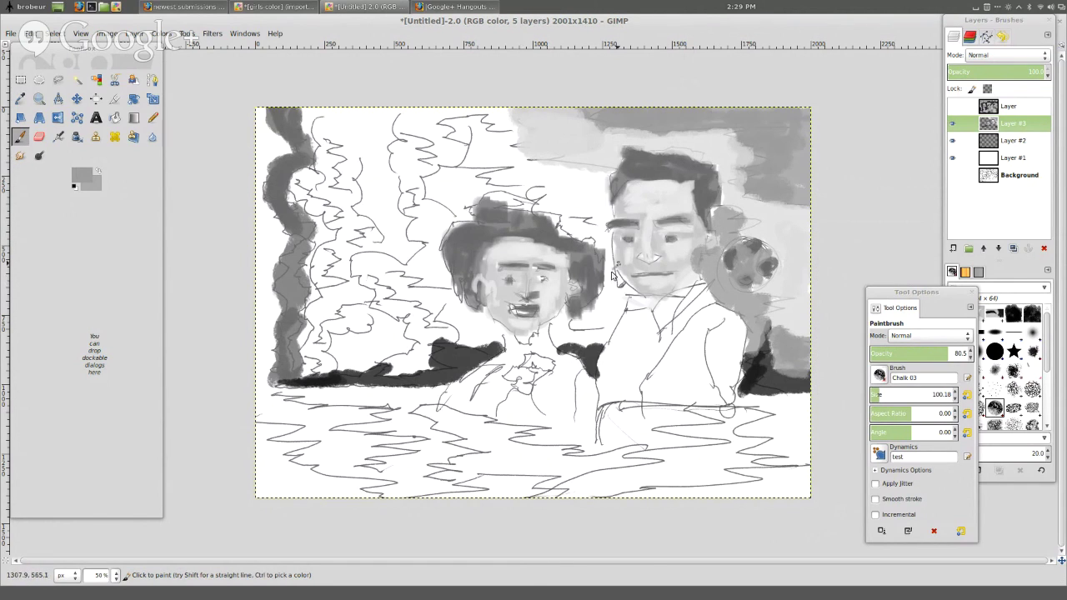
pyautogui.moveTo(612, 275)
pyautogui.mouseDown()
pyautogui.moveTo(618, 238)
pyautogui.moveTo(626, 296)
pyautogui.moveTo(614, 285)
pyautogui.moveTo(605, 313)
pyautogui.moveTo(557, 336)
pyautogui.moveTo(580, 346)
pyautogui.moveTo(611, 327)
pyautogui.mouseUp()
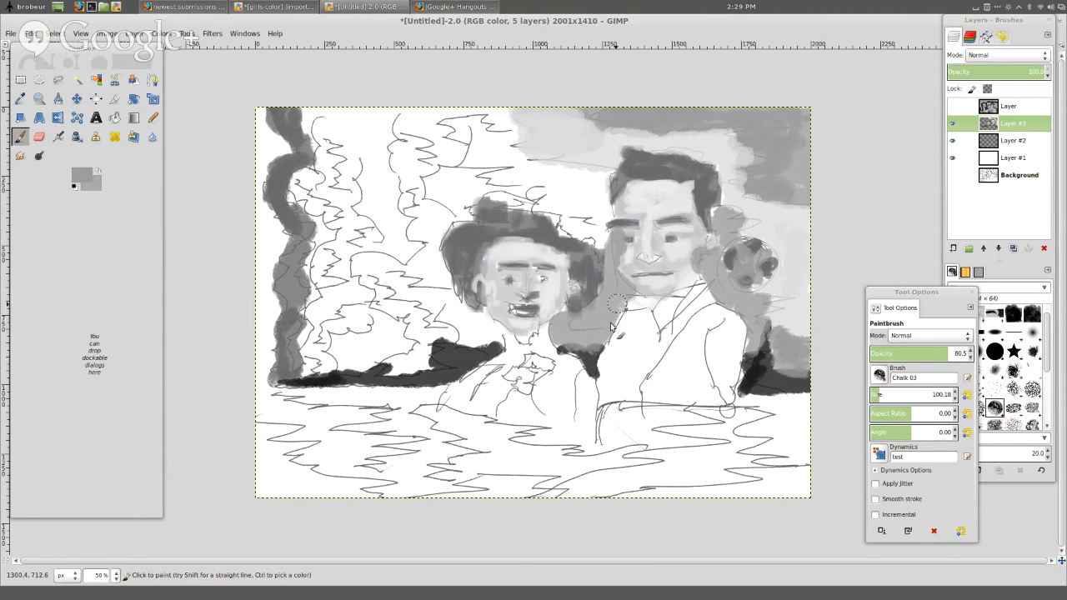
pyautogui.moveTo(598, 245)
pyautogui.mouseDown()
pyautogui.moveTo(558, 233)
pyautogui.moveTo(598, 225)
pyautogui.moveTo(607, 202)
pyautogui.moveTo(599, 181)
pyautogui.moveTo(576, 223)
pyautogui.moveTo(497, 175)
pyautogui.moveTo(542, 182)
pyautogui.moveTo(550, 203)
pyautogui.moveTo(591, 174)
pyautogui.moveTo(469, 161)
pyautogui.moveTo(524, 160)
pyautogui.moveTo(489, 140)
pyautogui.moveTo(462, 140)
pyautogui.moveTo(501, 131)
pyautogui.moveTo(461, 129)
pyautogui.mouseUp()
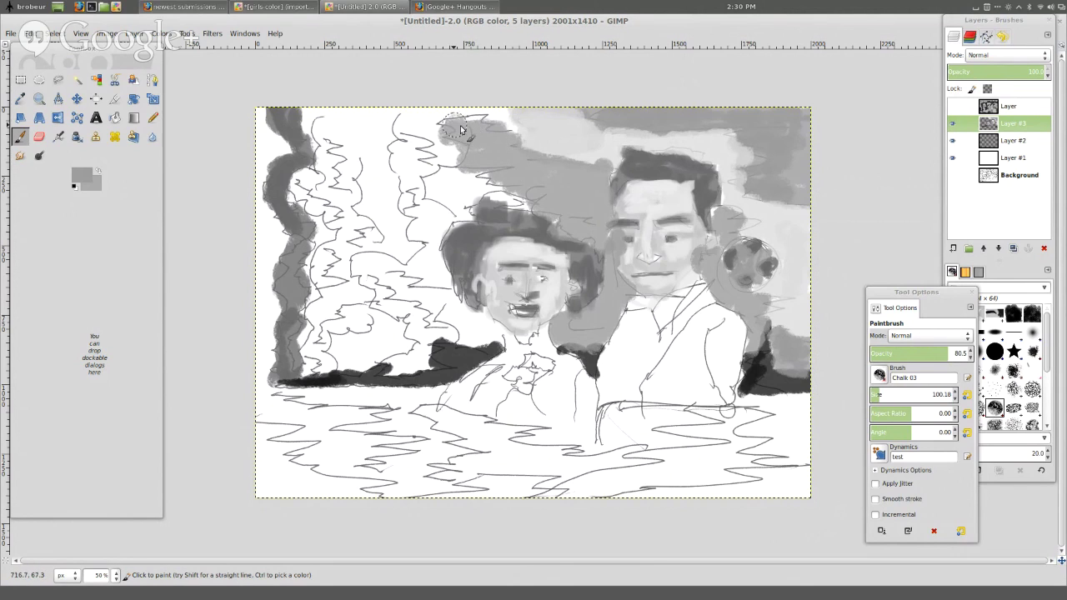
# Sample the sky's light gray and paint the strip between the canvas's left edge and the dark wavy vertical shape.
pyautogui.keyDown('ctrl'); pyautogui.click(576, 144); pyautogui.keyUp('ctrl')
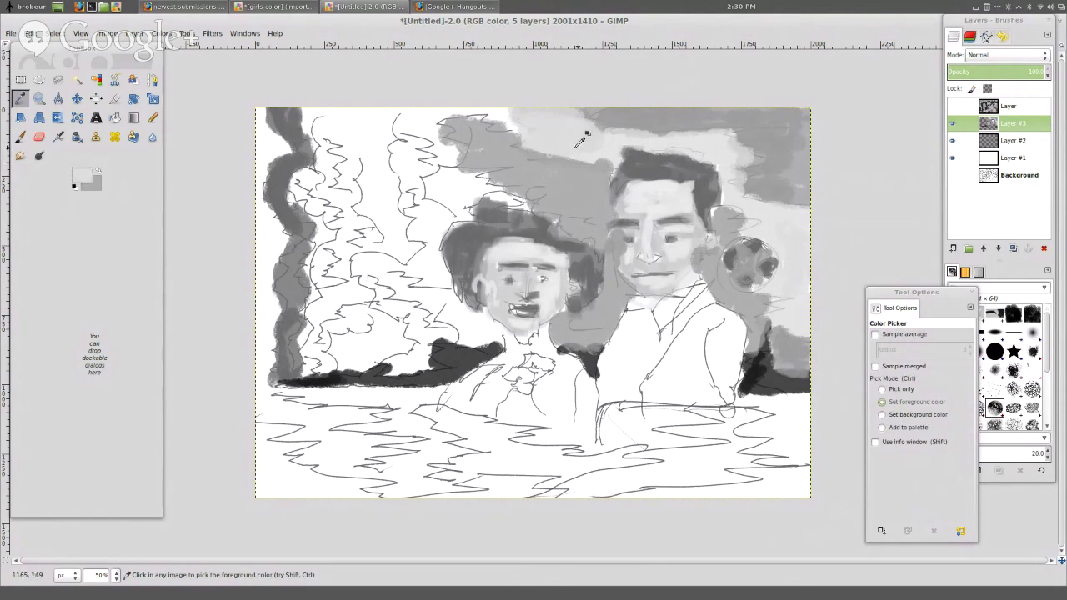
pyautogui.moveTo(259, 121); pyautogui.dragTo(274, 151)
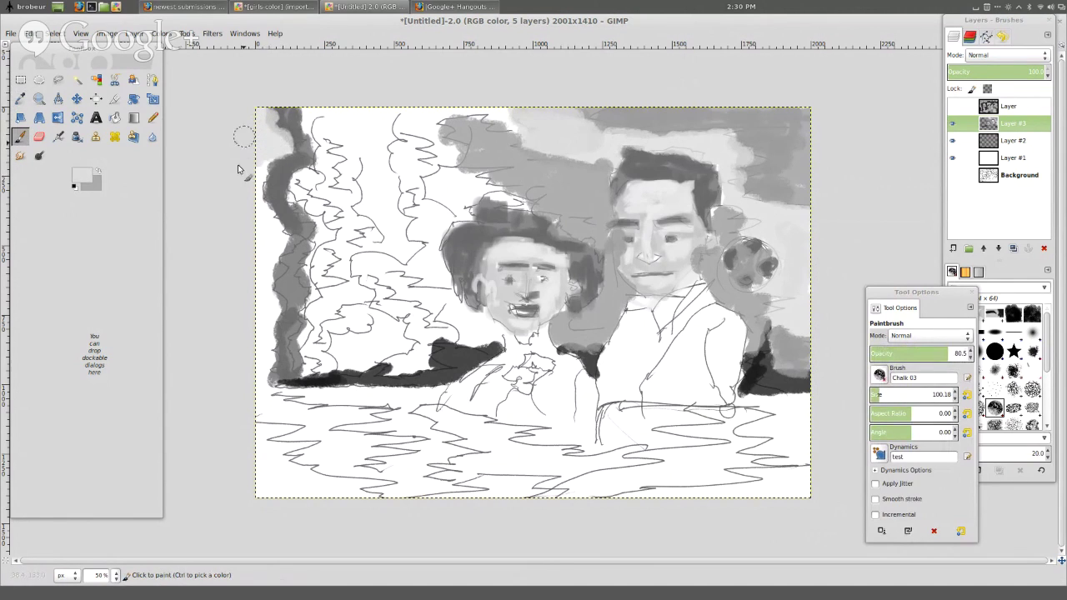
pyautogui.moveTo(257, 185)
pyautogui.mouseDown()
pyautogui.moveTo(272, 235)
pyautogui.moveTo(285, 231)
pyautogui.moveTo(278, 247)
pyautogui.moveTo(268, 235)
pyautogui.moveTo(268, 249)
pyautogui.moveTo(257, 236)
pyautogui.moveTo(253, 271)
pyautogui.moveTo(268, 265)
pyautogui.moveTo(271, 308)
pyautogui.moveTo(258, 310)
pyautogui.moveTo(257, 379)
pyautogui.mouseUp()
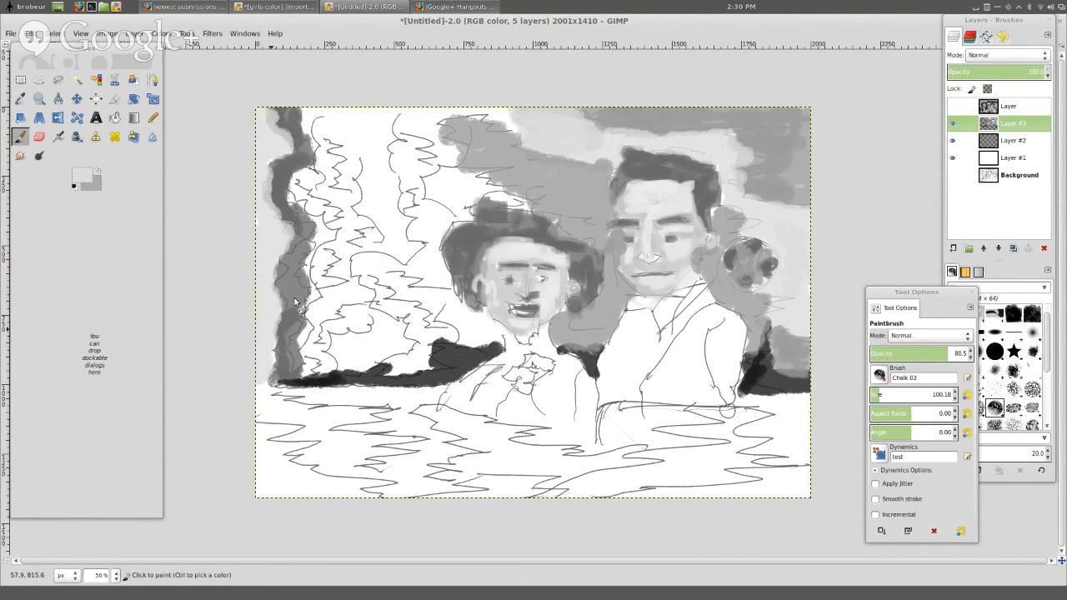
# Sample a dark gray from the woman's head area and paint the dark water patches at the lower left and lower right of the picture.
pyautogui.keyDown('ctrl'); pyautogui.click(498, 274); pyautogui.keyUp('ctrl')
pyautogui.moveTo(265, 396)
pyautogui.mouseDown()
pyautogui.moveTo(294, 401)
pyautogui.moveTo(275, 389)
pyautogui.moveTo(250, 396)
pyautogui.moveTo(305, 405)
pyautogui.moveTo(249, 408)
pyautogui.moveTo(316, 411)
pyautogui.moveTo(260, 413)
pyautogui.moveTo(368, 414)
pyautogui.moveTo(268, 419)
pyautogui.moveTo(341, 428)
pyautogui.moveTo(298, 437)
pyautogui.moveTo(405, 447)
pyautogui.moveTo(327, 446)
pyautogui.moveTo(394, 451)
pyautogui.moveTo(298, 464)
pyautogui.moveTo(377, 468)
pyautogui.moveTo(360, 490)
pyautogui.mouseUp()
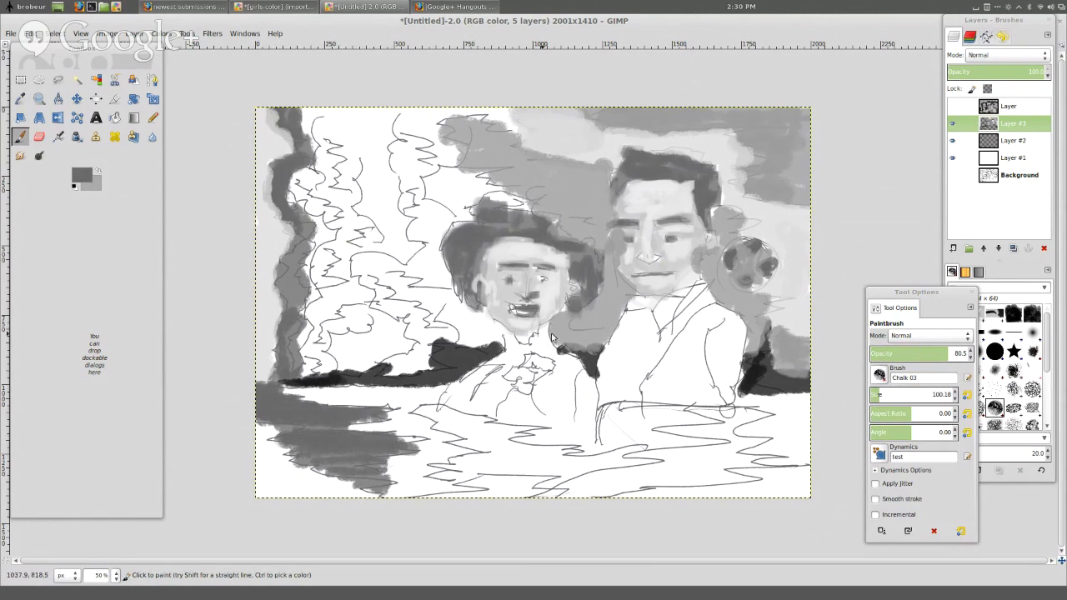
pyautogui.moveTo(714, 429)
pyautogui.mouseDown()
pyautogui.moveTo(755, 419)
pyautogui.moveTo(729, 422)
pyautogui.moveTo(726, 436)
pyautogui.moveTo(742, 435)
pyautogui.moveTo(696, 431)
pyautogui.moveTo(733, 437)
pyautogui.moveTo(701, 443)
pyautogui.moveTo(753, 450)
pyautogui.moveTo(680, 456)
pyautogui.moveTo(772, 464)
pyautogui.moveTo(666, 462)
pyautogui.moveTo(733, 468)
pyautogui.moveTo(705, 456)
pyautogui.mouseUp()
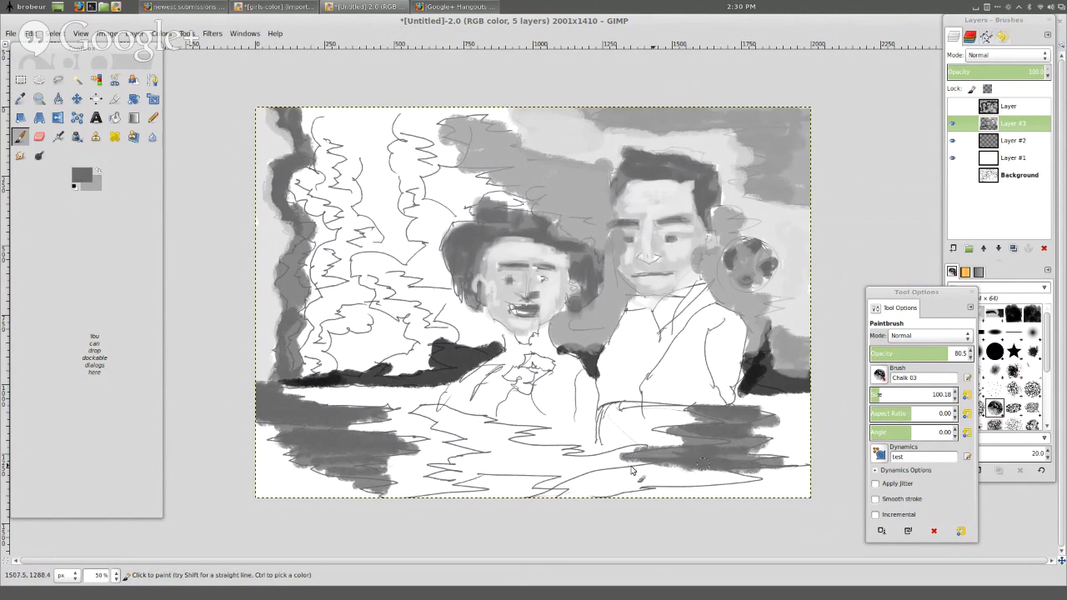
pyautogui.moveTo(631, 471)
pyautogui.mouseDown()
pyautogui.moveTo(705, 476)
pyautogui.moveTo(613, 477)
pyautogui.moveTo(603, 463)
pyautogui.moveTo(671, 469)
pyautogui.moveTo(604, 464)
pyautogui.moveTo(585, 472)
pyautogui.moveTo(636, 486)
pyautogui.moveTo(548, 485)
pyautogui.moveTo(581, 487)
pyautogui.mouseUp()
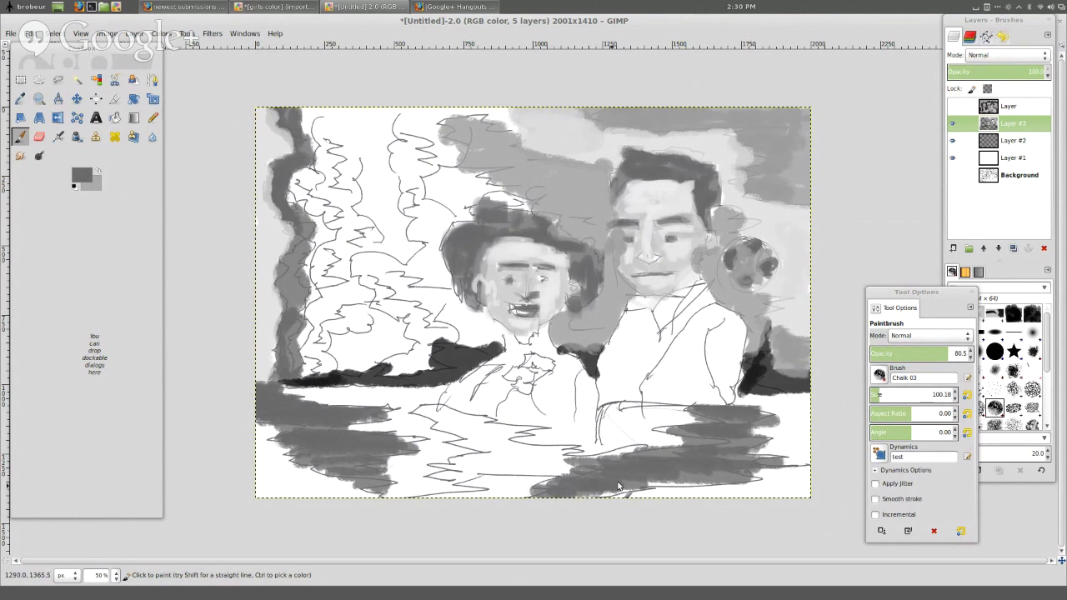
# Sample a light gray and fill the light water around the dark patches on both sides of the picture.
pyautogui.keyDown('ctrl'); pyautogui.click(359, 400); pyautogui.keyUp('ctrl')
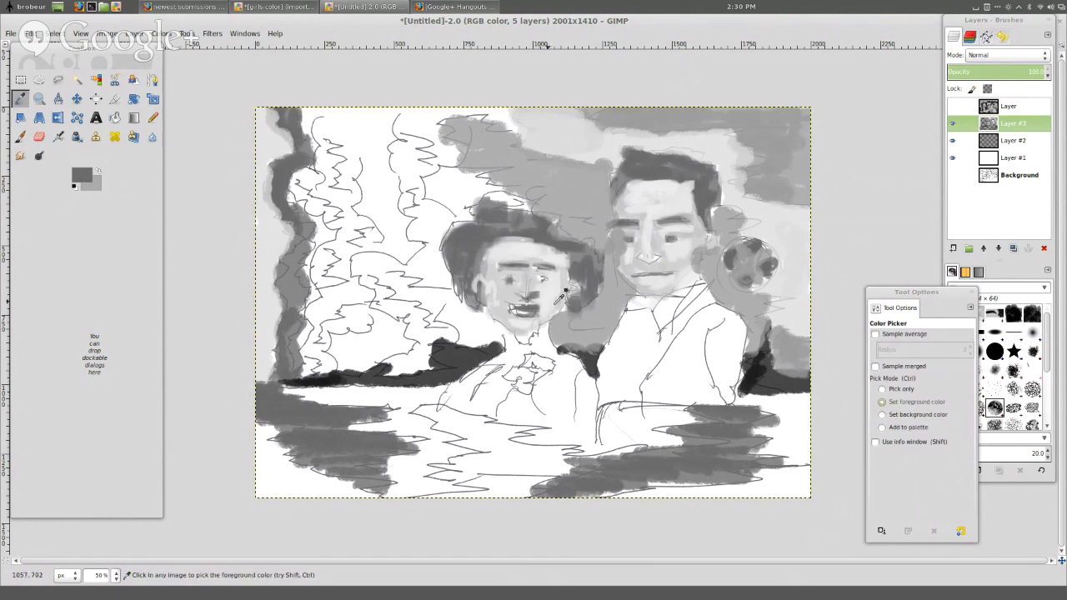
pyautogui.moveTo(360, 398)
pyautogui.mouseDown()
pyautogui.moveTo(301, 399)
pyautogui.moveTo(404, 399)
pyautogui.moveTo(338, 424)
pyautogui.moveTo(392, 425)
pyautogui.moveTo(390, 414)
pyautogui.moveTo(459, 463)
pyautogui.moveTo(413, 485)
pyautogui.moveTo(449, 495)
pyautogui.moveTo(313, 492)
pyautogui.moveTo(290, 484)
pyautogui.moveTo(265, 434)
pyautogui.moveTo(263, 480)
pyautogui.moveTo(250, 484)
pyautogui.moveTo(285, 506)
pyautogui.mouseUp()
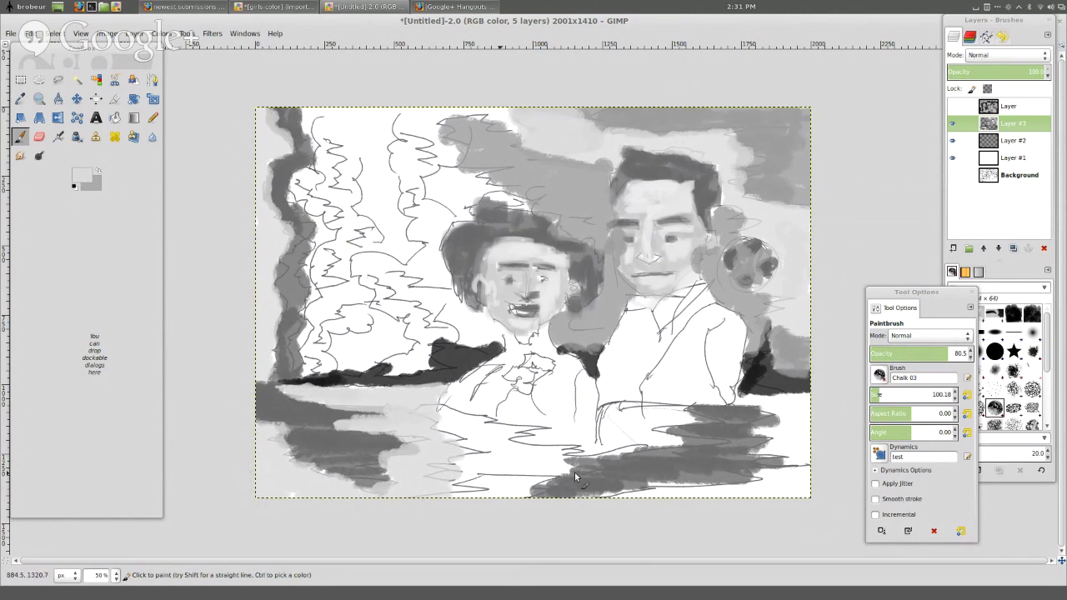
pyautogui.moveTo(728, 404)
pyautogui.mouseDown()
pyautogui.moveTo(847, 415)
pyautogui.moveTo(773, 403)
pyautogui.moveTo(819, 410)
pyautogui.moveTo(801, 436)
pyautogui.moveTo(763, 440)
pyautogui.moveTo(803, 452)
pyautogui.moveTo(779, 472)
pyautogui.moveTo(794, 492)
pyautogui.moveTo(647, 484)
pyautogui.moveTo(697, 485)
pyautogui.moveTo(608, 505)
pyautogui.mouseUp()
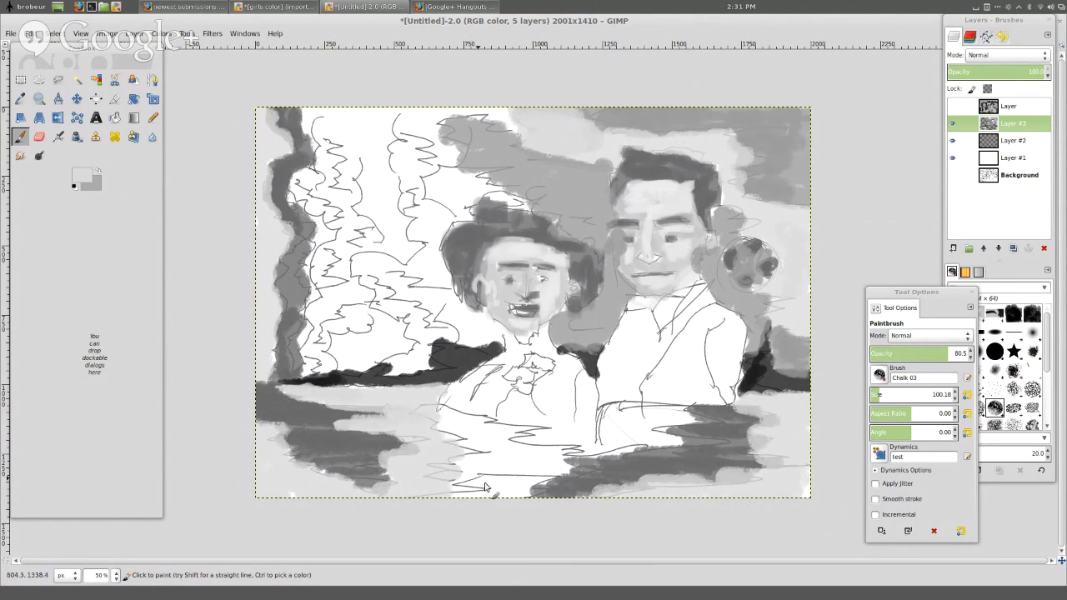
# Paint the water along the canvas's bottom edge and below the man with the shoreline's near-black, and below the woman with sampled dark gray.
pyautogui.press('o')
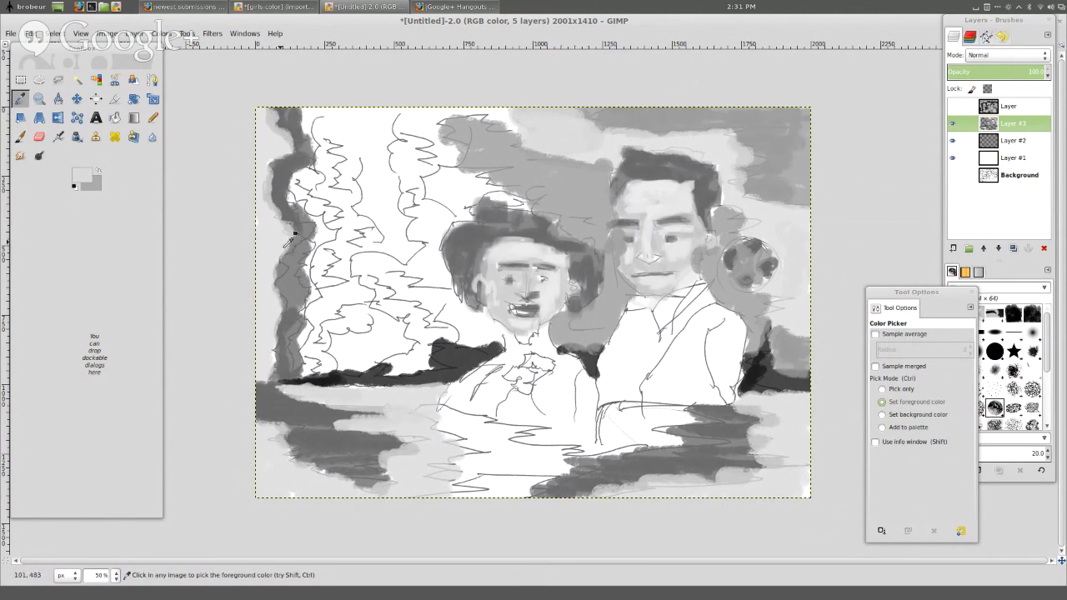
pyautogui.click(443, 349)
pyautogui.press('p')
pyautogui.moveTo(552, 487); pyautogui.dragTo(393, 498)
pyautogui.moveTo(552, 498)
pyautogui.mouseDown()
pyautogui.moveTo(639, 460)
pyautogui.moveTo(643, 447)
pyautogui.mouseUp()
pyautogui.moveTo(681, 432)
pyautogui.mouseDown()
pyautogui.moveTo(628, 425)
pyautogui.moveTo(674, 414)
pyautogui.moveTo(599, 419)
pyautogui.moveTo(616, 446)
pyautogui.moveTo(560, 436)
pyautogui.moveTo(625, 434)
pyautogui.mouseUp()
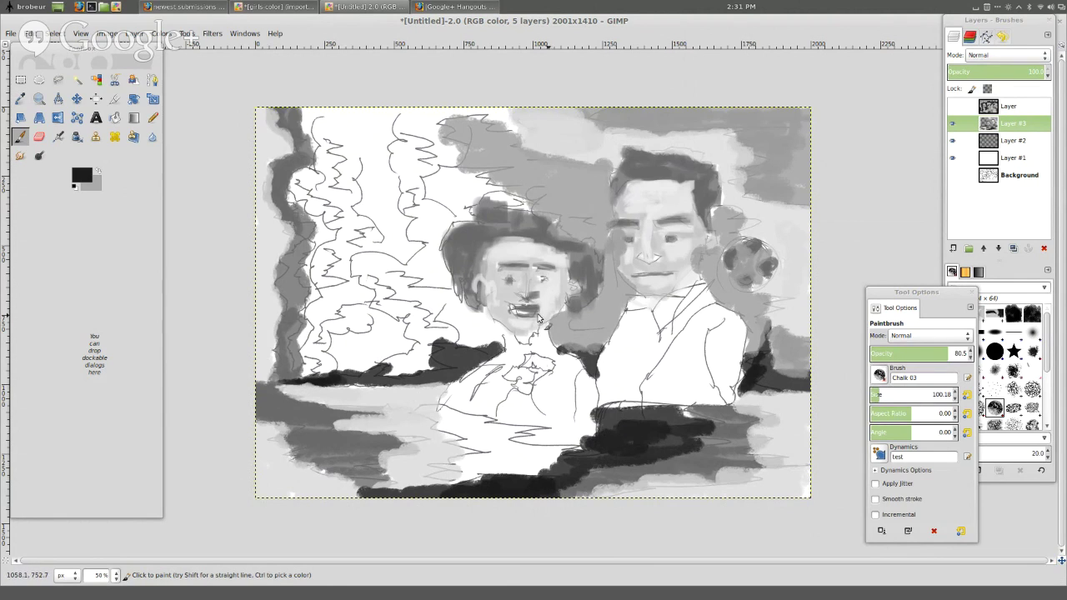
pyautogui.keyDown('ctrl'); pyautogui.click(598, 285); pyautogui.keyUp('ctrl')
pyautogui.moveTo(467, 427)
pyautogui.mouseDown()
pyautogui.moveTo(439, 410)
pyautogui.moveTo(478, 423)
pyautogui.moveTo(451, 429)
pyautogui.moveTo(531, 438)
pyautogui.moveTo(466, 448)
pyautogui.moveTo(577, 451)
pyautogui.moveTo(479, 468)
pyautogui.moveTo(511, 470)
pyautogui.moveTo(480, 480)
pyautogui.moveTo(555, 475)
pyautogui.moveTo(455, 469)
pyautogui.moveTo(467, 464)
pyautogui.moveTo(459, 436)
pyautogui.moveTo(477, 449)
pyautogui.moveTo(426, 410)
pyautogui.mouseUp()
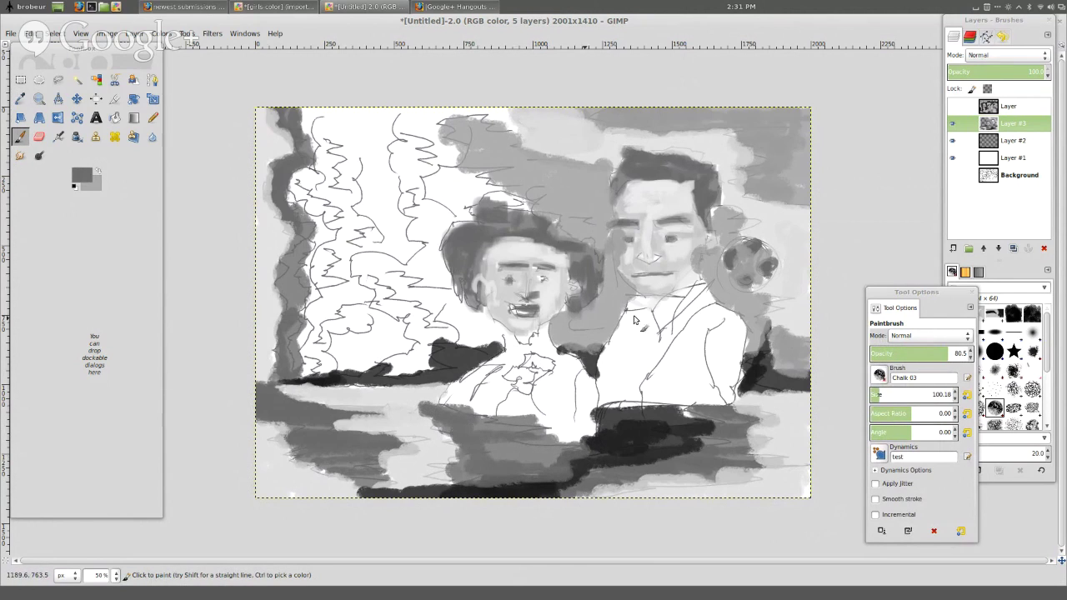
# Sample the light gray beside the ball and fill the man's torso and the woman's neck and dress.
pyautogui.keyDown('ctrl'); pyautogui.click(754, 294); pyautogui.keyUp('ctrl')
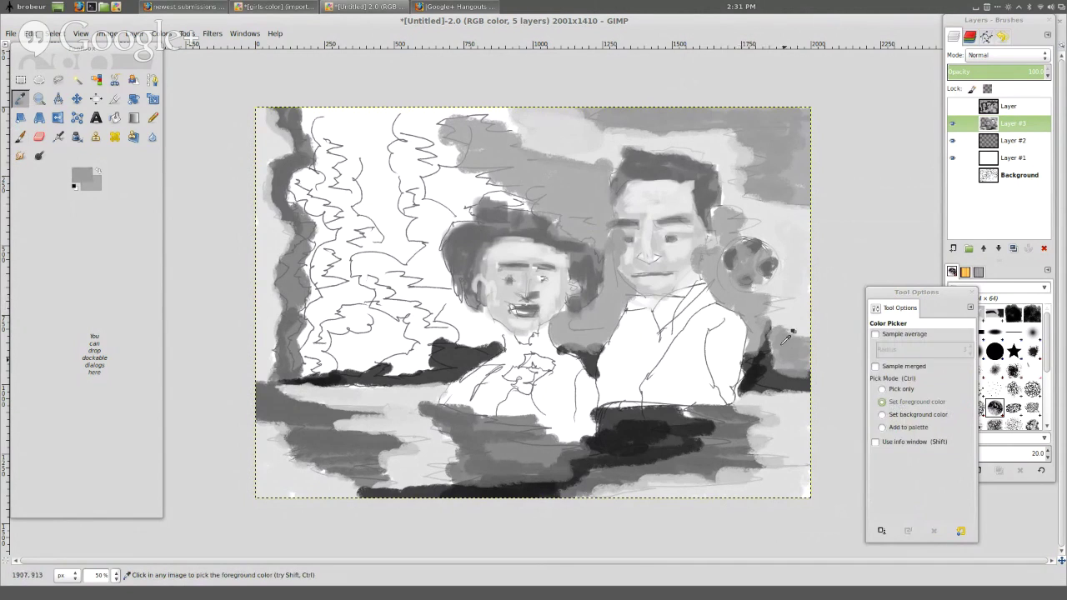
pyautogui.keyDown('ctrl'); pyautogui.click(799, 300); pyautogui.keyUp('ctrl')
pyautogui.moveTo(725, 390)
pyautogui.mouseDown()
pyautogui.moveTo(711, 360)
pyautogui.moveTo(722, 333)
pyautogui.moveTo(729, 390)
pyautogui.moveTo(732, 354)
pyautogui.moveTo(720, 320)
pyautogui.moveTo(710, 337)
pyautogui.moveTo(724, 328)
pyautogui.moveTo(703, 306)
pyautogui.moveTo(719, 317)
pyautogui.moveTo(703, 343)
pyautogui.moveTo(644, 379)
pyautogui.moveTo(651, 389)
pyautogui.moveTo(708, 382)
pyautogui.moveTo(694, 374)
pyautogui.moveTo(679, 394)
pyautogui.moveTo(701, 376)
pyautogui.moveTo(727, 393)
pyautogui.moveTo(651, 403)
pyautogui.moveTo(630, 374)
pyautogui.moveTo(603, 391)
pyautogui.moveTo(631, 317)
pyautogui.moveTo(646, 334)
pyautogui.moveTo(704, 290)
pyautogui.moveTo(695, 285)
pyautogui.moveTo(655, 316)
pyautogui.moveTo(626, 364)
pyautogui.moveTo(659, 344)
pyautogui.mouseUp()
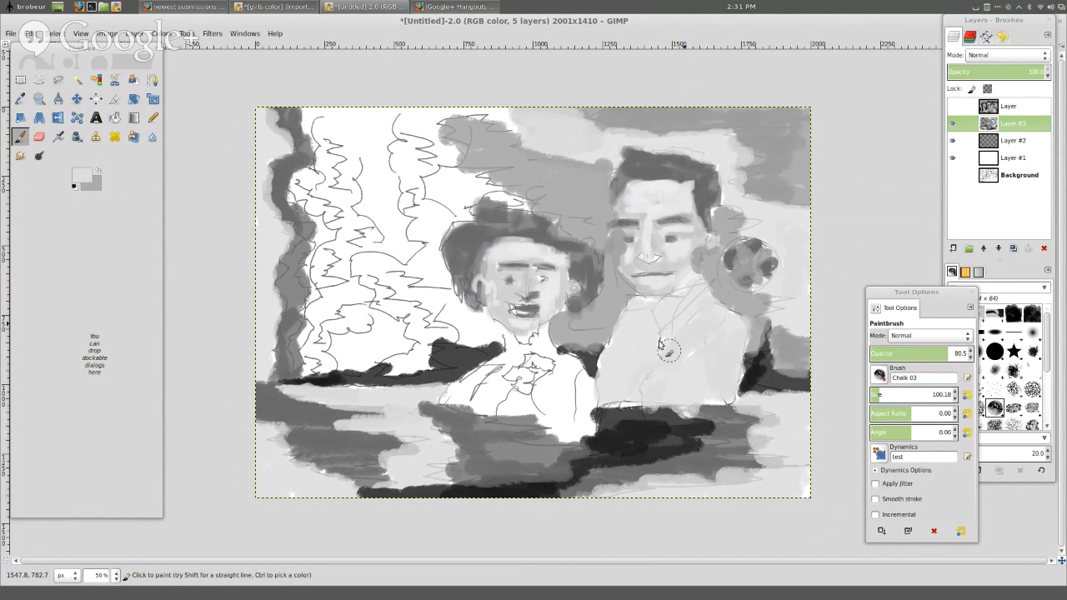
pyautogui.moveTo(593, 414)
pyautogui.mouseDown()
pyautogui.moveTo(575, 385)
pyautogui.moveTo(543, 407)
pyautogui.moveTo(562, 376)
pyautogui.moveTo(546, 357)
pyautogui.moveTo(550, 337)
pyautogui.moveTo(540, 364)
pyautogui.moveTo(511, 346)
pyautogui.moveTo(516, 368)
pyautogui.moveTo(462, 385)
pyautogui.moveTo(502, 413)
pyautogui.moveTo(543, 377)
pyautogui.moveTo(550, 415)
pyautogui.mouseUp()
# Sample the shoreline's near-black and paint the man's collar and diagonal lapel and the dark folds on the woman's dress.
pyautogui.keyDown('ctrl'); pyautogui.click(460, 355); pyautogui.keyUp('ctrl')
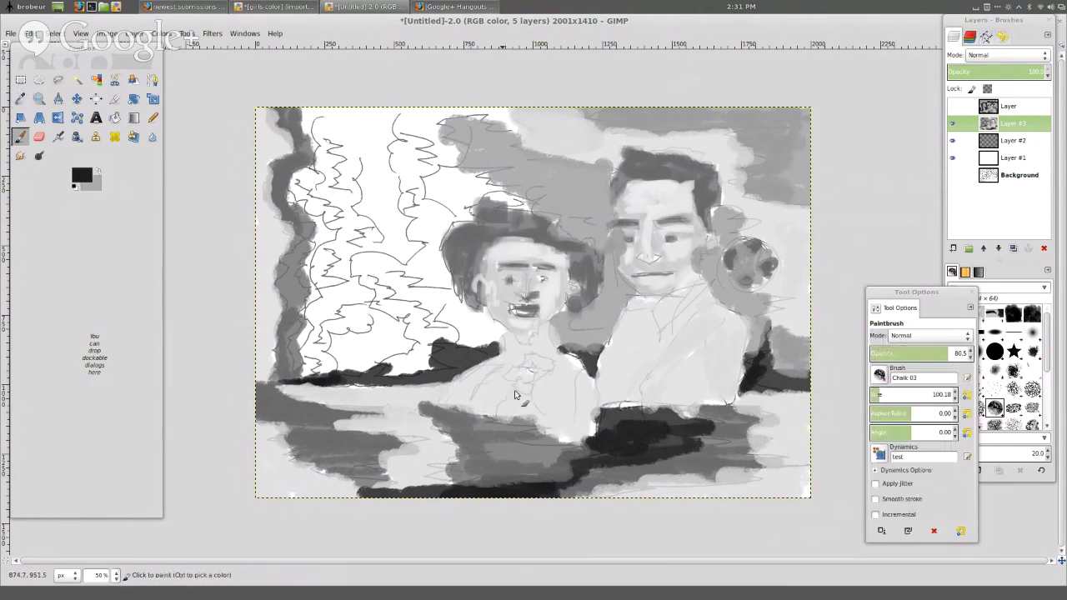
pyautogui.moveTo(638, 405)
pyautogui.mouseDown()
pyautogui.moveTo(691, 328)
pyautogui.moveTo(687, 315)
pyautogui.moveTo(653, 324)
pyautogui.moveTo(700, 310)
pyautogui.mouseUp()
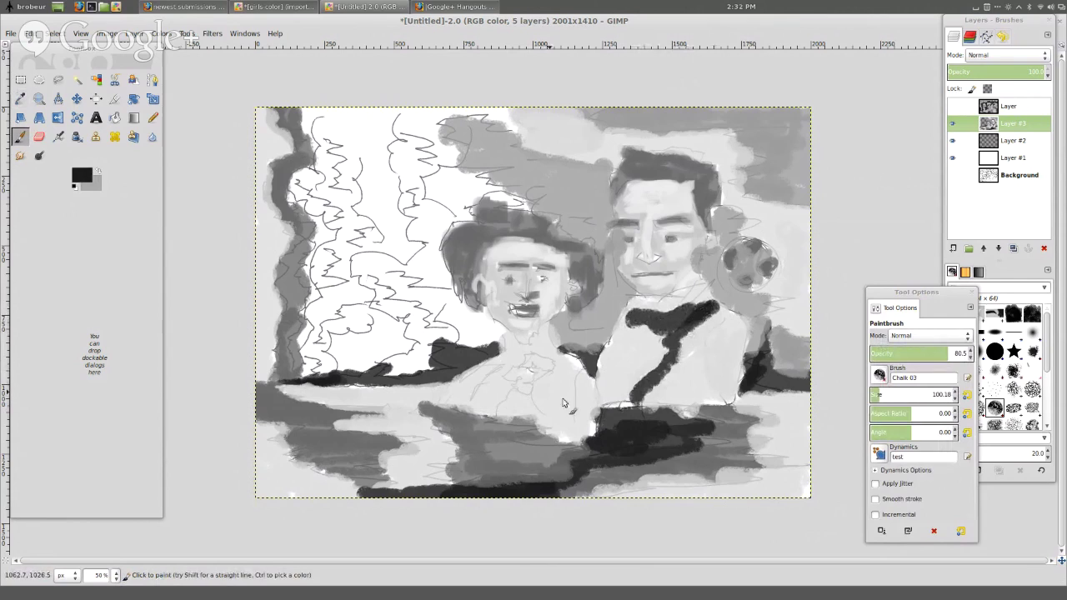
pyautogui.moveTo(644, 407); pyautogui.dragTo(607, 415)
pyautogui.moveTo(535, 421)
pyautogui.mouseDown()
pyautogui.moveTo(557, 368)
pyautogui.moveTo(489, 412)
pyautogui.moveTo(495, 382)
pyautogui.moveTo(477, 386)
pyautogui.moveTo(485, 373)
pyautogui.moveTo(547, 361)
pyautogui.moveTo(579, 376)
pyautogui.moveTo(564, 415)
pyautogui.mouseUp()
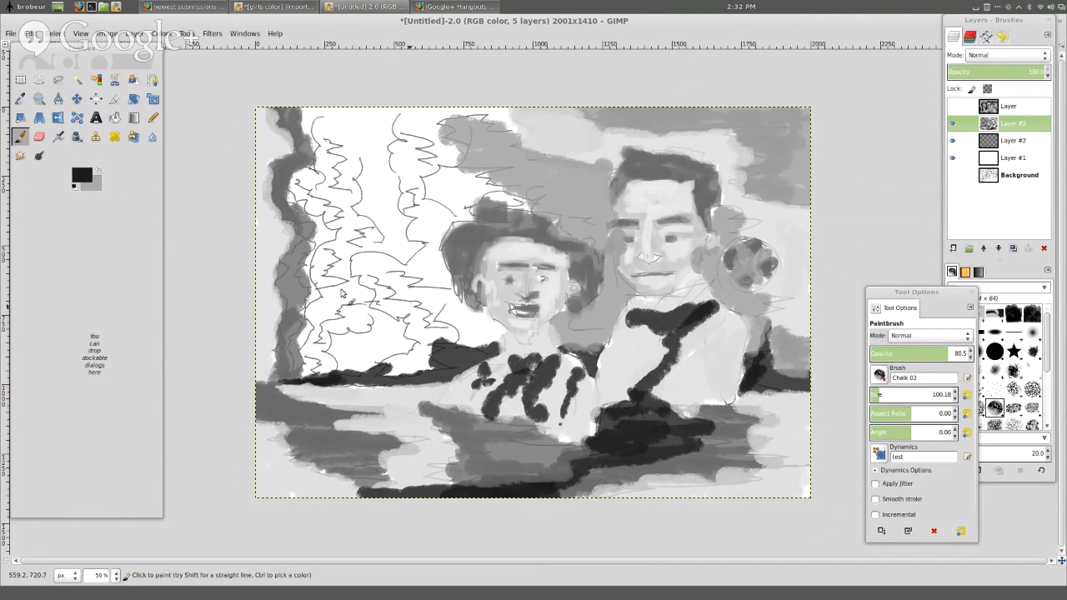
# Sample the cloud's medium gray and paint the shaded cloud shapes left of the woman, down to the shoreline.
pyautogui.keyDown('ctrl'); pyautogui.click(548, 153); pyautogui.keyUp('ctrl')
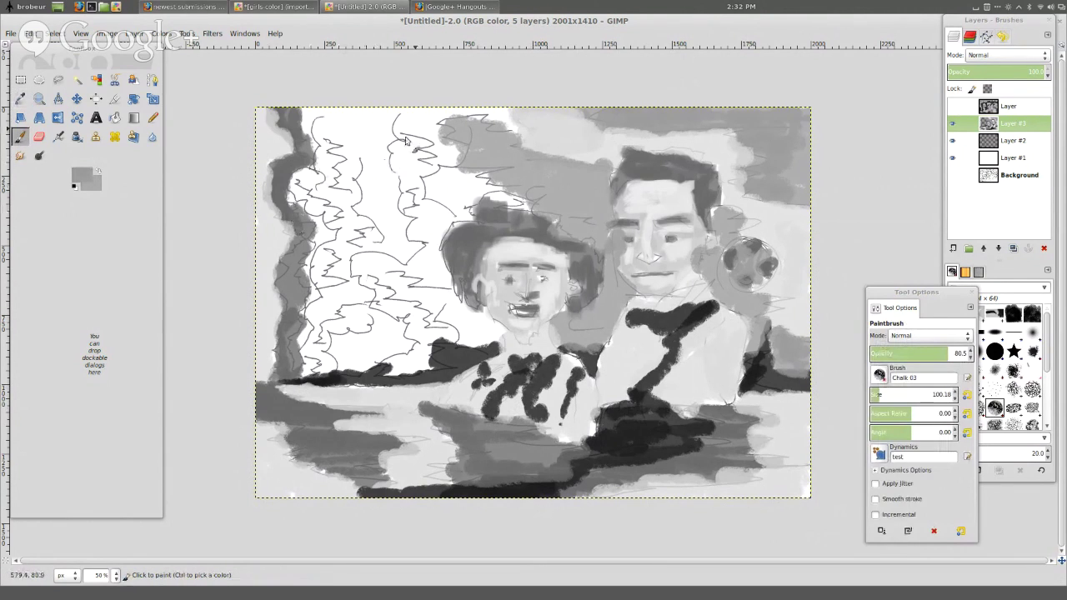
pyautogui.moveTo(425, 123)
pyautogui.mouseDown()
pyautogui.moveTo(386, 143)
pyautogui.moveTo(391, 180)
pyautogui.moveTo(401, 198)
pyautogui.moveTo(429, 199)
pyautogui.moveTo(413, 204)
pyautogui.moveTo(418, 220)
pyautogui.moveTo(406, 219)
pyautogui.moveTo(424, 225)
pyautogui.moveTo(409, 246)
pyautogui.moveTo(427, 266)
pyautogui.moveTo(351, 256)
pyautogui.moveTo(389, 309)
pyautogui.moveTo(455, 335)
pyautogui.moveTo(437, 330)
pyautogui.moveTo(423, 342)
pyautogui.moveTo(425, 365)
pyautogui.moveTo(386, 372)
pyautogui.mouseUp()
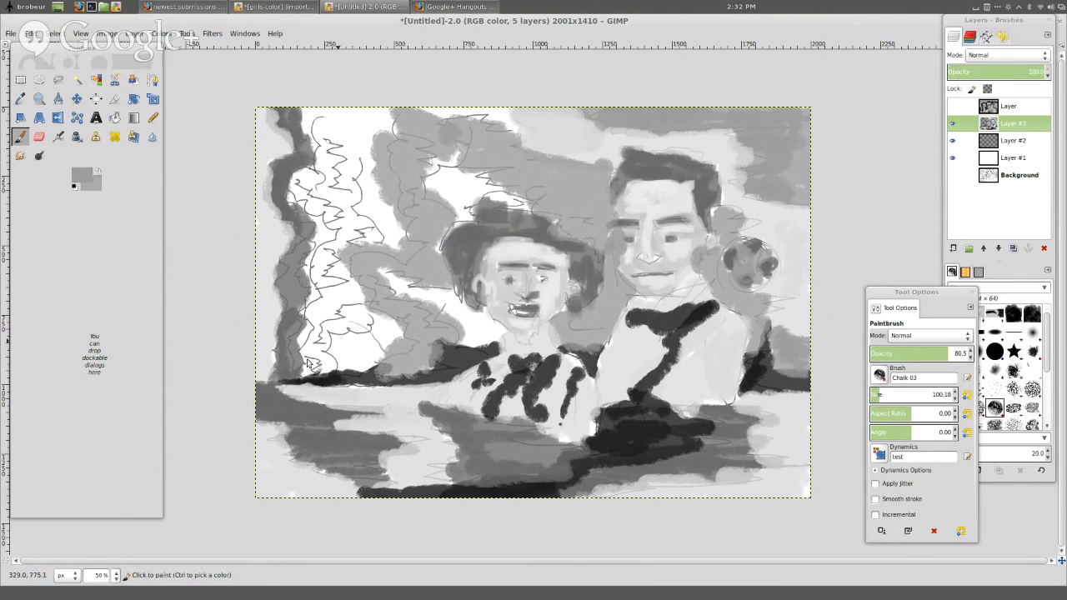
pyautogui.moveTo(306, 362)
pyautogui.mouseDown()
pyautogui.moveTo(328, 374)
pyautogui.moveTo(335, 356)
pyautogui.moveTo(315, 349)
pyautogui.moveTo(331, 316)
pyautogui.moveTo(371, 293)
pyautogui.moveTo(334, 292)
pyautogui.mouseUp()
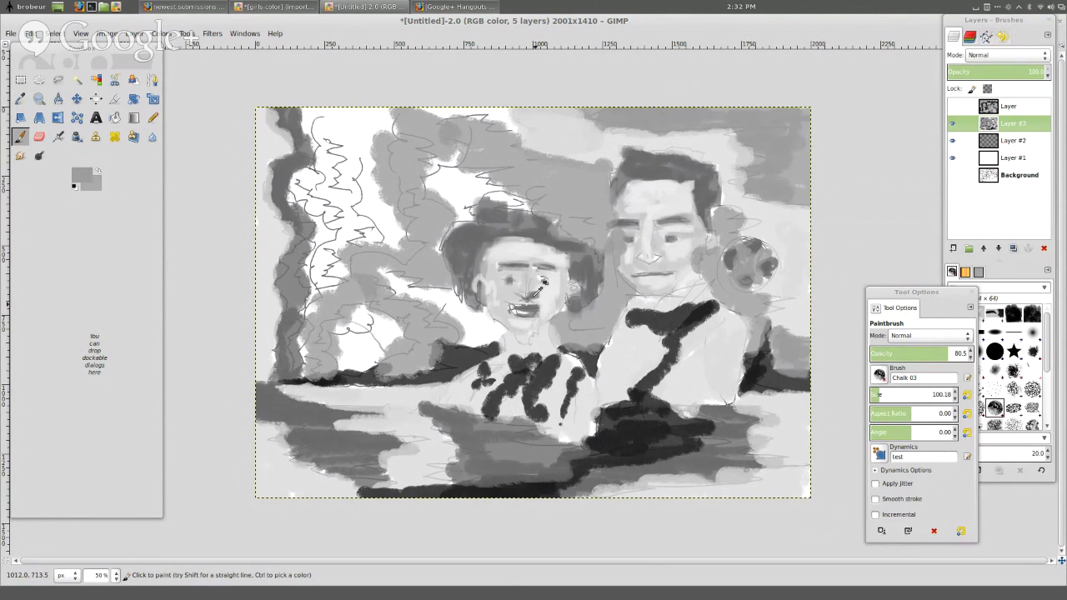
# Fill the remaining white cloud areas left of and above the woman with light gray, and touch up the cloud shadows in medium gray.
pyautogui.keyDown('ctrl'); pyautogui.click(358, 323); pyautogui.keyUp('ctrl')
pyautogui.moveTo(400, 342)
pyautogui.mouseDown()
pyautogui.moveTo(348, 315)
pyautogui.moveTo(348, 349)
pyautogui.moveTo(305, 349)
pyautogui.moveTo(320, 268)
pyautogui.moveTo(336, 262)
pyautogui.moveTo(329, 248)
pyautogui.moveTo(392, 227)
pyautogui.moveTo(375, 211)
pyautogui.moveTo(366, 140)
pyautogui.moveTo(386, 127)
pyautogui.moveTo(379, 92)
pyautogui.moveTo(343, 113)
pyautogui.moveTo(324, 99)
pyautogui.moveTo(300, 114)
pyautogui.moveTo(320, 166)
pyautogui.moveTo(297, 188)
pyautogui.moveTo(299, 208)
pyautogui.moveTo(325, 241)
pyautogui.moveTo(325, 173)
pyautogui.moveTo(339, 216)
pyautogui.moveTo(344, 155)
pyautogui.moveTo(365, 207)
pyautogui.moveTo(355, 135)
pyautogui.moveTo(336, 151)
pyautogui.moveTo(342, 109)
pyautogui.moveTo(322, 143)
pyautogui.moveTo(343, 119)
pyautogui.moveTo(532, 214)
pyautogui.moveTo(434, 169)
pyautogui.moveTo(462, 219)
pyautogui.moveTo(441, 117)
pyautogui.moveTo(520, 113)
pyautogui.mouseUp()
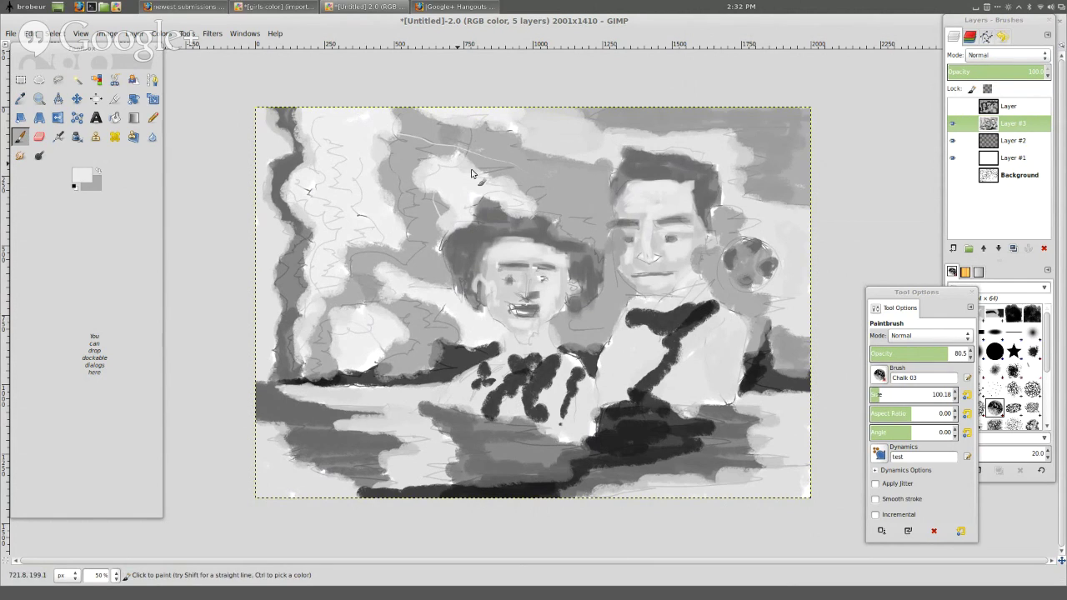
pyautogui.keyDown('ctrl'); pyautogui.click(467, 125); pyautogui.keyUp('ctrl')
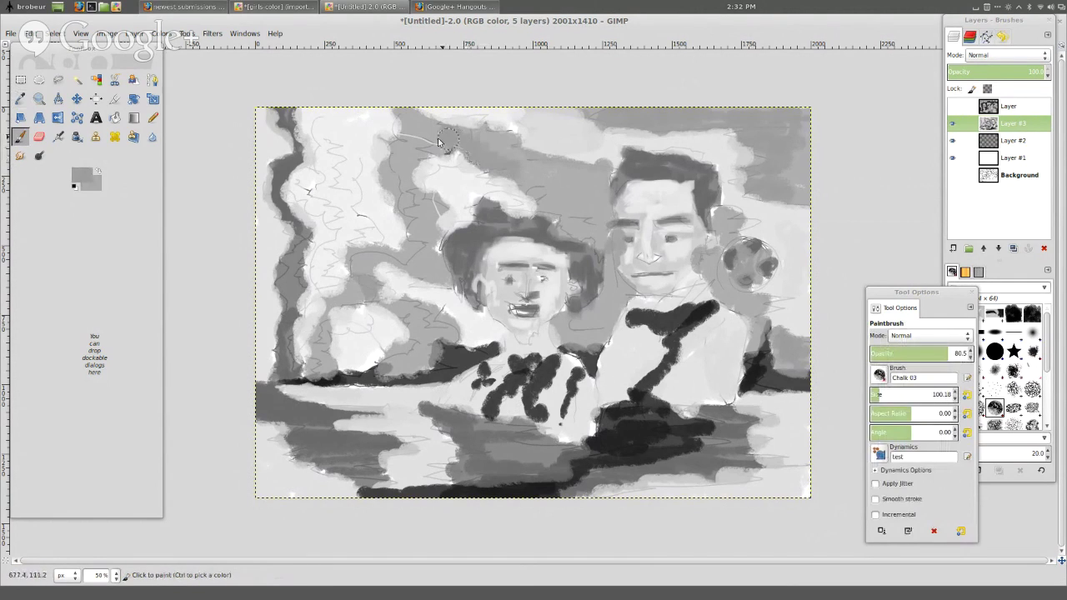
pyautogui.moveTo(442, 142)
pyautogui.mouseDown()
pyautogui.moveTo(405, 139)
pyautogui.moveTo(405, 194)
pyautogui.moveTo(427, 216)
pyautogui.moveTo(432, 200)
pyautogui.moveTo(401, 263)
pyautogui.mouseUp()
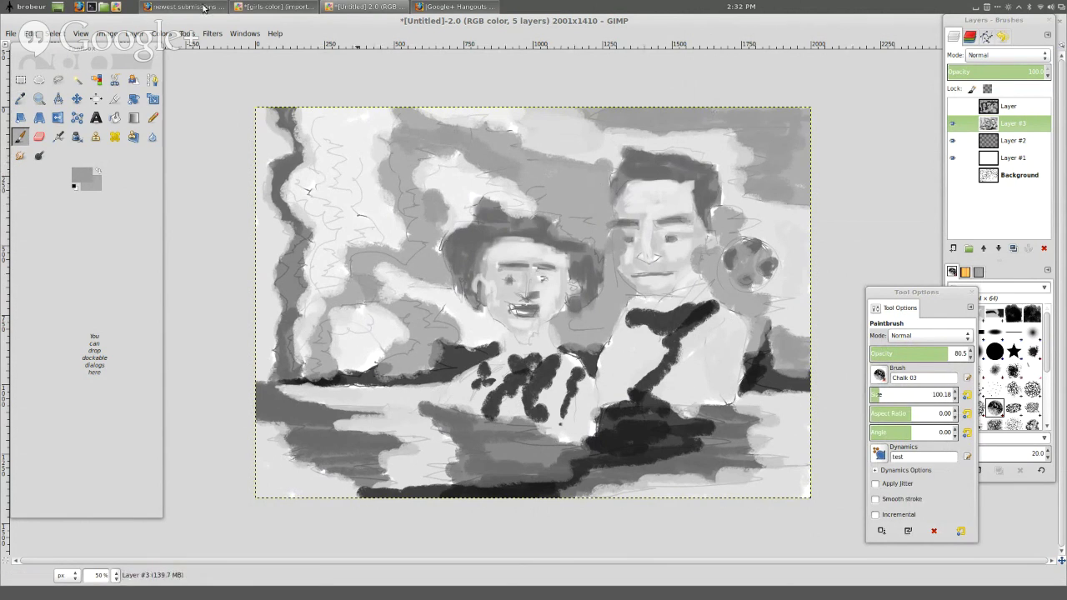
# Export the tonal painting as odlie-bw.png in the xmas folder with the default PNG options.
pyautogui.click(11, 34)
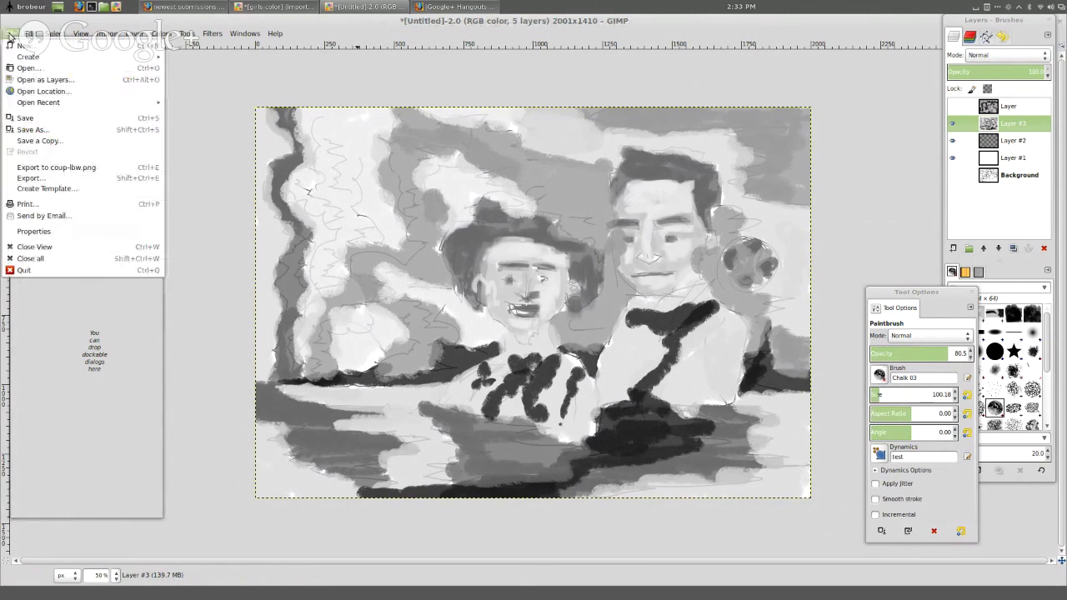
pyautogui.click(86, 178)
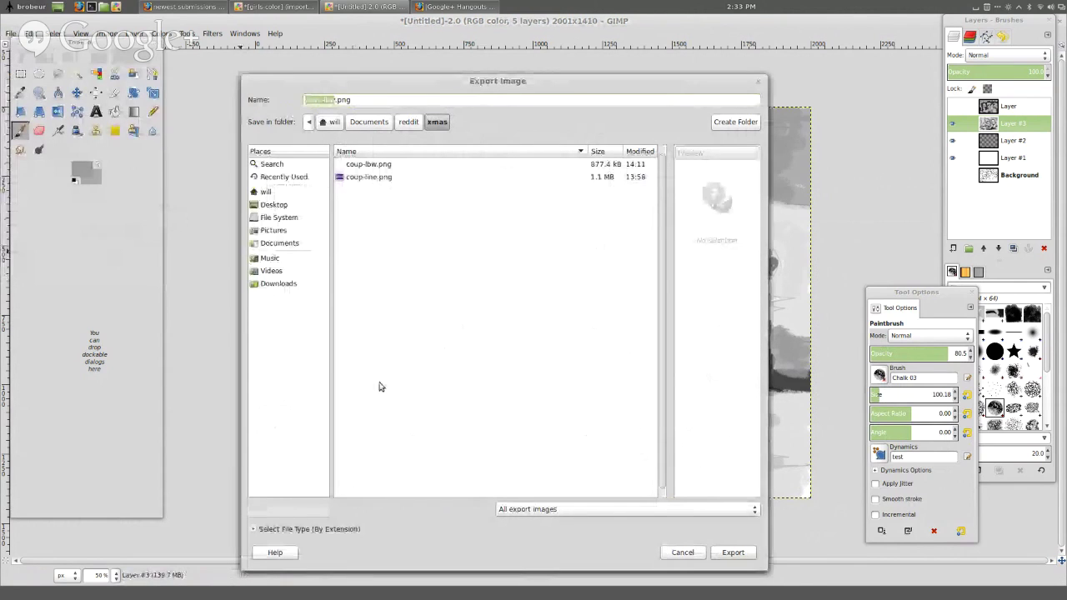
pyautogui.write('od')
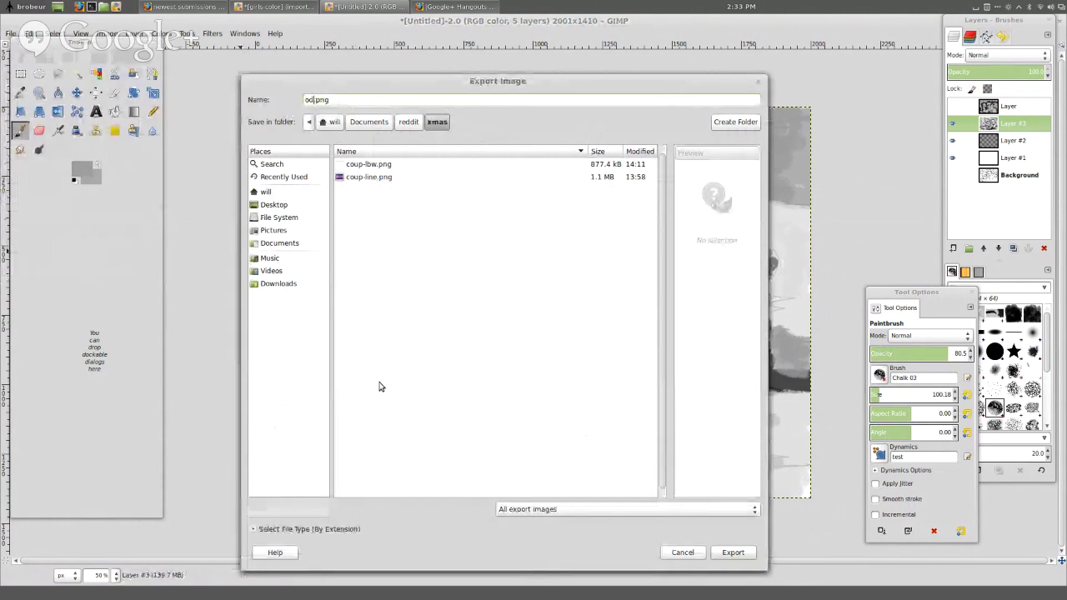
pyautogui.write('lia')
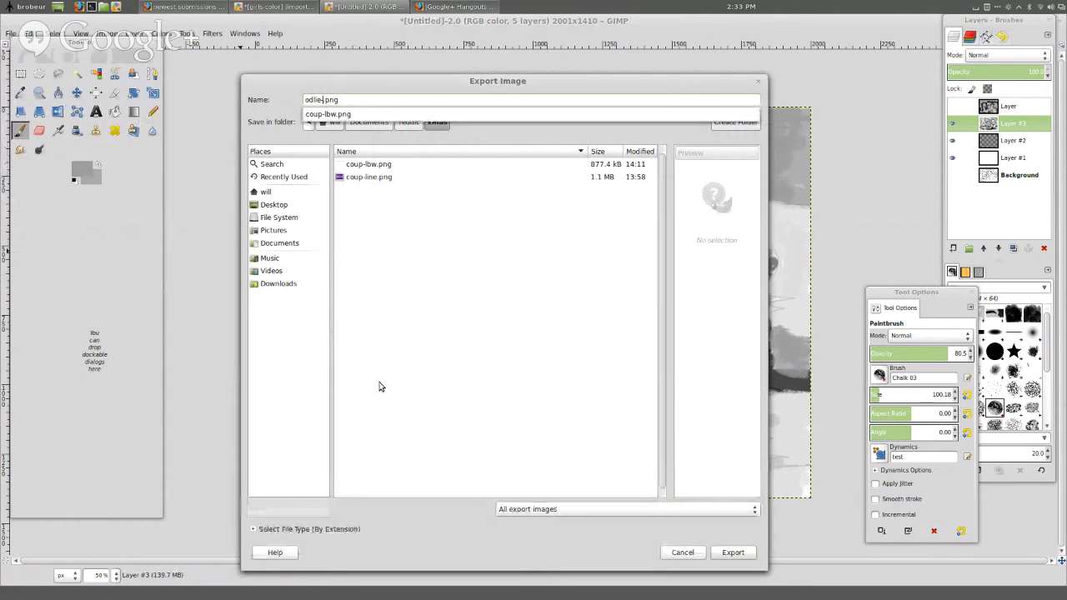
pyautogui.write('-bw')
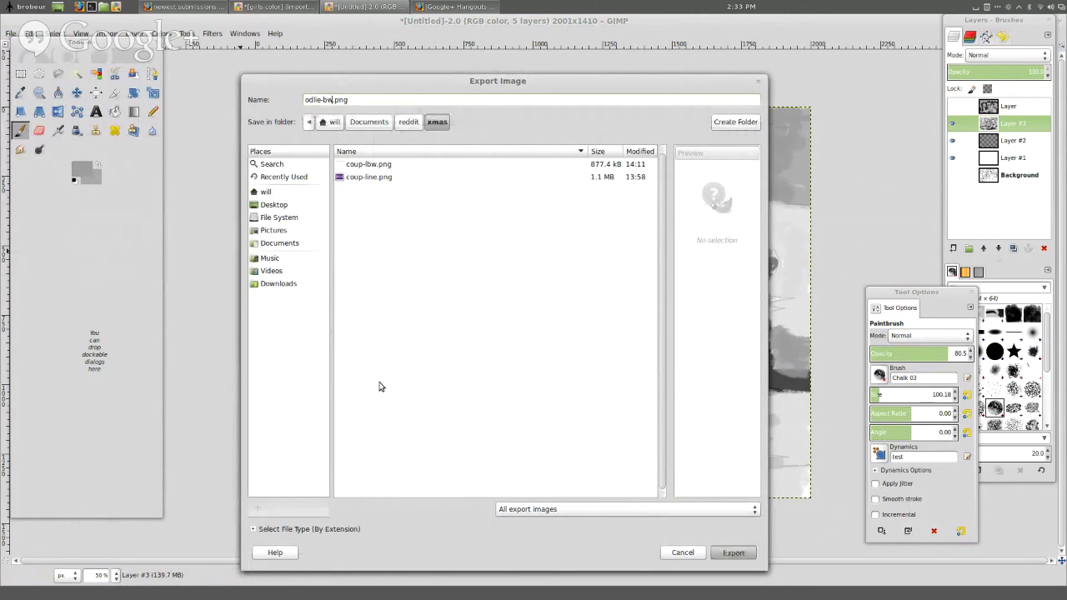
pyautogui.press('Return')
pyautogui.press('Return')
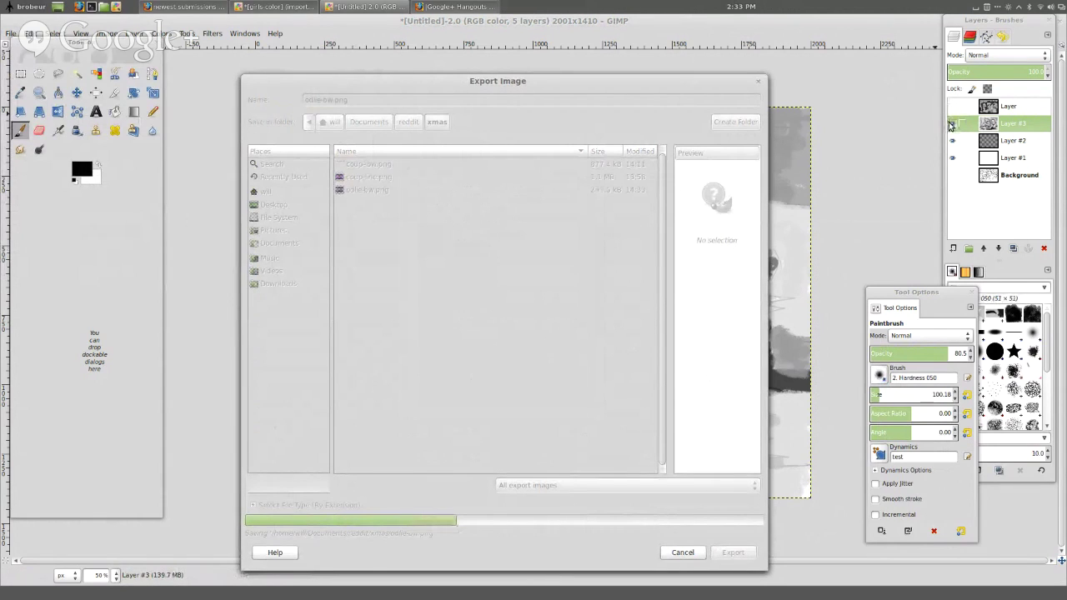
# Hide the tonal painting layer and export the line drawing as odlie-line.png in the xmas folder with the default PNG options.
pyautogui.click(952, 125)
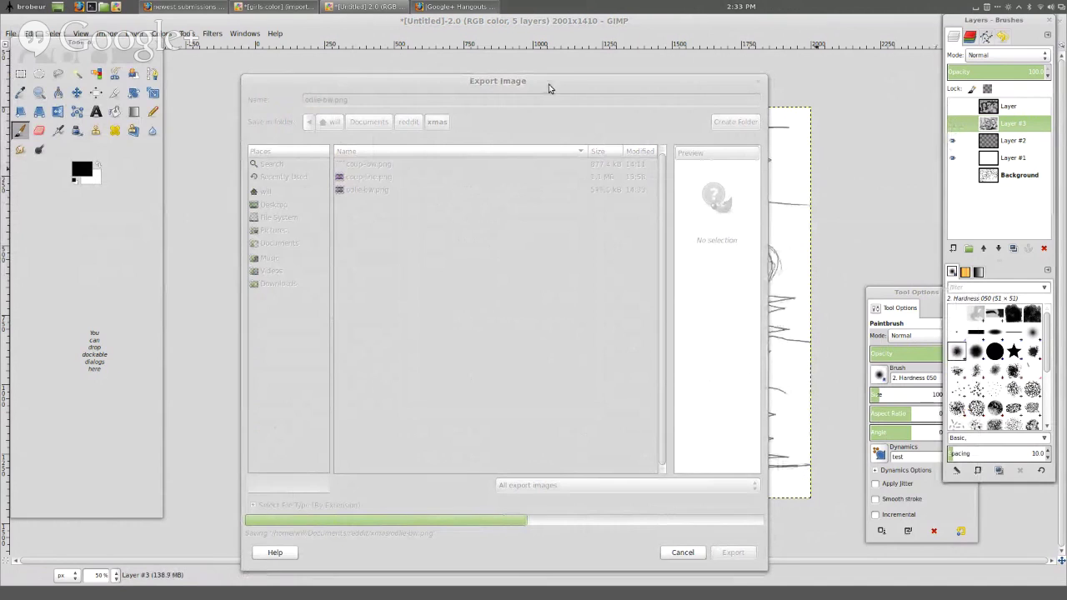
pyautogui.moveTo(543, 84); pyautogui.dragTo(521, 72)
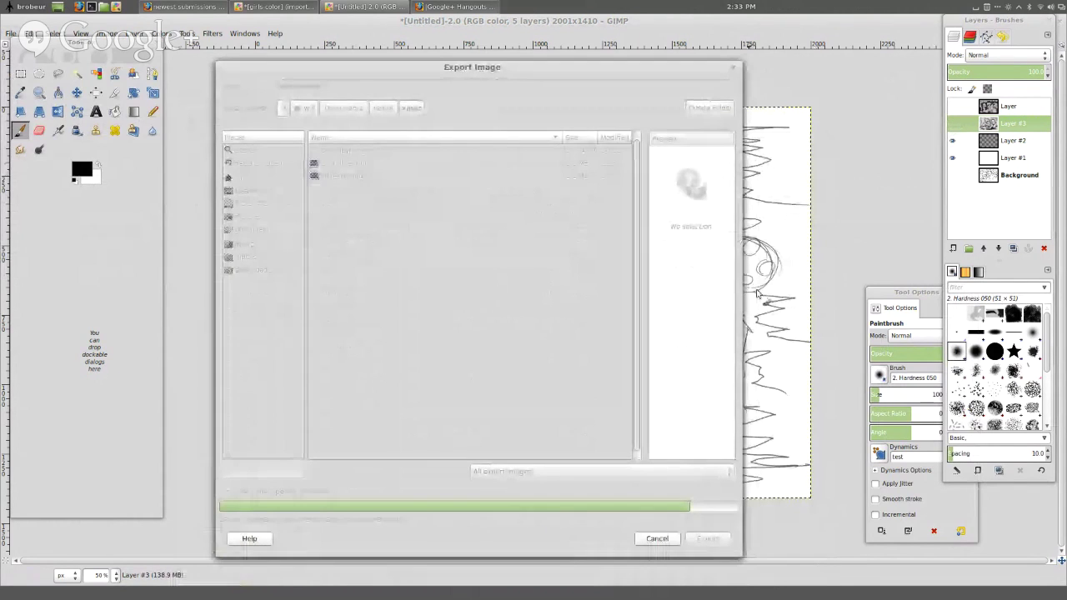
pyautogui.rightClick(639, 314)
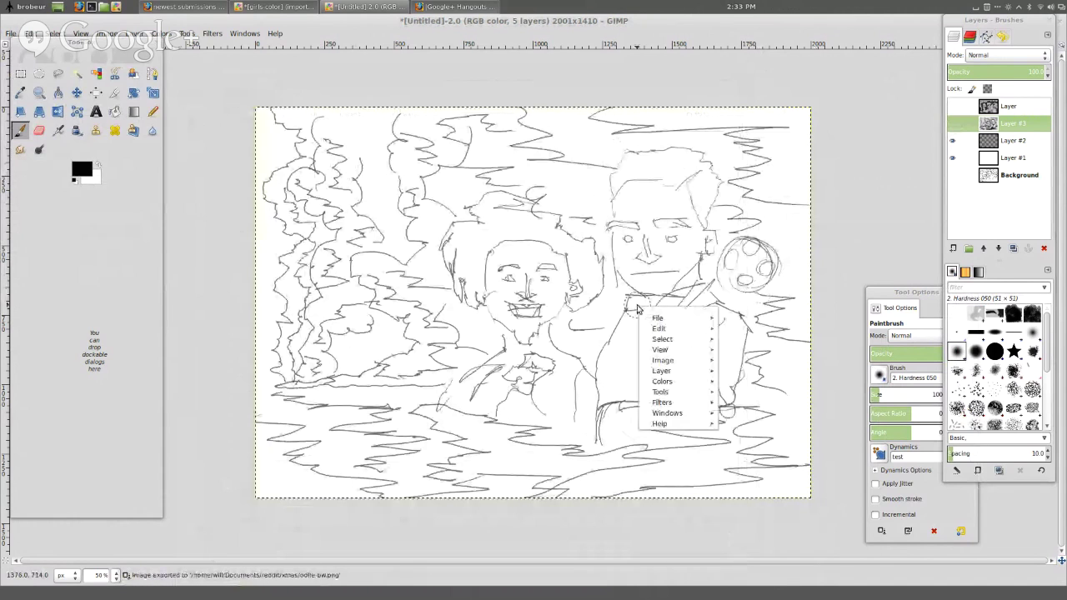
pyautogui.moveTo(659, 319)
pyautogui.click(738, 457)
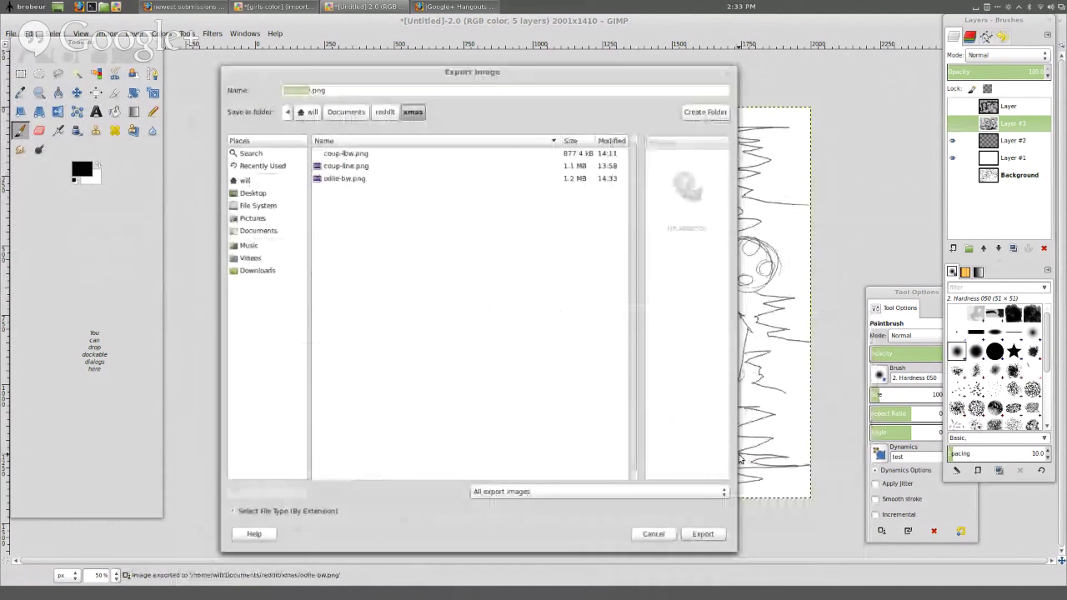
pyautogui.press('Right')
pyautogui.press('BackSpace')
pyautogui.press('BackSpace')
pyautogui.write('line')
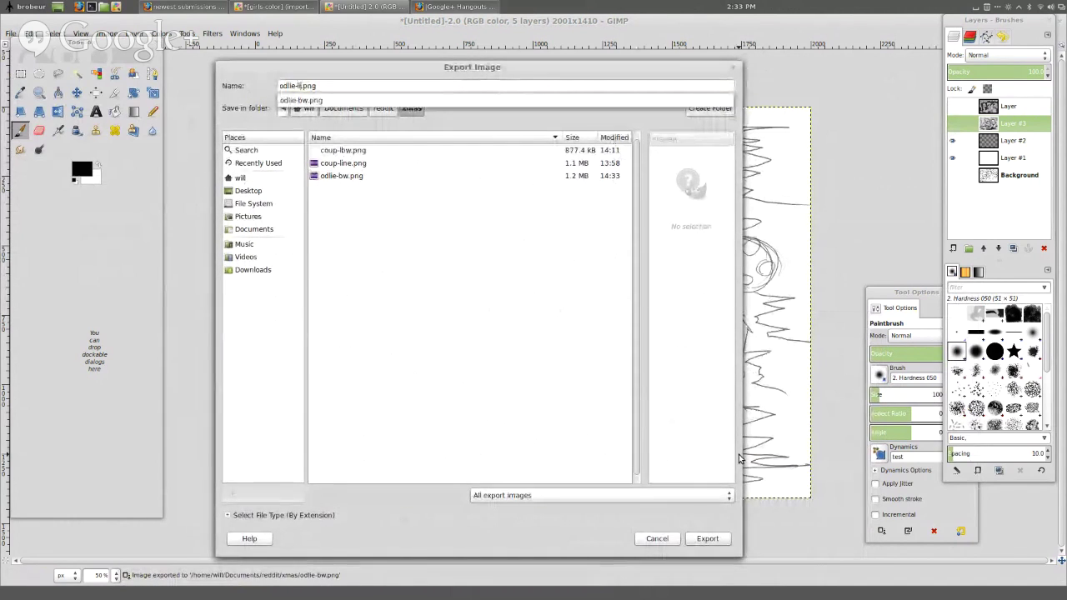
pyautogui.press('Return')
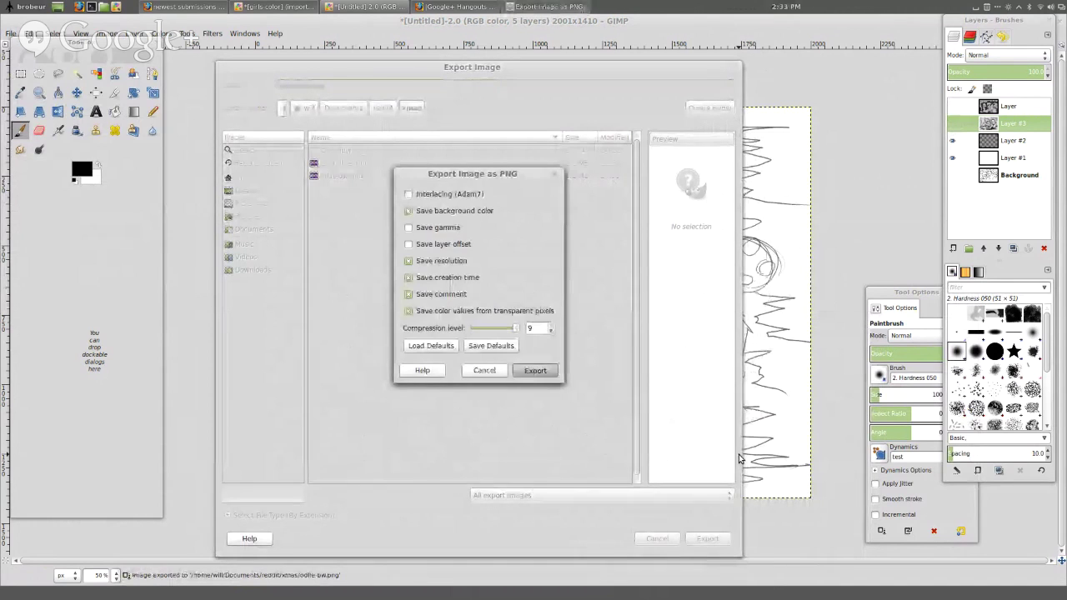
pyautogui.press('Return')
# Switch to Firefox, reload the newest RedditGetsDrawn submissions, and open the comments of the post about grandparents on their wedding day.
pyautogui.hotkey('alt', 'Tab')
pyautogui.hotkey('alt', 'Tab')
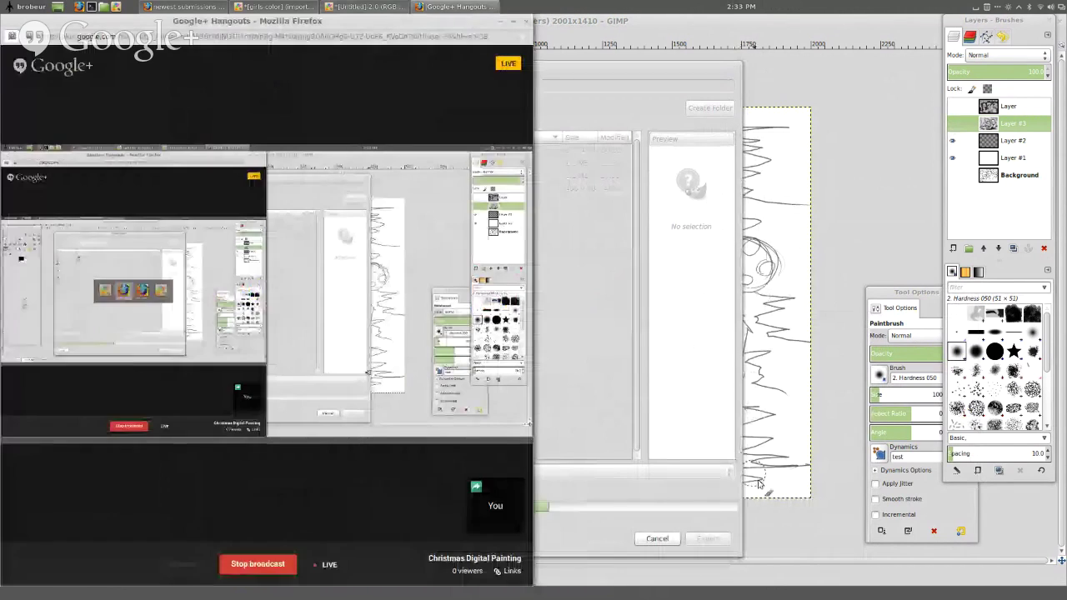
pyautogui.hotkey('alt', 'Tab')
pyautogui.hotkey('alt', 'Tab')
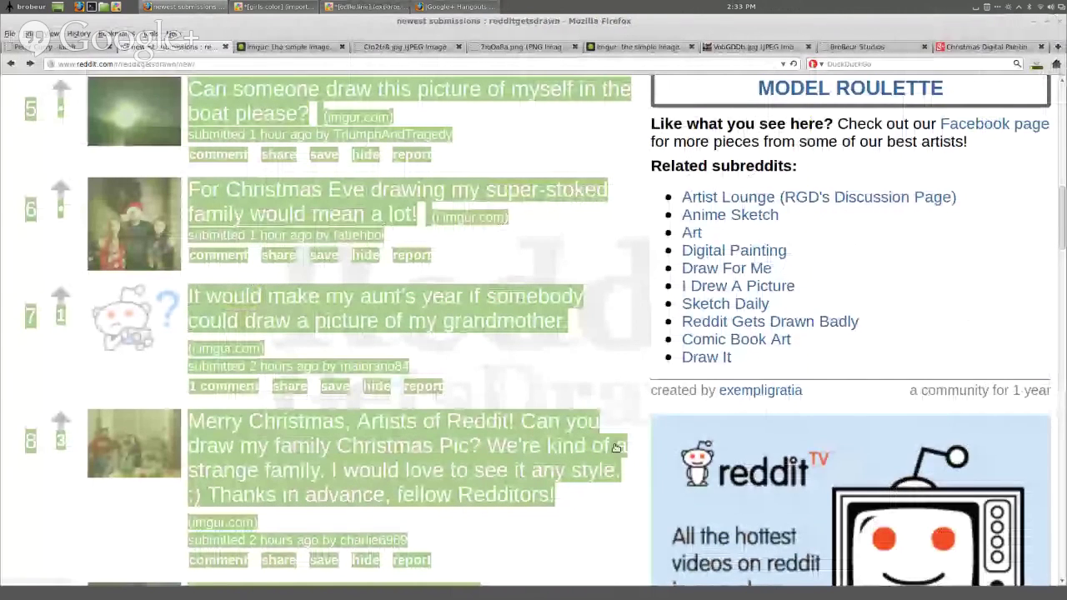
pyautogui.click(471, 272)
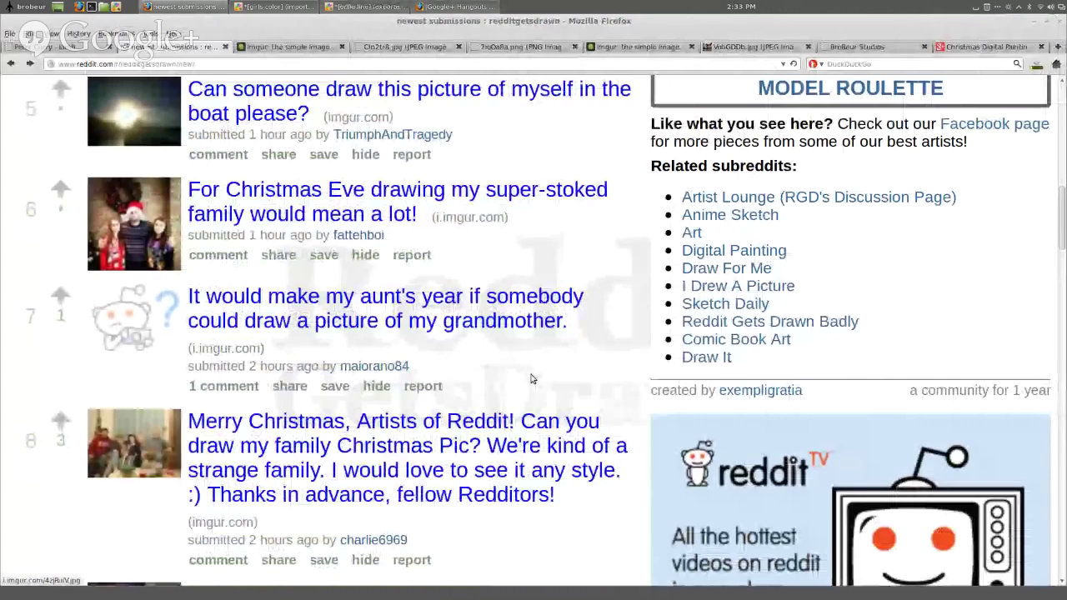
pyautogui.press('F5')
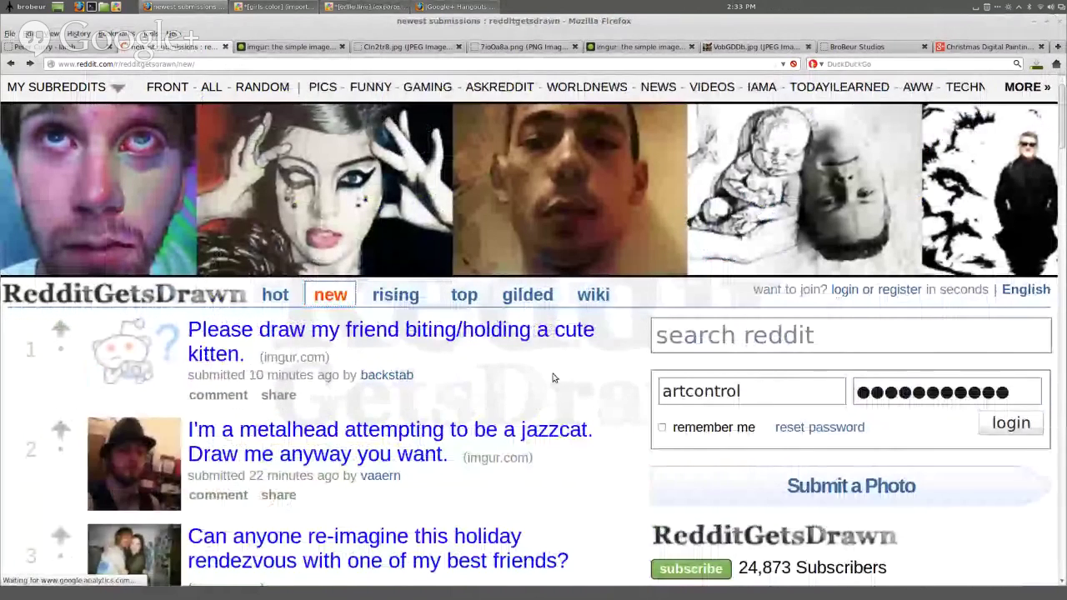
pyautogui.moveTo(552, 378); pyautogui.dragTo(229, 325)
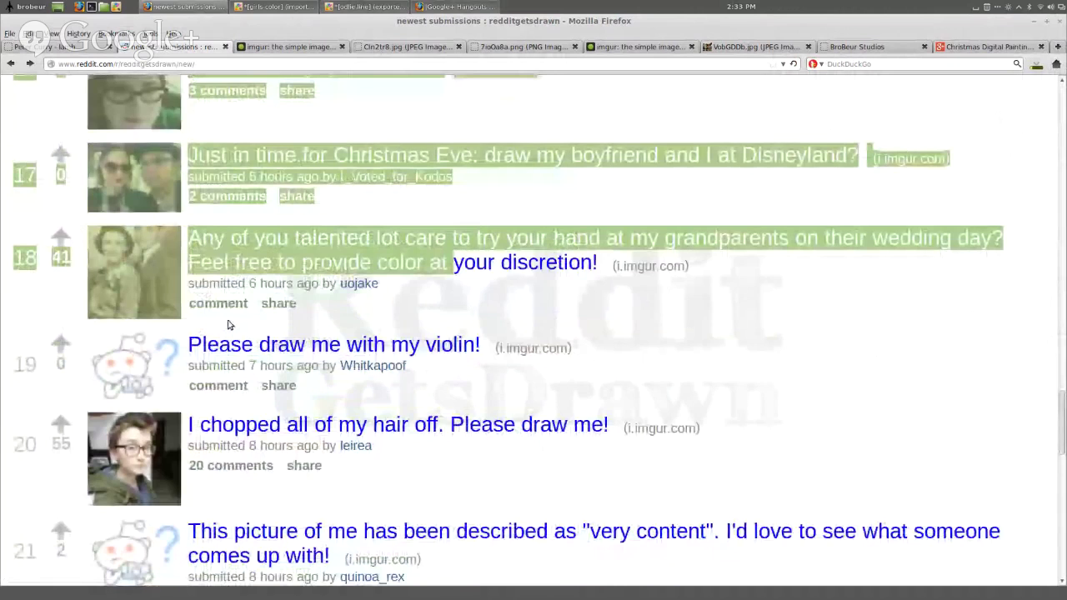
pyautogui.click(218, 304)
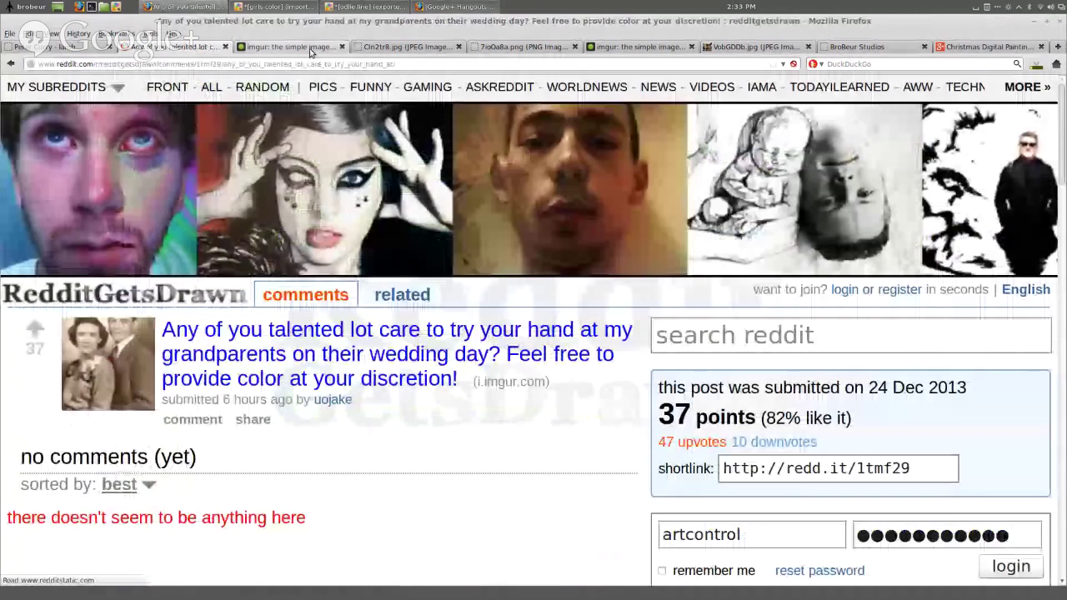
# Go to the imgur home page and open the Documents/reddit/xmas folder in the file manager.
pyautogui.click(310, 50)
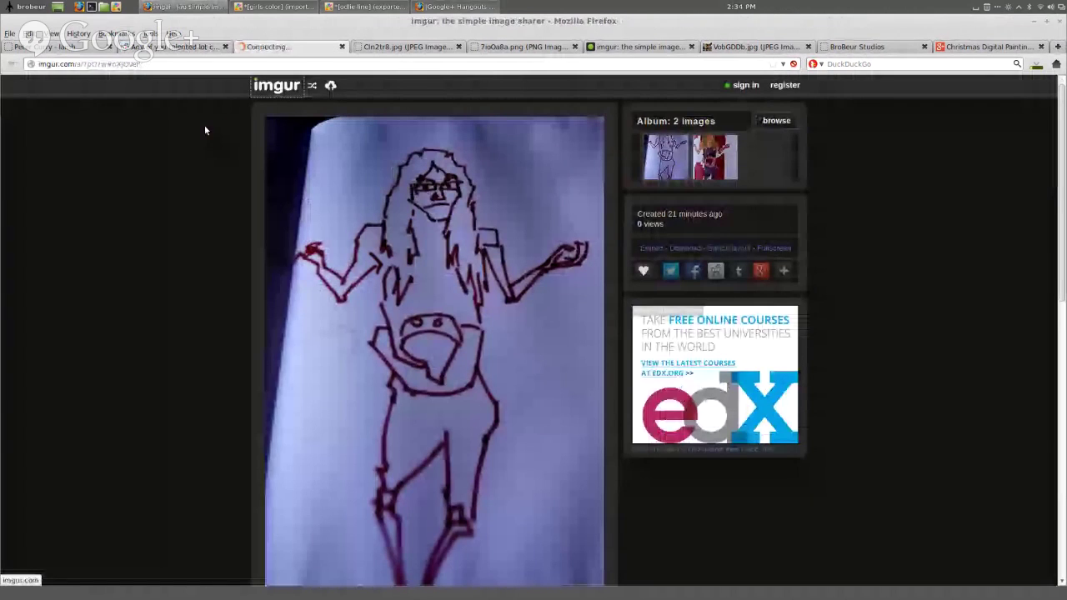
pyautogui.hotkey('alt', 'Tab')
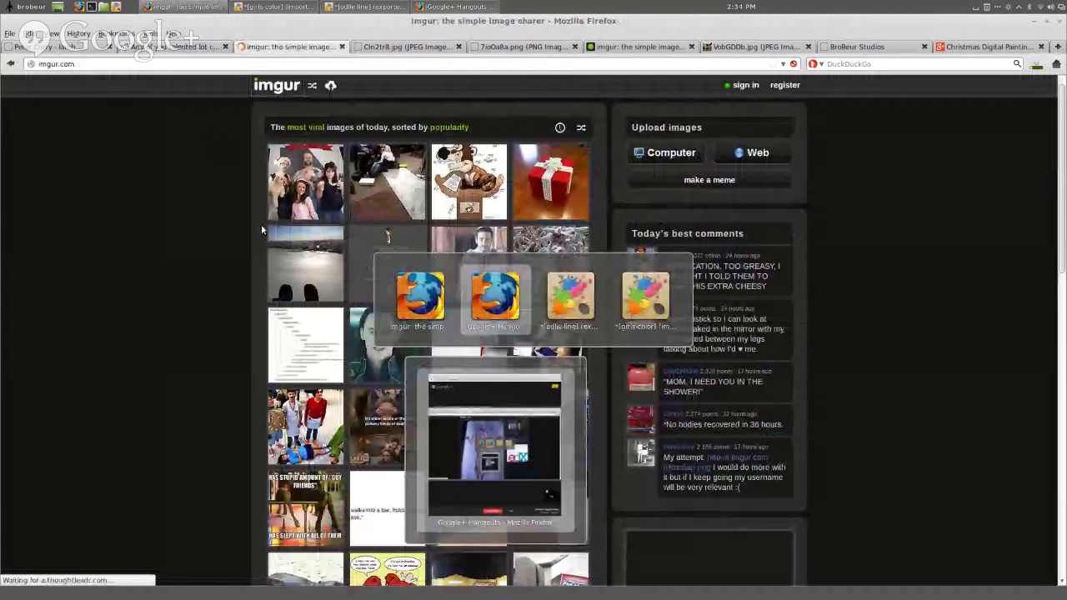
pyautogui.press('Escape')
pyautogui.click(103, 7)
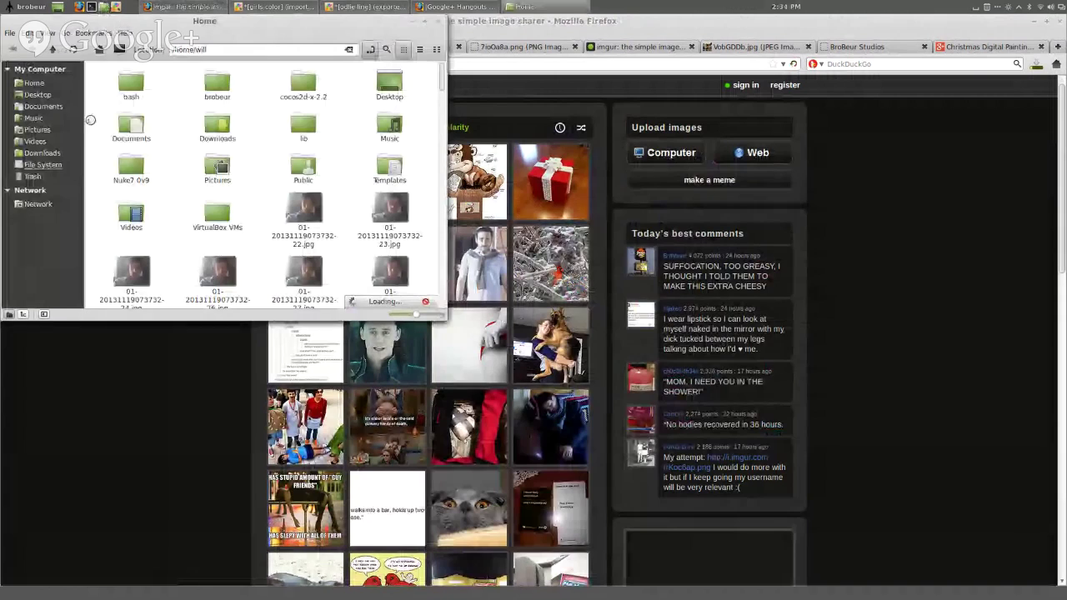
pyautogui.click(33, 106)
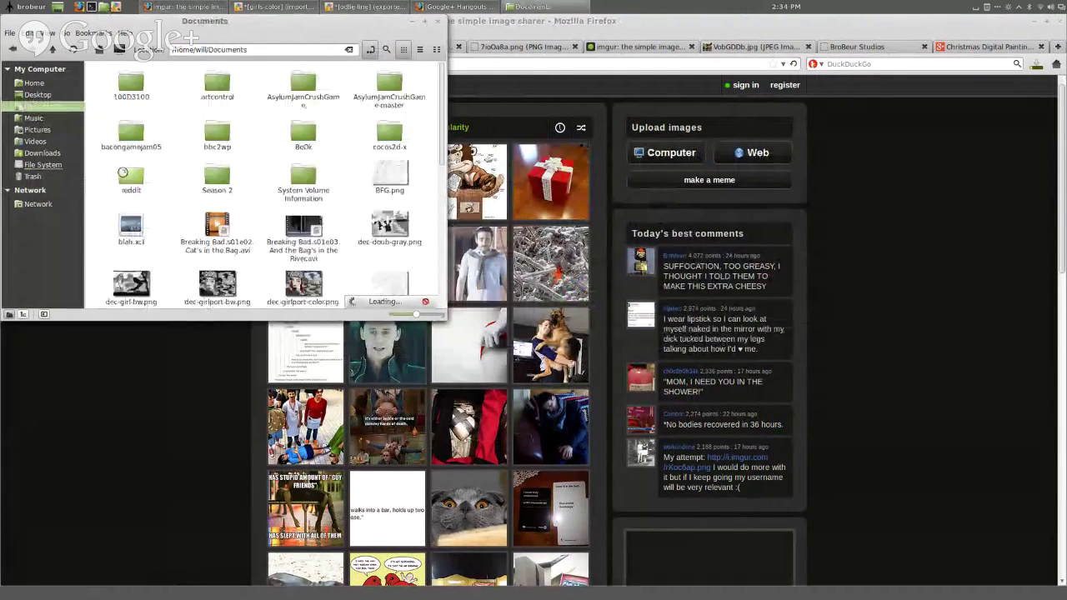
pyautogui.doubleClick(129, 177)
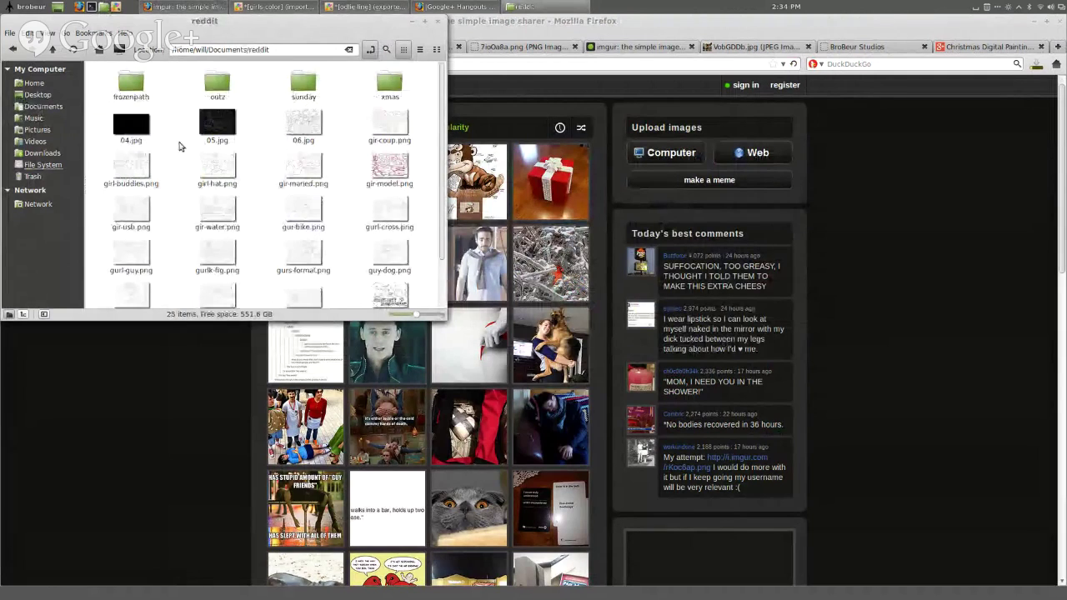
pyautogui.doubleClick(380, 83)
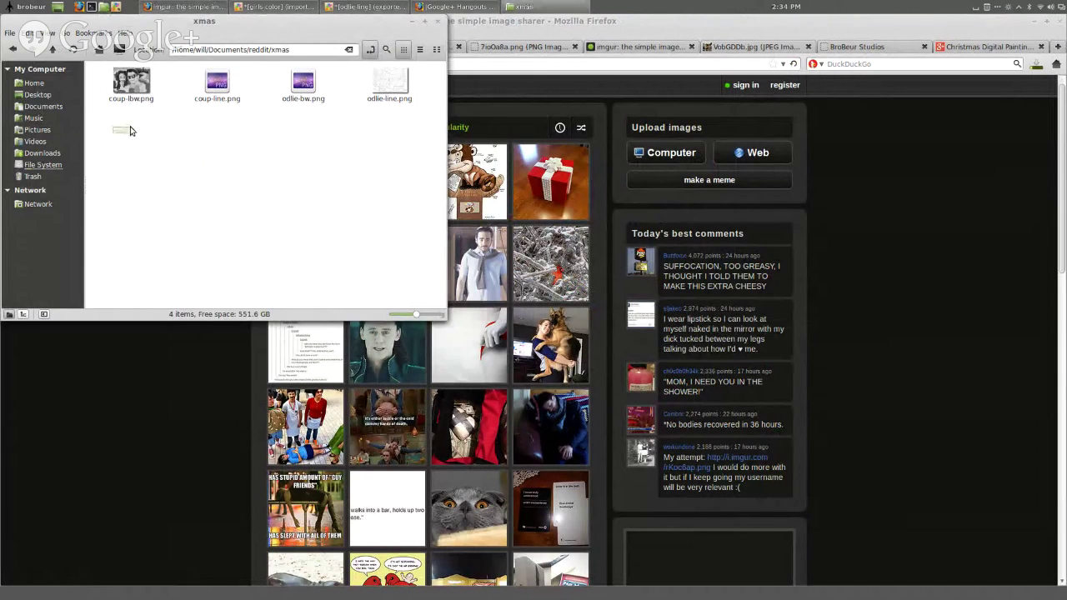
# Add coup-lbw.png and coup-line.png from the xmas folder to an imgur upload and start uploading.
pyautogui.moveTo(124, 128); pyautogui.dragTo(408, 383)
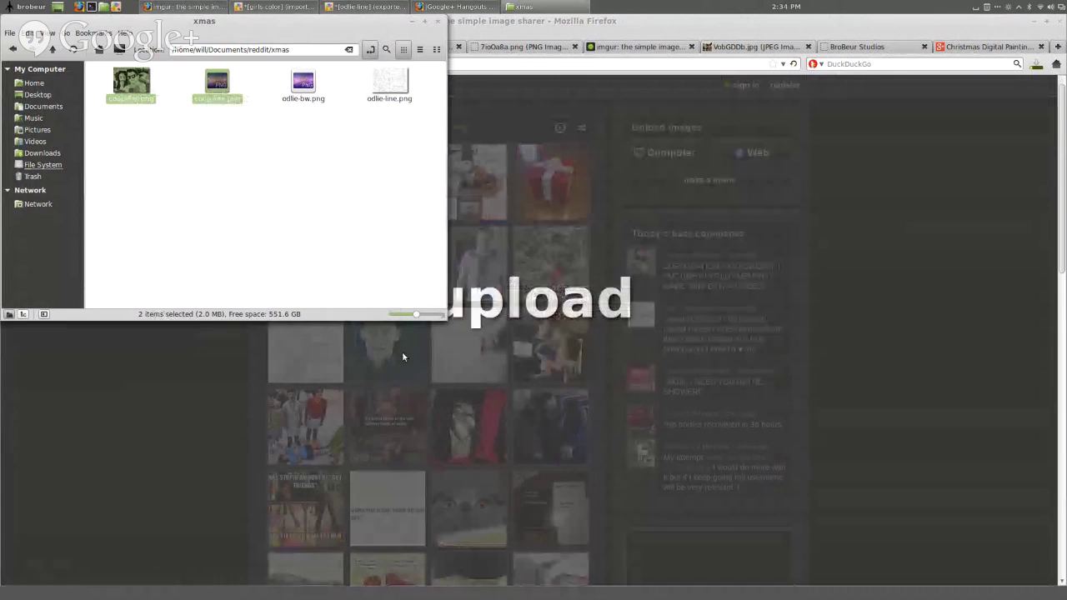
pyautogui.click(175, 343)
pyautogui.click(176, 91)
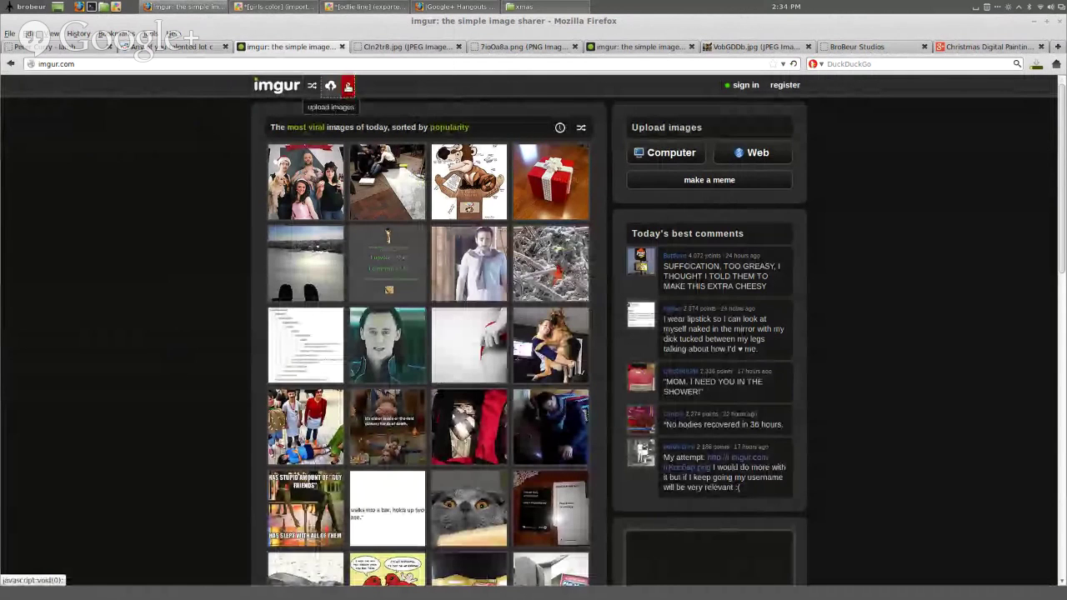
pyautogui.click(348, 86)
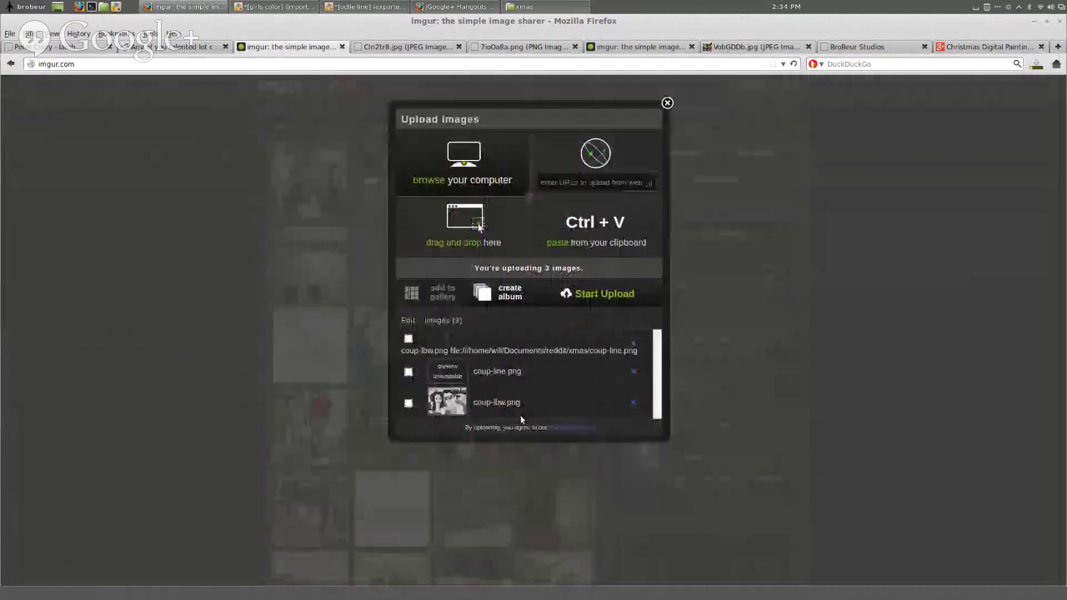
pyautogui.click(593, 294)
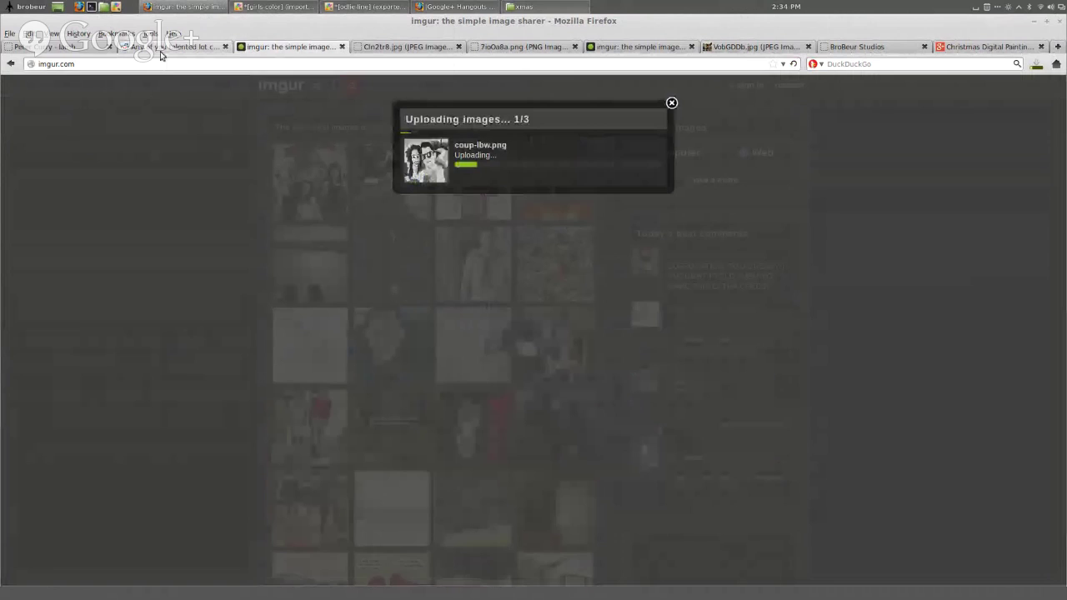
# Open RedditGetsDrawn's hot submissions in a new tab and look through the first page of drawing requests to its end.
pyautogui.click(163, 48)
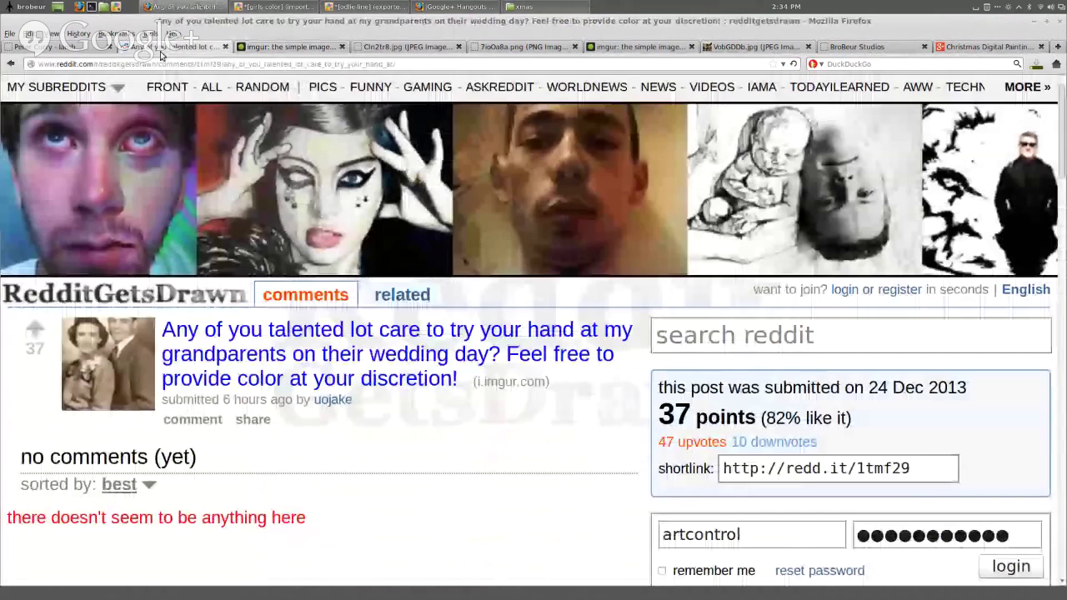
pyautogui.click(159, 205)
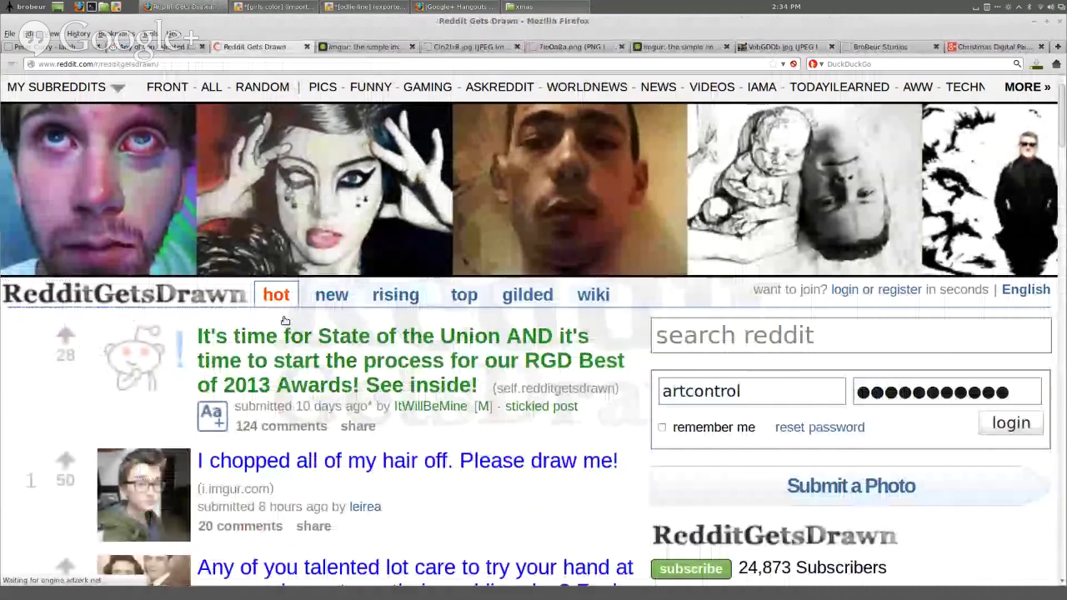
pyautogui.moveTo(286, 322); pyautogui.dragTo(478, 598)
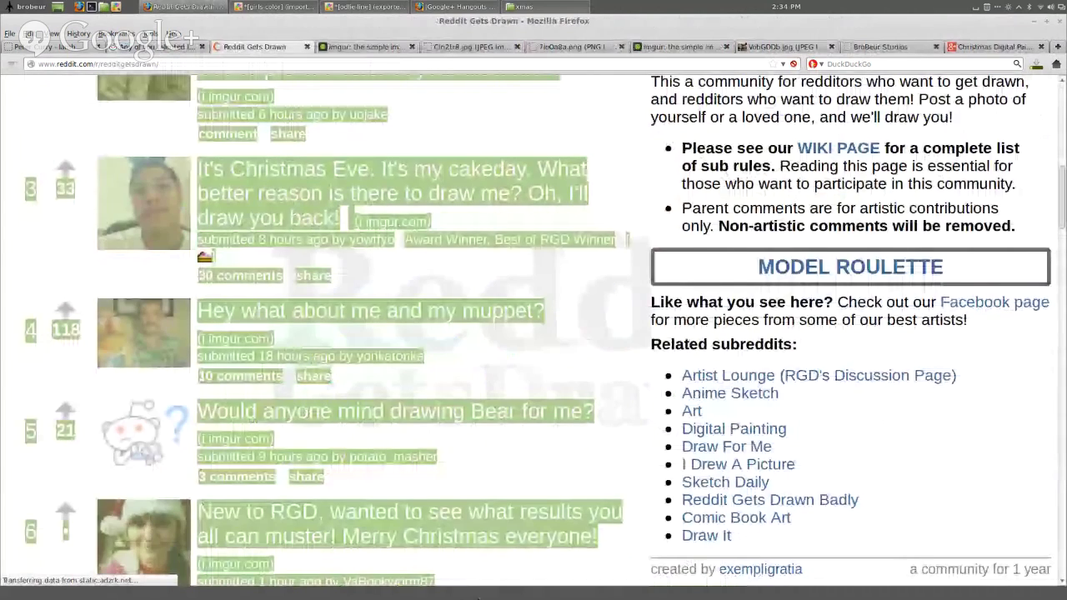
pyautogui.click(503, 431)
pyautogui.scroll(-10, 503, 432)
pyautogui.moveTo(502, 432); pyautogui.dragTo(452, 368)
pyautogui.click(454, 452)
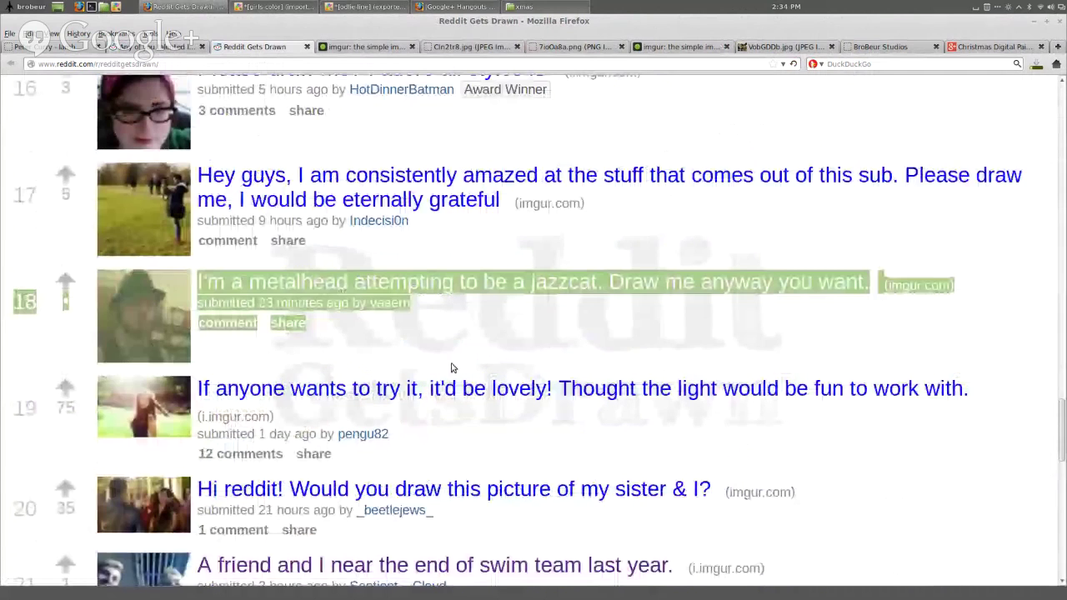
pyautogui.scroll(-3, 451, 367)
pyautogui.moveTo(452, 368); pyautogui.dragTo(454, 317)
pyautogui.scroll(-7, 456, 267)
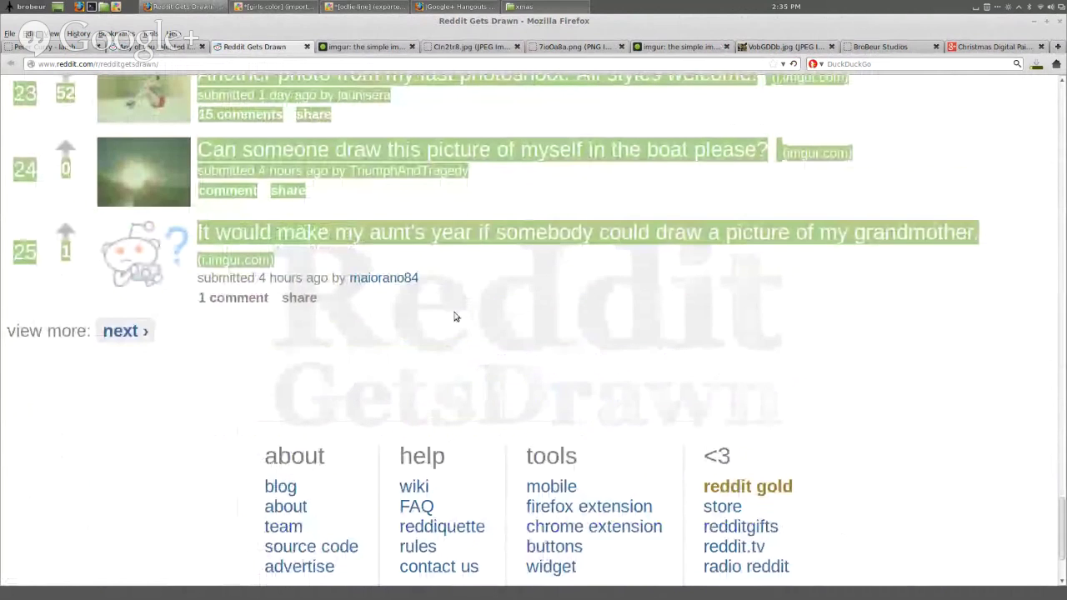
# Look at the next page of hot submissions and return to the first page.
pyautogui.click(125, 331)
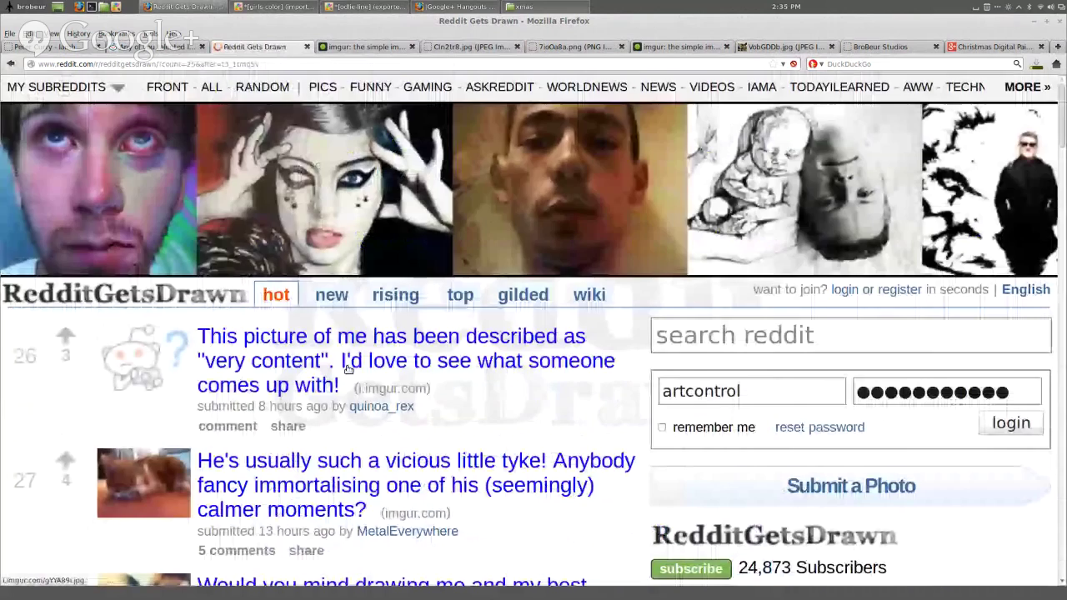
pyautogui.moveTo(16, 450); pyautogui.dragTo(469, 145)
pyautogui.hotkey('alt', 'Left')
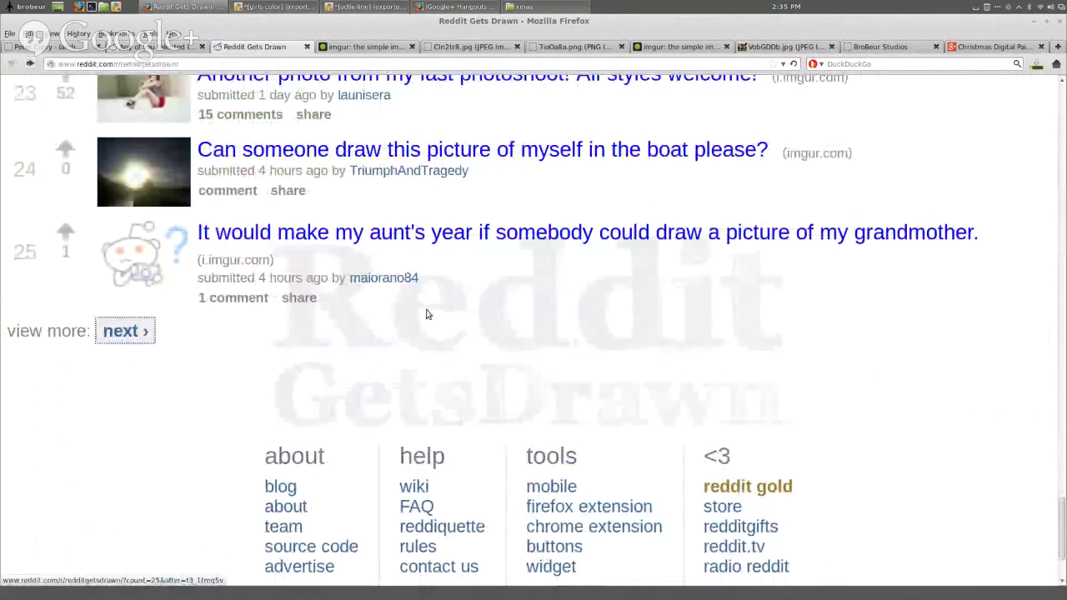
# View the photo of the "Hey! Anyone want to draw me?" request in a new tab and return to the hot submissions.
pyautogui.moveTo(426, 315); pyautogui.dragTo(403, 330)
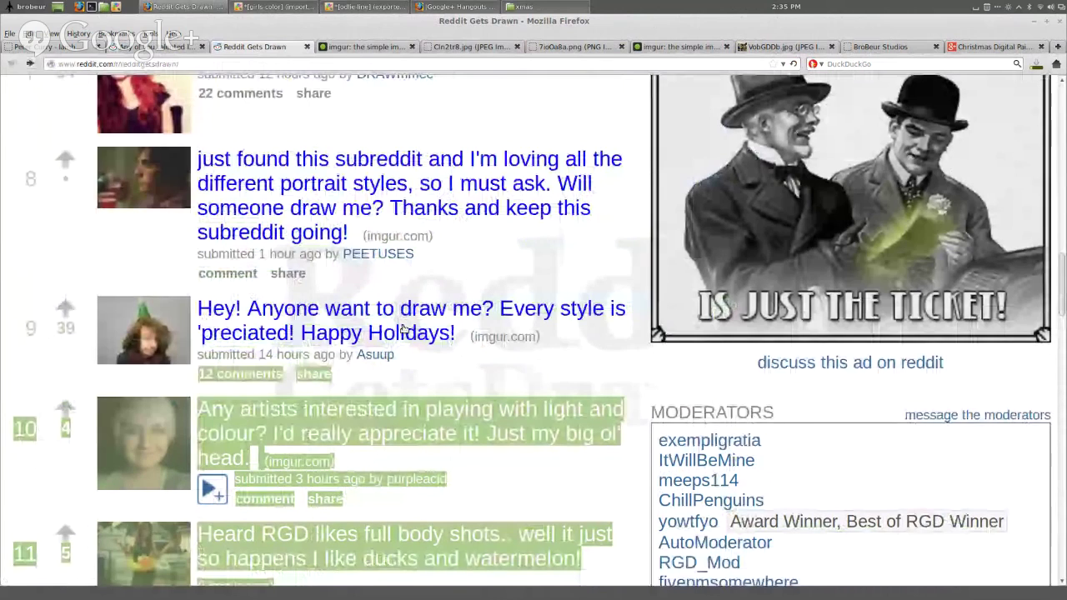
pyautogui.middleClick(403, 329)
pyautogui.click(315, 48)
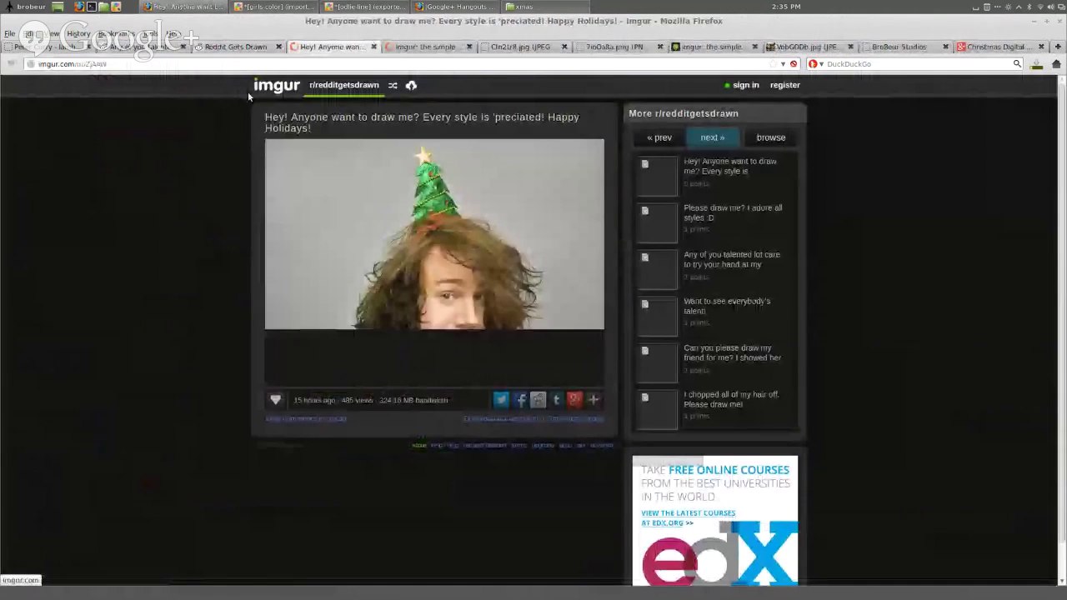
pyautogui.click(234, 46)
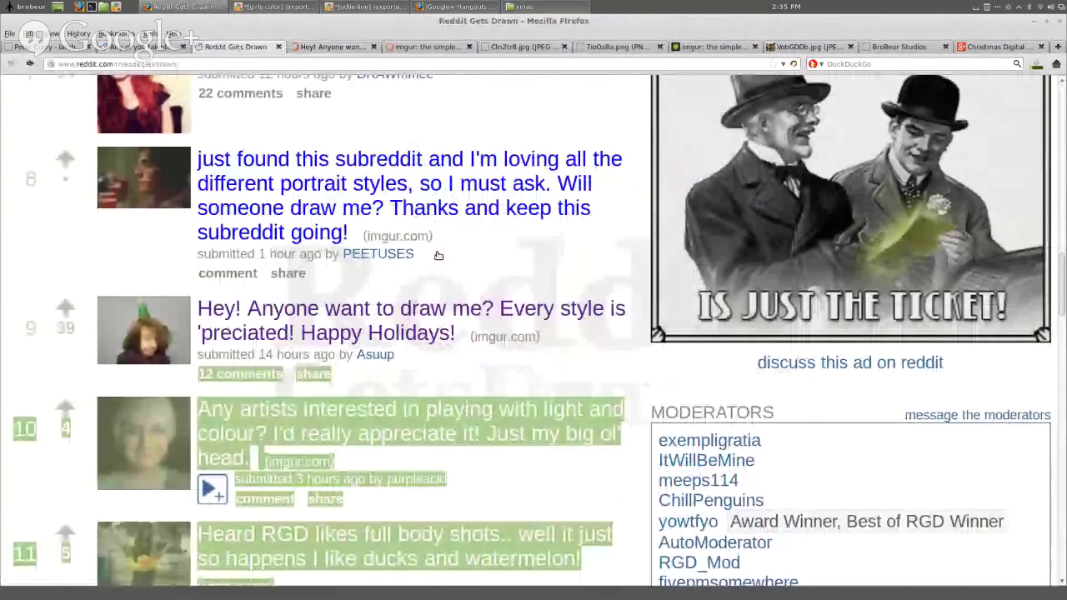
# Look through the hot submissions again, up the list and back down to the requests in the middle of the page.
pyautogui.moveTo(439, 255)
pyautogui.mouseDown()
pyautogui.moveTo(496, 202)
pyautogui.moveTo(491, 328)
pyautogui.moveTo(501, 81)
pyautogui.moveTo(471, 582)
pyautogui.moveTo(489, 389)
pyautogui.moveTo(490, 428)
pyautogui.moveTo(459, 267)
pyautogui.moveTo(460, 280)
pyautogui.mouseUp()
pyautogui.scroll(4, 439, 255)
pyautogui.scroll(3, 491, 328)
pyautogui.scroll(5, 501, 82)
pyautogui.scroll(-6, 476, 543)
pyautogui.scroll(-2, 475, 576)
pyautogui.scroll(-3, 471, 581)
pyautogui.scroll(-5, 489, 429)
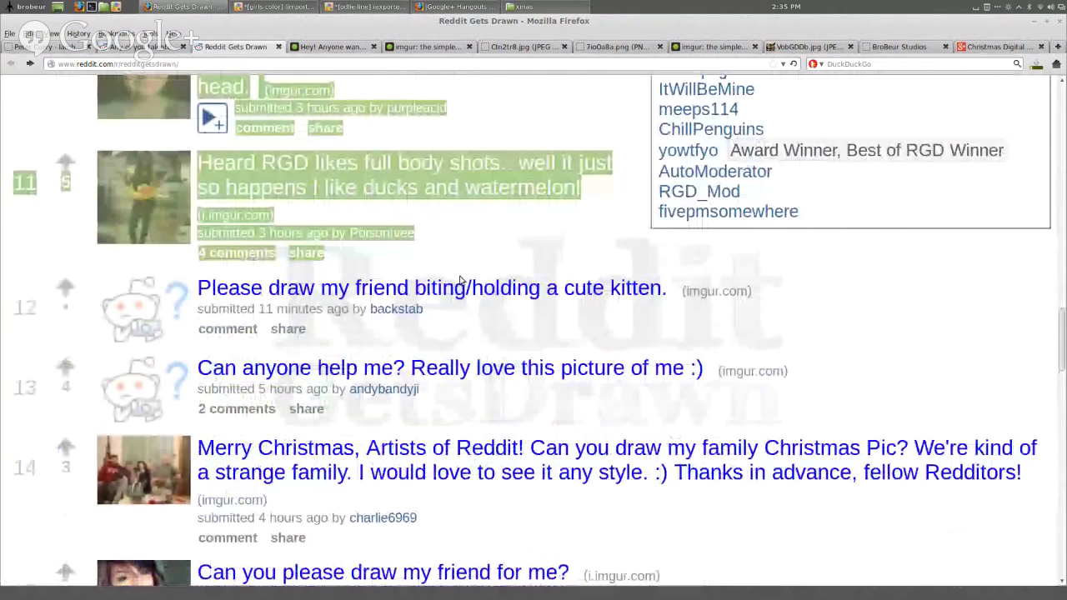
# Return to the uploaded couple images on imgur and create an album from them.
pyautogui.click(425, 47)
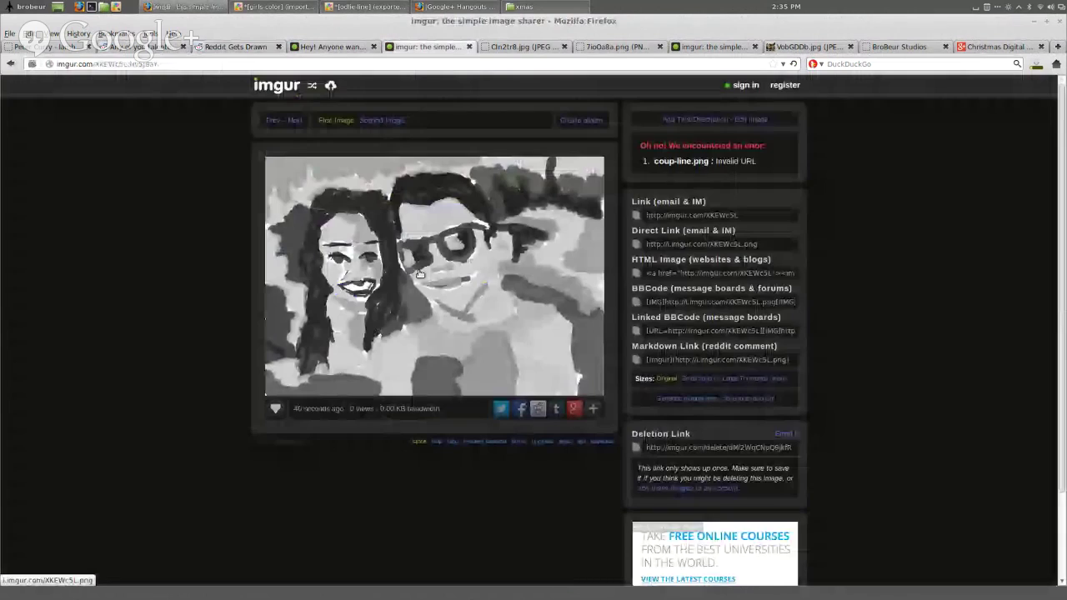
pyautogui.click(579, 122)
pyautogui.click(459, 339)
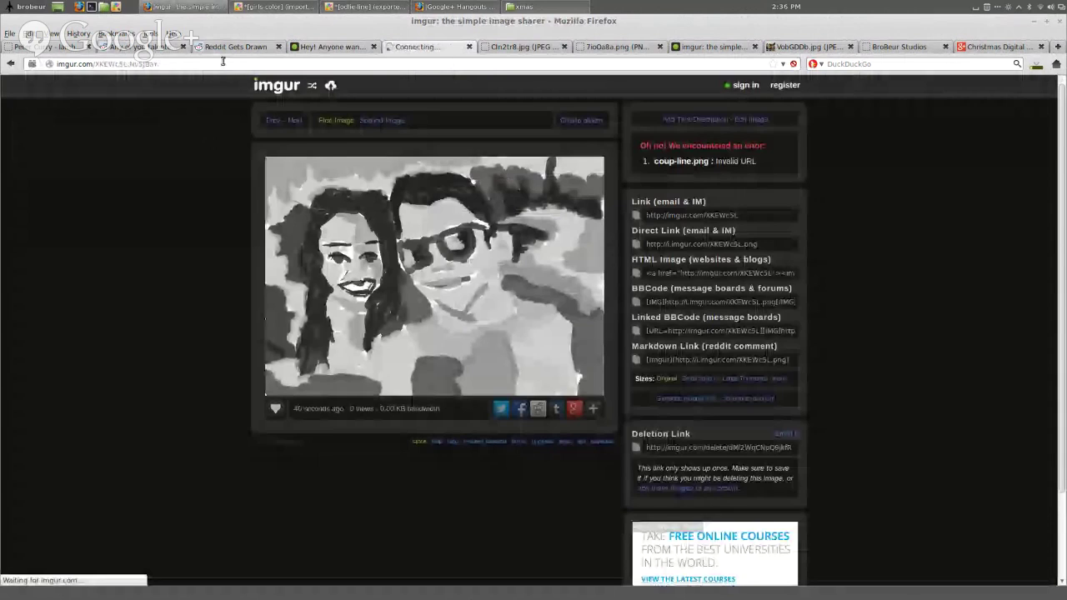
# Check the grandparents' wedding-day request, then scan the hot submissions from the first entries down past the "Anyone want to draw me?" request.
pyautogui.click(167, 48)
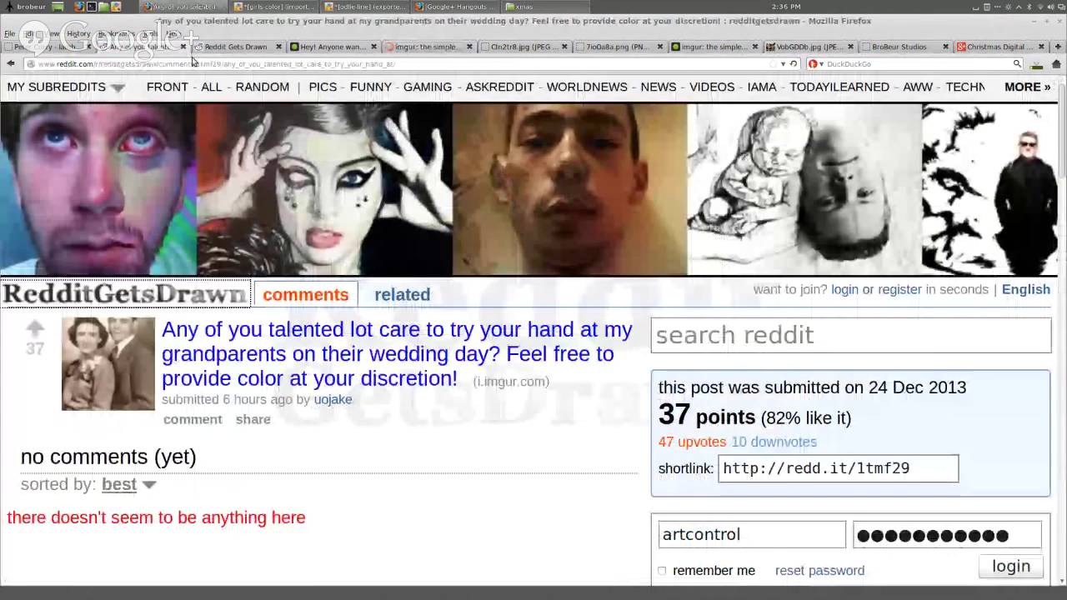
pyautogui.click(211, 48)
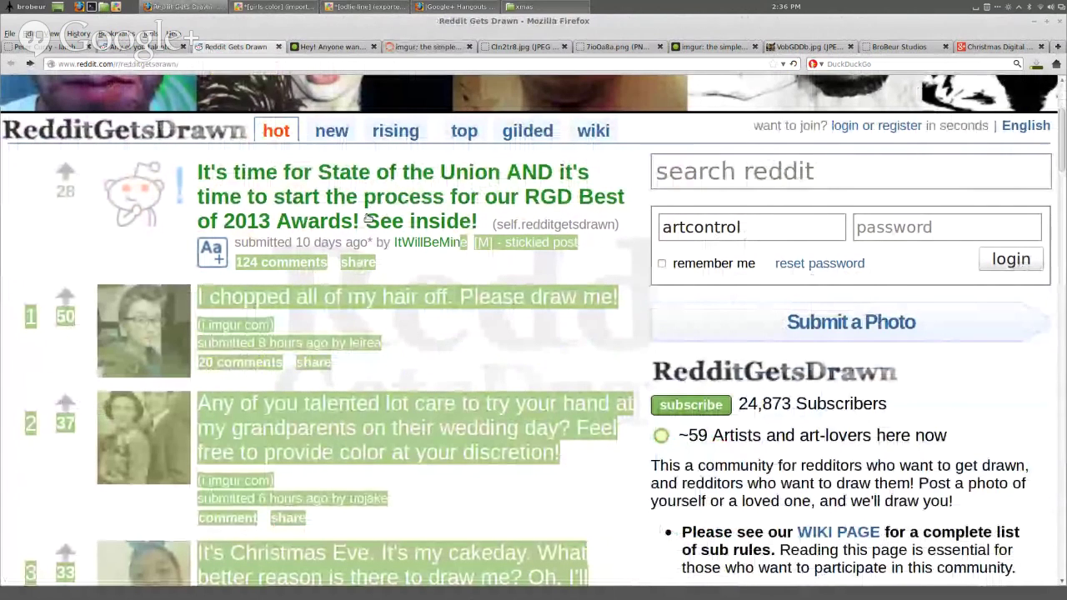
pyautogui.tripleClick(463, 481)
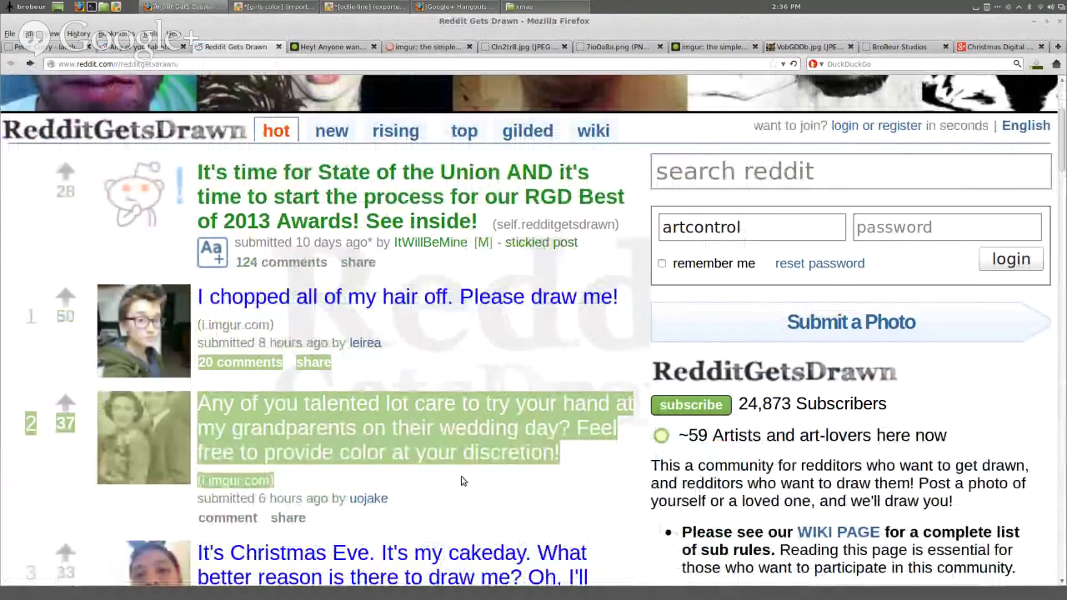
pyautogui.scroll(-5, 462, 481)
pyautogui.moveTo(462, 481); pyautogui.dragTo(385, 285)
pyautogui.scroll(-5, 356, 500)
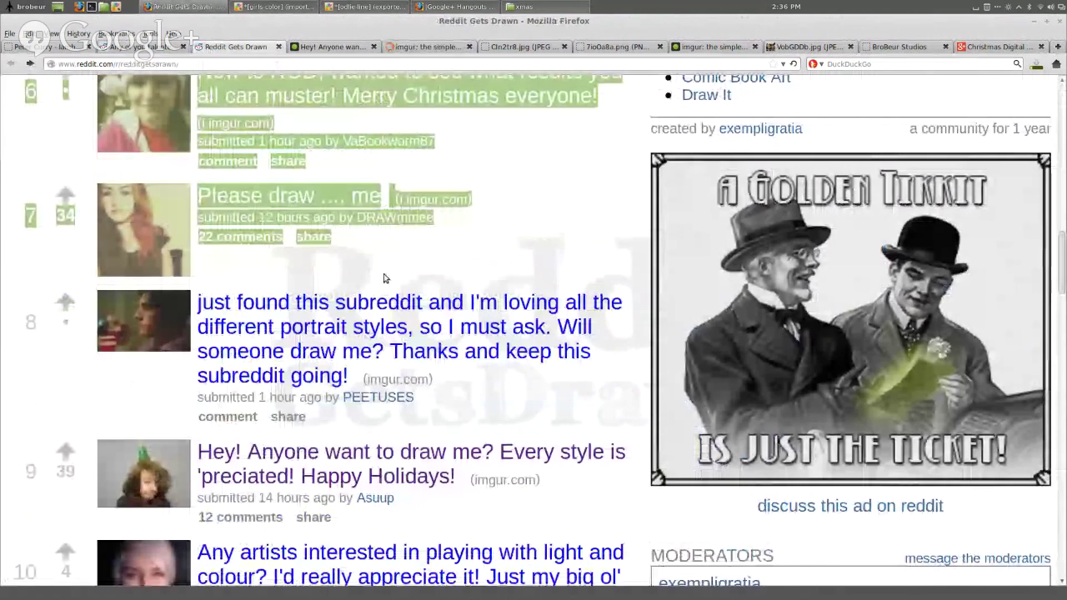
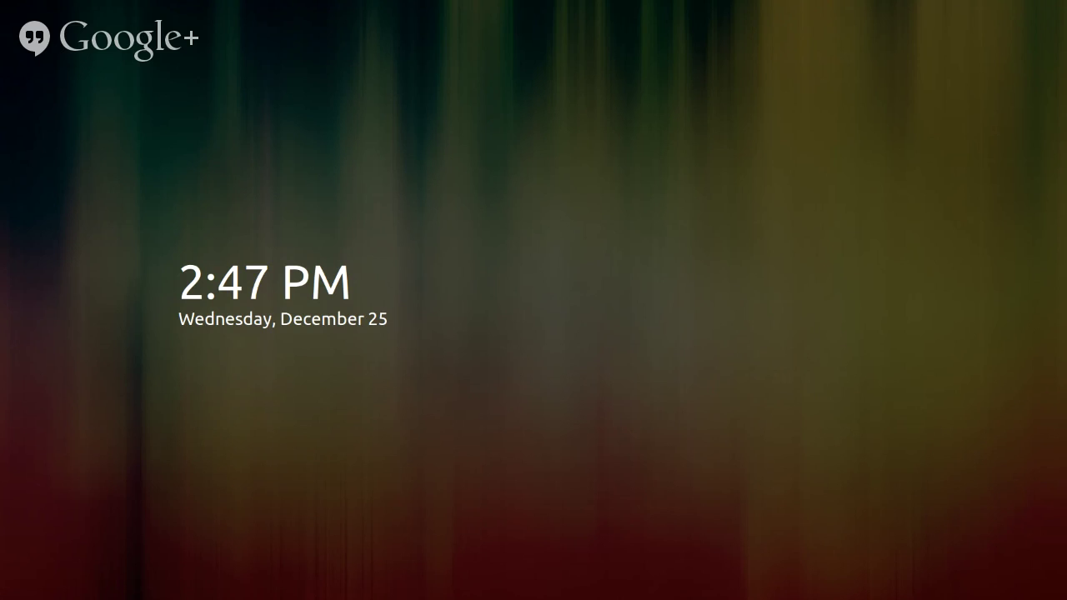
# Unlock the computer's locked session with the account password.
pyautogui.write('x')
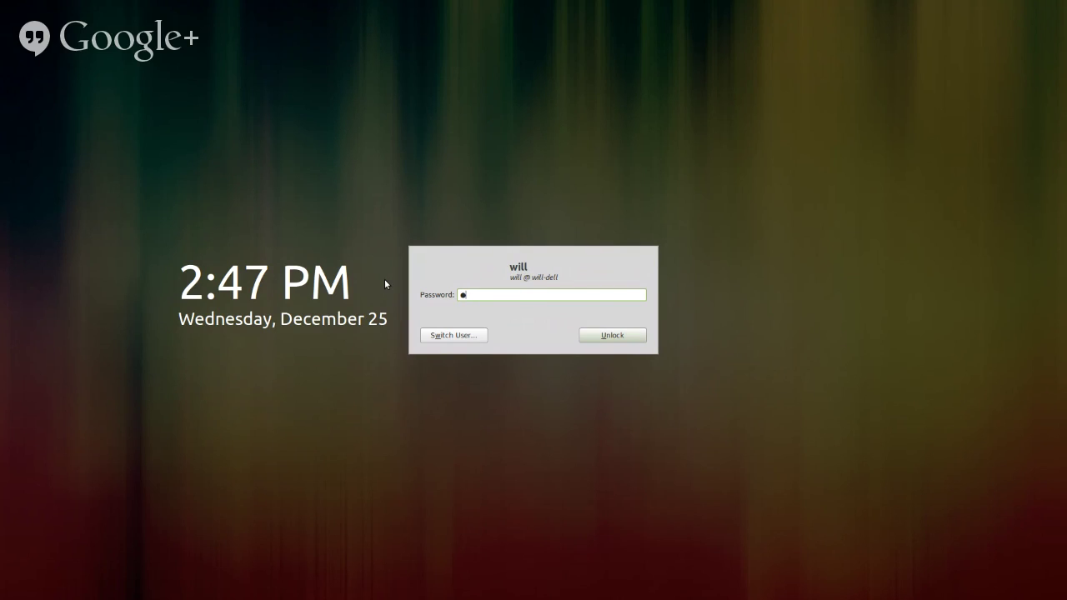
pyautogui.press('BackSpace')
pyautogui.write('*******')
pyautogui.press('Return')
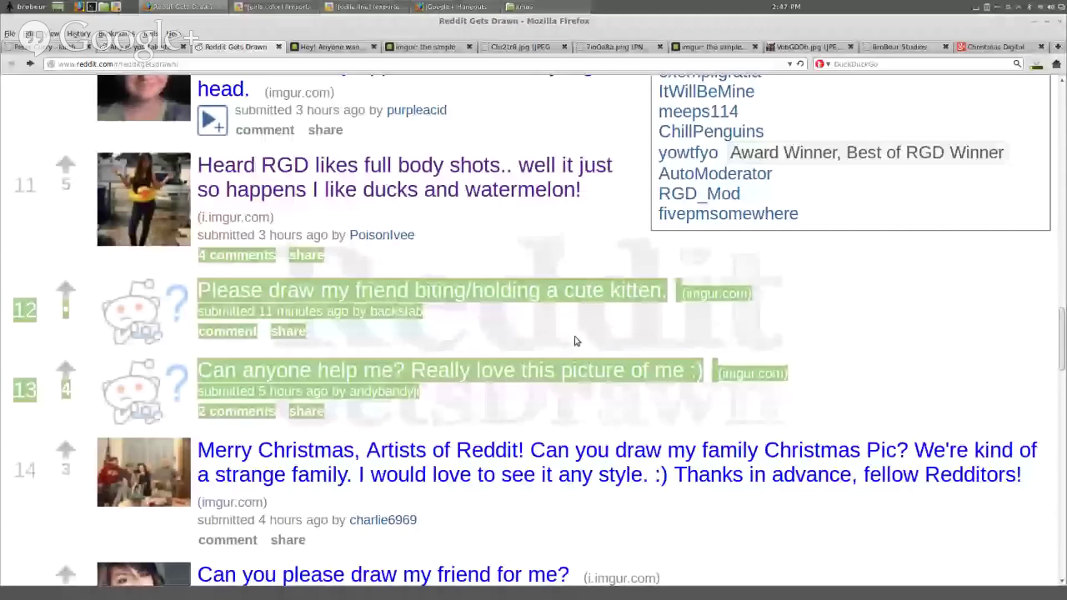
# View the family Christmas photo of the "Merry Christmas, Artists of Reddit!" request at its own image address and return to the hot submissions.
pyautogui.moveTo(574, 339); pyautogui.dragTo(572, 350)
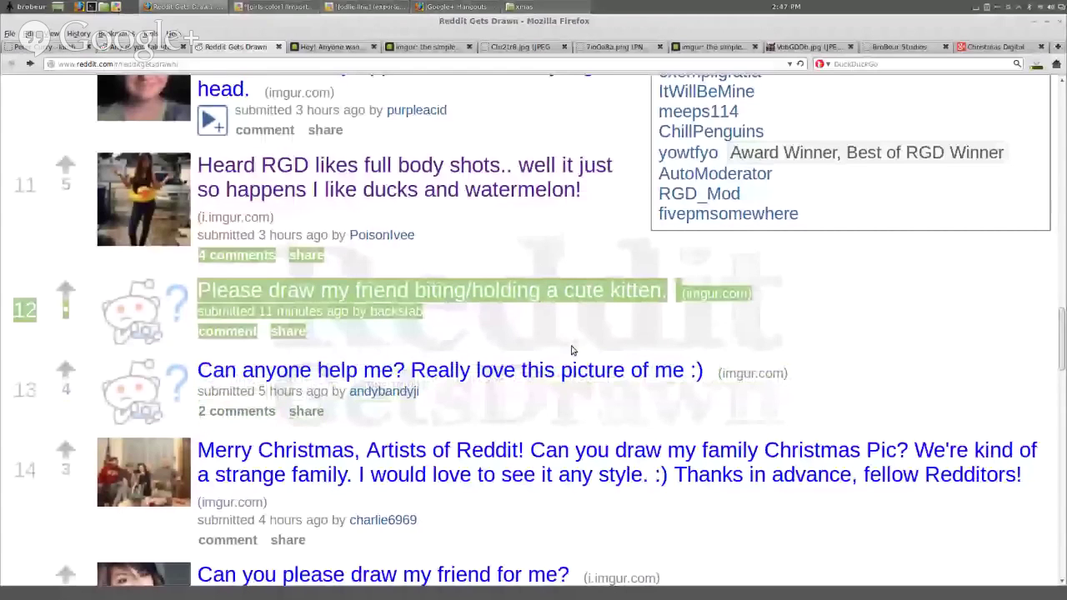
pyautogui.scroll(2, 572, 351)
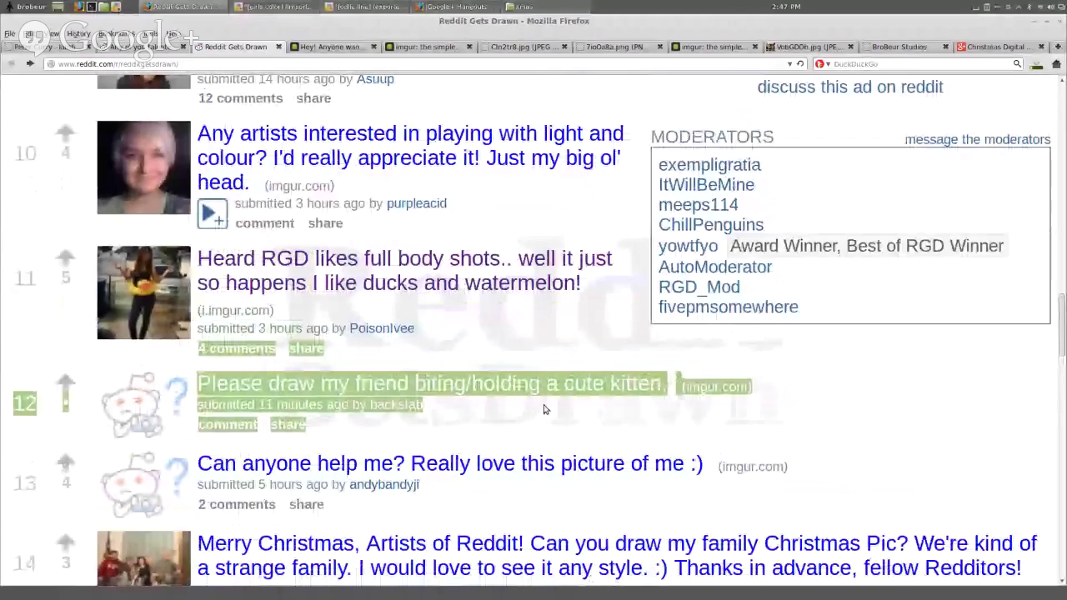
pyautogui.moveTo(543, 410); pyautogui.dragTo(575, 546)
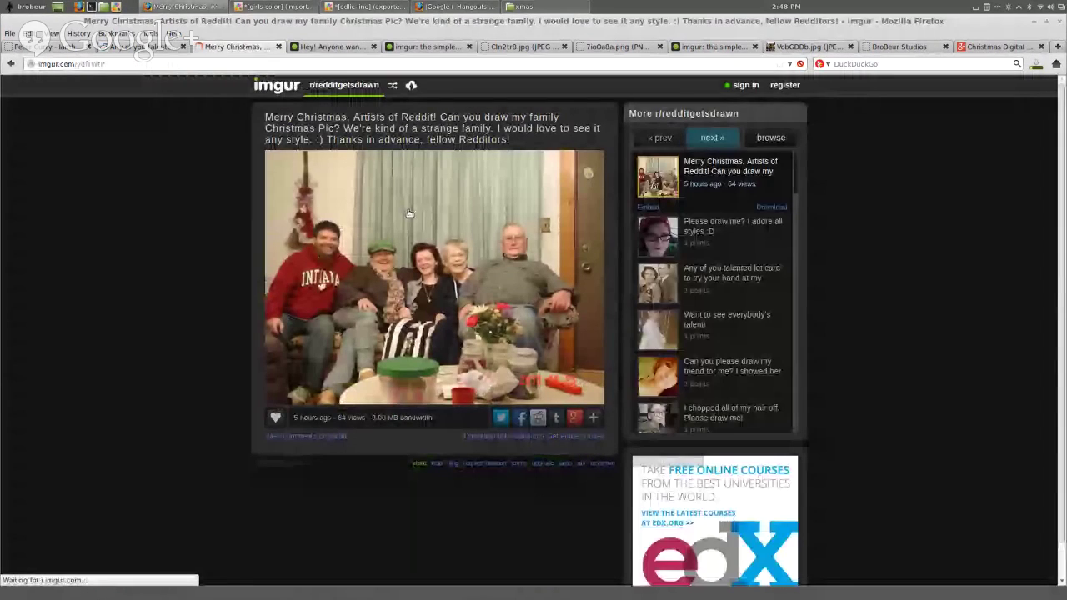
pyautogui.click(422, 273)
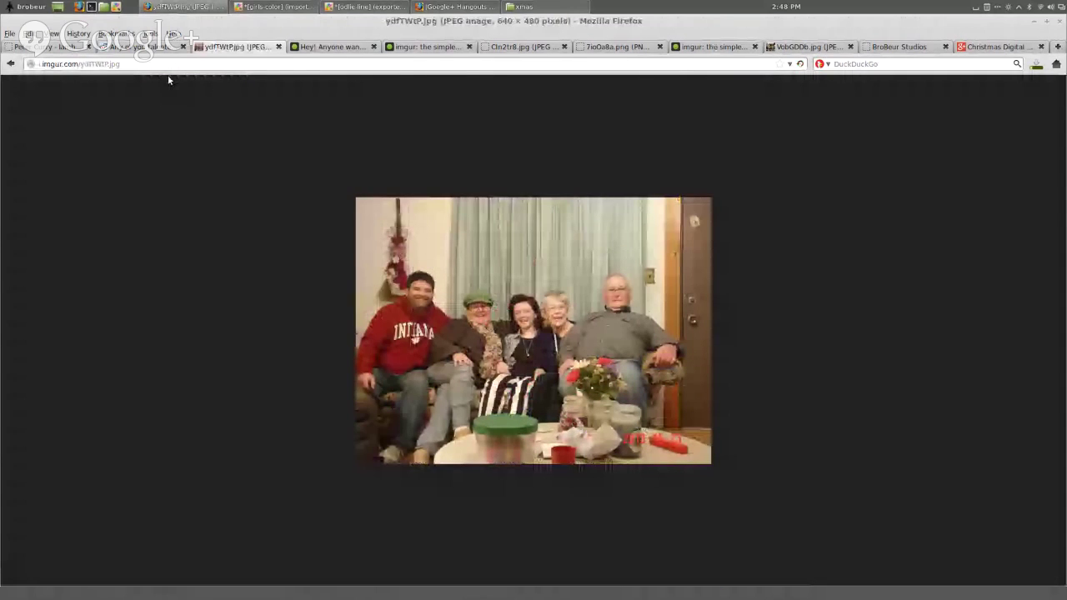
pyautogui.click(11, 67)
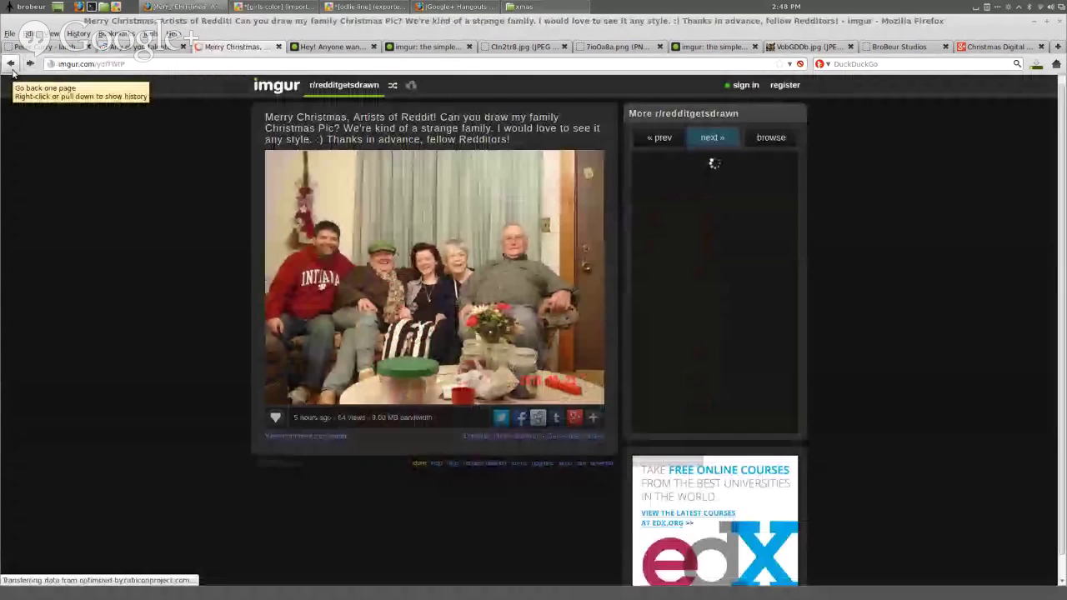
pyautogui.click(11, 66)
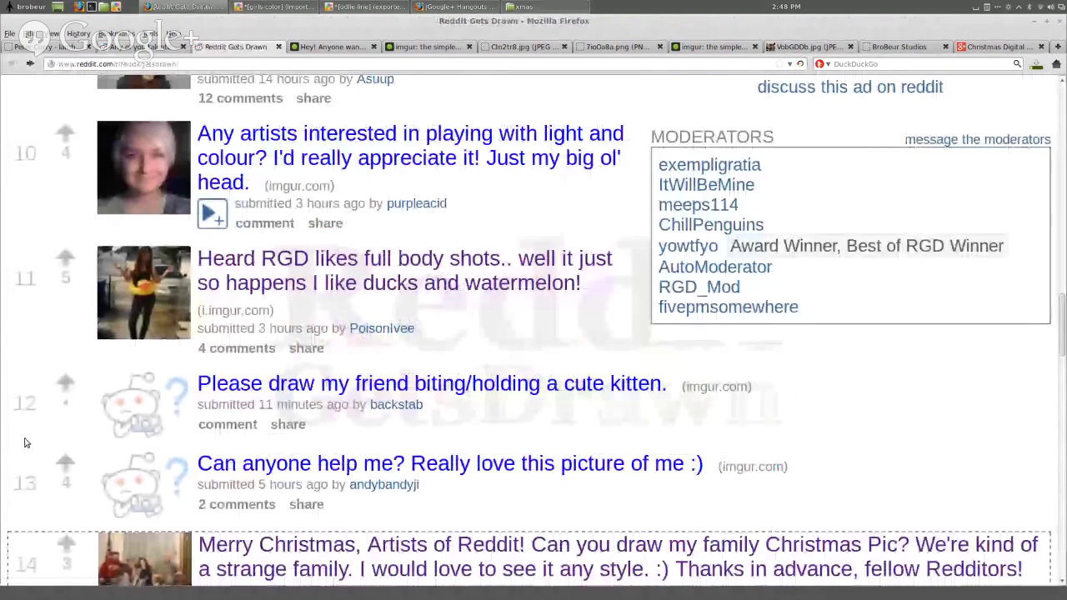
# Switch RedditGetsDrawn to the newest submissions and log in to reddit with the prefilled account details.
pyautogui.press('Home')
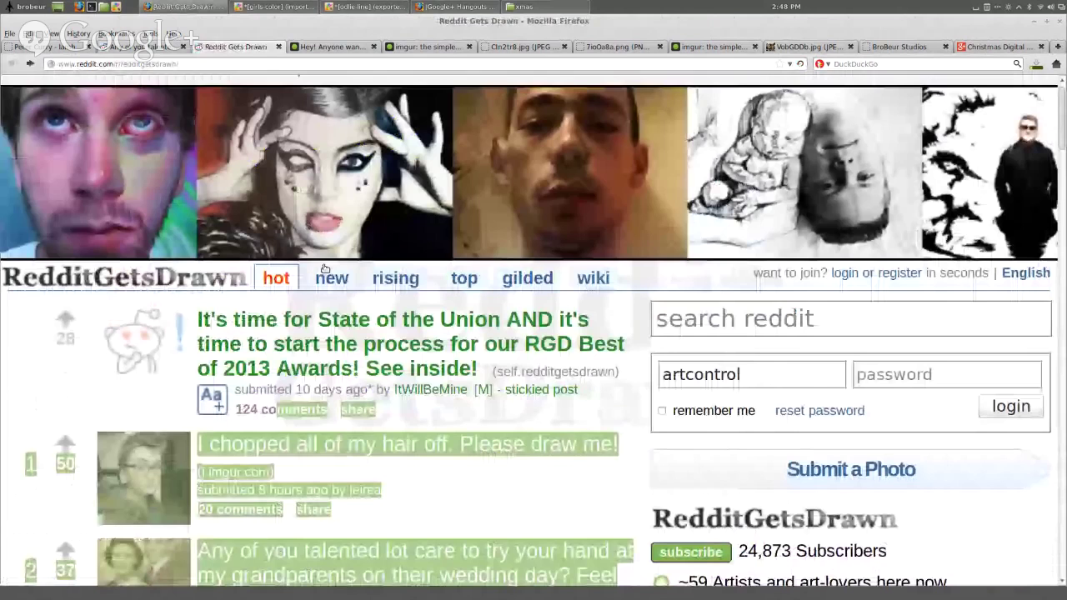
pyautogui.click(329, 277)
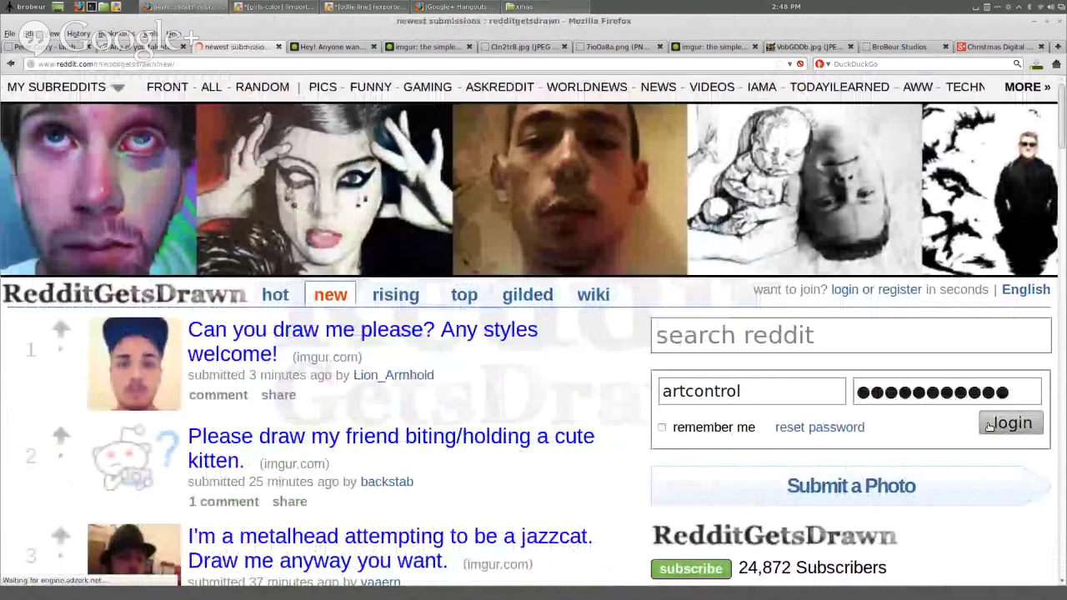
pyautogui.click(990, 426)
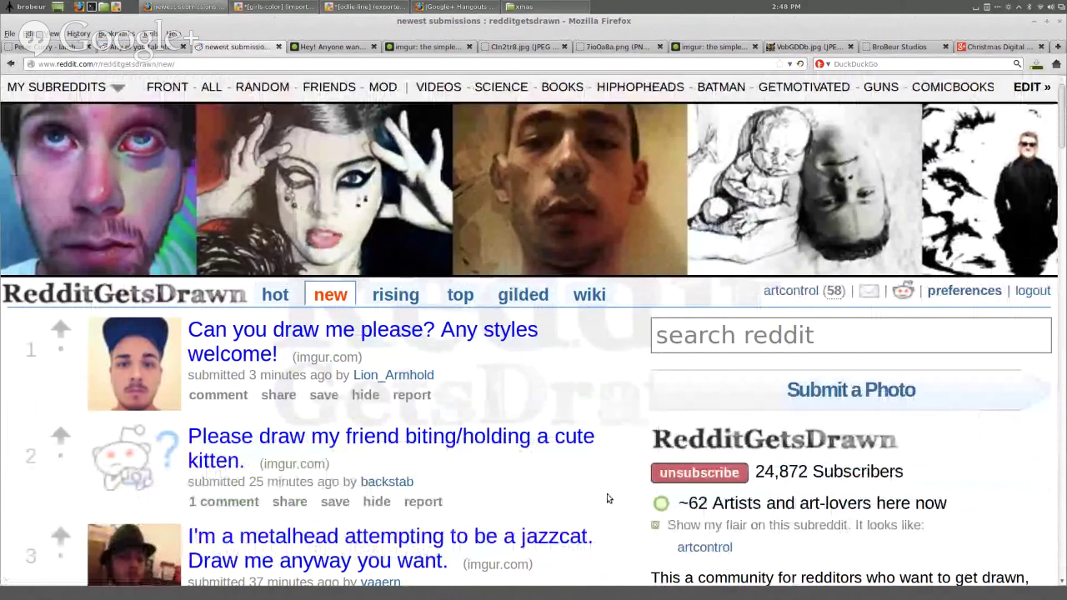
# View the photo of the "just found this subreddit" request among the newest submissions and return to the list.
pyautogui.moveTo(608, 498); pyautogui.dragTo(549, 475)
pyautogui.scroll(-3, 584, 546)
pyautogui.click(548, 484)
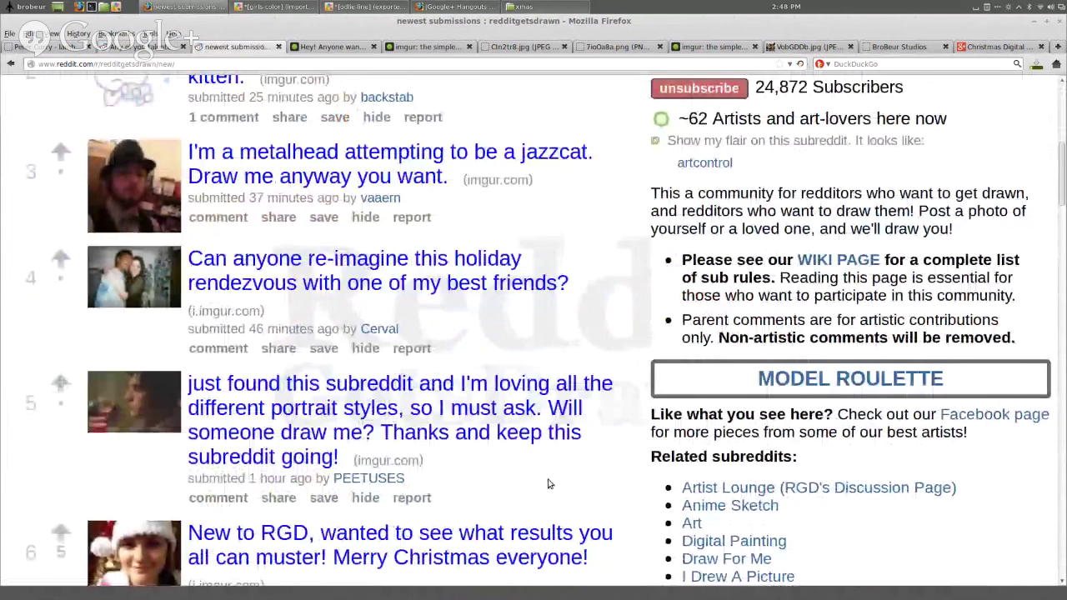
pyautogui.click(544, 439)
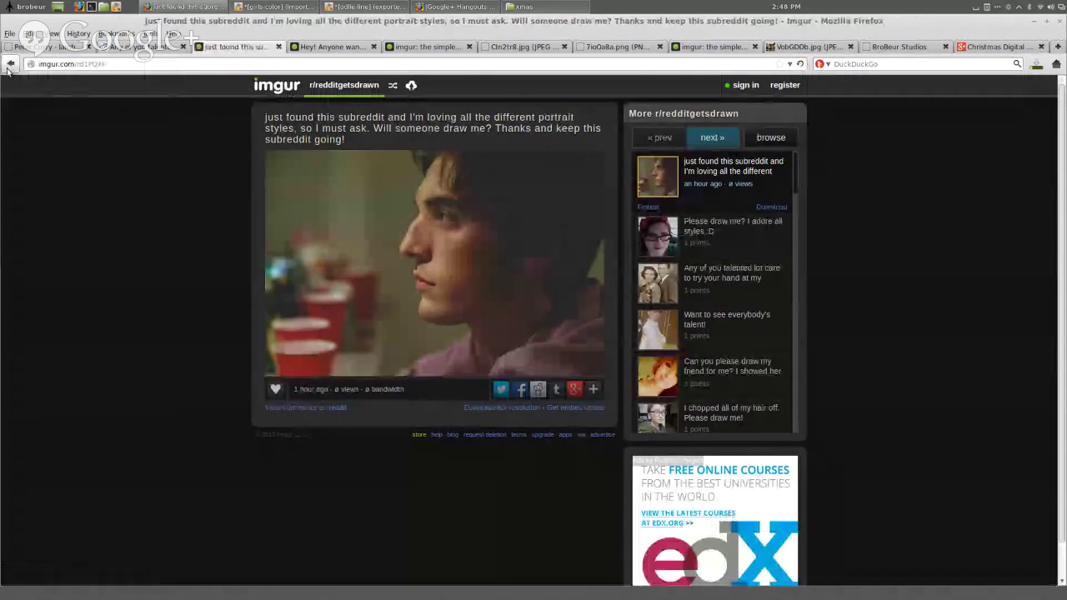
pyautogui.click(9, 66)
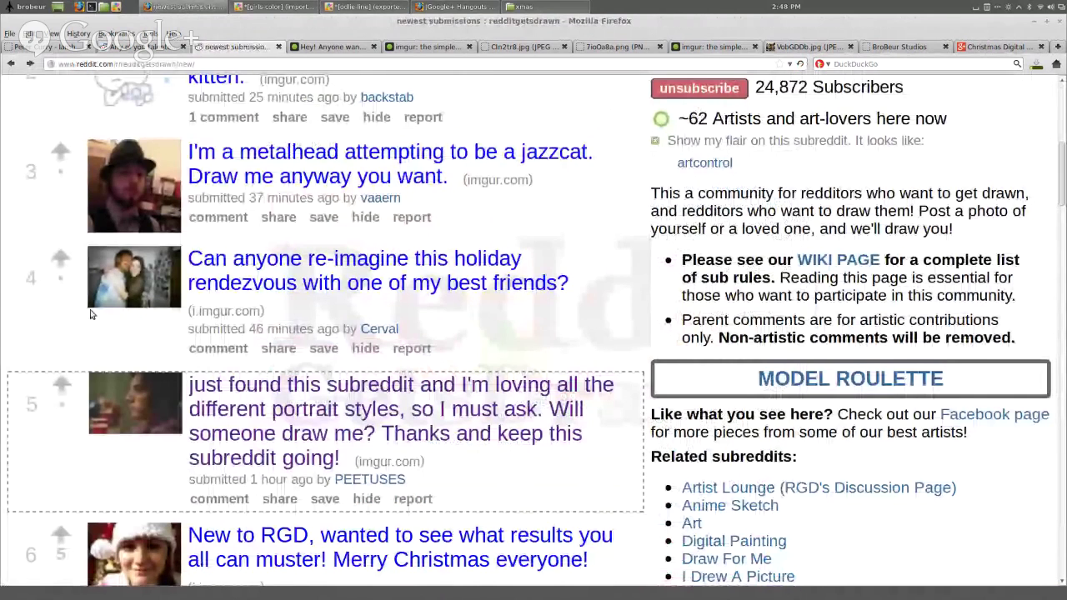
# Look further down the newest submissions, view the photo of the Disneyland couple request and return to the list.
pyautogui.scroll(-5, 92, 313)
pyautogui.moveTo(189, 172); pyautogui.dragTo(79, 371)
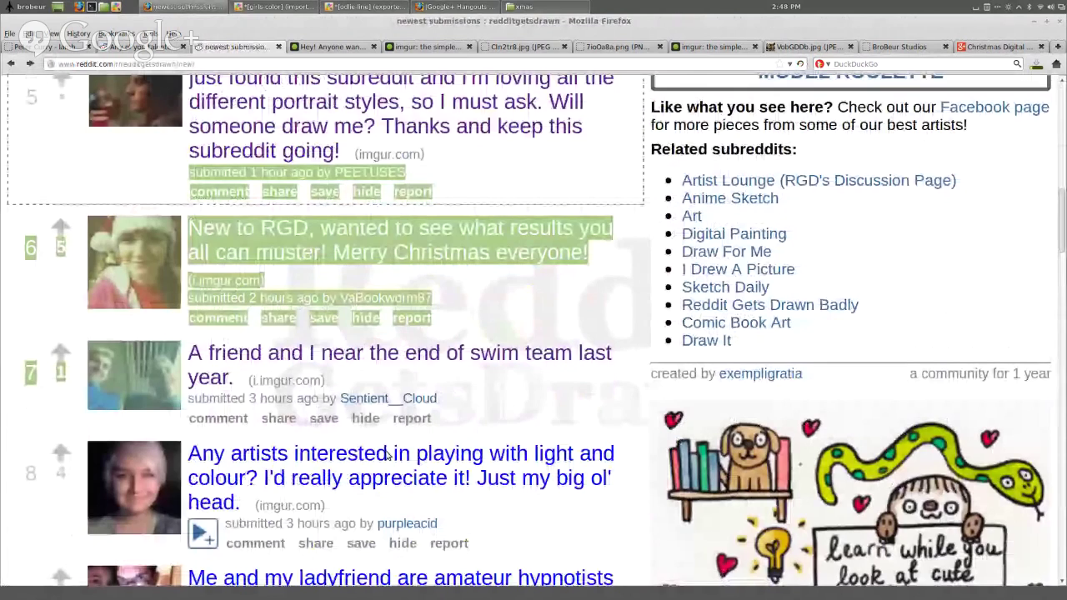
pyautogui.moveTo(388, 454); pyautogui.dragTo(836, 143)
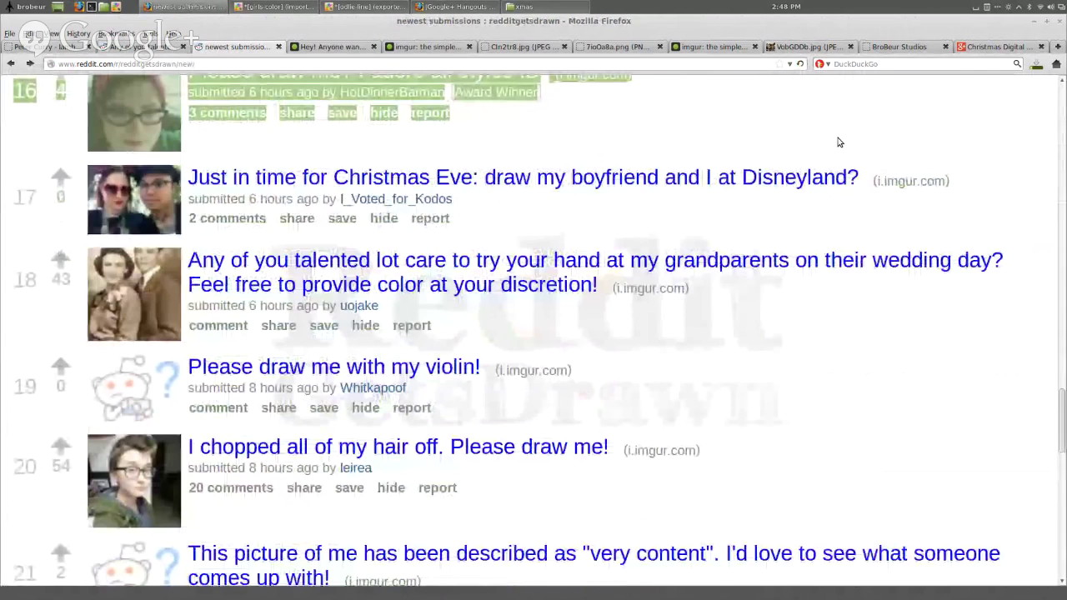
pyautogui.click(730, 177)
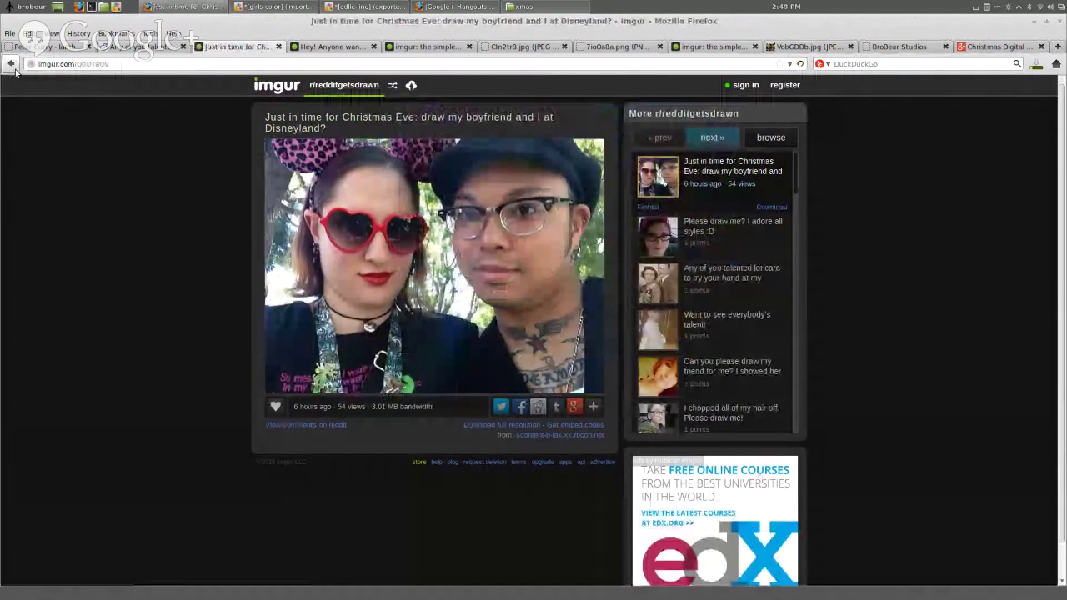
pyautogui.click(12, 65)
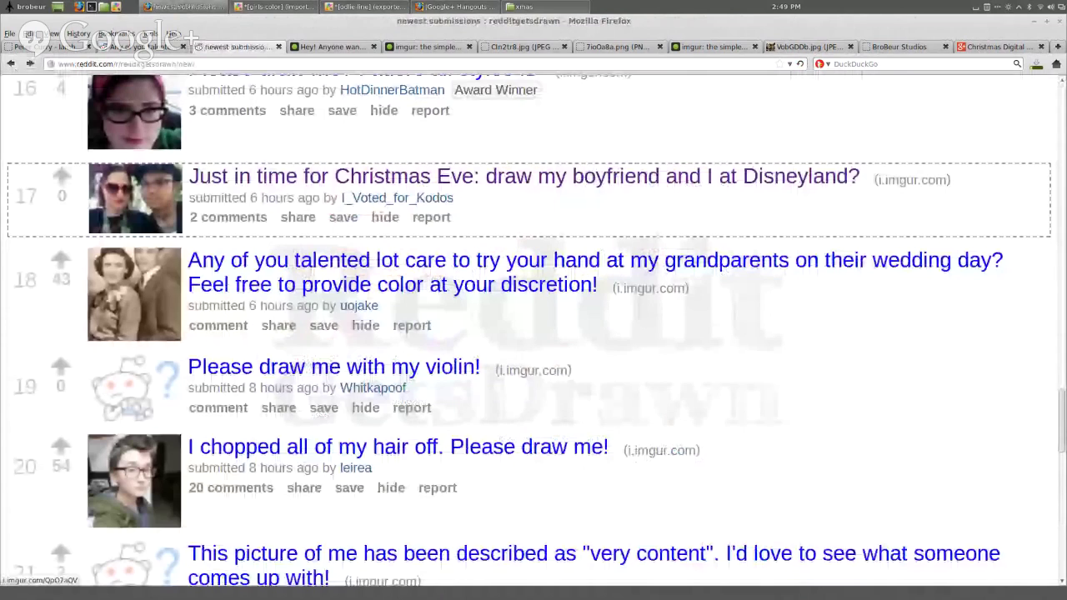
# Open the photo of the "I chopped all of my hair off" request and examine the face and clothing at full size before fitting it again.
pyautogui.click(487, 455)
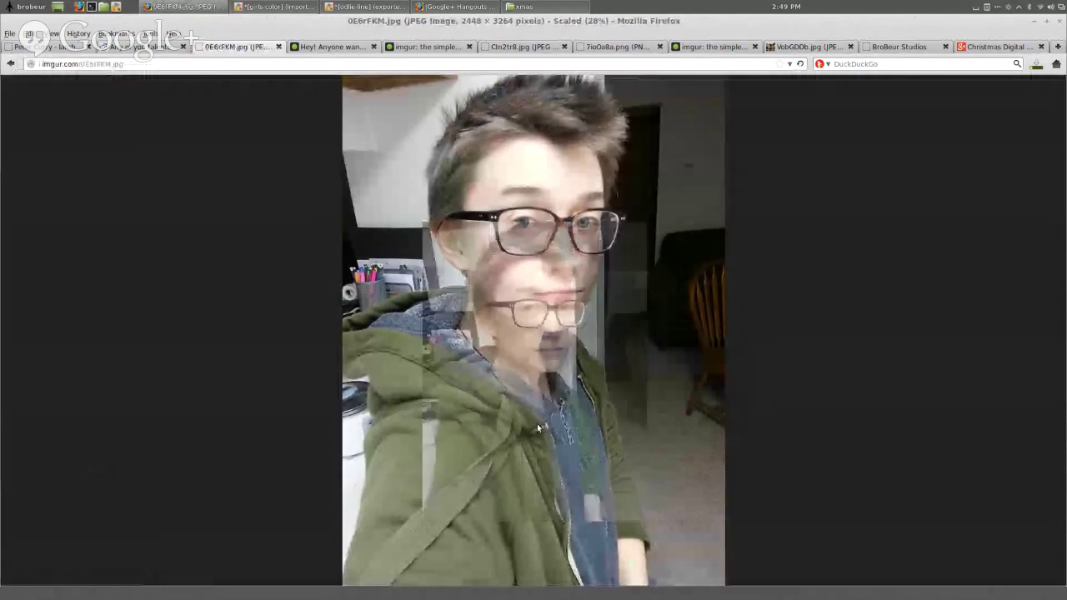
pyautogui.click(537, 426)
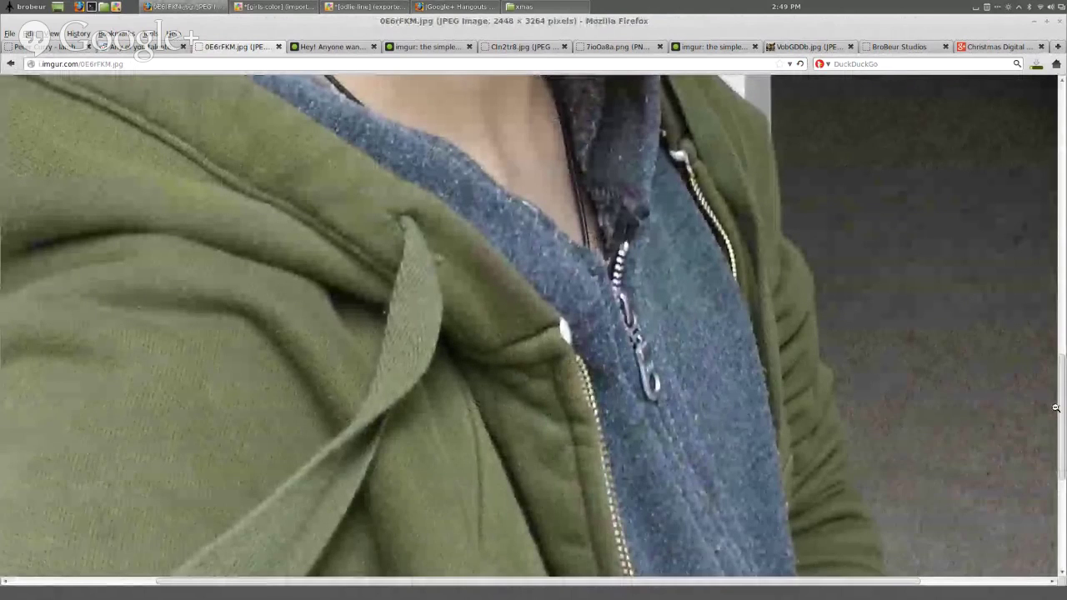
pyautogui.scroll(10, 1059, 400)
pyautogui.scroll(7, 533, 325)
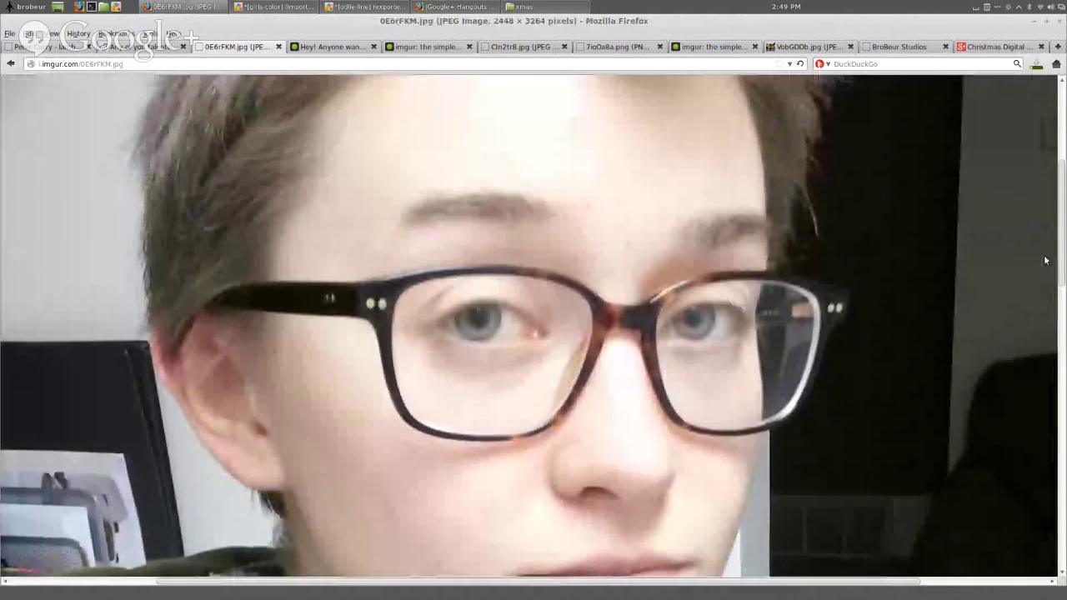
pyautogui.scroll(-15, 534, 325)
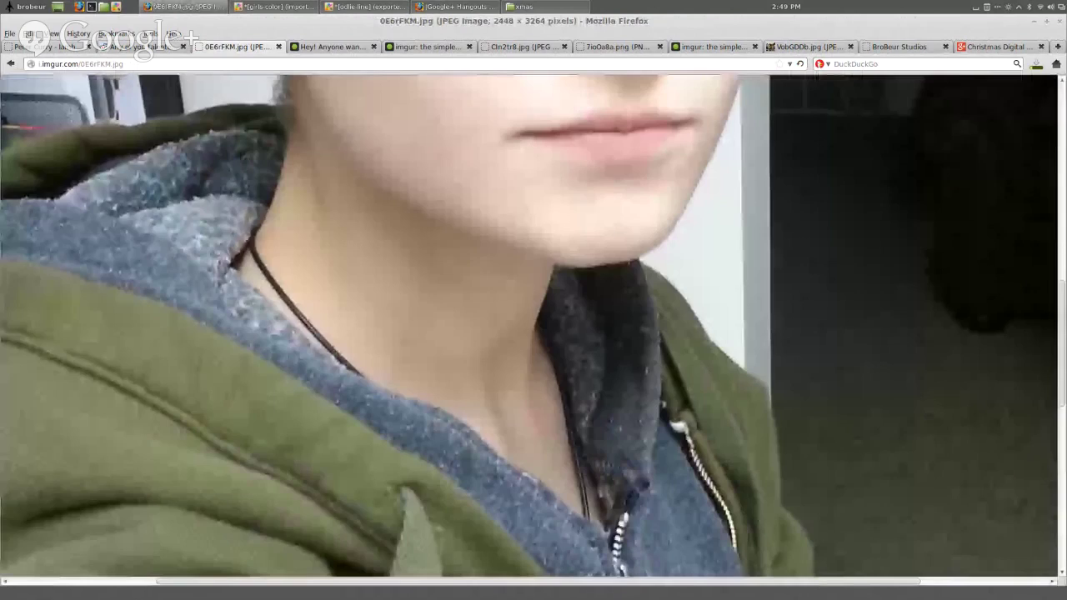
pyautogui.scroll(8, 534, 325)
pyautogui.scroll(-1, 533, 325)
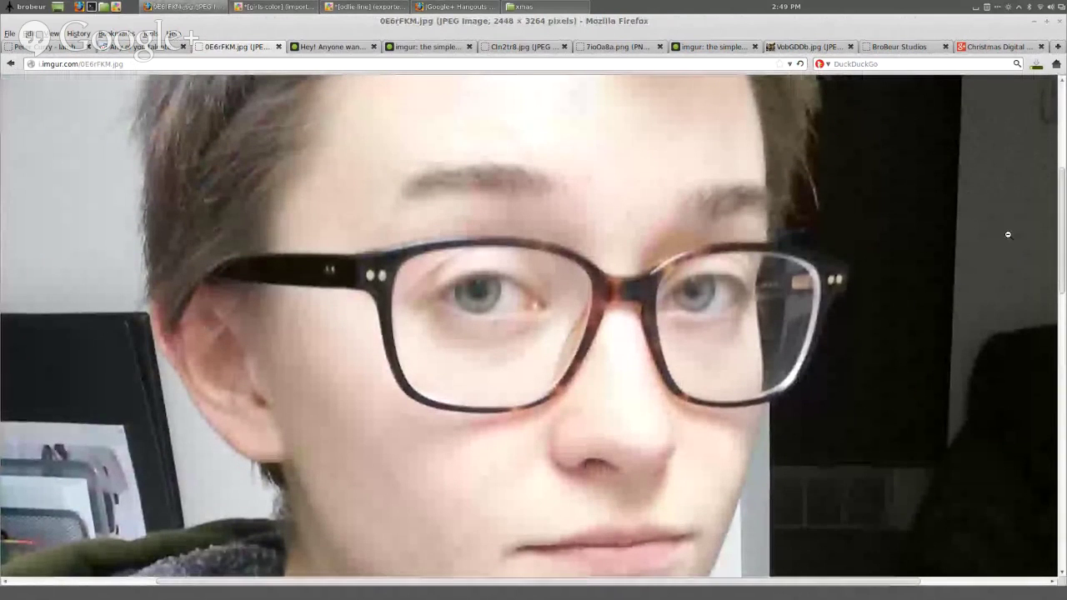
pyautogui.click(1011, 236)
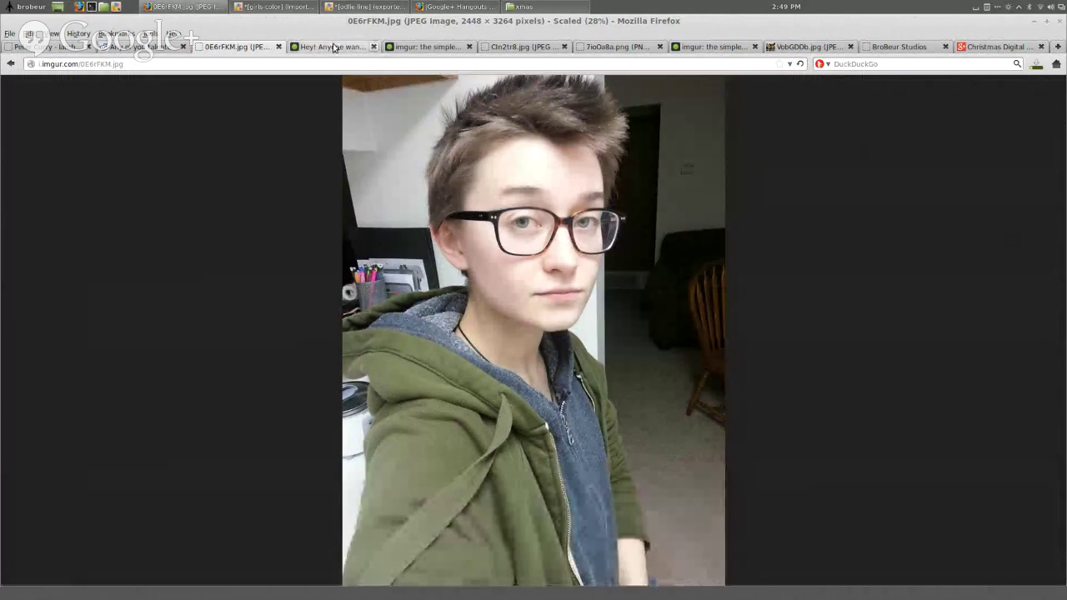
# Close the short-hair portrait photo and look at the comments page of the grandparents' wedding-day request.
pyautogui.click(279, 46)
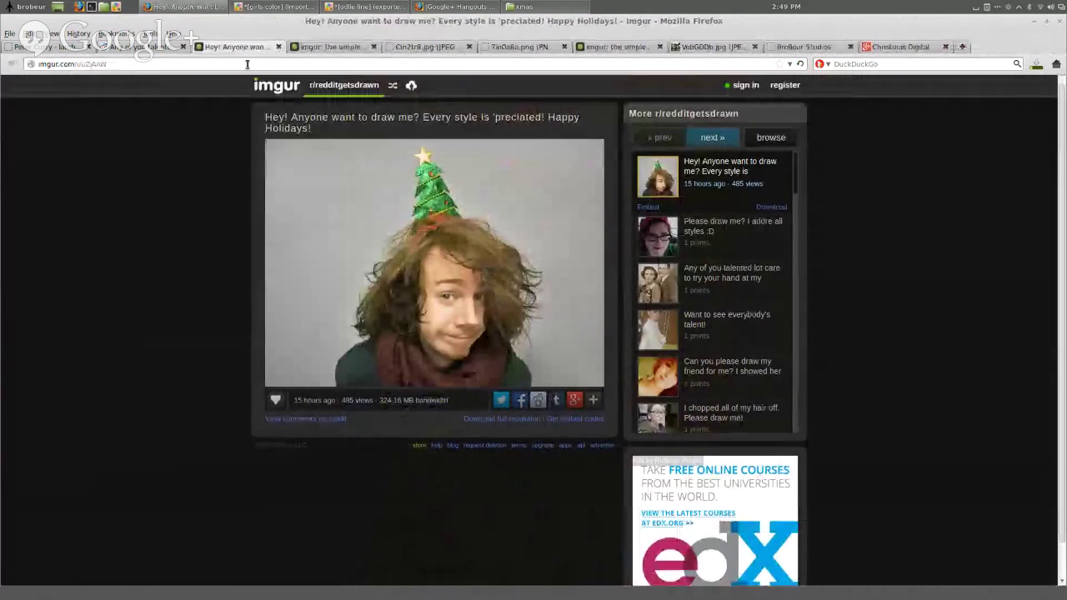
pyautogui.click(125, 50)
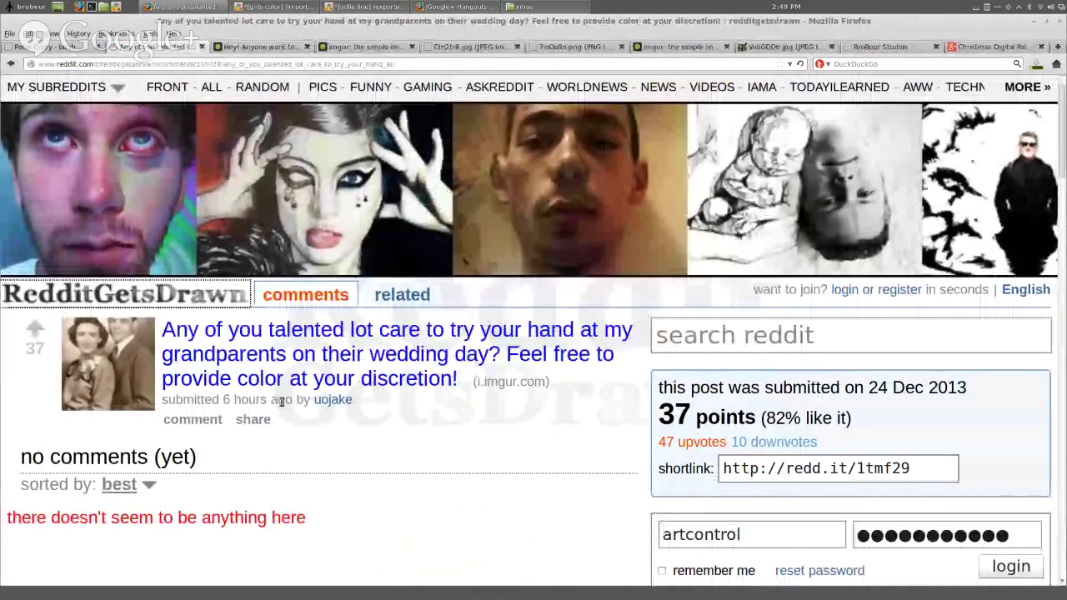
pyautogui.scroll(-4, 482, 332)
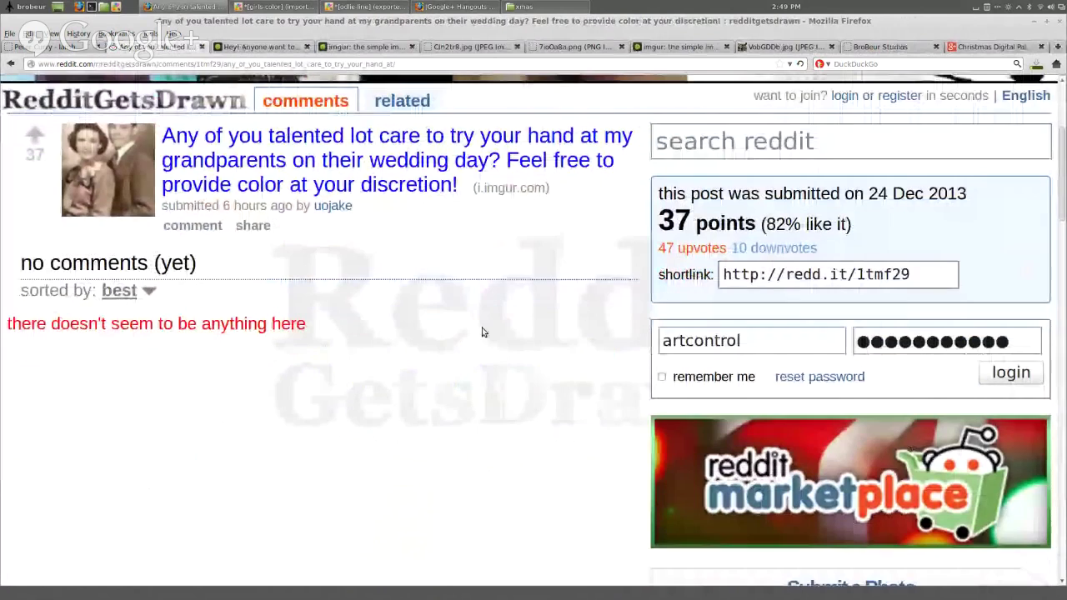
# Return to the album of the two couple drawings and go from there to the imgur home page.
pyautogui.click(234, 48)
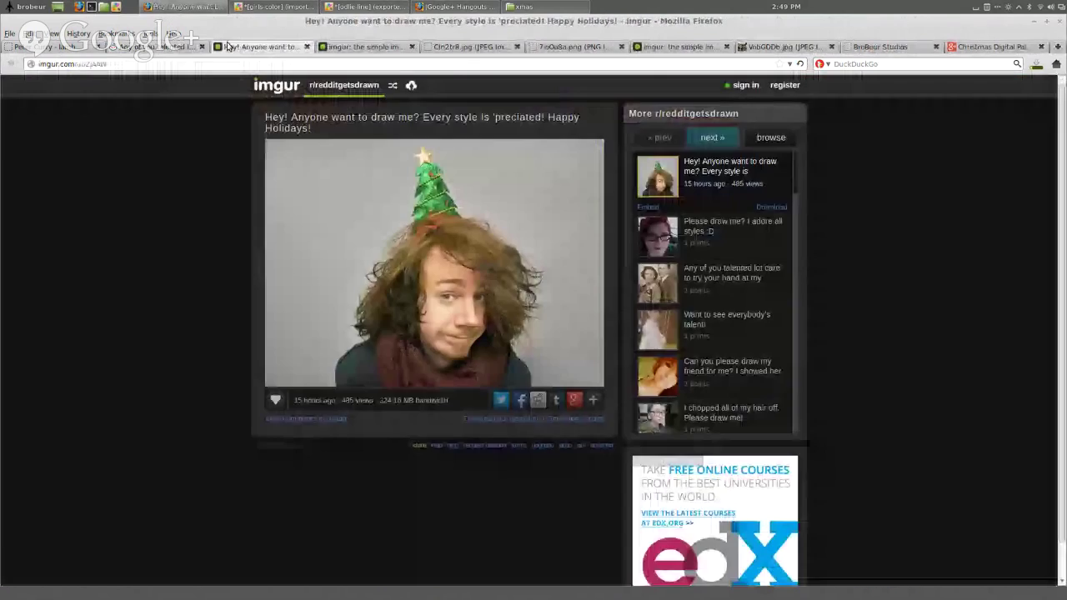
pyautogui.click(327, 47)
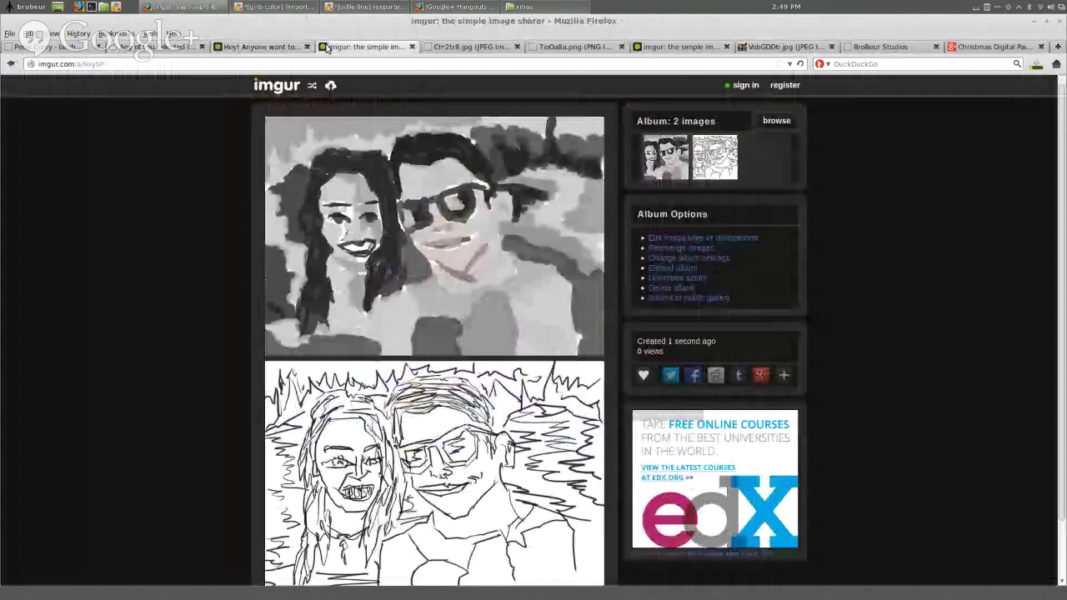
pyautogui.click(276, 85)
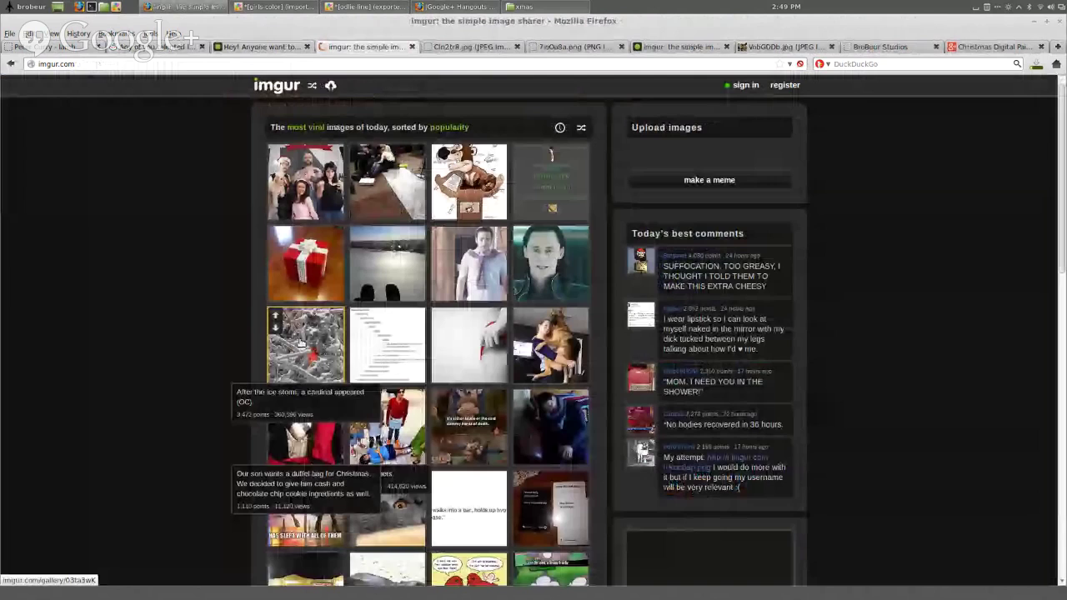
# Add odlie-bw.png and odlie-line.png from the xmas folder to the imgur upload and start uploading them.
pyautogui.hotkey('alt', 'Tab')
pyautogui.moveTo(283, 174); pyautogui.dragTo(408, 384)
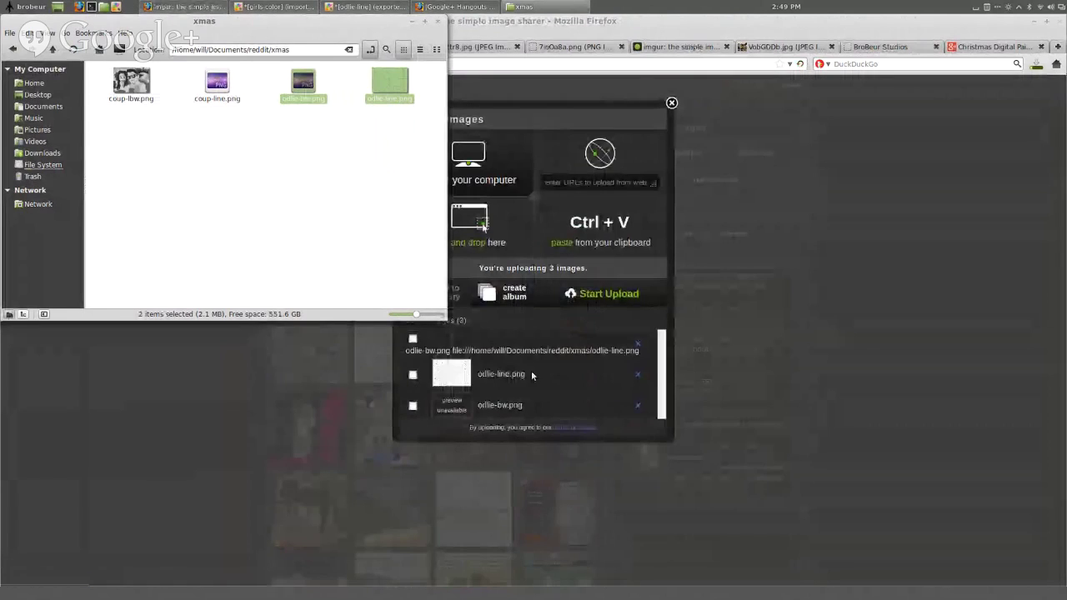
pyautogui.click(603, 294)
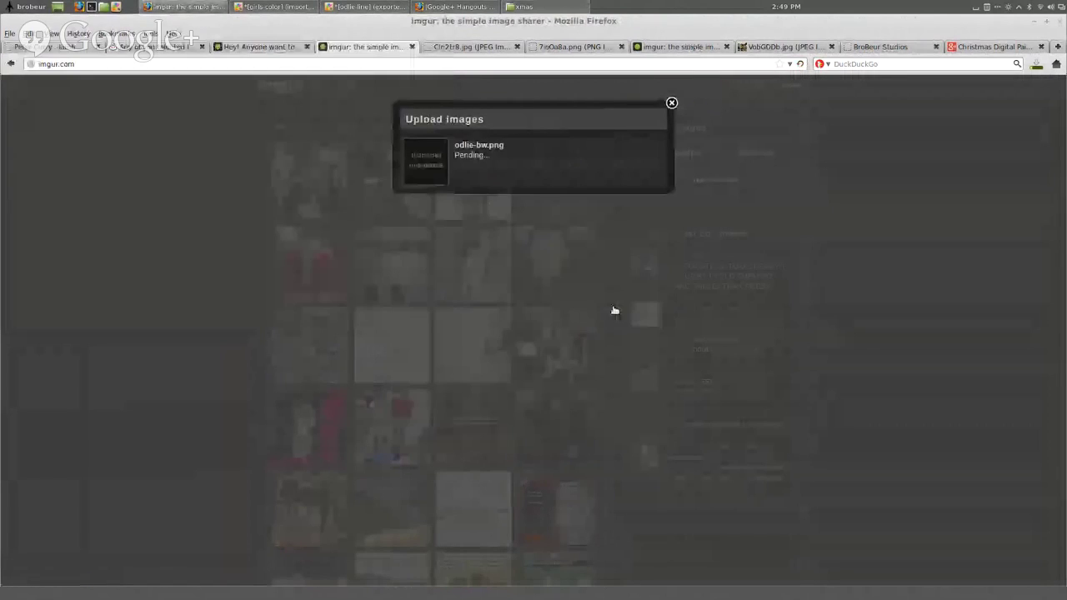
# Check the upload progress and look over the comments page of the grandparents' wedding-day request down to its comment box.
pyautogui.click(235, 47)
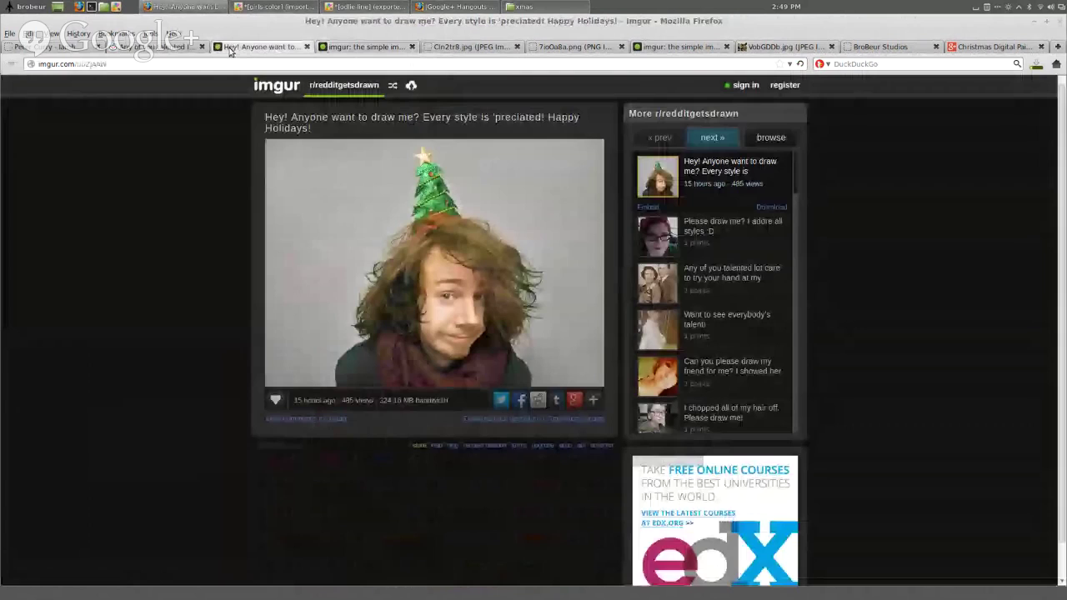
pyautogui.click(337, 50)
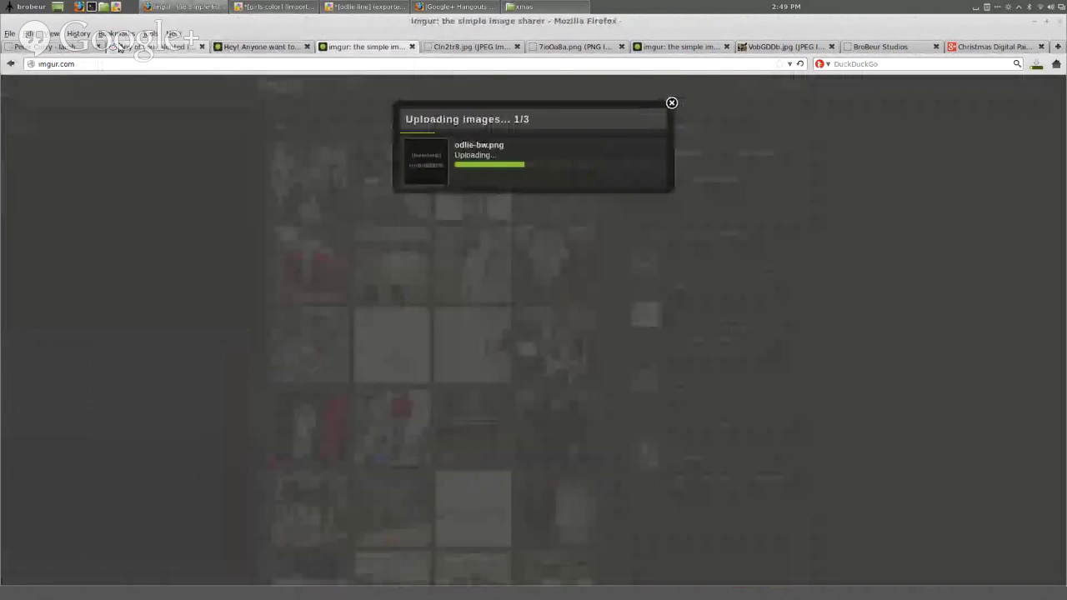
pyautogui.click(119, 46)
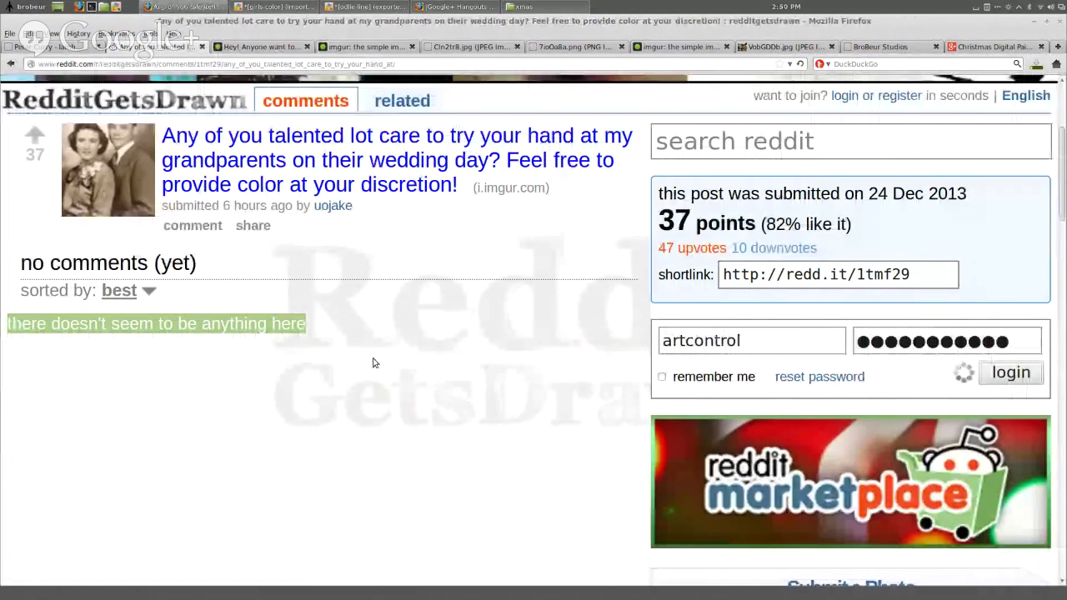
pyautogui.moveTo(373, 363); pyautogui.dragTo(348, 332)
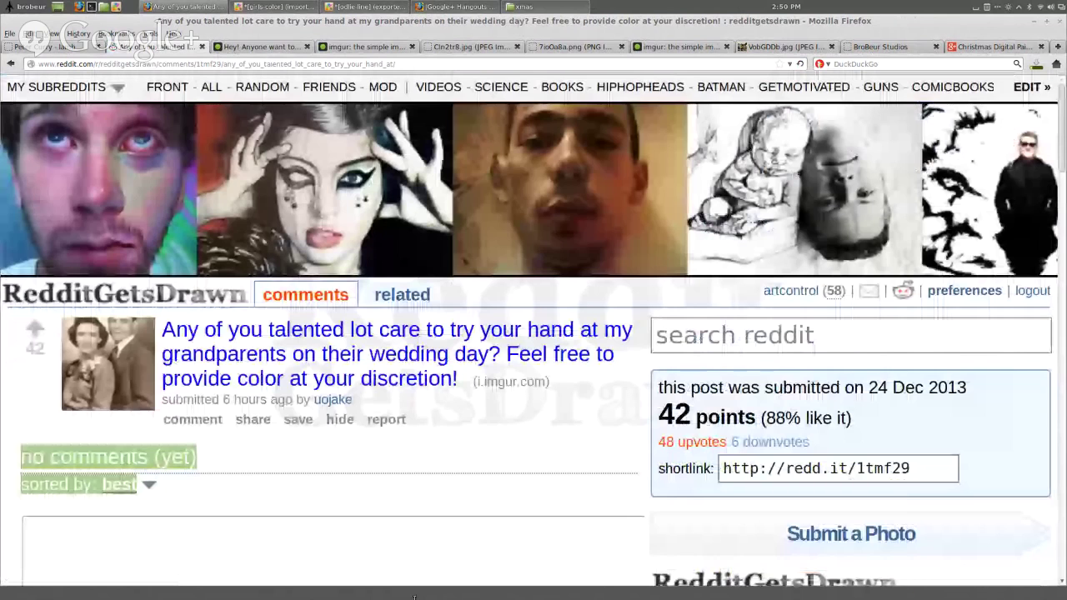
pyautogui.scroll(-3, 409, 543)
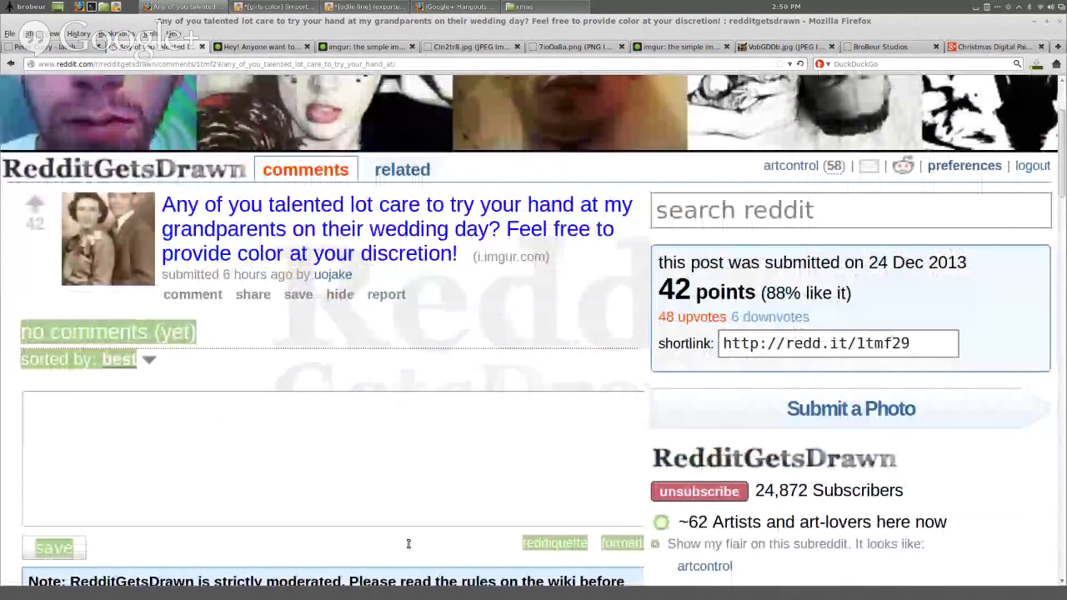
pyautogui.scroll(-5, 416, 476)
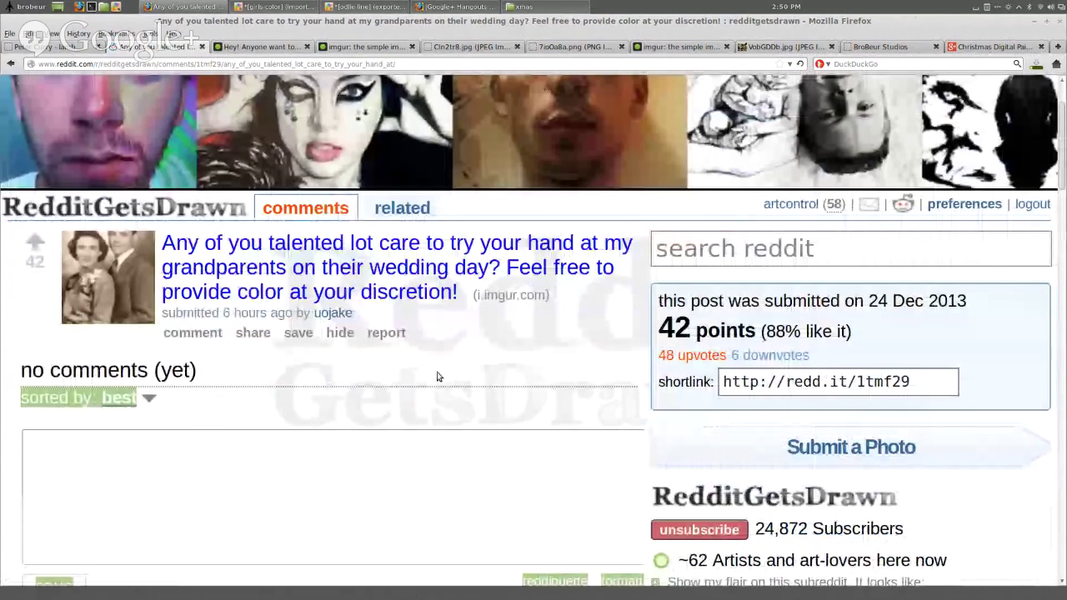
pyautogui.scroll(-5, 349, 510)
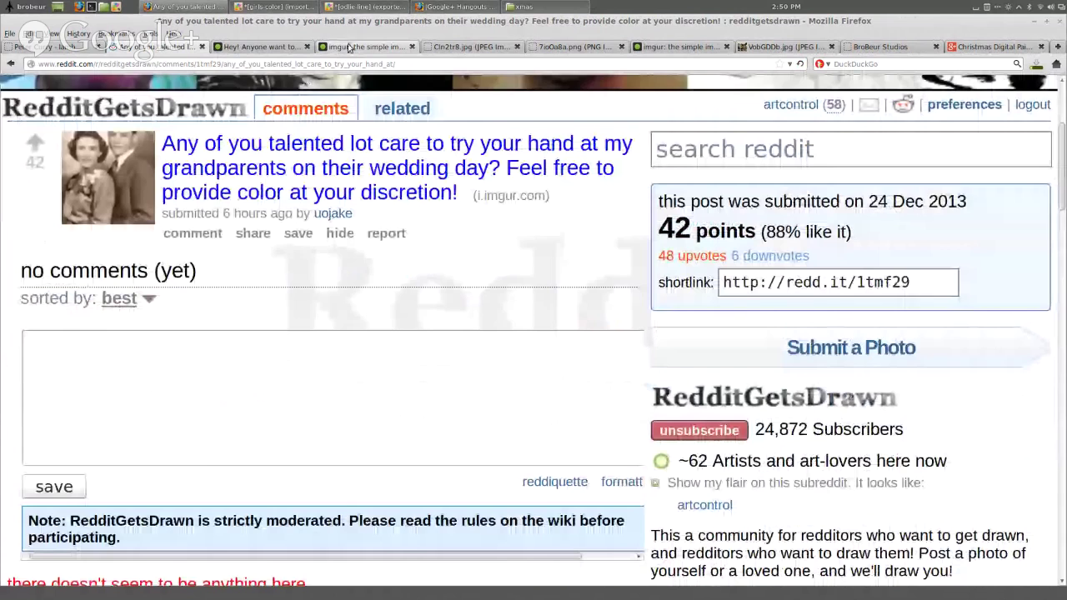
# Return to the uploaded drawings on imgur and create an album from the two images.
pyautogui.click(349, 48)
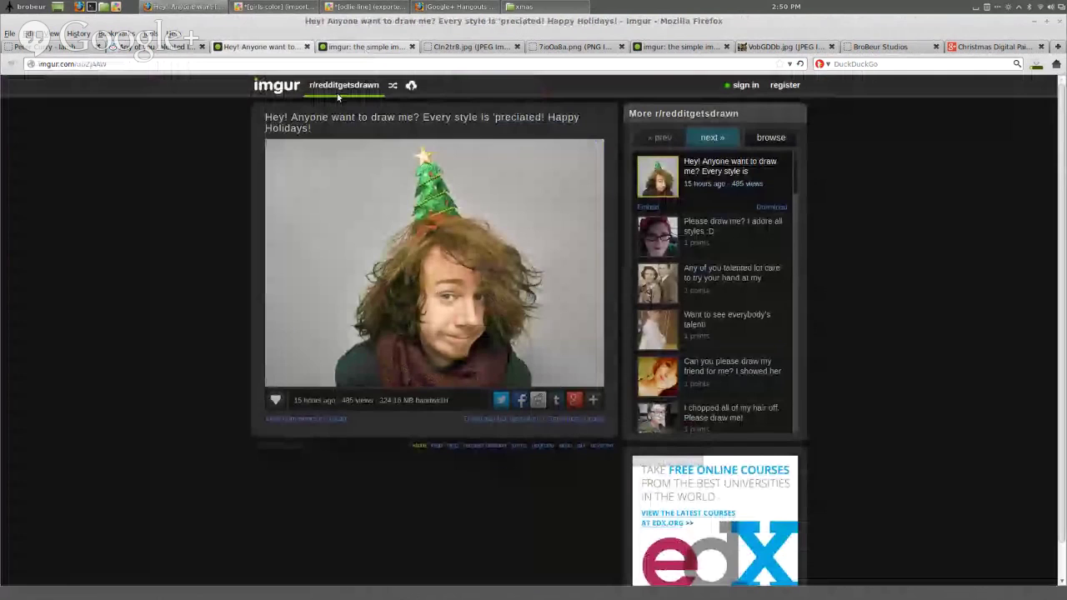
pyautogui.click(360, 48)
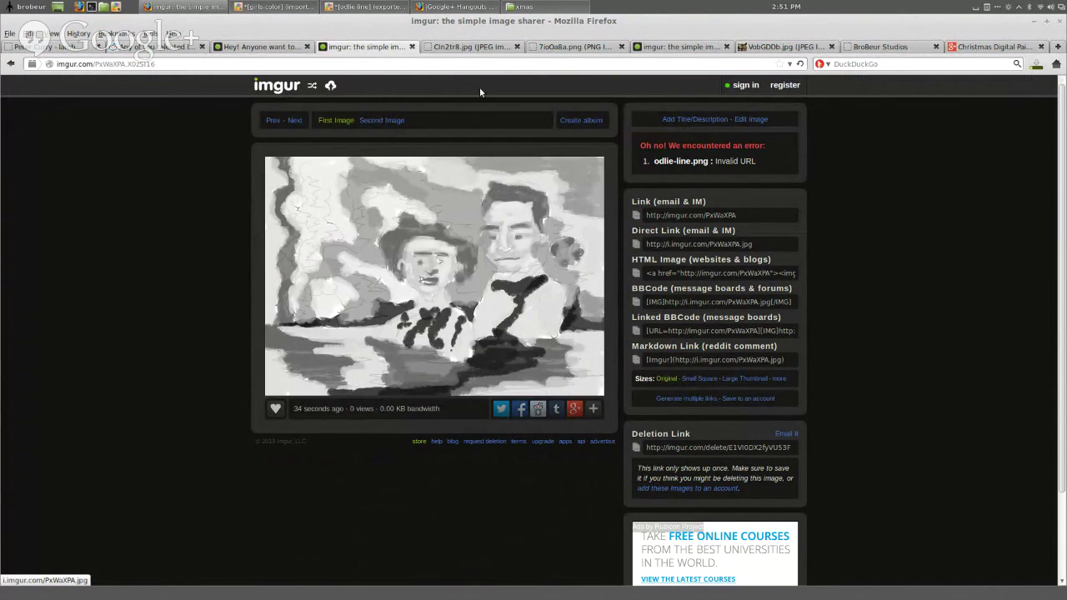
pyautogui.click(583, 122)
pyautogui.click(465, 342)
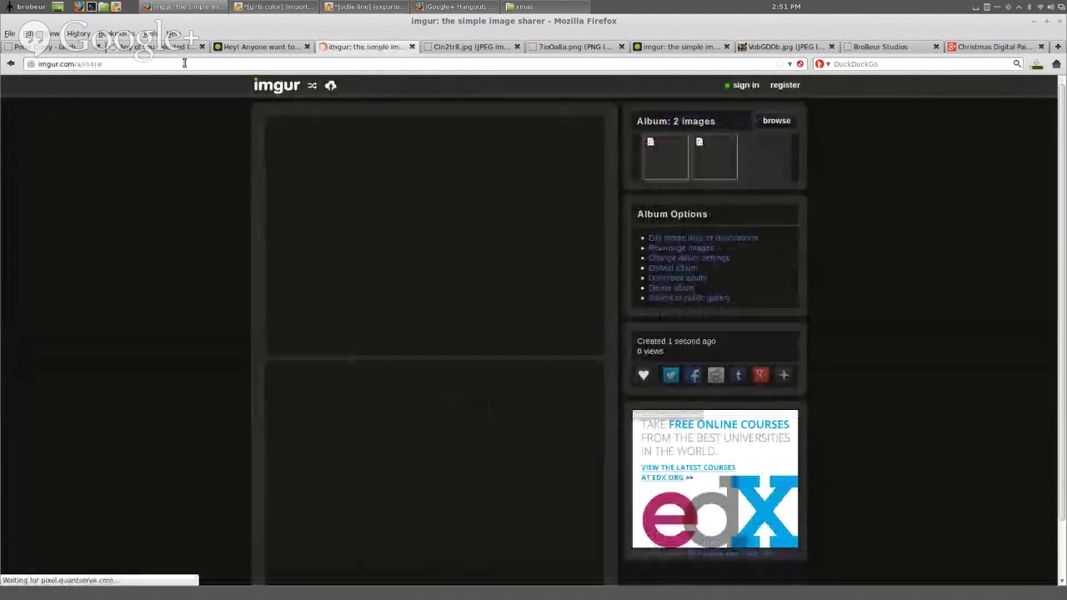
pyautogui.rightClick(184, 62)
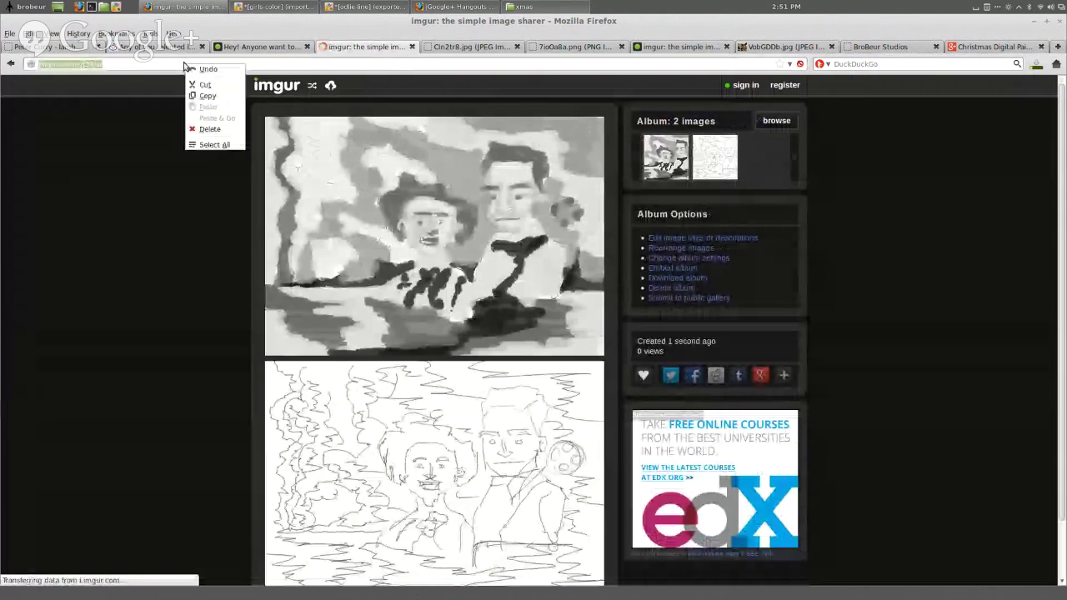
pyautogui.press('Escape')
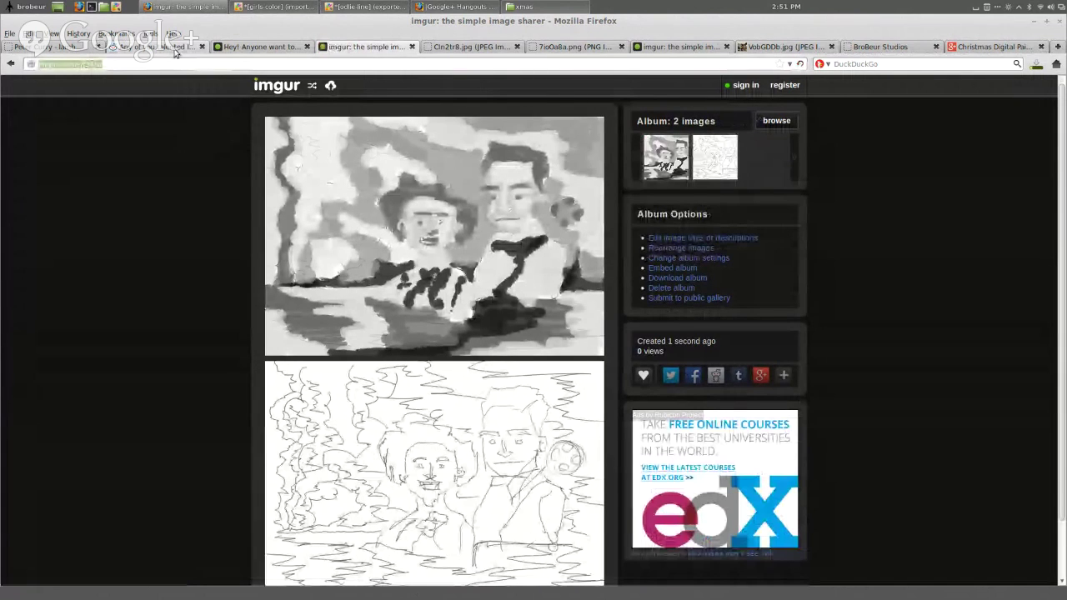
pyautogui.click(174, 51)
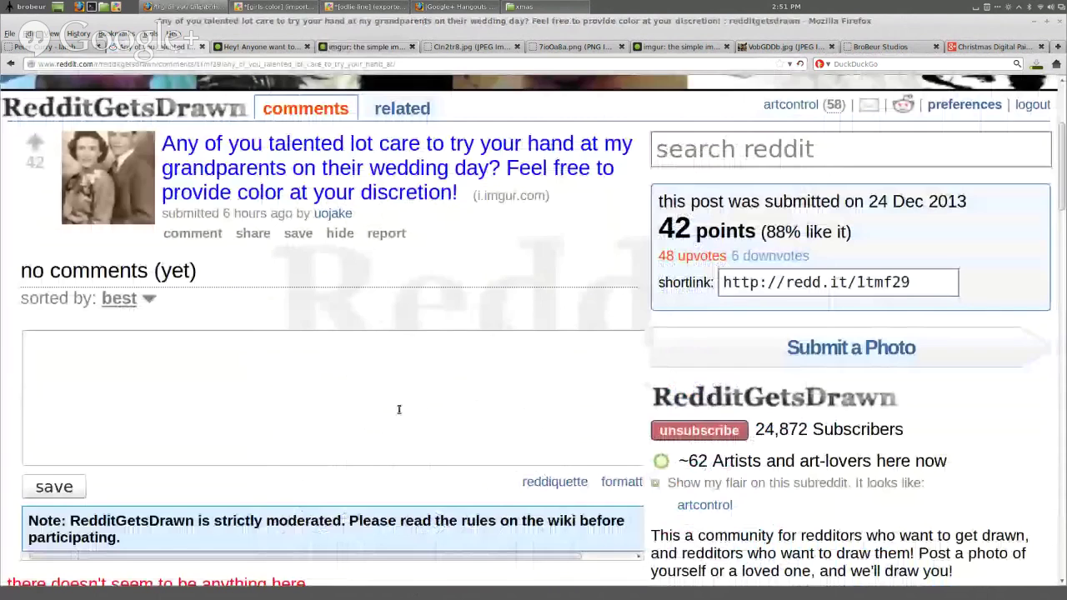
pyautogui.click(398, 409)
pyautogui.write('http://imgur.com/a/r54Jw')
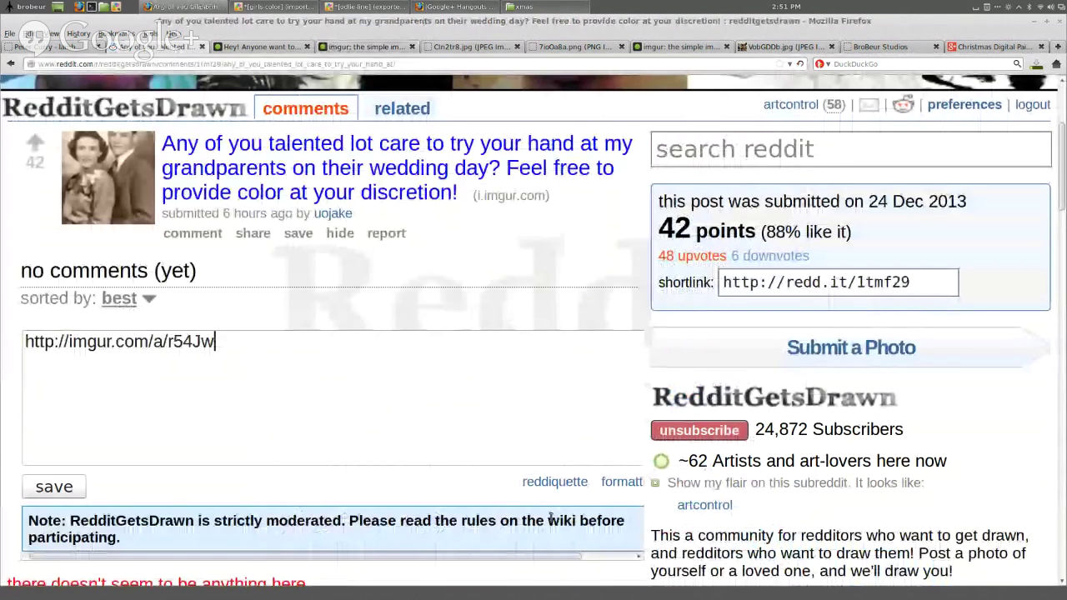
pyautogui.click(46, 489)
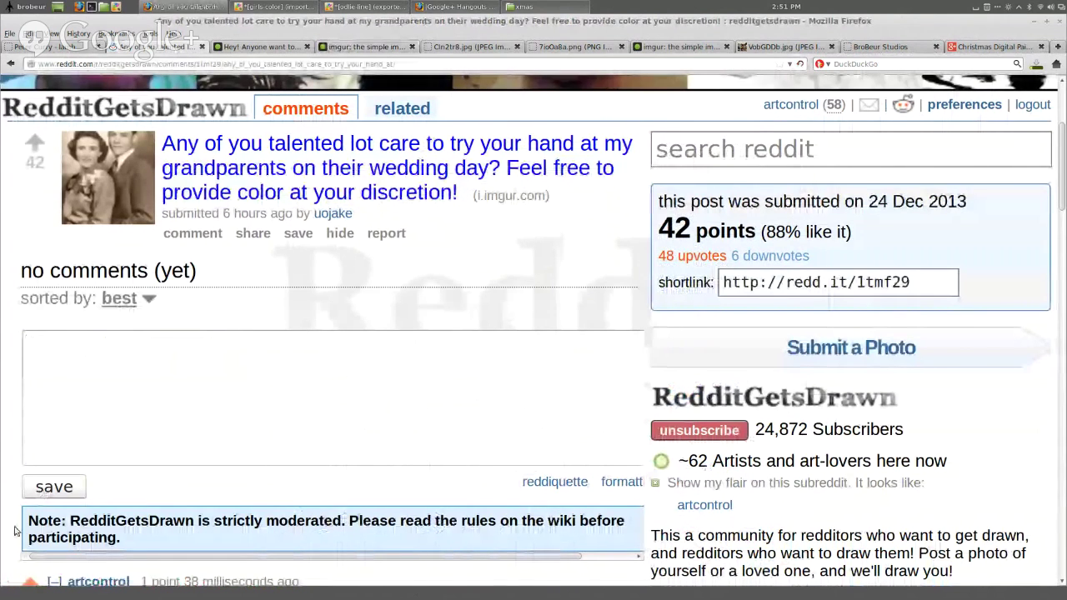
# Open the album link in the posted comment to check both drawings, and return to the request's comments page.
pyautogui.scroll(-5, 78, 361)
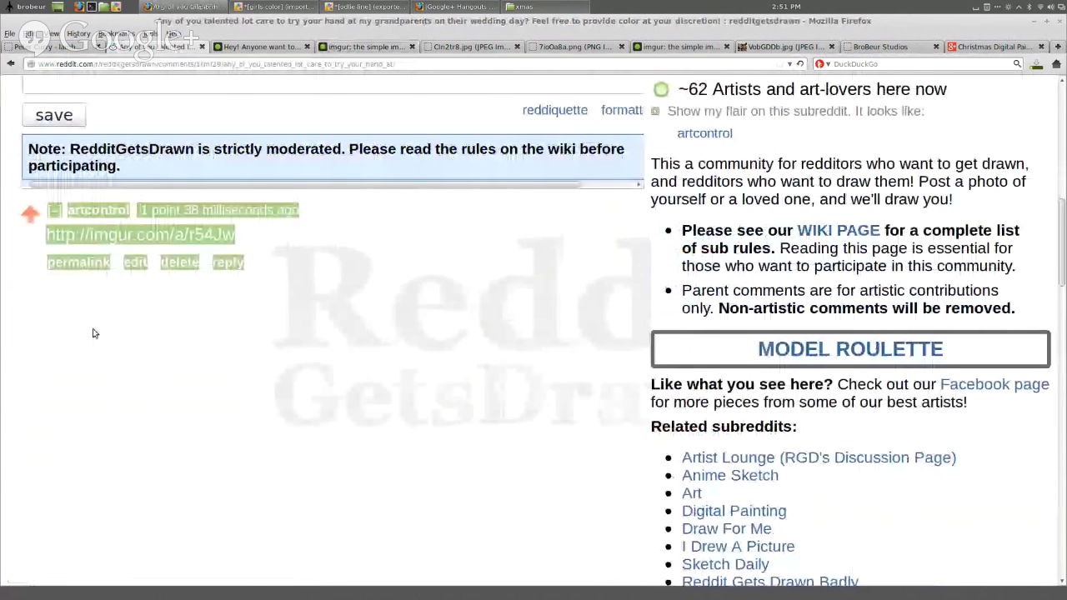
pyautogui.click(140, 235)
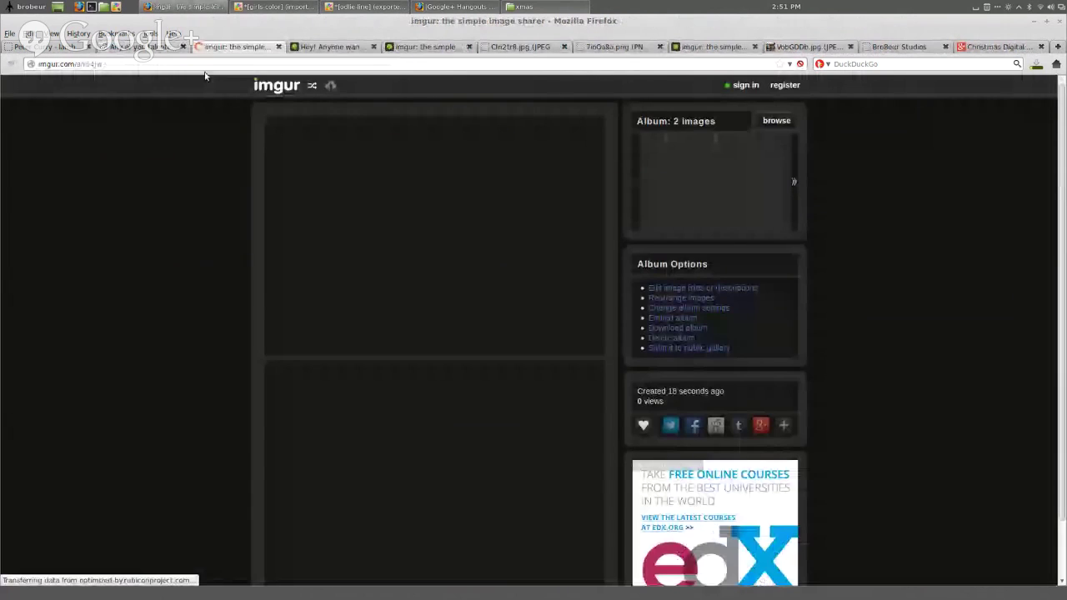
pyautogui.hotkey('ctrl', 'a')
pyautogui.scroll(-1, 159, 469)
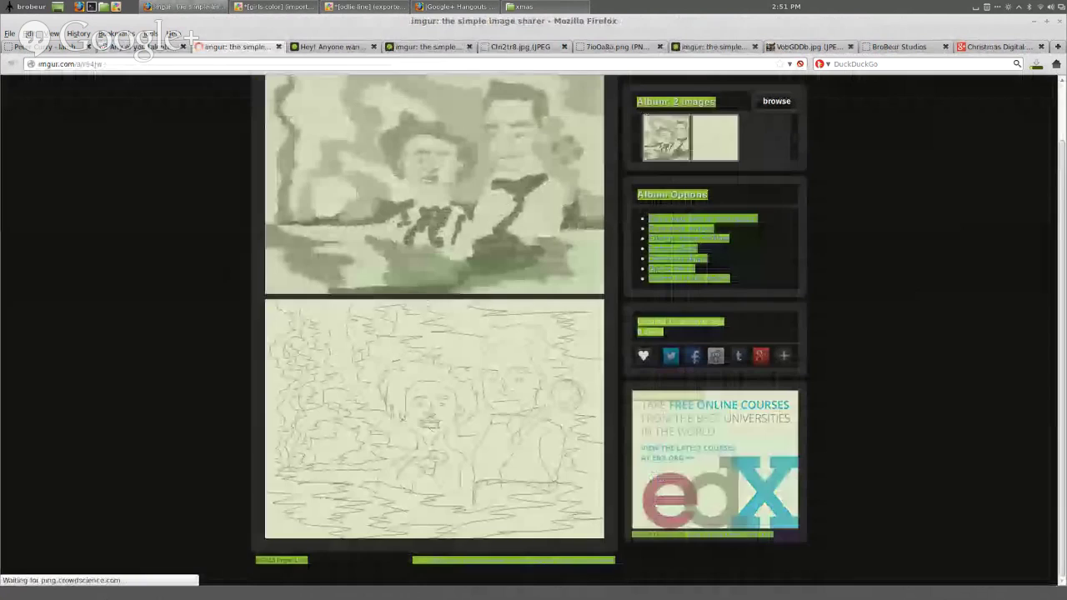
pyautogui.click(90, 92)
pyautogui.scroll(1, 90, 93)
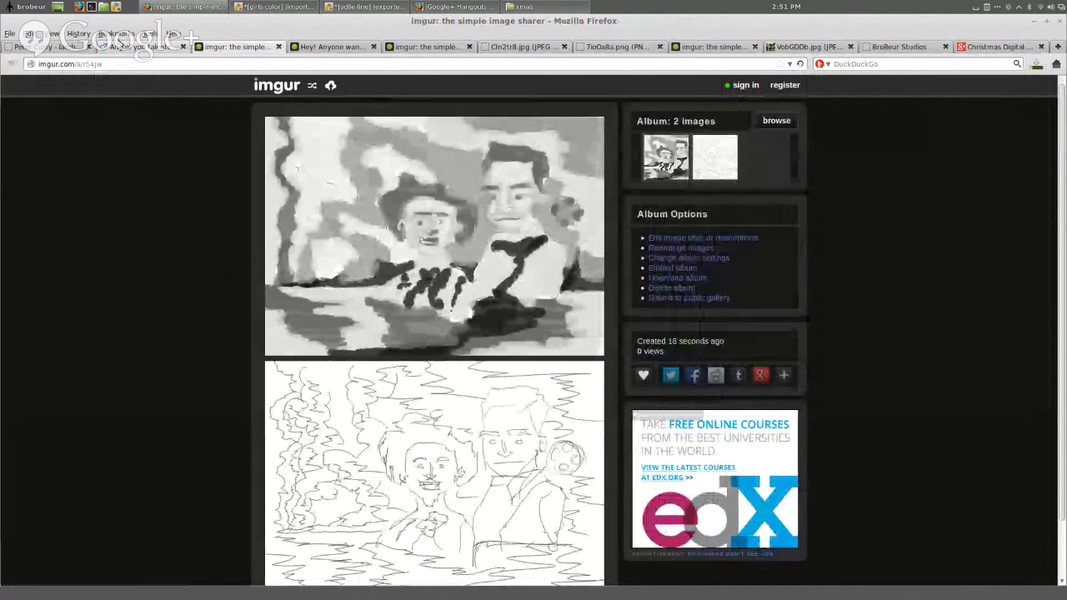
pyautogui.hotkey('ctrl', 'pageup')
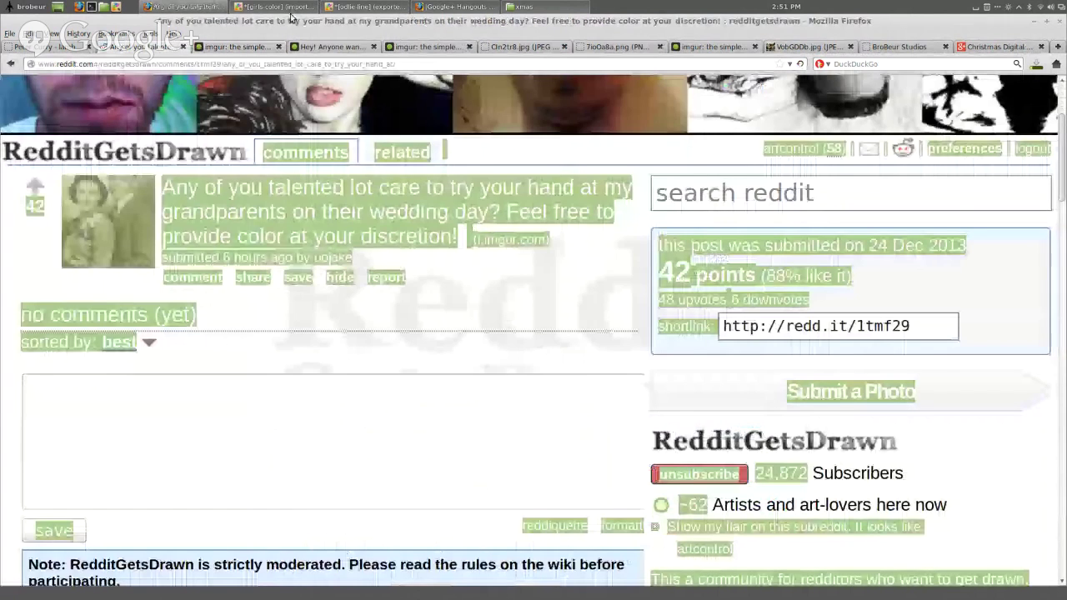
# Go to the RedditGetsDrawn front page and look through the first ten hot requests.
pyautogui.scroll(3, 200, 296)
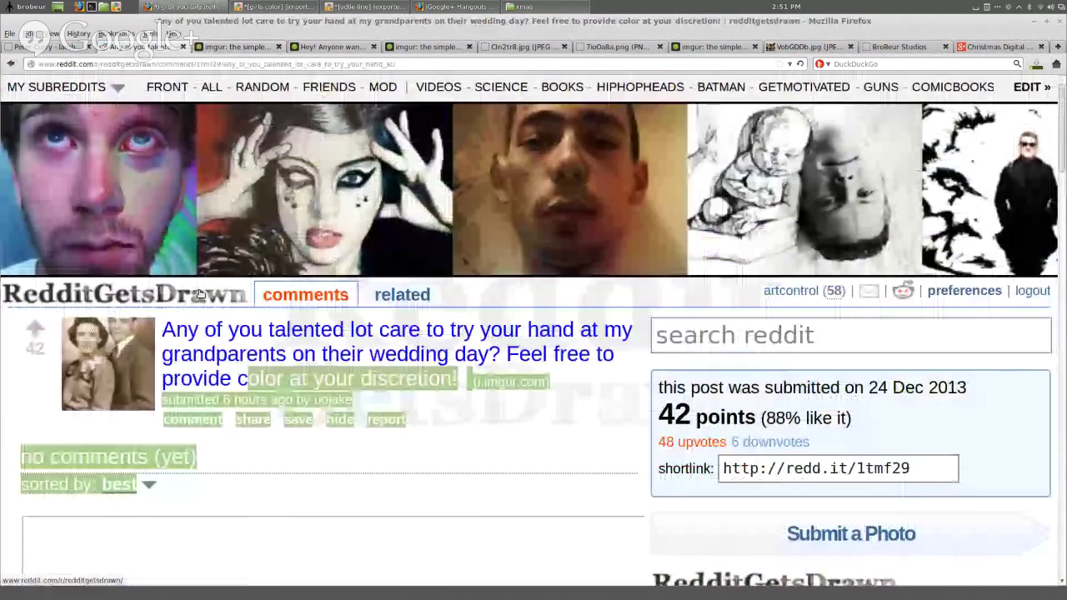
pyautogui.click(200, 295)
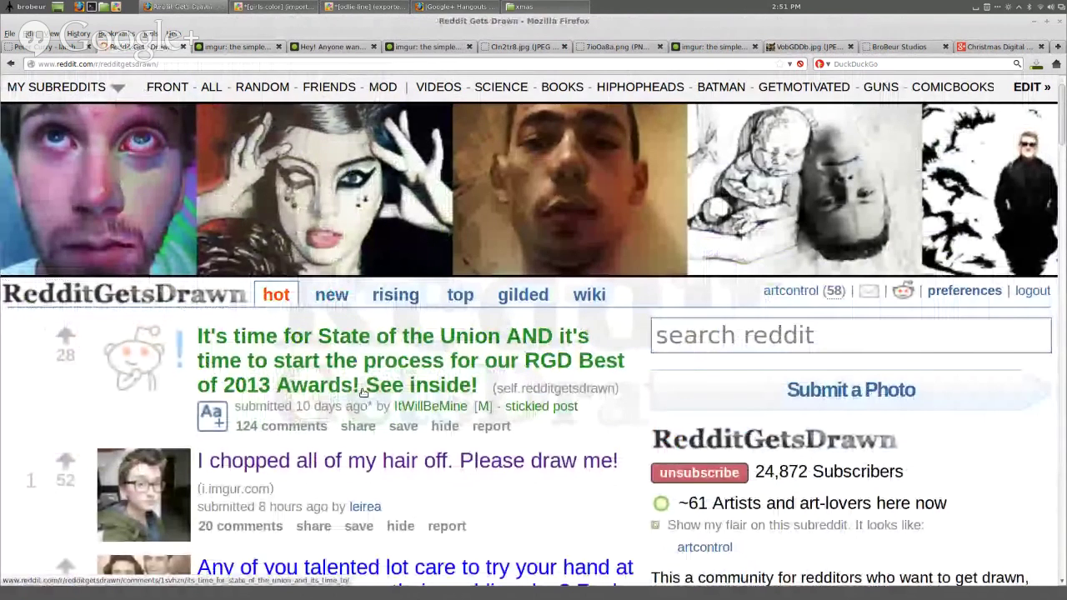
pyautogui.scroll(-3, 363, 392)
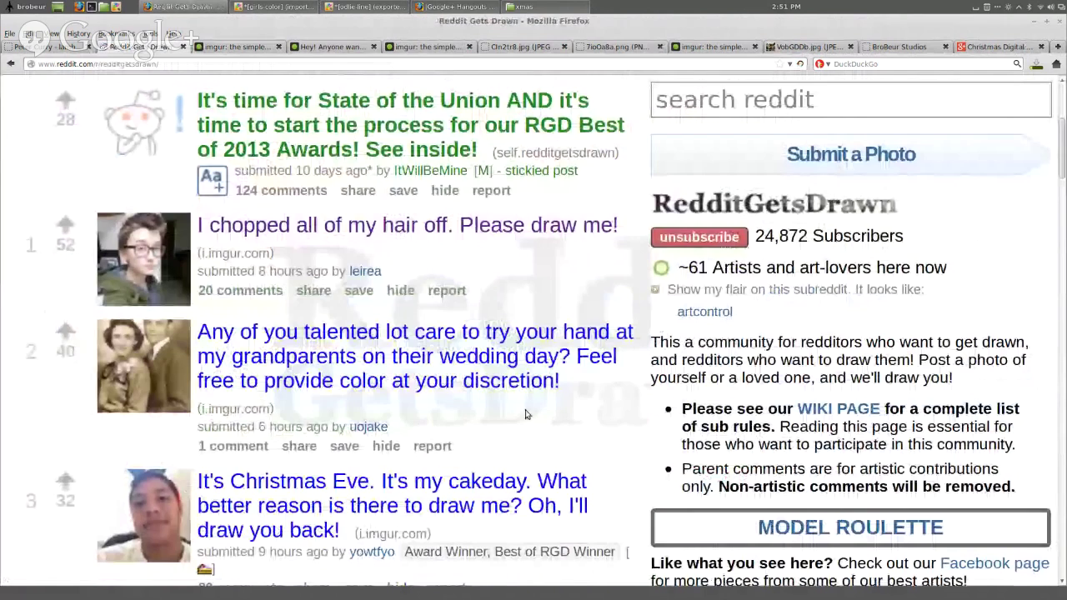
pyautogui.scroll(-4, 473, 457)
pyautogui.moveTo(525, 414); pyautogui.dragTo(514, 459)
pyautogui.scroll(-2, 510, 467)
pyautogui.scroll(-3, 522, 358)
pyautogui.scroll(-2, 515, 459)
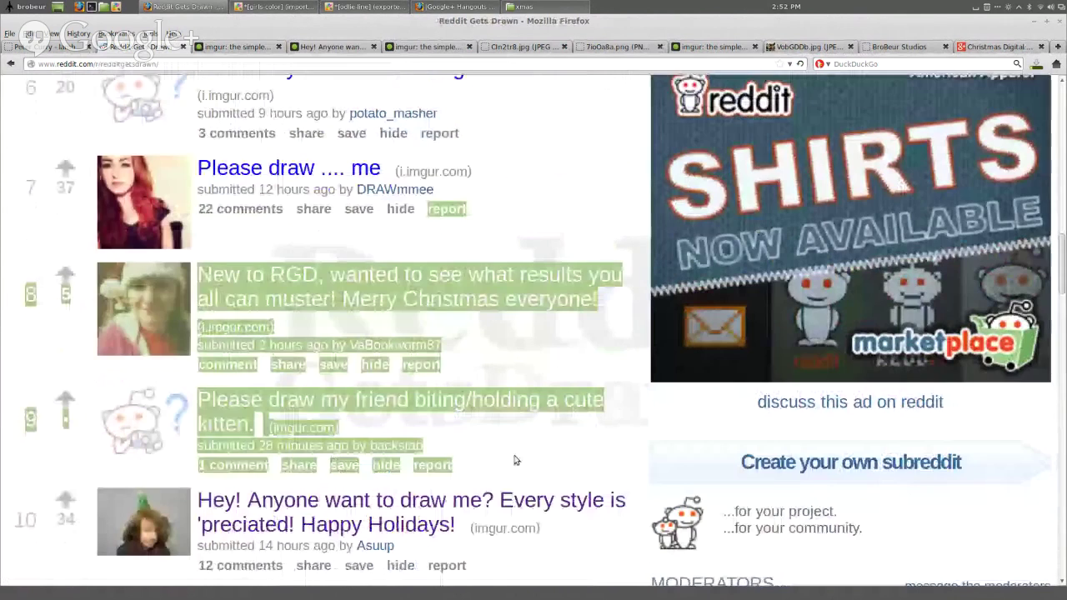
pyautogui.click(514, 459)
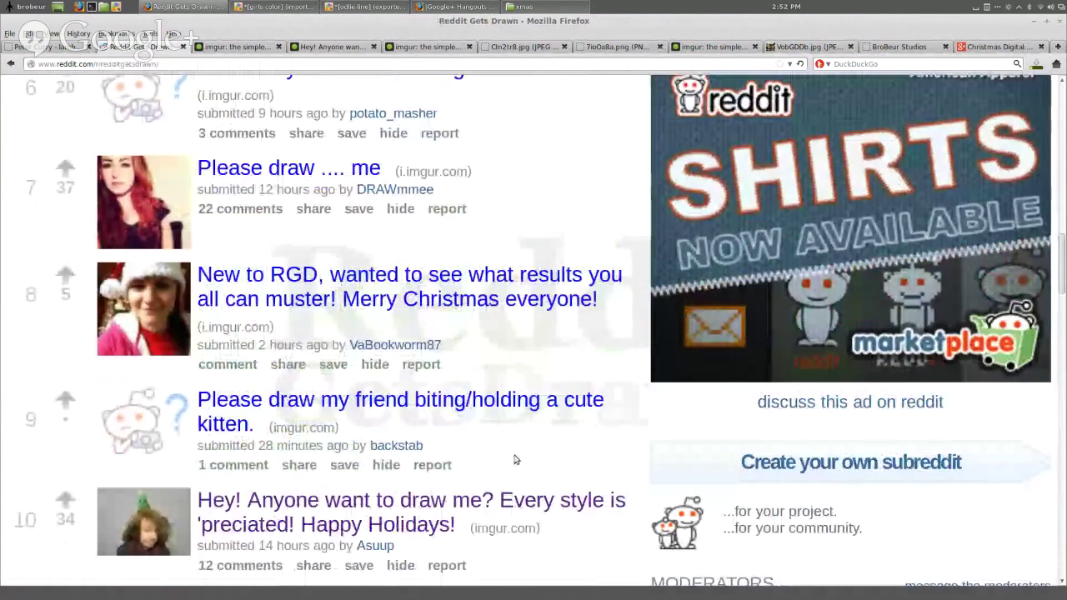
# Look further down the hot requests, view the photo of "Care to draw my girlfriend? :D" and return to the list.
pyautogui.scroll(-3, 514, 459)
pyautogui.moveTo(514, 459)
pyautogui.mouseDown()
pyautogui.moveTo(519, 506)
pyautogui.moveTo(501, 458)
pyautogui.mouseUp()
pyautogui.scroll(-3, 500, 458)
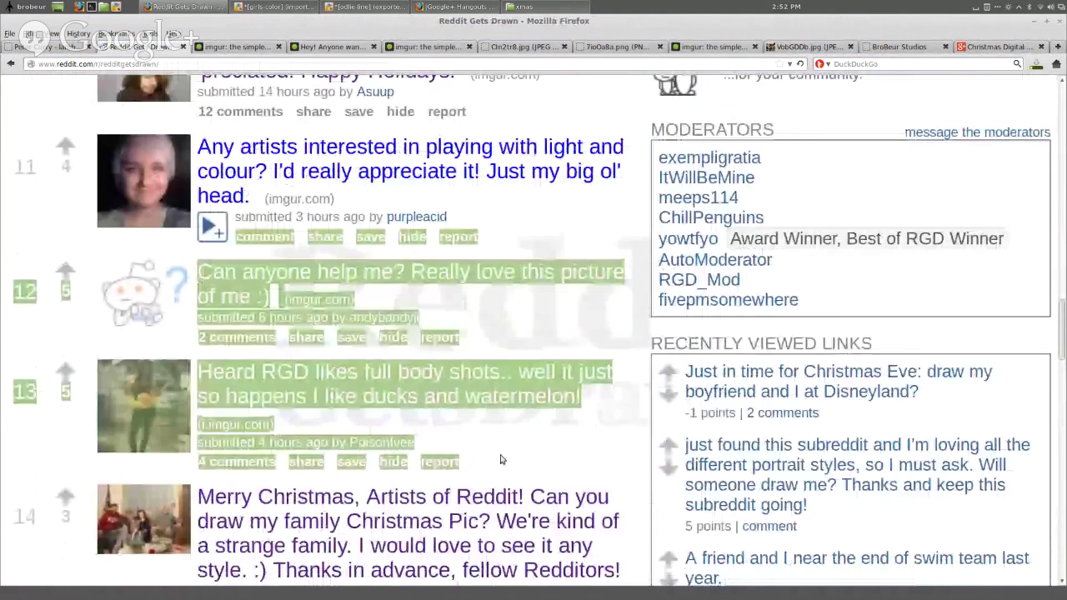
pyautogui.click(498, 460)
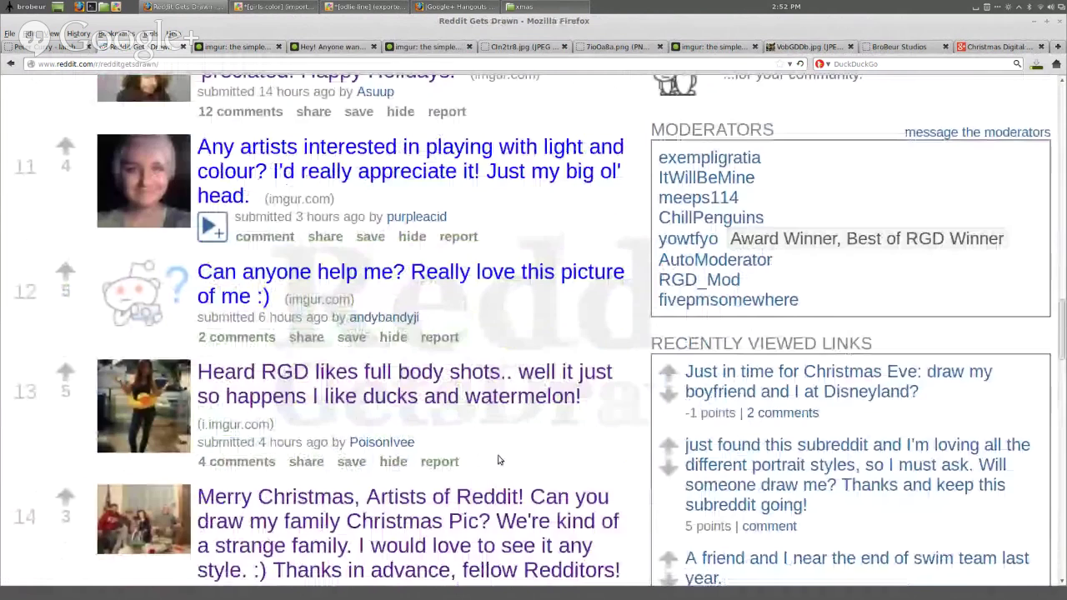
pyautogui.scroll(-3, 499, 460)
pyautogui.click(462, 434)
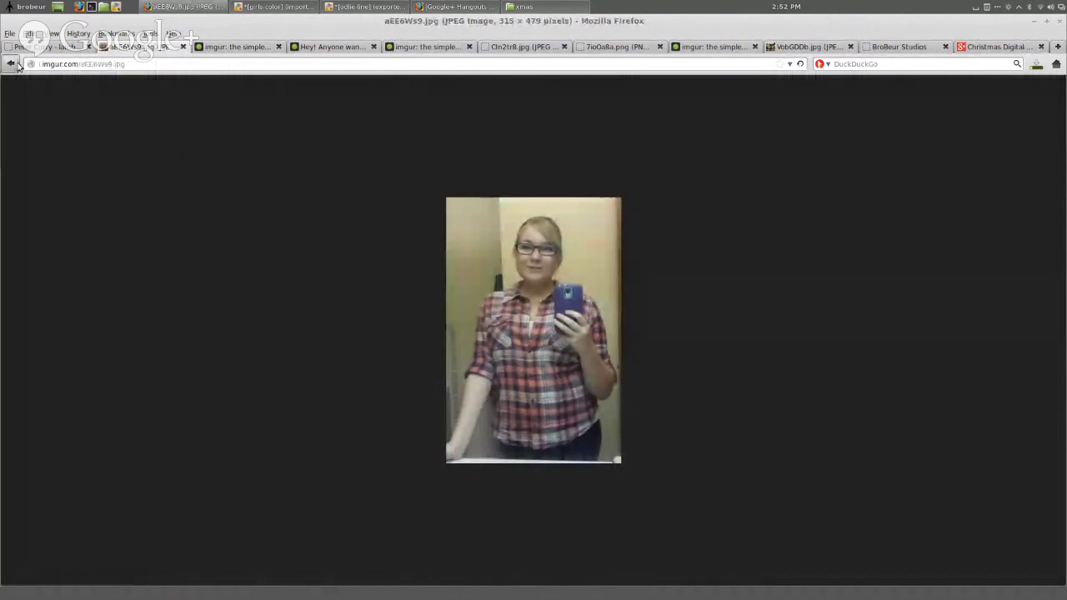
pyautogui.hotkey('alt', 'Left')
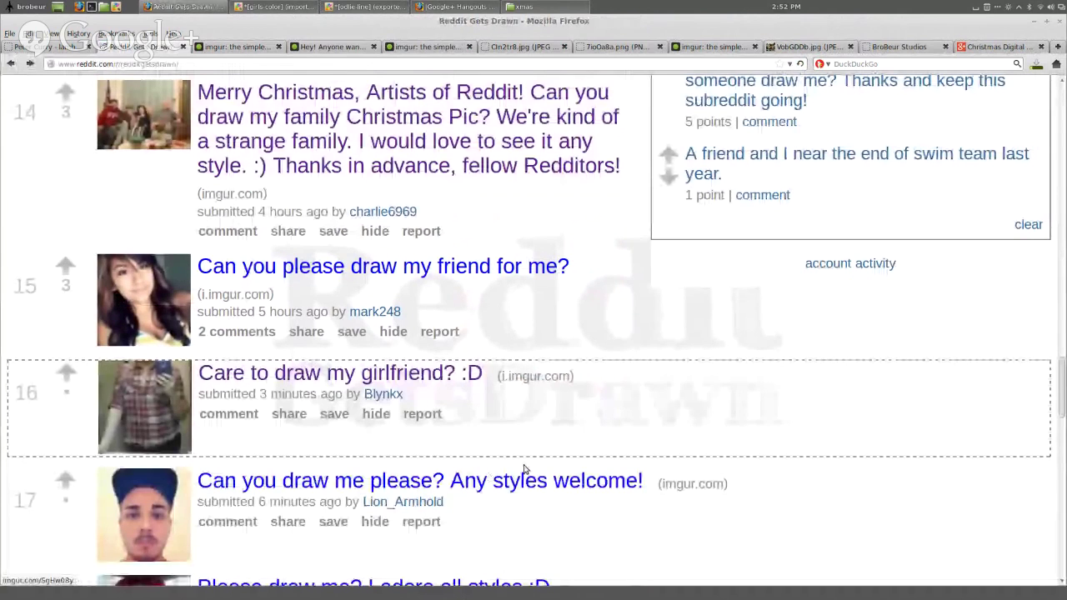
# View the photo of the "If anyone wants to try it, it'd be lovely!" request and return to browsing the list.
pyautogui.moveTo(524, 469)
pyautogui.mouseDown()
pyautogui.moveTo(489, 553)
pyautogui.moveTo(502, 408)
pyautogui.moveTo(530, 453)
pyautogui.mouseUp()
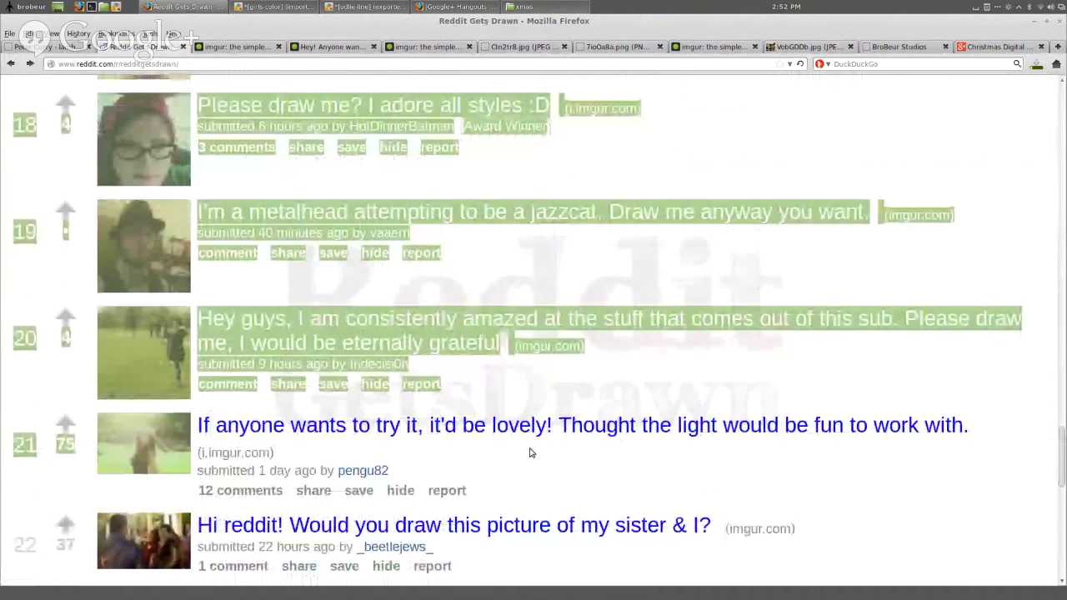
pyautogui.click(500, 426)
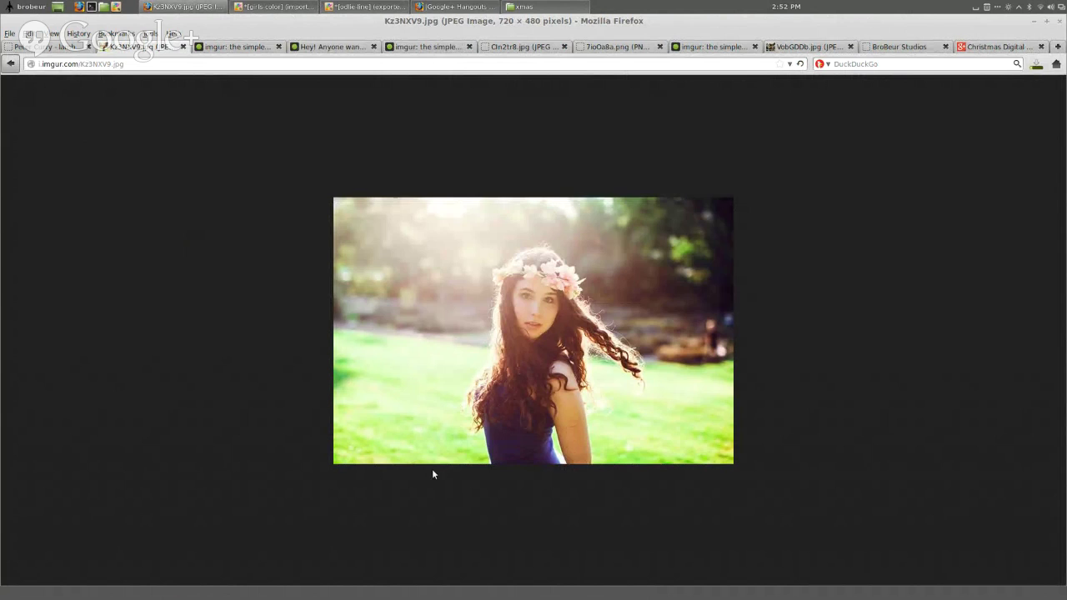
pyautogui.hotkey('alt', 'Left')
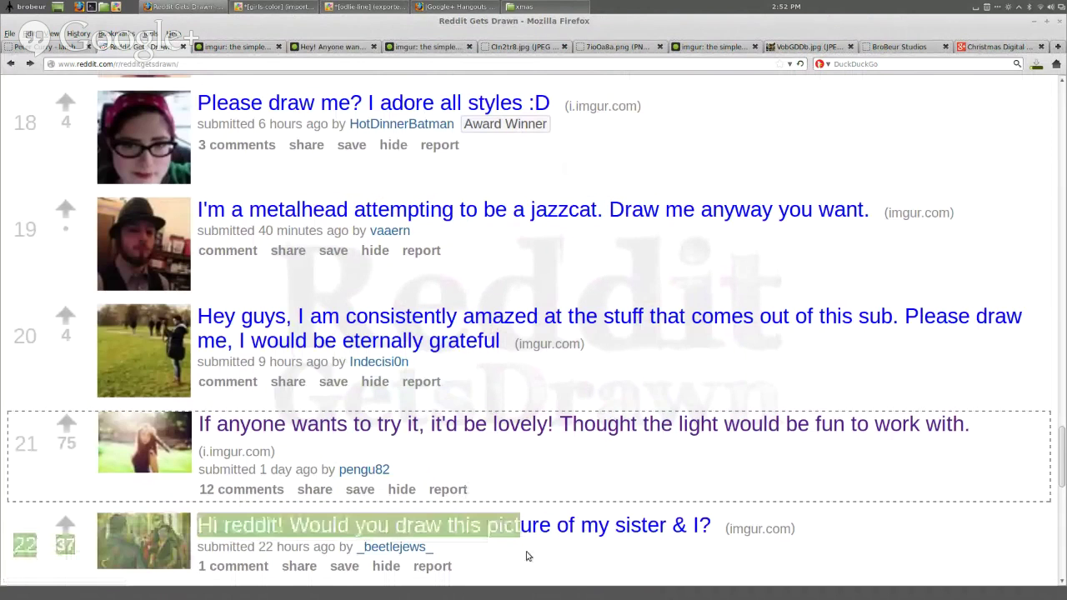
pyautogui.moveTo(526, 556); pyautogui.dragTo(534, 398)
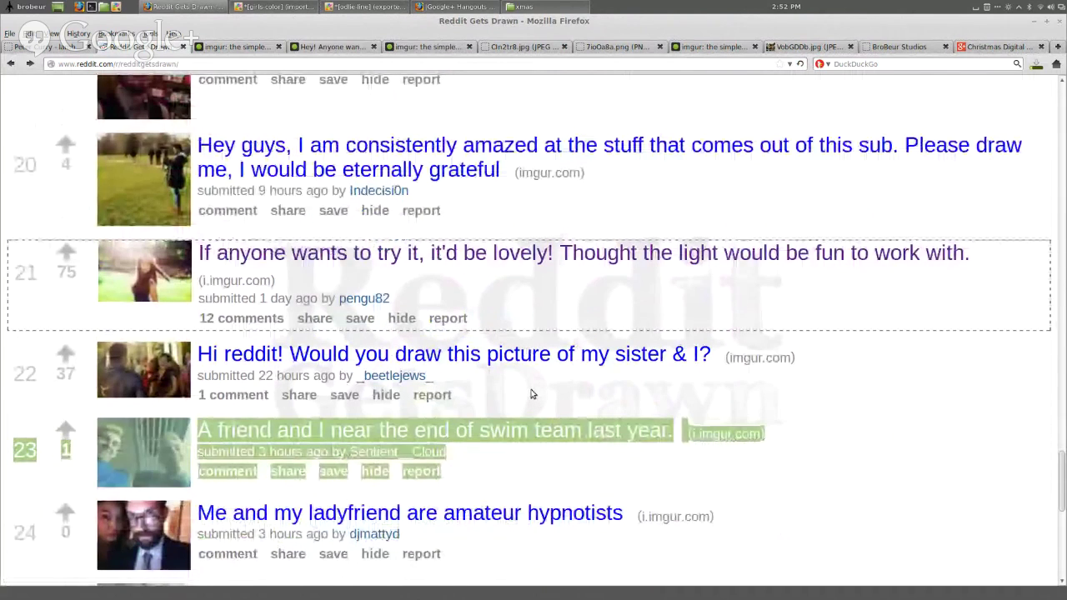
# Look through the last hot requests and open the comments of "Another photo from my last photoshoot! All styles welcome!".
pyautogui.click(535, 398)
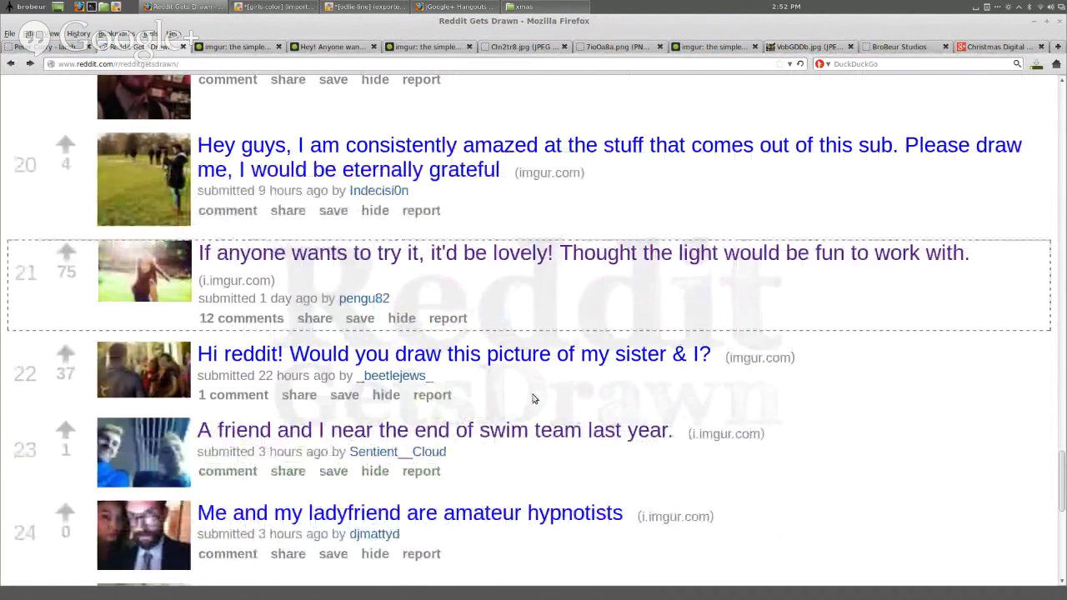
pyautogui.moveTo(535, 399); pyautogui.dragTo(504, 542)
pyautogui.click(512, 494)
pyautogui.scroll(-2, 502, 515)
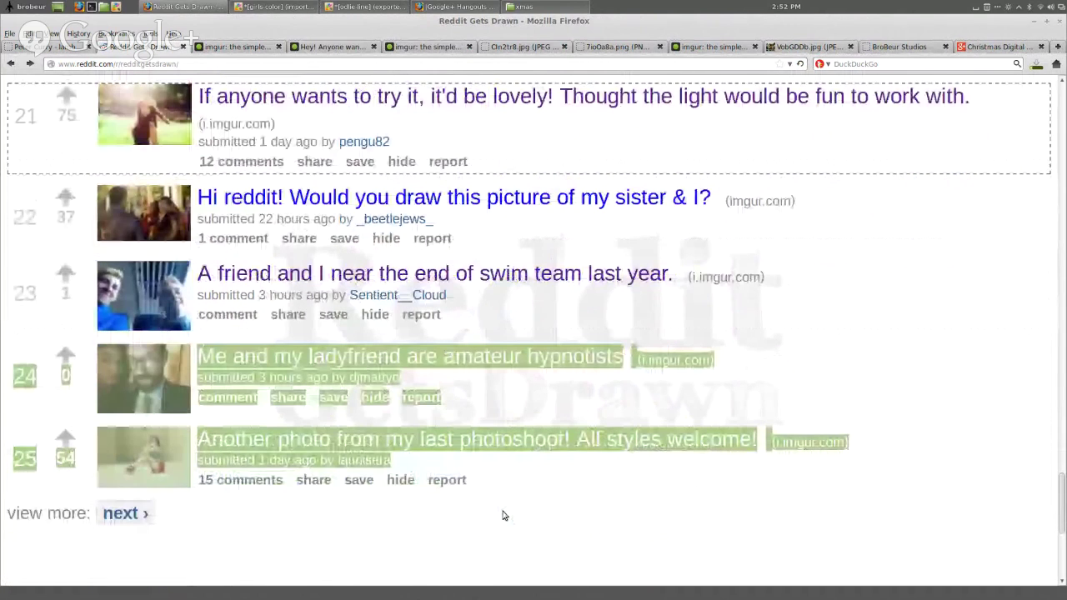
pyautogui.click(256, 482)
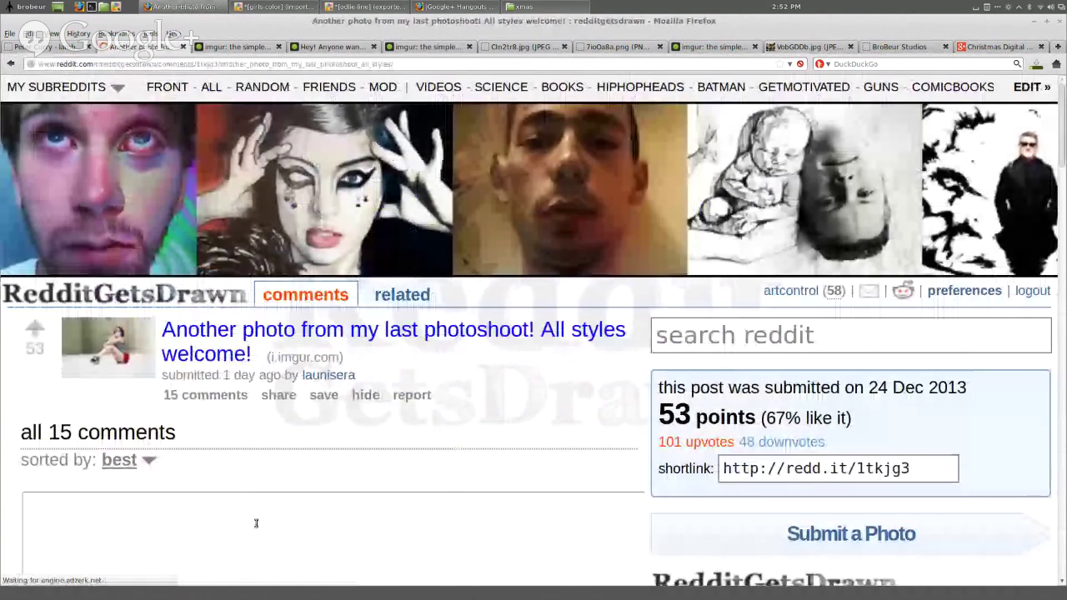
# Read the top comments, view the linked drawing QqJdpKY.png in a separate tab and return to the request's comments.
pyautogui.scroll(-7, 256, 523)
pyautogui.tripleClick(238, 317)
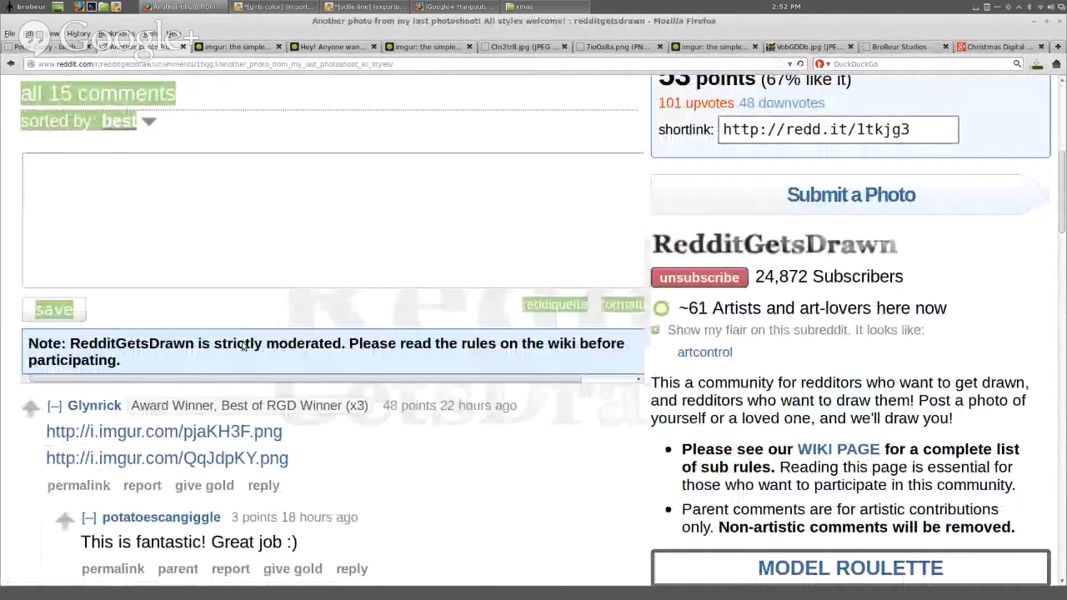
pyautogui.scroll(-5, 244, 345)
pyautogui.moveTo(244, 345); pyautogui.dragTo(422, 91)
pyautogui.click(422, 91)
pyautogui.scroll(1, 415, 150)
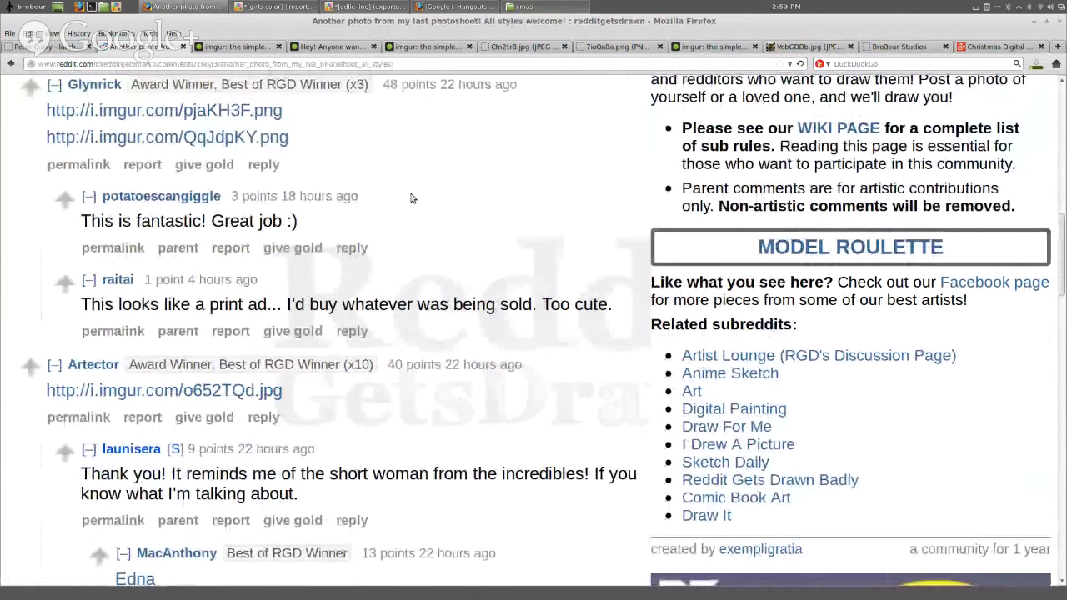
pyautogui.rightClick(235, 139)
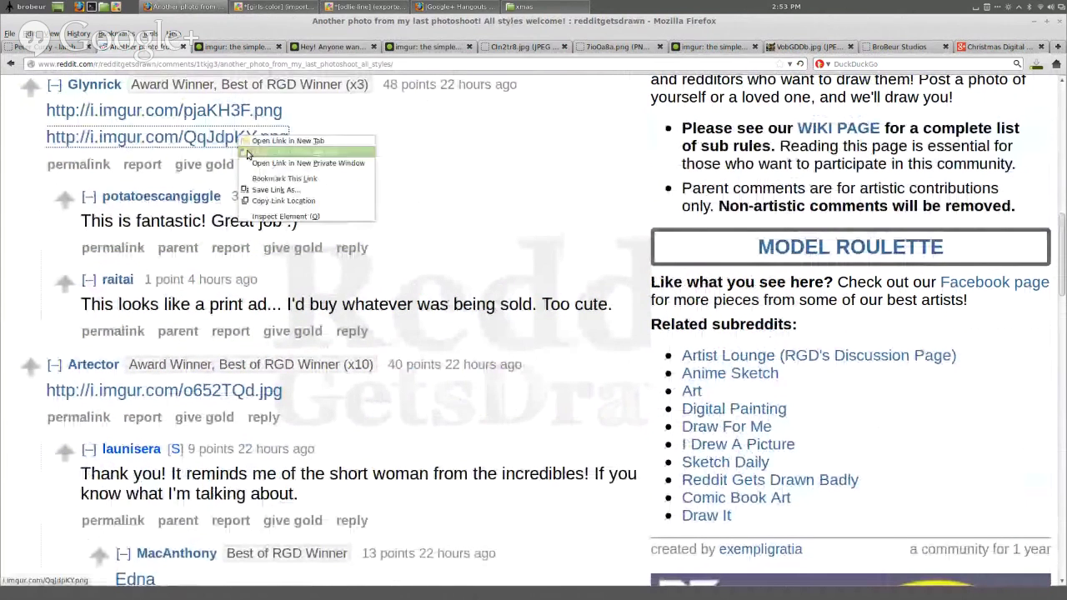
pyautogui.click(250, 144)
pyautogui.click(231, 47)
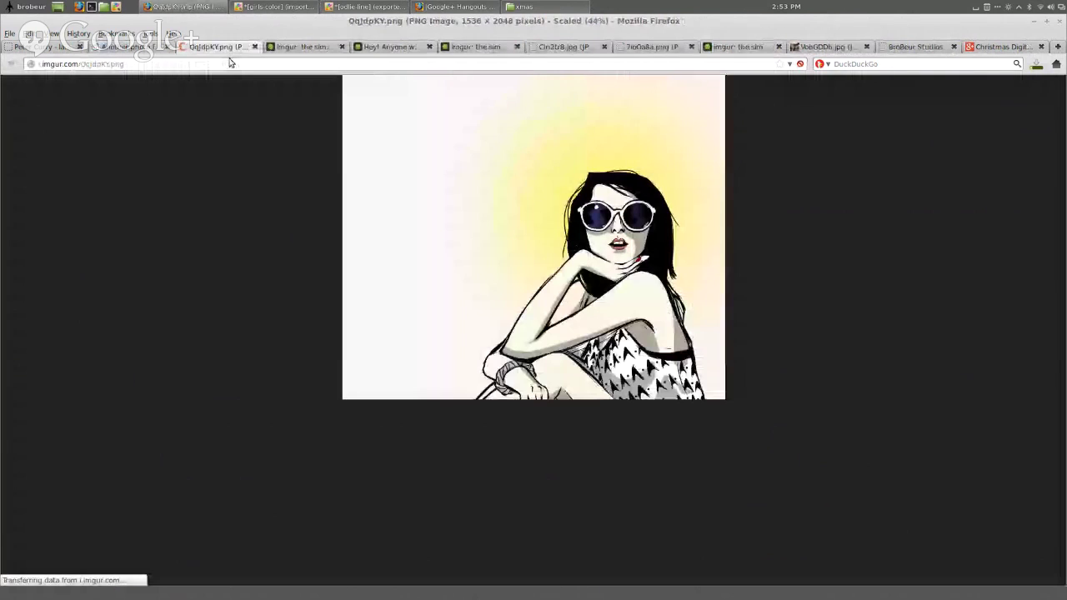
pyautogui.click(152, 50)
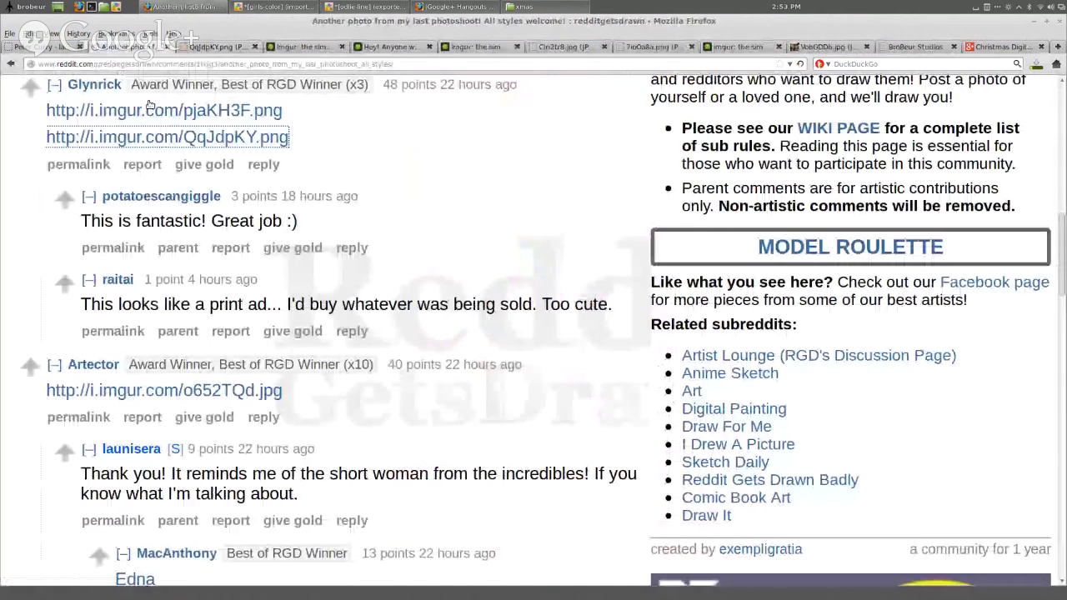
# View the linked drawings pjaKH3F.png and o652TQd.jpg in separate tabs, close both and return to the comments page.
pyautogui.middleClick(150, 108)
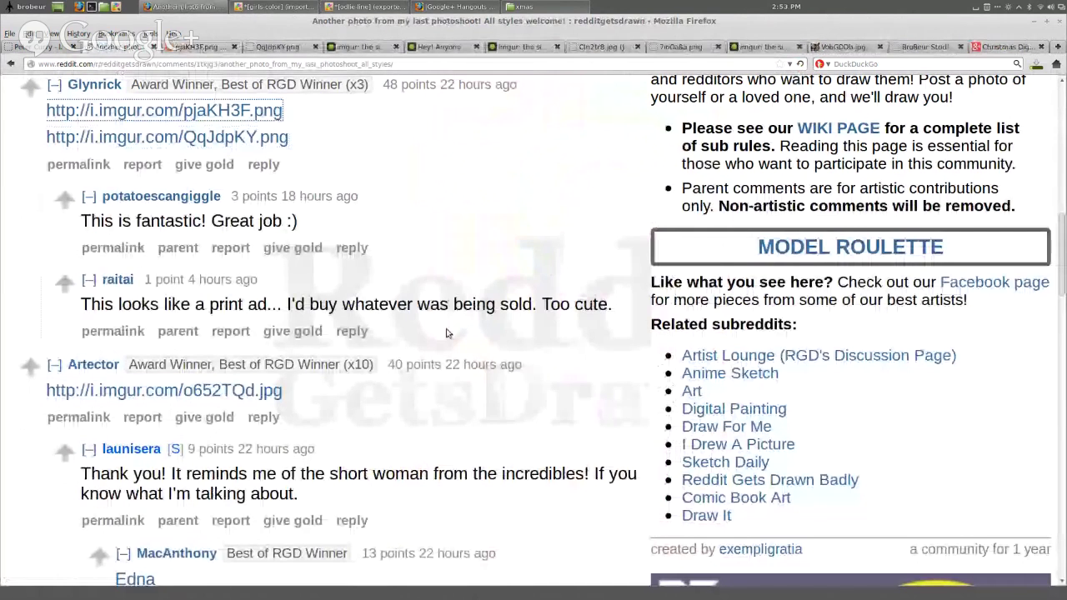
pyautogui.rightClick(282, 396)
pyautogui.click(296, 402)
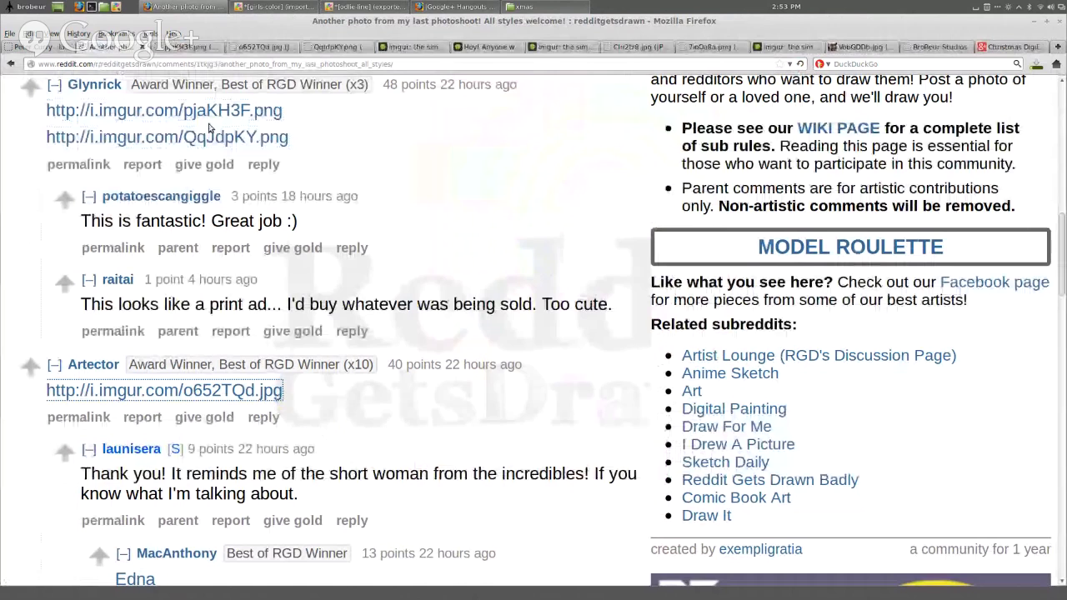
pyautogui.click(190, 50)
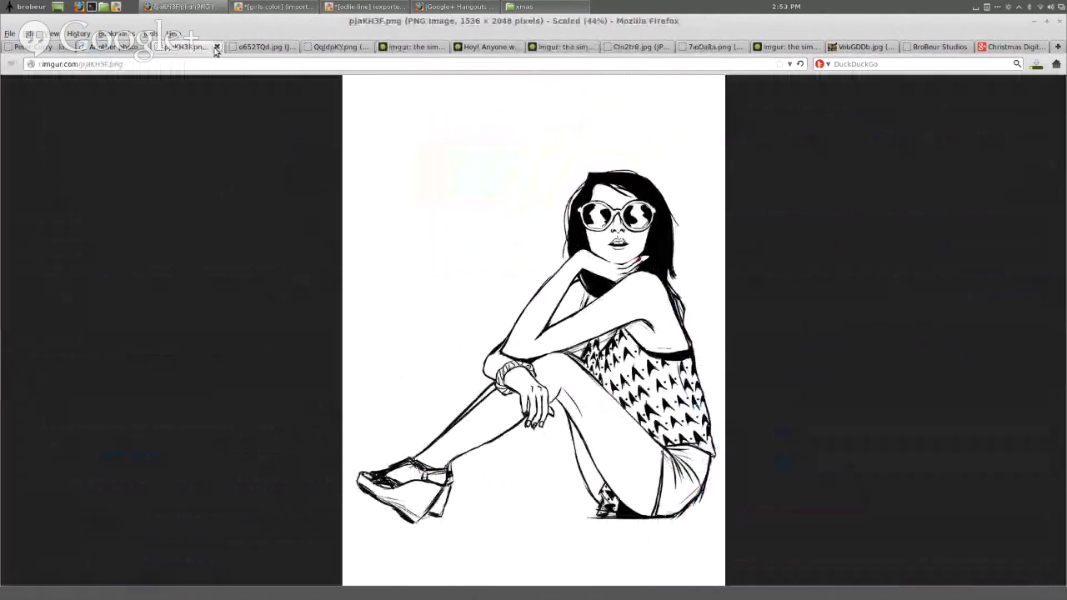
pyautogui.click(216, 48)
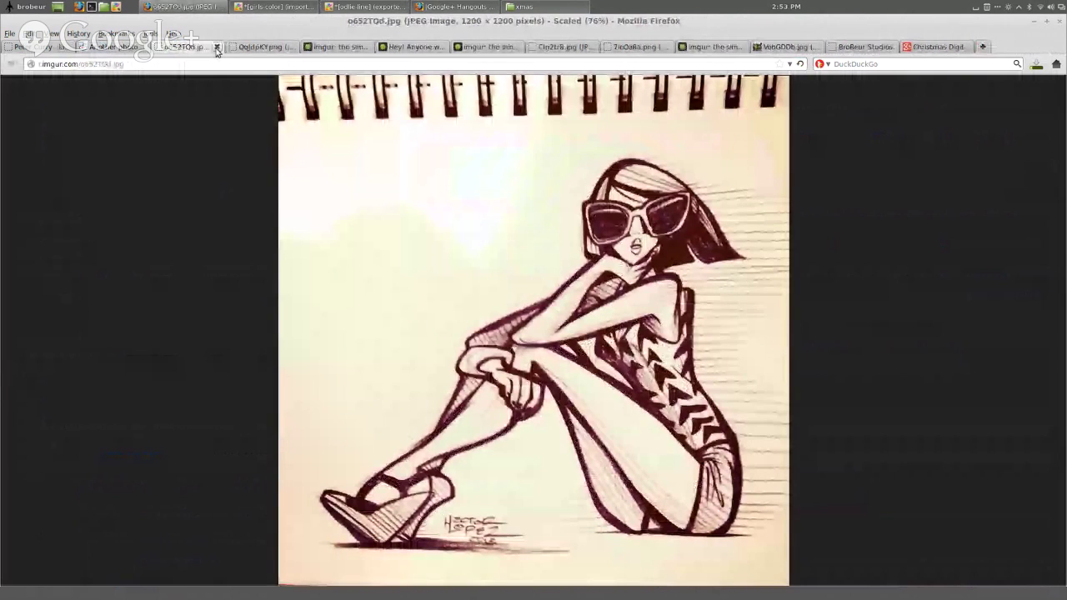
pyautogui.click(217, 47)
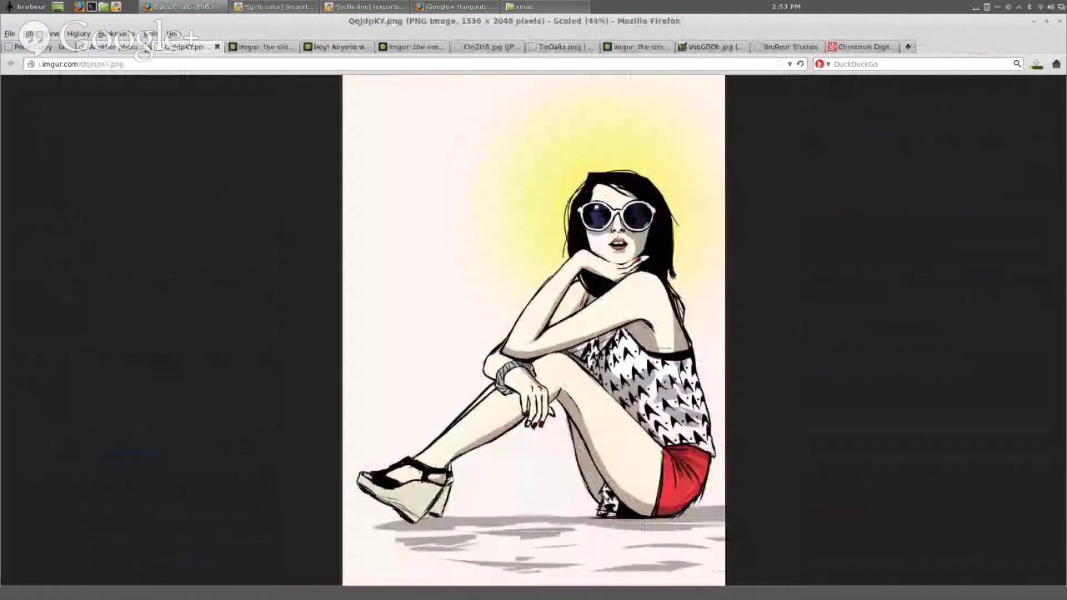
pyautogui.click(140, 47)
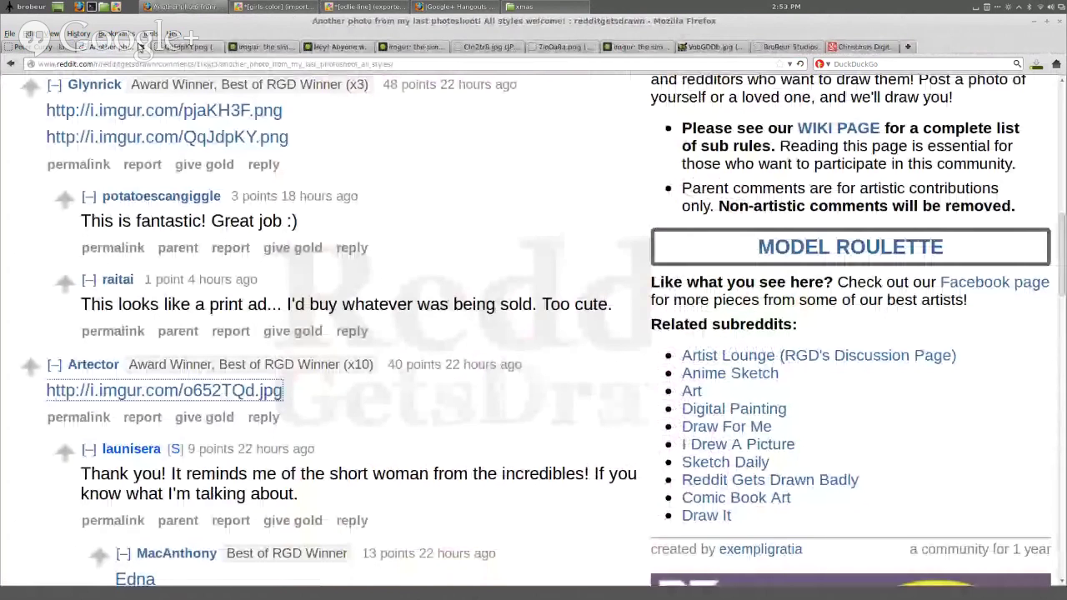
# Read through the remaining comments on the request and open its original photo.
pyautogui.scroll(-5, 333, 333)
pyautogui.moveTo(81, 230); pyautogui.dragTo(519, 446)
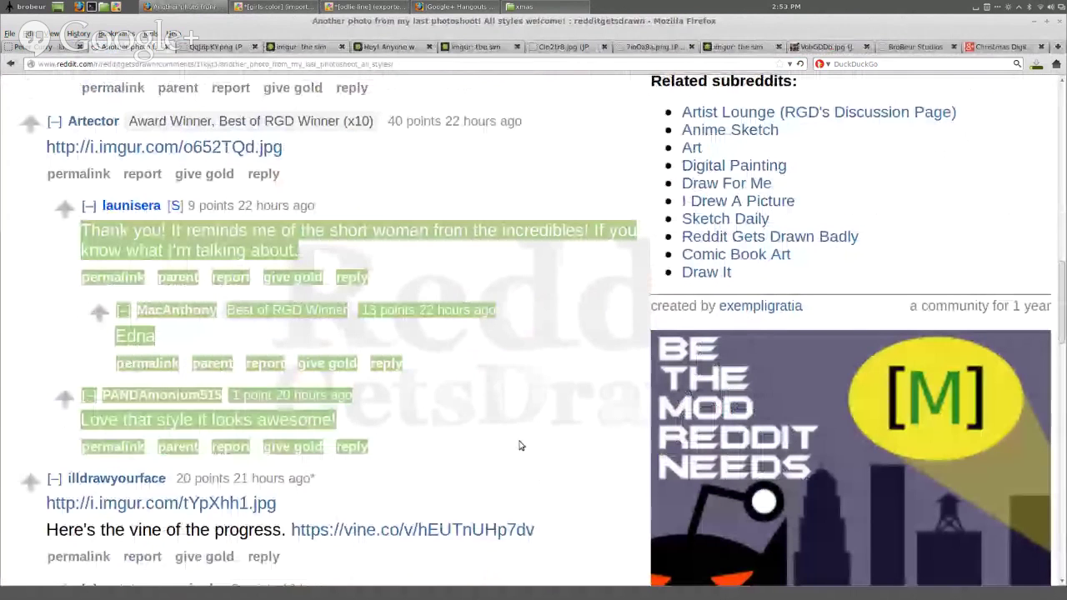
pyautogui.press('Return')
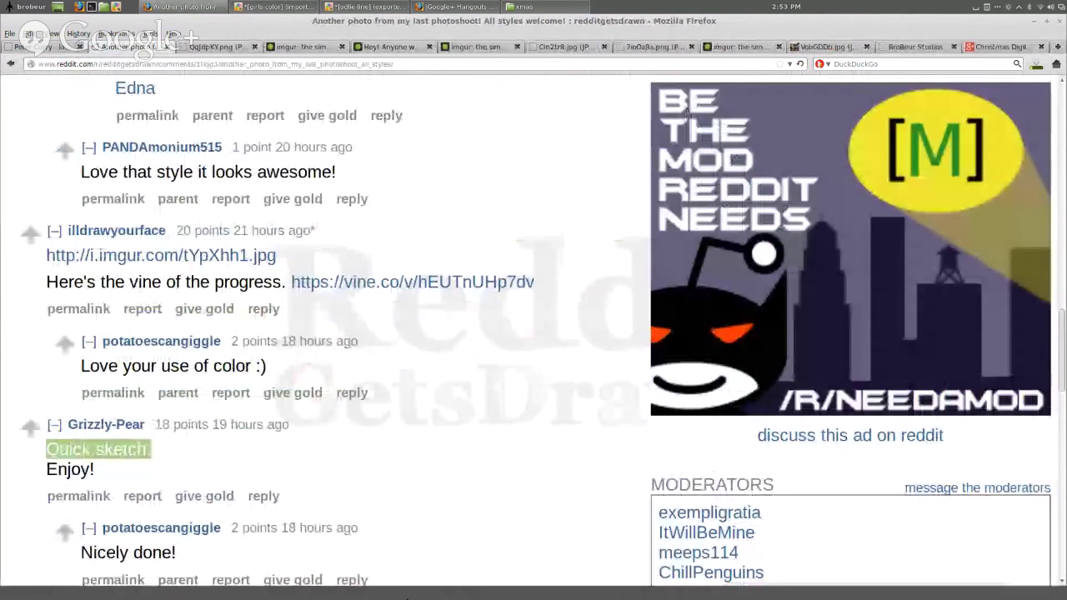
pyautogui.click(425, 452)
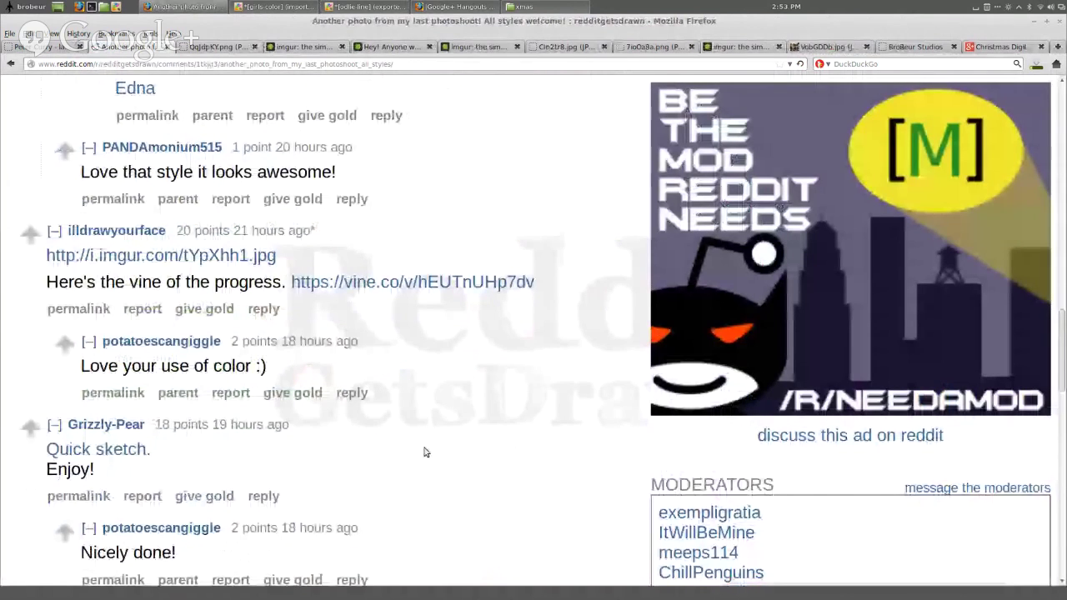
pyautogui.scroll(-6, 425, 452)
pyautogui.moveTo(425, 452); pyautogui.dragTo(465, 350)
pyautogui.click(465, 350)
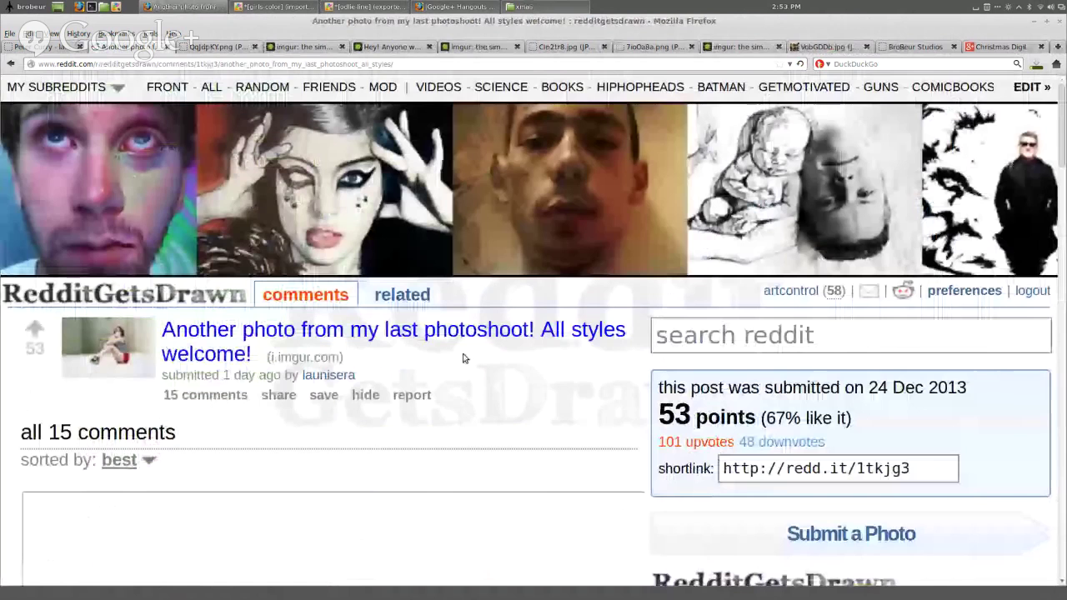
pyautogui.click(464, 348)
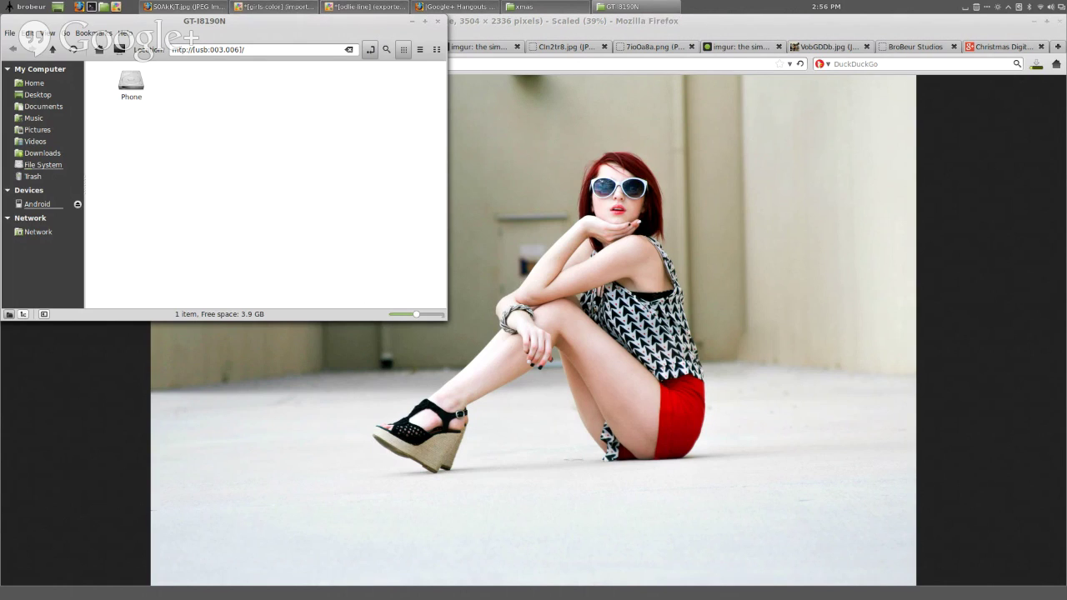
# Switch to the odlie-line image in GIMP, add a transparent 2001 × 1410 px layer and hide Layer #2.
pyautogui.click(347, 6)
pyautogui.rightClick(431, 192)
pyautogui.click(525, 266)
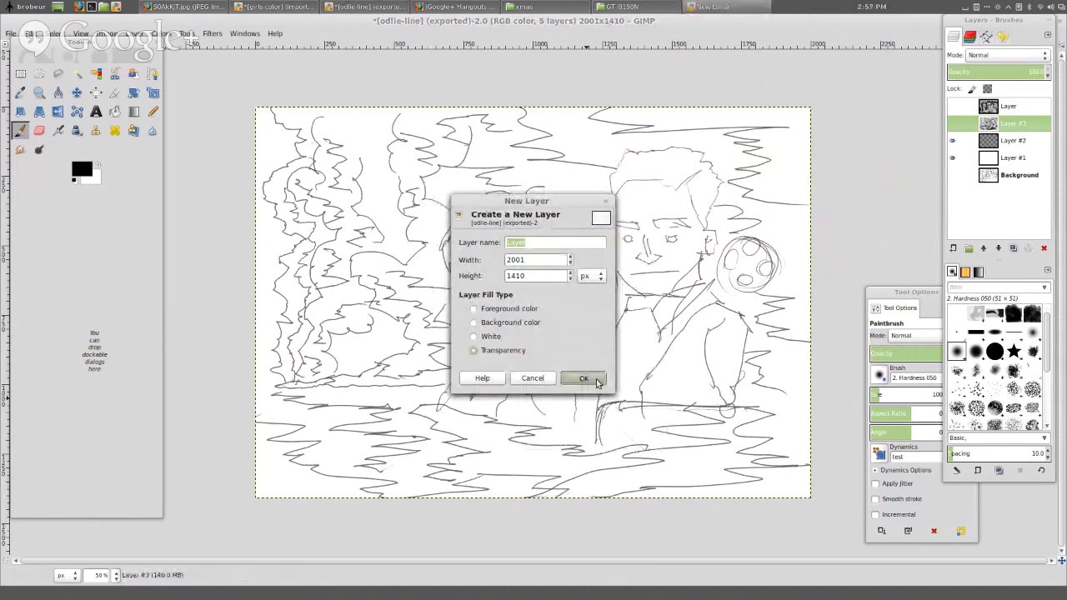
pyautogui.click(595, 382)
pyautogui.click(955, 143)
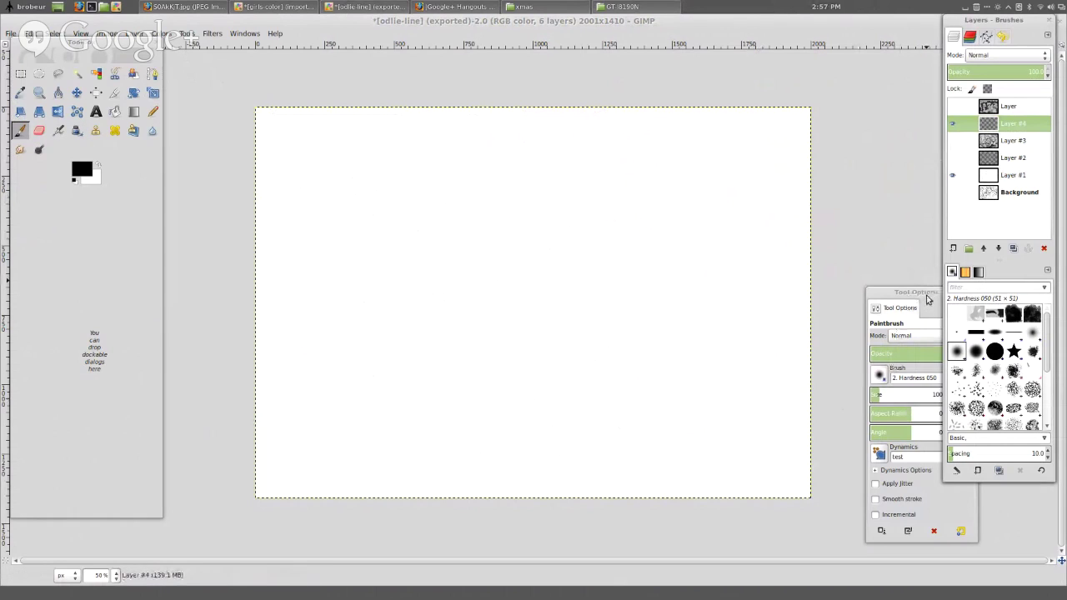
# Set the paintbrush size to 5 and move the tool options clear of the canvas.
pyautogui.moveTo(925, 292); pyautogui.dragTo(856, 286)
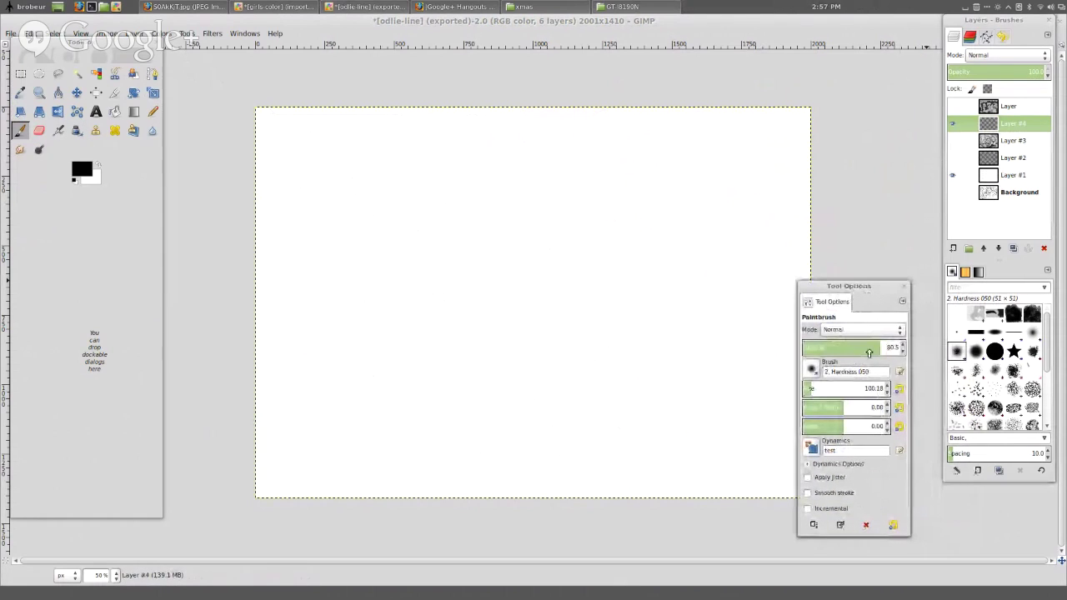
pyautogui.click(871, 388)
pyautogui.write('5')
pyautogui.press('Return')
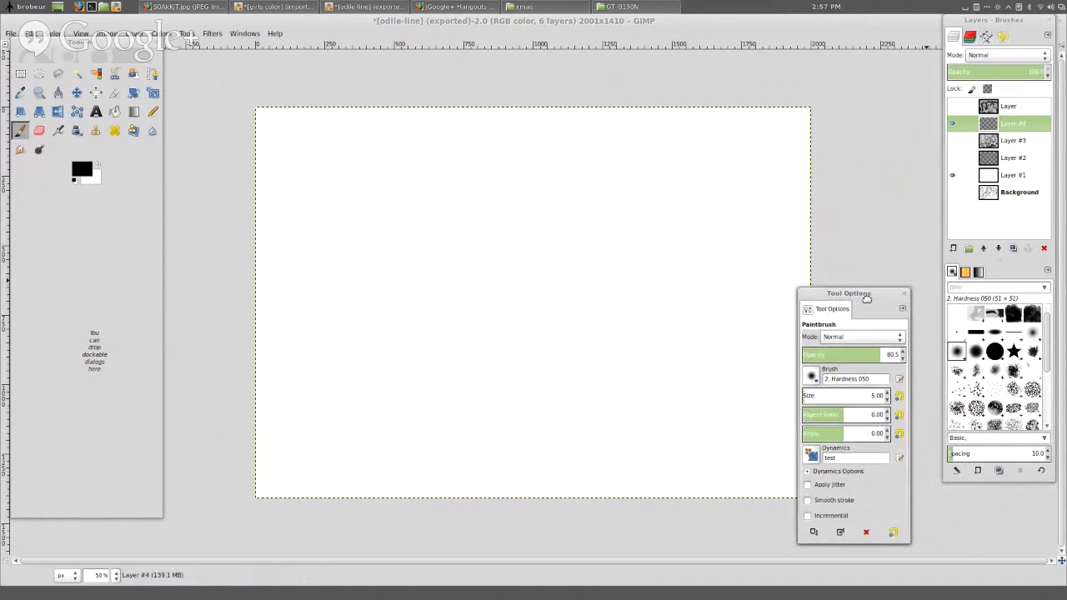
pyautogui.moveTo(861, 295); pyautogui.dragTo(886, 320)
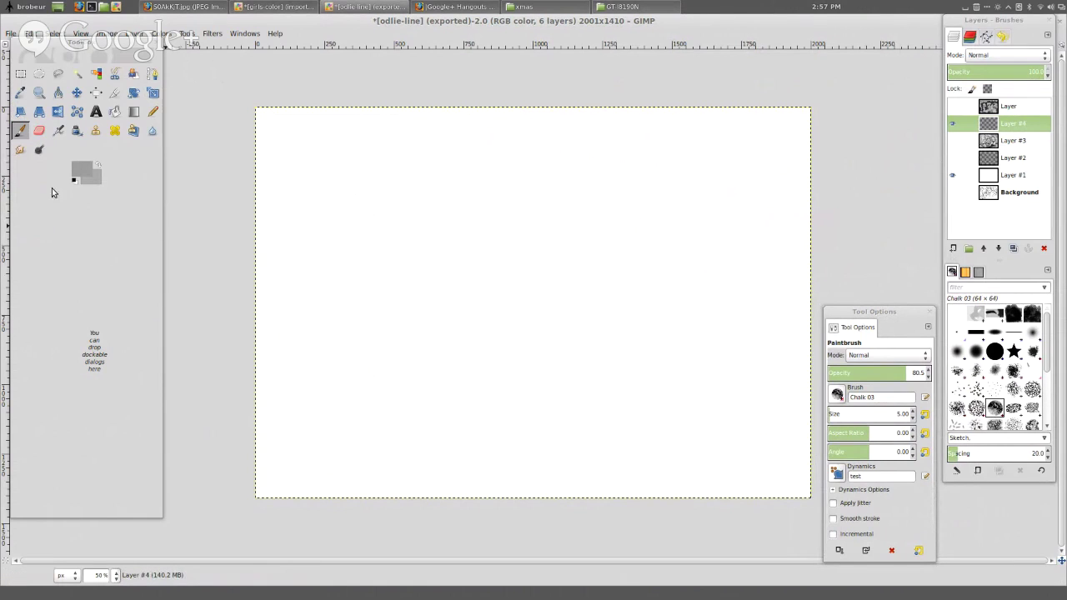
pyautogui.click(94, 180)
pyautogui.press('d')
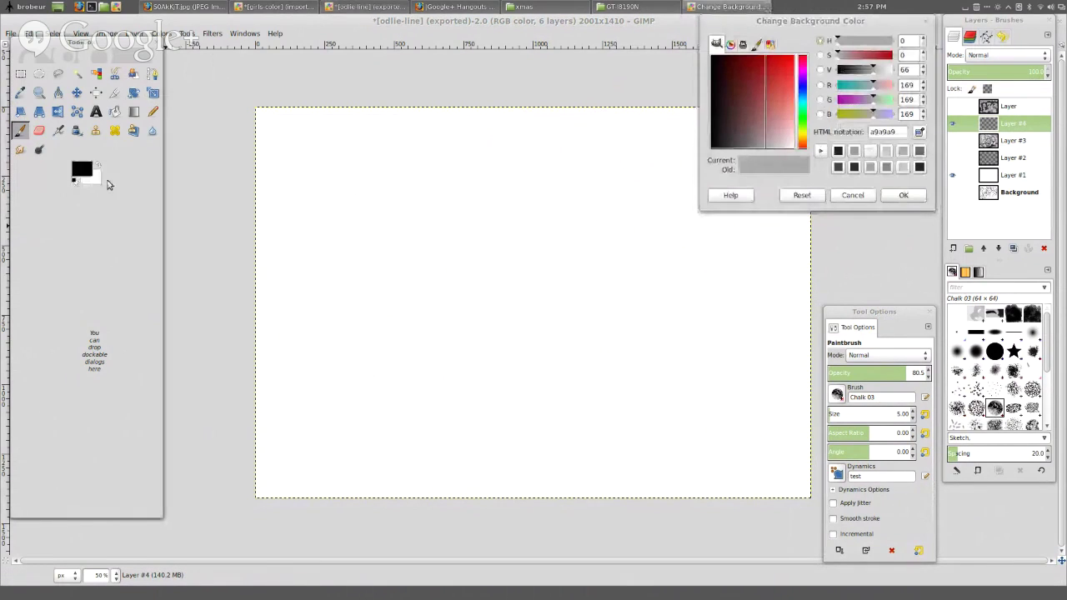
pyautogui.click(853, 195)
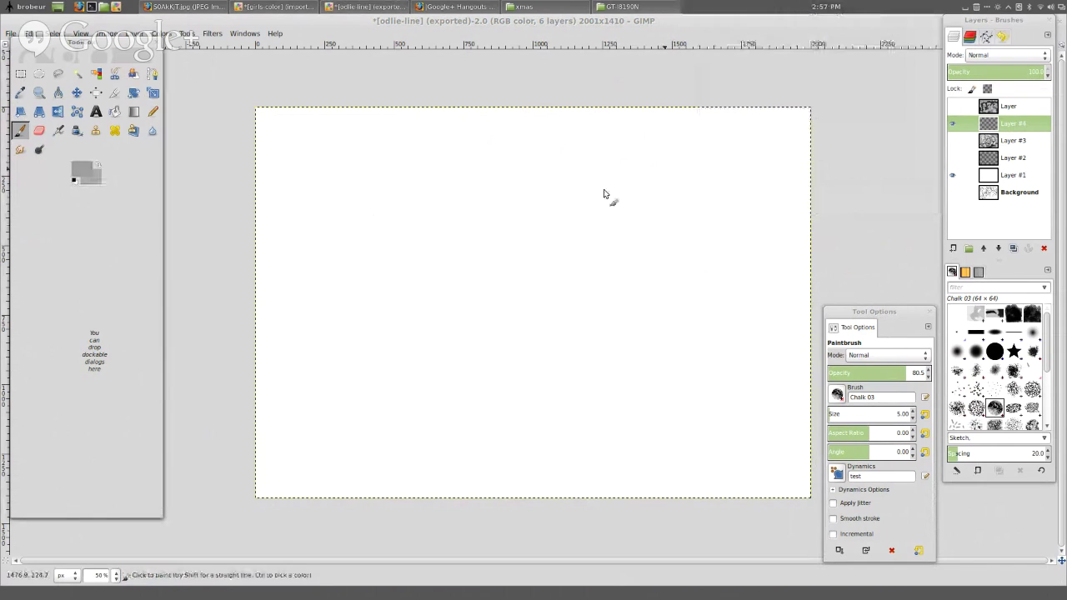
# Make a small test scribble with the grey Chalk 03 brush and sketch a head's hair outline and ear near the canvas centre.
pyautogui.moveTo(658, 148)
pyautogui.mouseDown()
pyautogui.moveTo(628, 147)
pyautogui.moveTo(699, 160)
pyautogui.mouseUp()
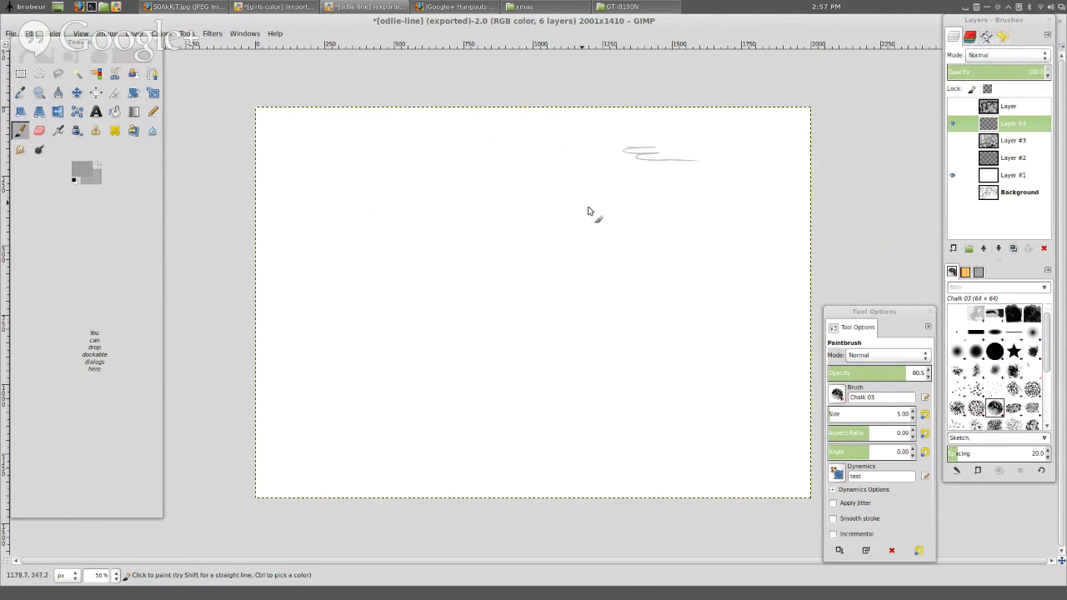
pyautogui.moveTo(589, 220)
pyautogui.mouseDown()
pyautogui.moveTo(551, 229)
pyautogui.moveTo(578, 221)
pyautogui.moveTo(543, 247)
pyautogui.moveTo(548, 239)
pyautogui.moveTo(541, 265)
pyautogui.moveTo(583, 265)
pyautogui.moveTo(526, 266)
pyautogui.moveTo(534, 253)
pyautogui.moveTo(607, 273)
pyautogui.moveTo(583, 271)
pyautogui.moveTo(616, 292)
pyautogui.moveTo(609, 300)
pyautogui.moveTo(619, 257)
pyautogui.moveTo(585, 234)
pyautogui.mouseUp()
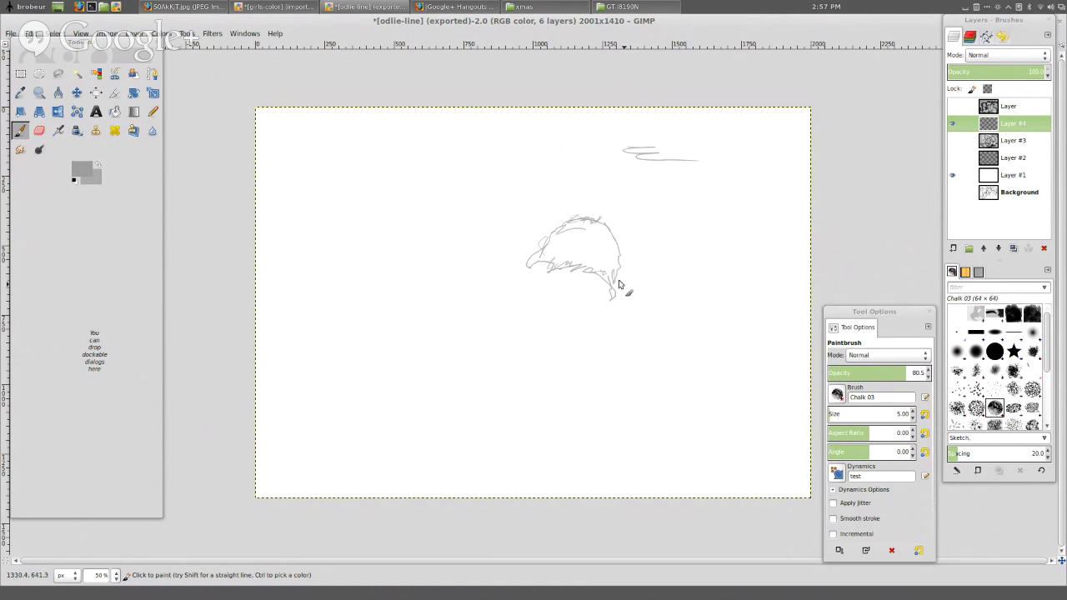
pyautogui.moveTo(621, 280)
pyautogui.mouseDown()
pyautogui.moveTo(639, 308)
pyautogui.moveTo(624, 319)
pyautogui.moveTo(624, 293)
pyautogui.mouseUp()
# Sketch the lower face below the hair with fanned strokes and a chin line, and add the eyes and brows.
pyautogui.moveTo(595, 309)
pyautogui.mouseDown()
pyautogui.moveTo(612, 330)
pyautogui.moveTo(565, 312)
pyautogui.moveTo(596, 329)
pyautogui.moveTo(567, 332)
pyautogui.moveTo(592, 336)
pyautogui.mouseUp()
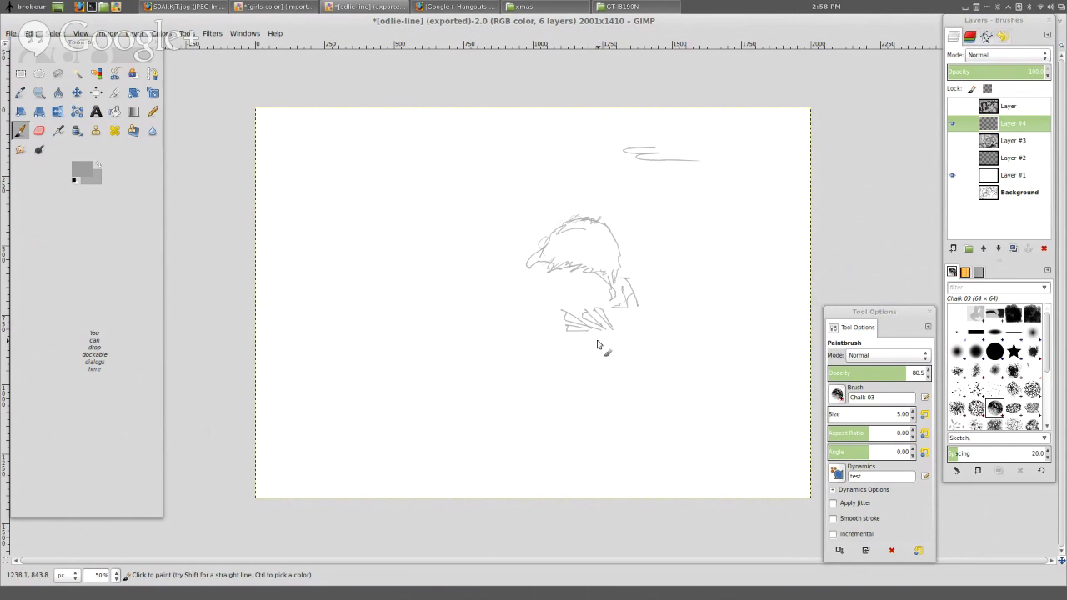
pyautogui.moveTo(606, 339)
pyautogui.mouseDown()
pyautogui.moveTo(553, 345)
pyautogui.moveTo(569, 345)
pyautogui.mouseUp()
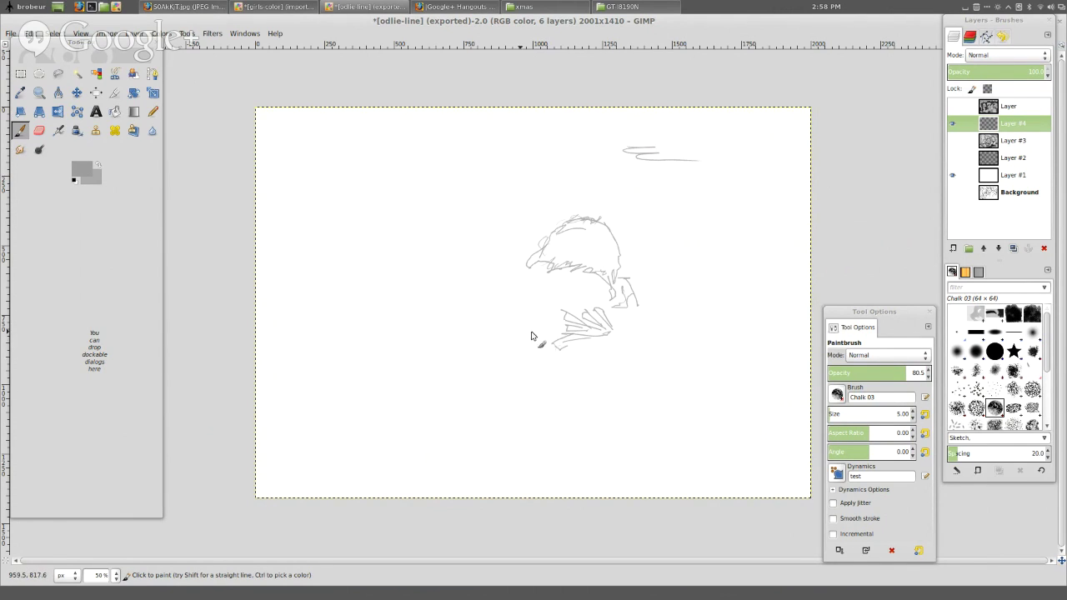
pyautogui.moveTo(531, 332); pyautogui.dragTo(539, 342)
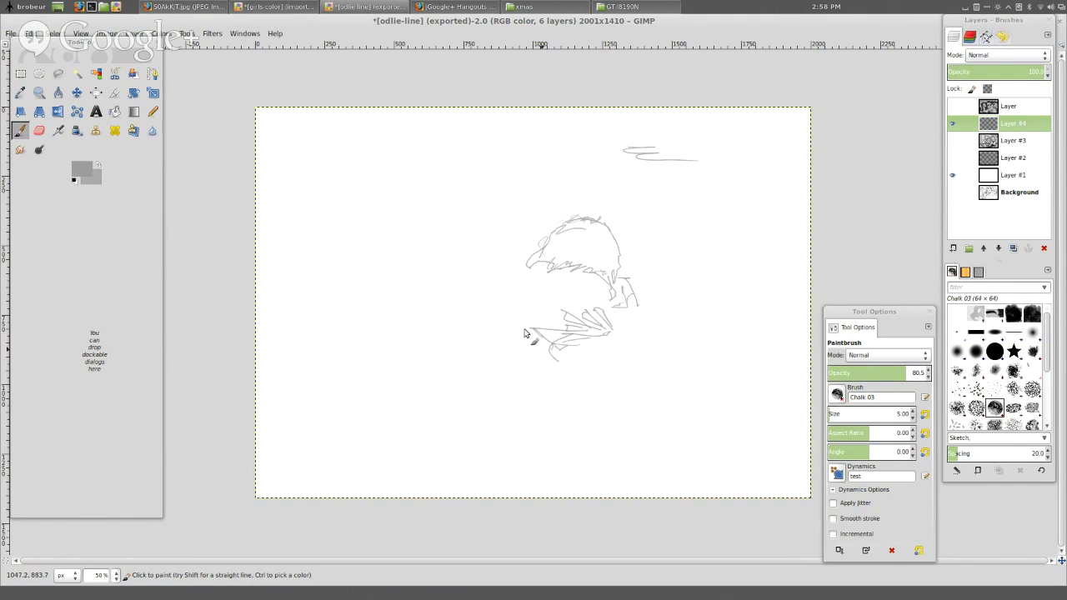
pyautogui.moveTo(534, 332)
pyautogui.mouseDown()
pyautogui.moveTo(540, 356)
pyautogui.moveTo(562, 363)
pyautogui.mouseUp()
pyautogui.moveTo(549, 332); pyautogui.dragTo(513, 320)
pyautogui.moveTo(592, 287); pyautogui.dragTo(574, 282)
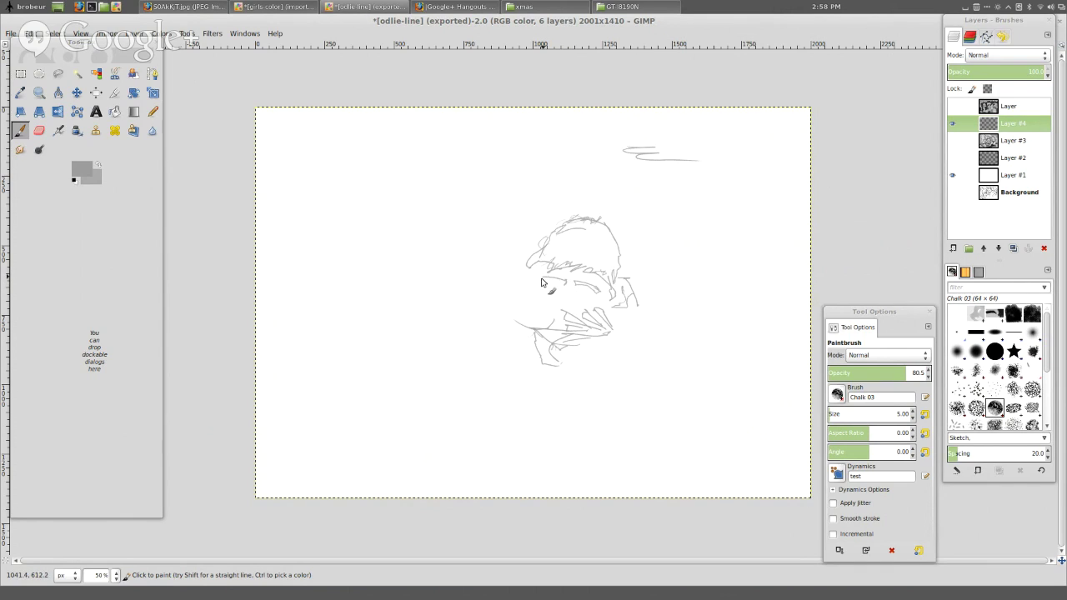
pyautogui.moveTo(560, 280); pyautogui.dragTo(539, 281)
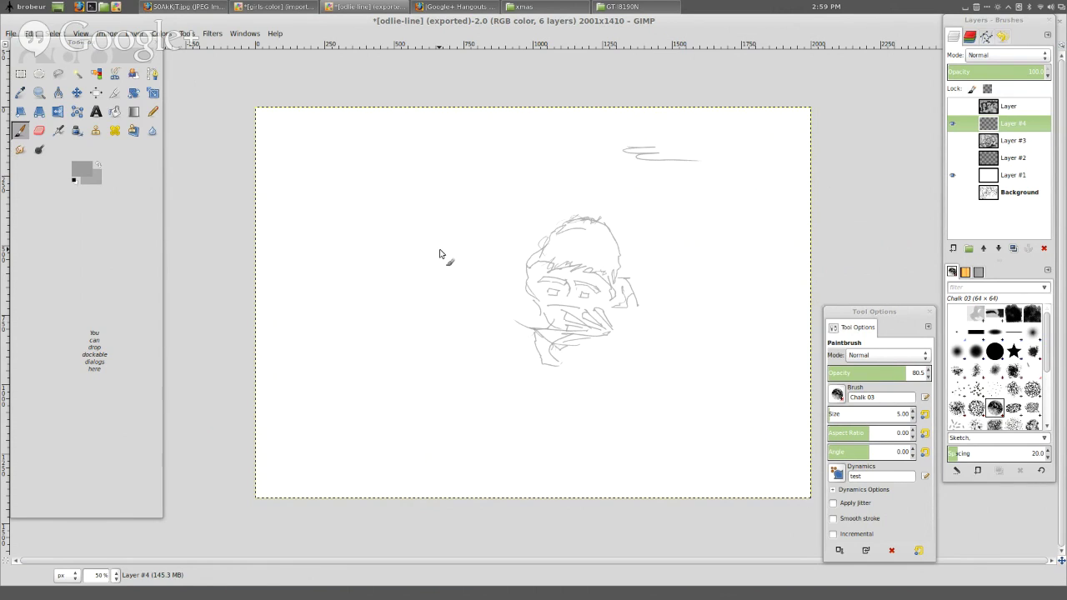
# Switch to Firefox to view the photo S0AkKjT.jpg.
pyautogui.hotkey('alt', 'Tab')
pyautogui.hotkey('alt', 'Tab')
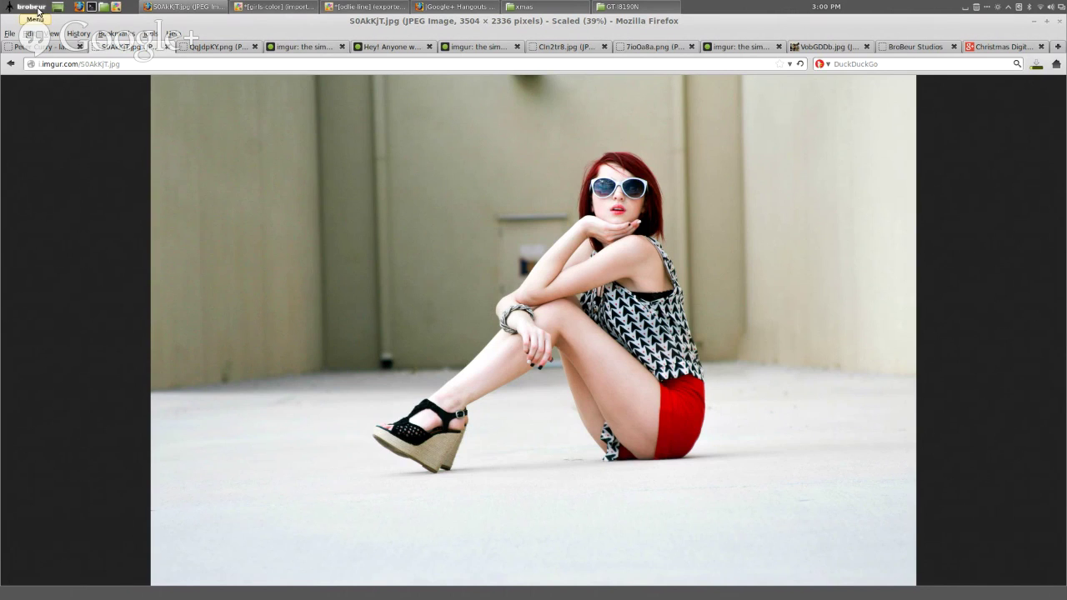
pyautogui.moveTo(2, 2)
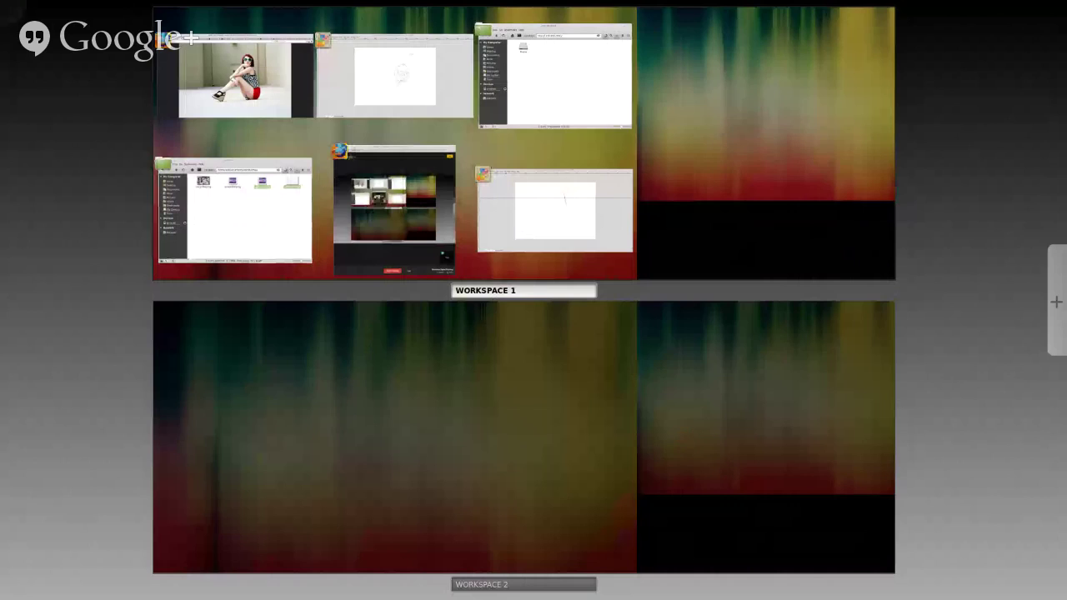
pyautogui.click(853, 65)
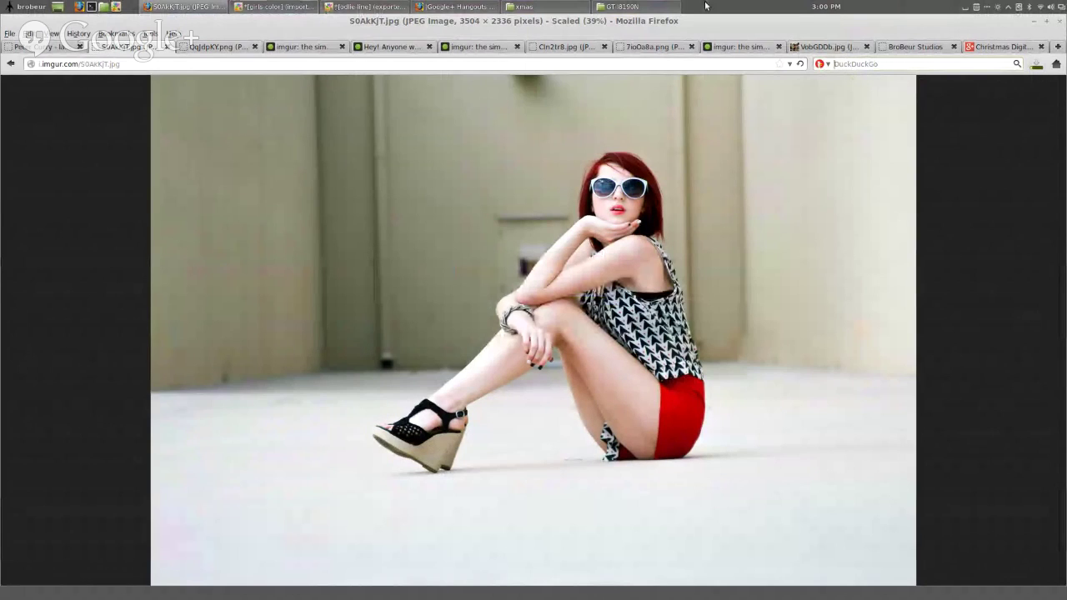
# Open the Downloads folder in the file manager and find the Fedora live desktop ISO by searching for "fe".
pyautogui.click(613, 6)
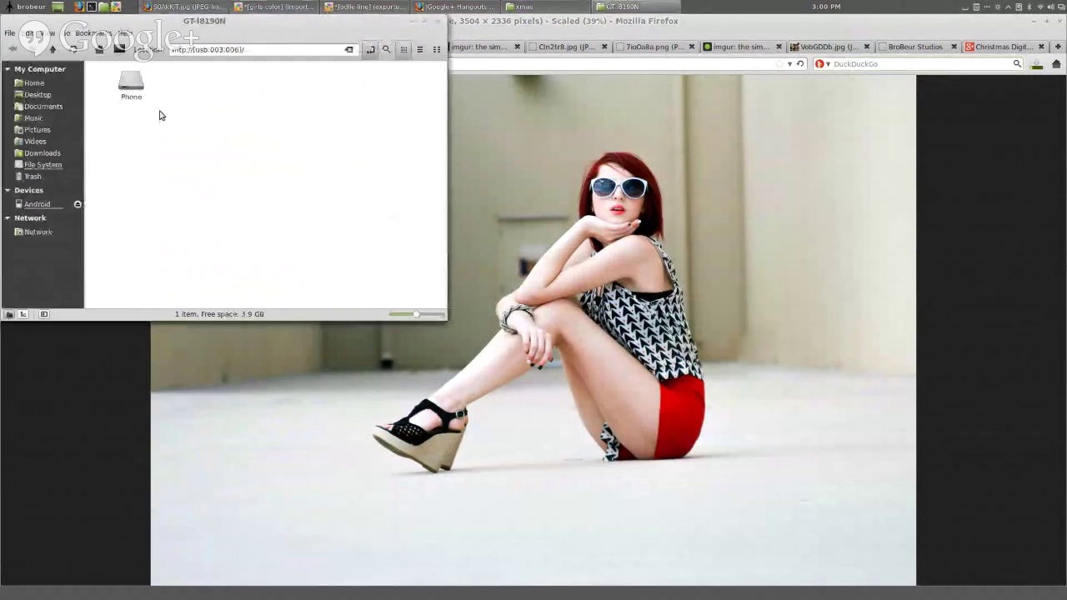
pyautogui.click(31, 154)
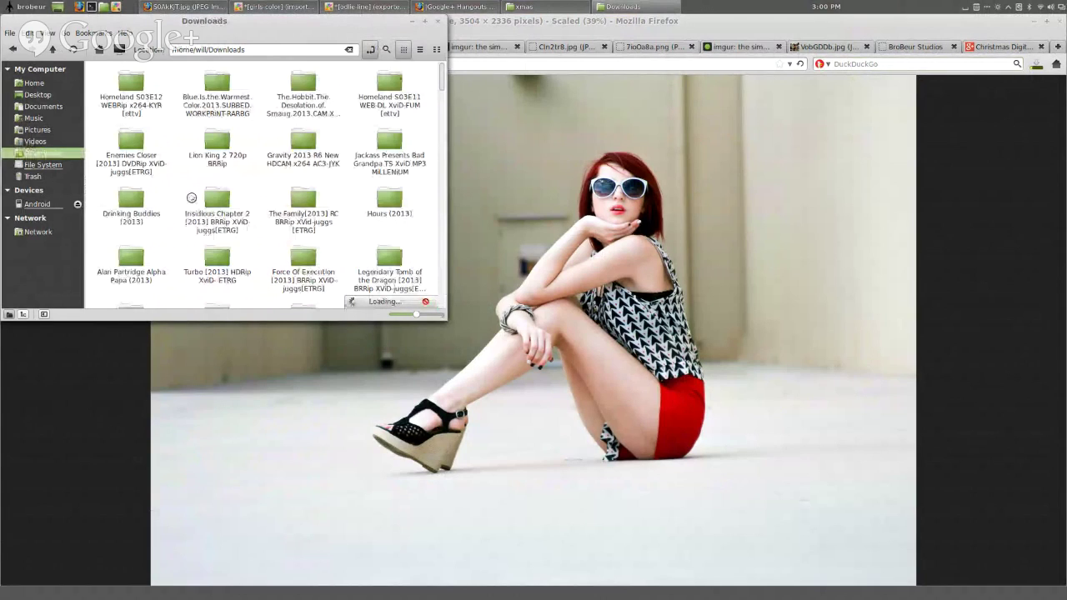
pyautogui.write('fe')
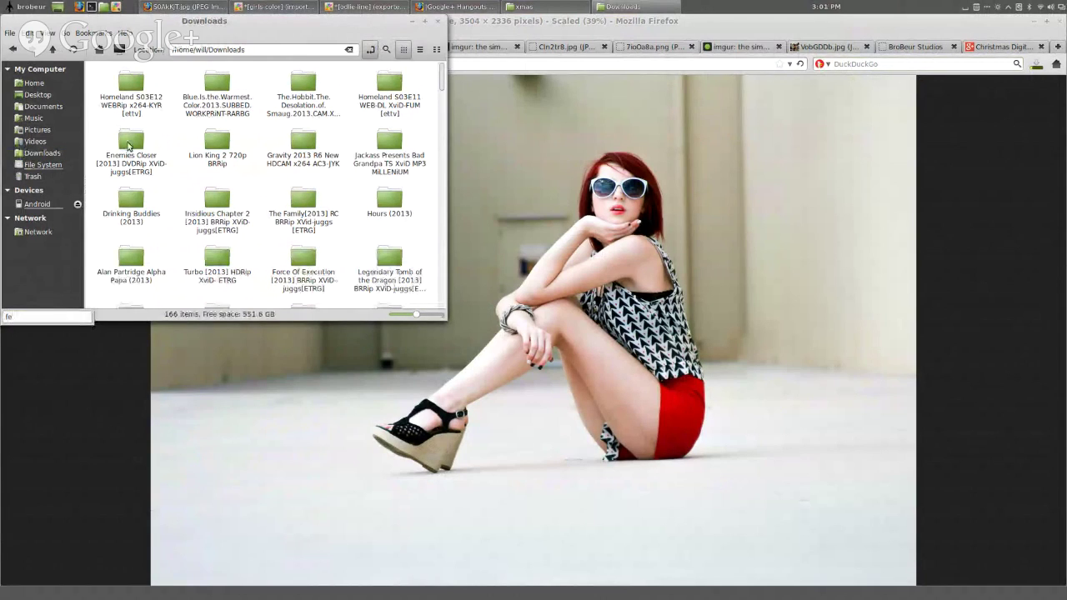
pyautogui.write('fe')
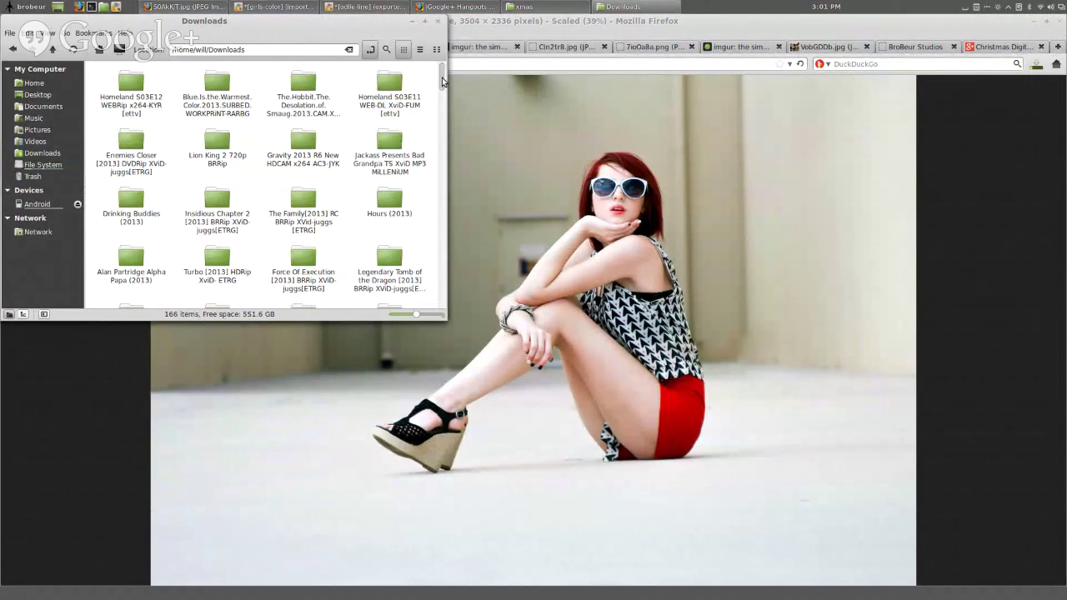
pyautogui.moveTo(442, 84); pyautogui.dragTo(414, 334)
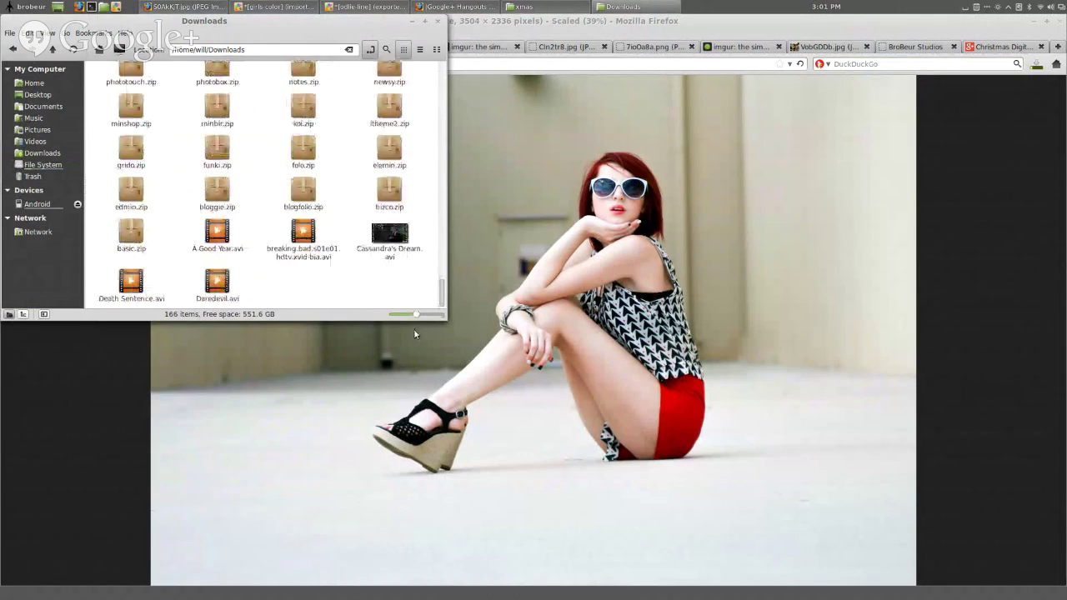
pyautogui.click(305, 240)
pyautogui.write('fe')
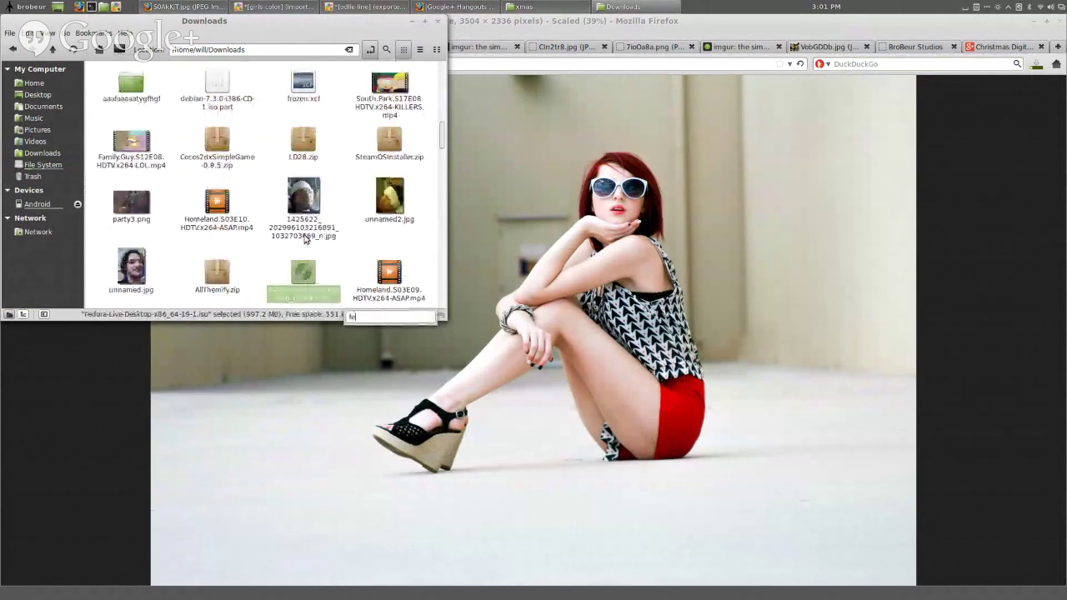
# Try to copy Fedora-Live-Desktop-x86_64-19-1.iso onto the connected Android device.
pyautogui.click(281, 275)
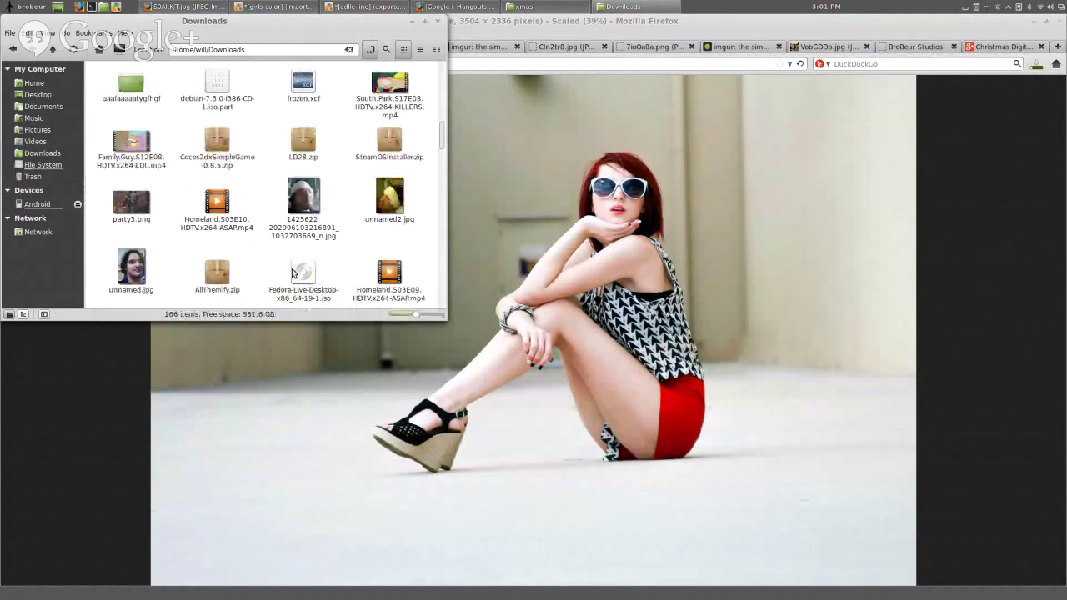
pyautogui.click(293, 273)
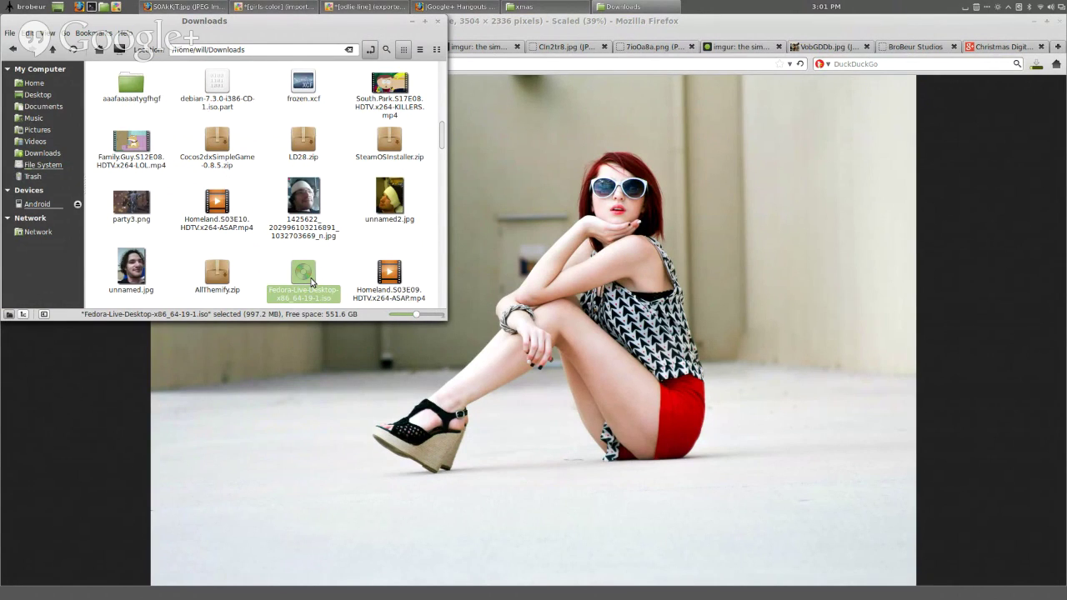
pyautogui.moveTo(310, 280); pyautogui.dragTo(49, 210)
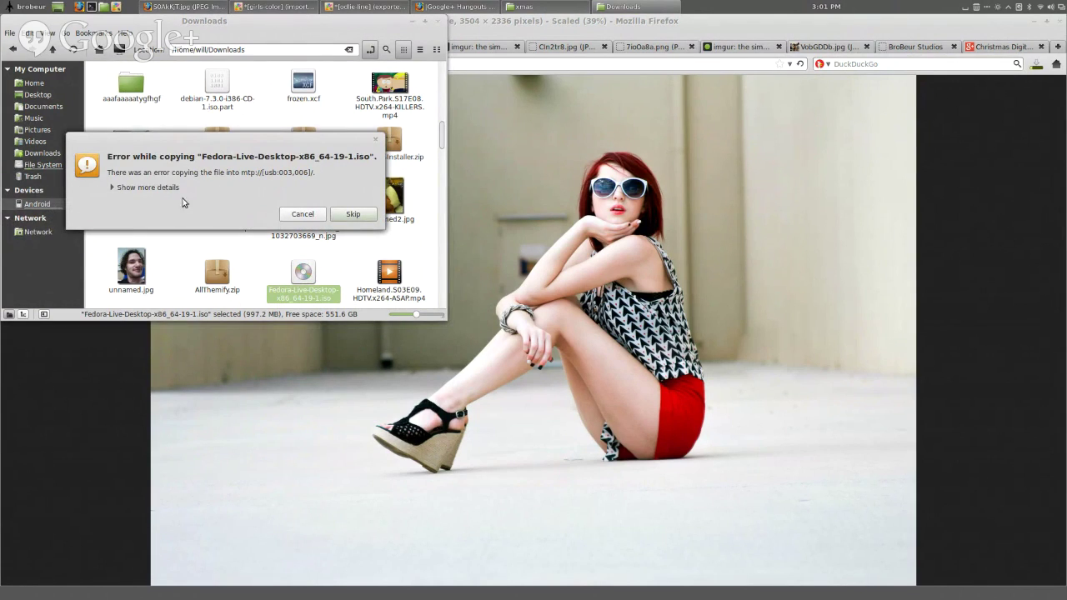
pyautogui.click(291, 214)
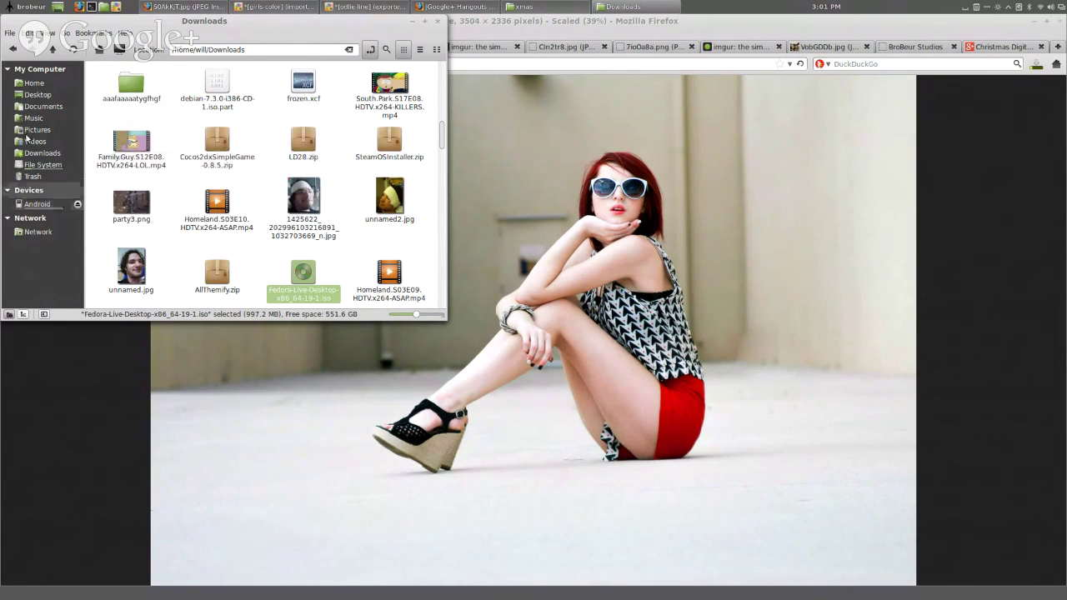
# Add a second file manager tab, show the Android device in it and open its Phone storage.
pyautogui.click(9, 33)
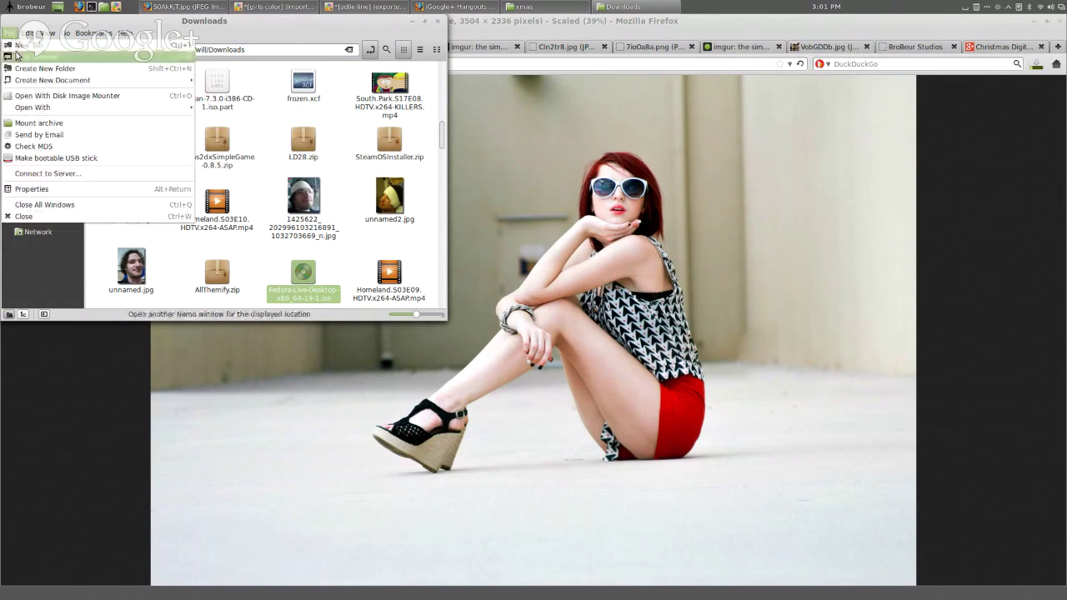
pyautogui.click(16, 45)
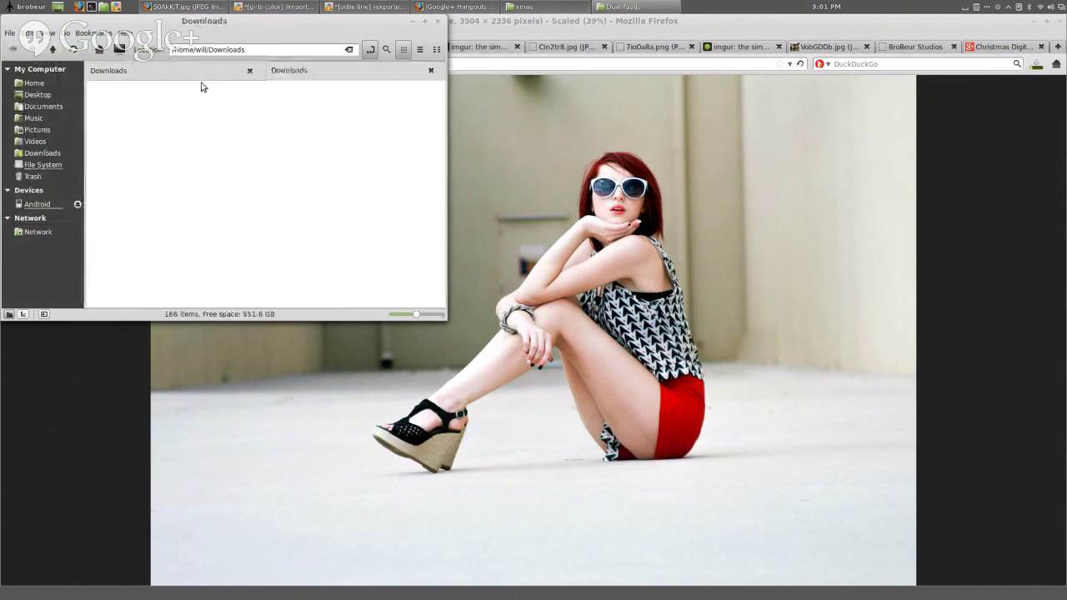
pyautogui.click(37, 204)
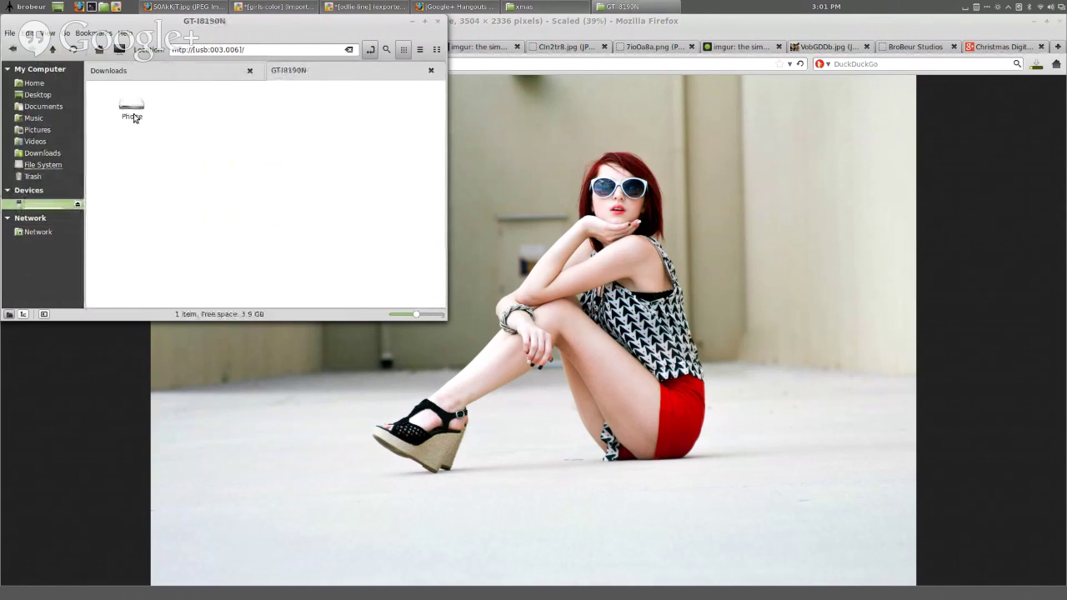
pyautogui.doubleClick(134, 115)
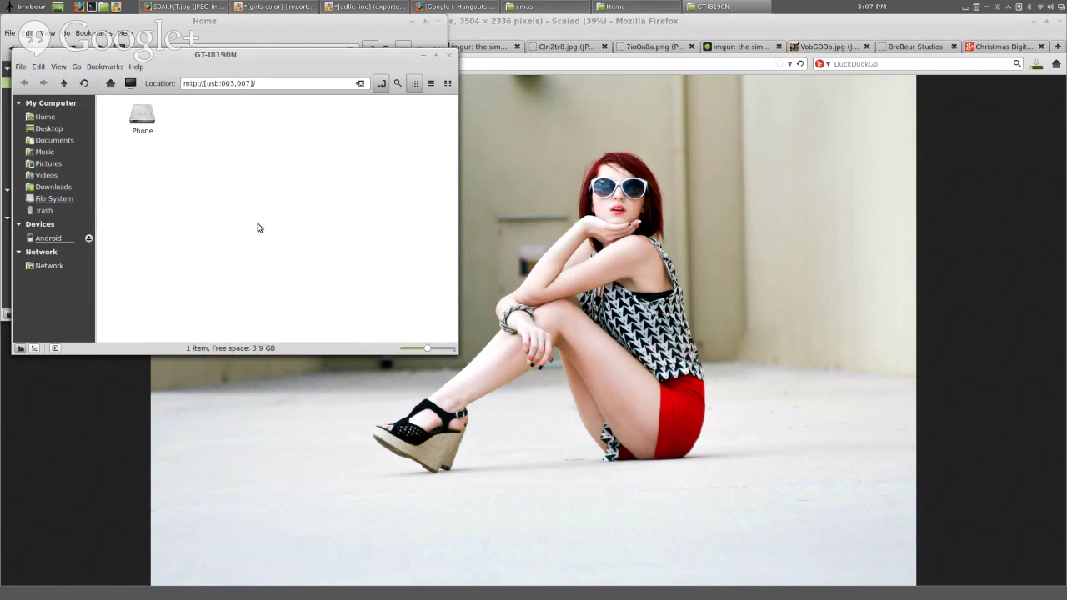
# Open the Phone storage in the separate GT-I8190N window and move that window clear of the Home window.
pyautogui.doubleClick(146, 127)
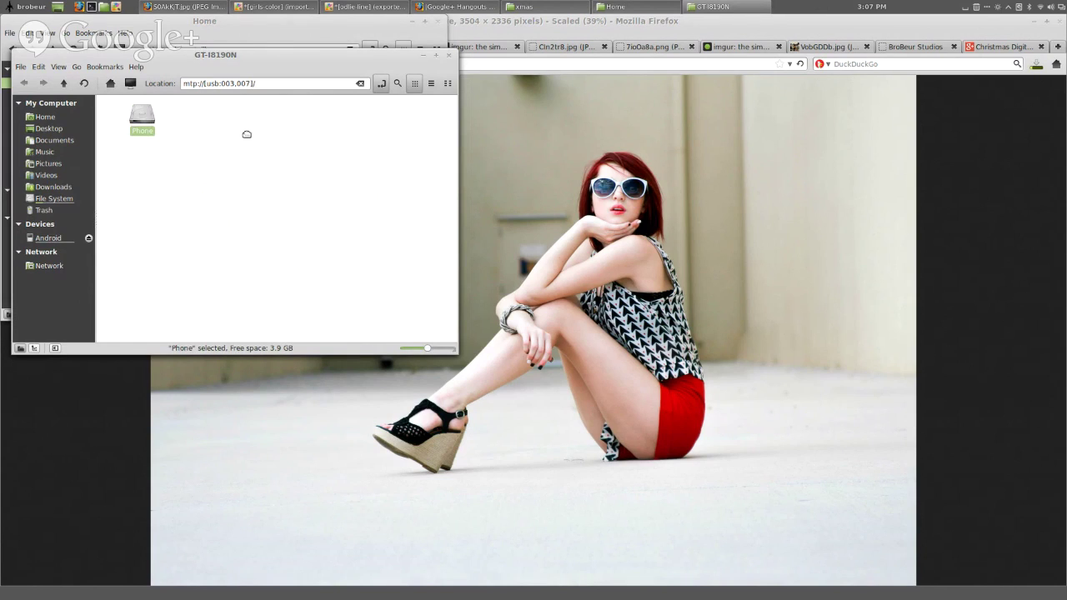
pyautogui.moveTo(149, 117); pyautogui.dragTo(512, 250)
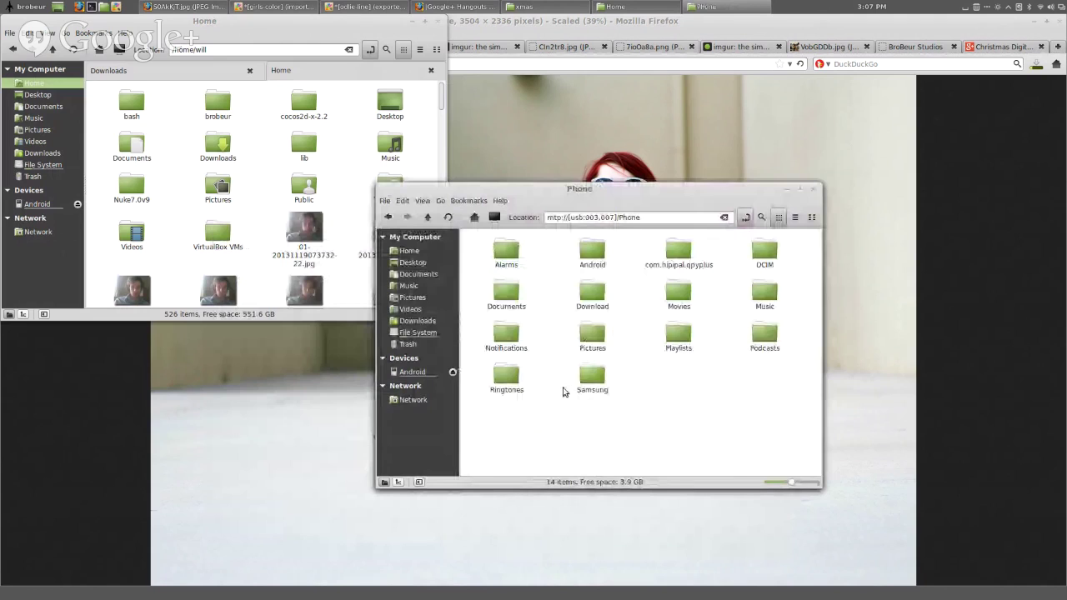
pyautogui.moveTo(584, 382); pyautogui.dragTo(584, 305)
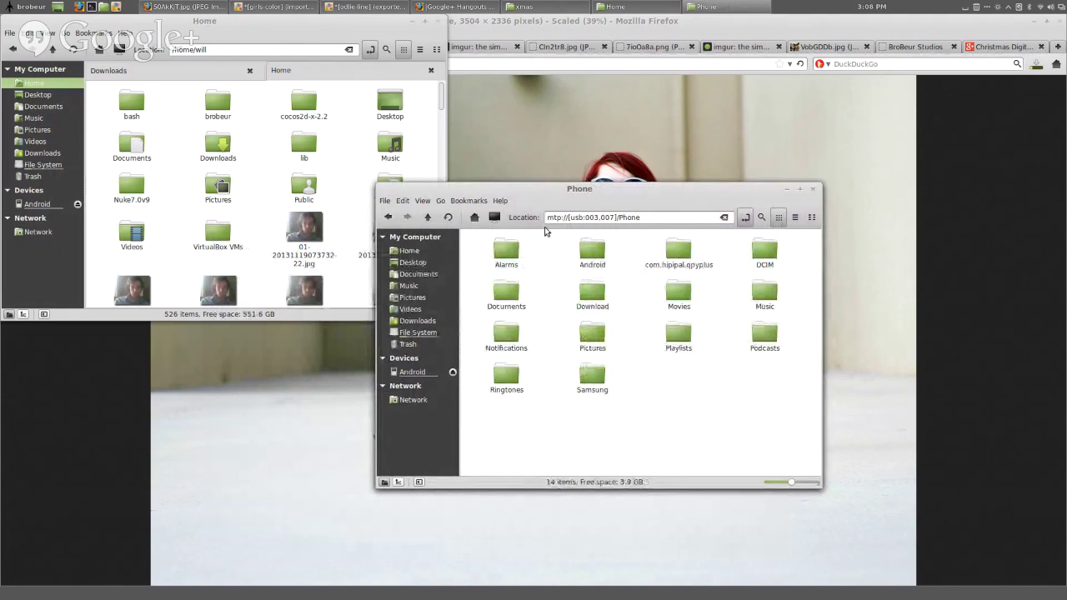
pyautogui.moveTo(539, 203); pyautogui.dragTo(581, 196)
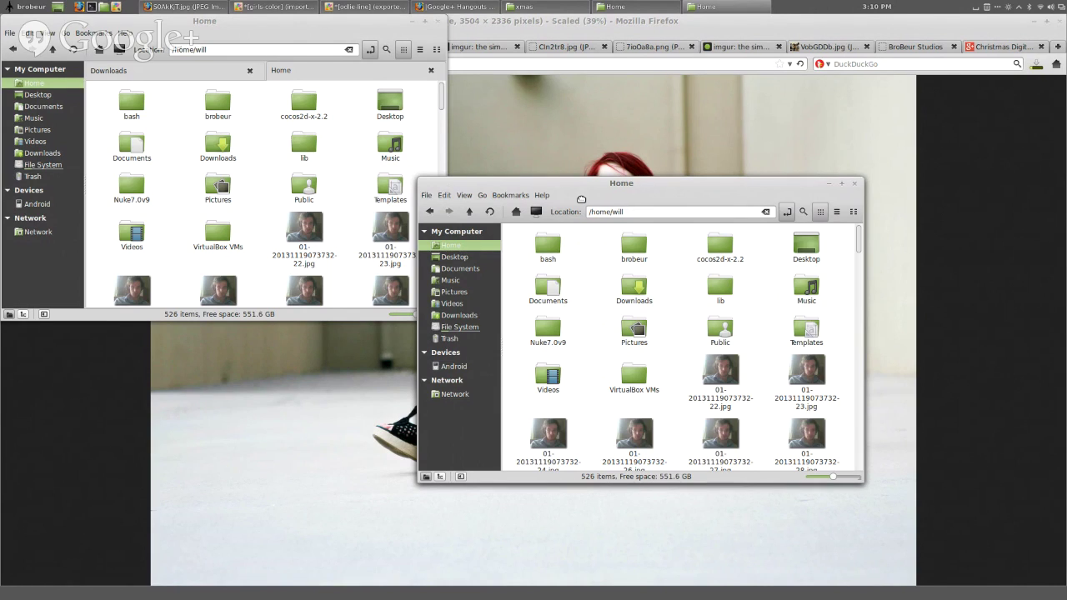
# Reposition the second Home window so that the first file manager window remains accessible.
pyautogui.moveTo(581, 199); pyautogui.dragTo(361, 209)
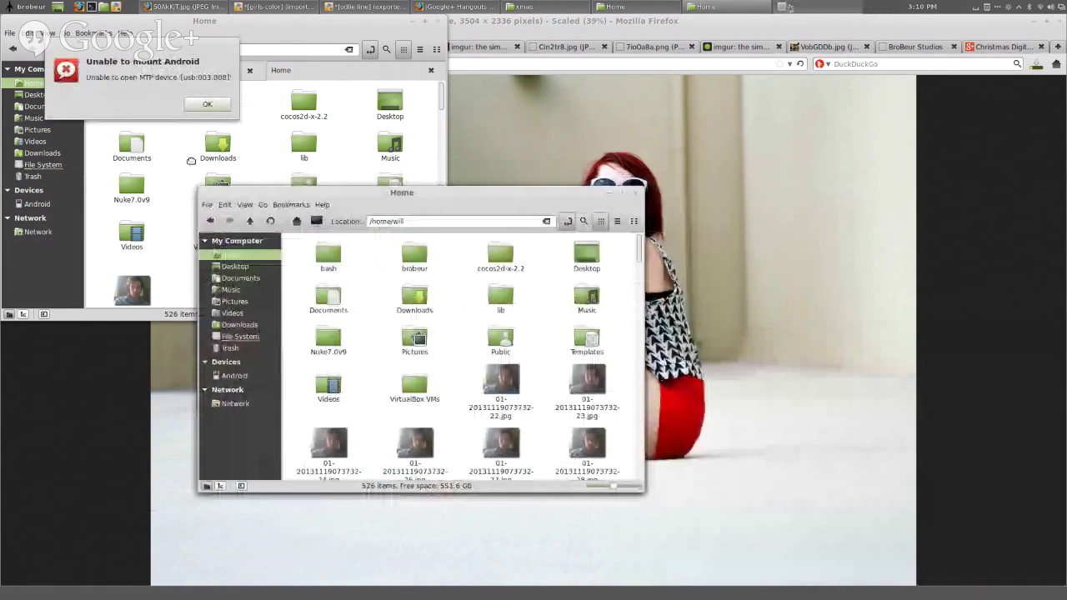
pyautogui.moveTo(191, 160); pyautogui.dragTo(200, 117)
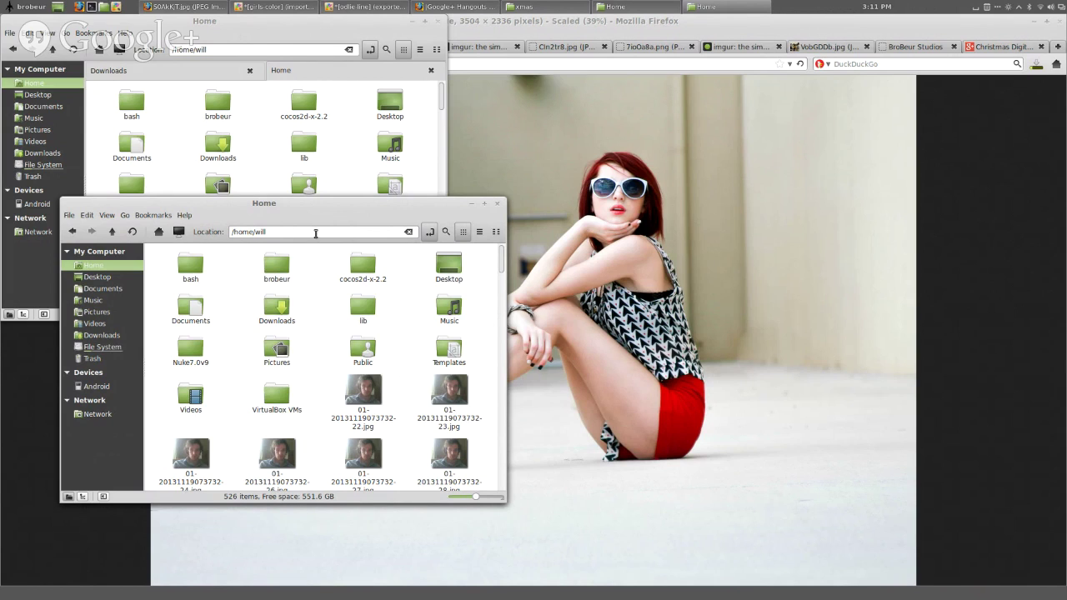
pyautogui.moveTo(335, 215); pyautogui.dragTo(625, 179)
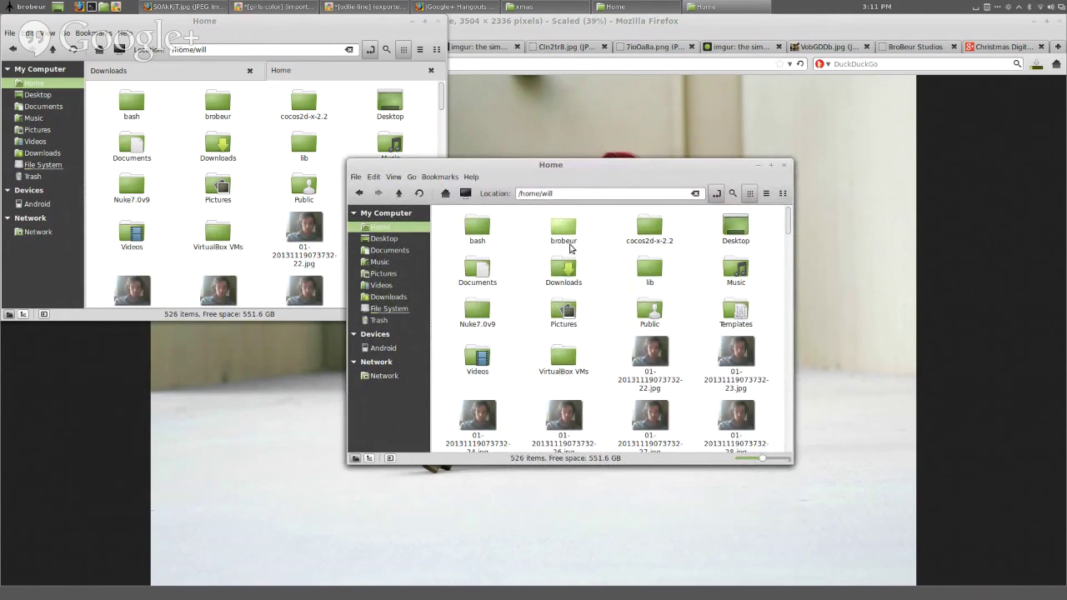
# Try to open the Android device again, view the Trash folder and select girl.jpg there.
pyautogui.click(384, 349)
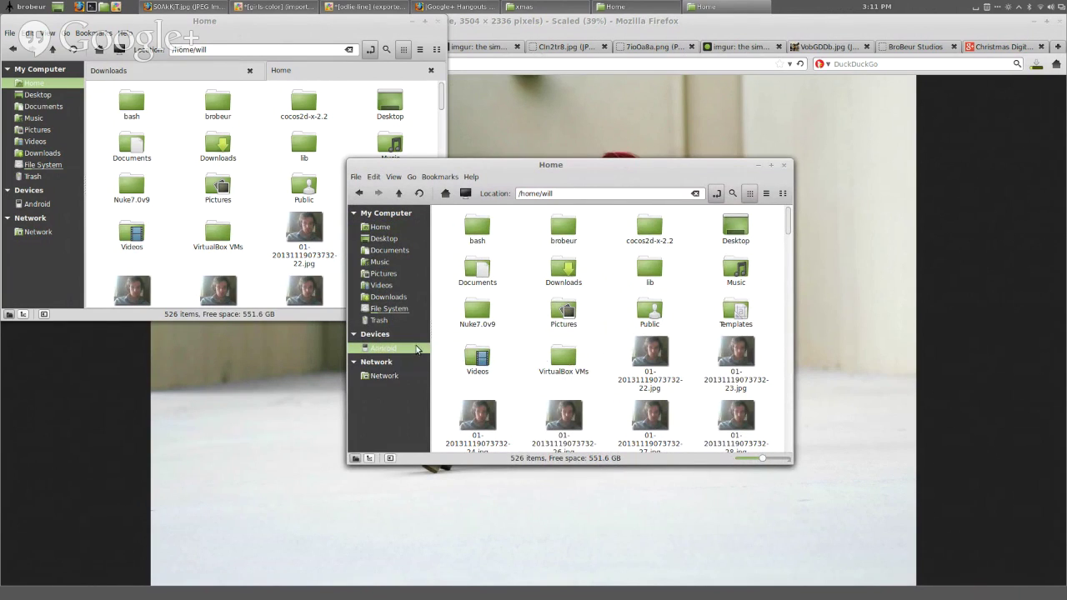
pyautogui.click(372, 319)
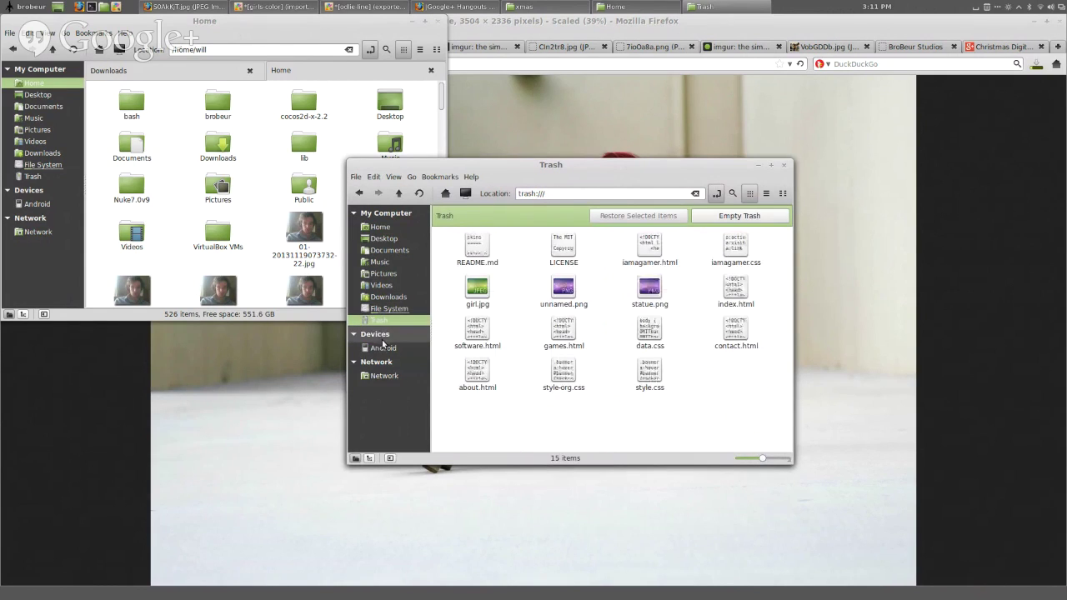
pyautogui.click(383, 347)
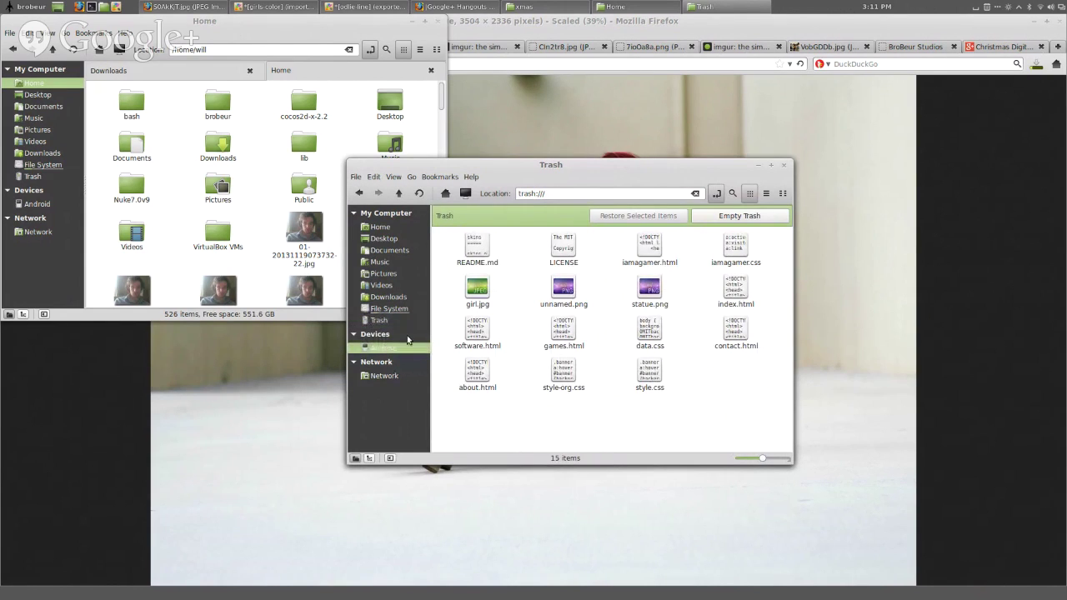
pyautogui.click(473, 285)
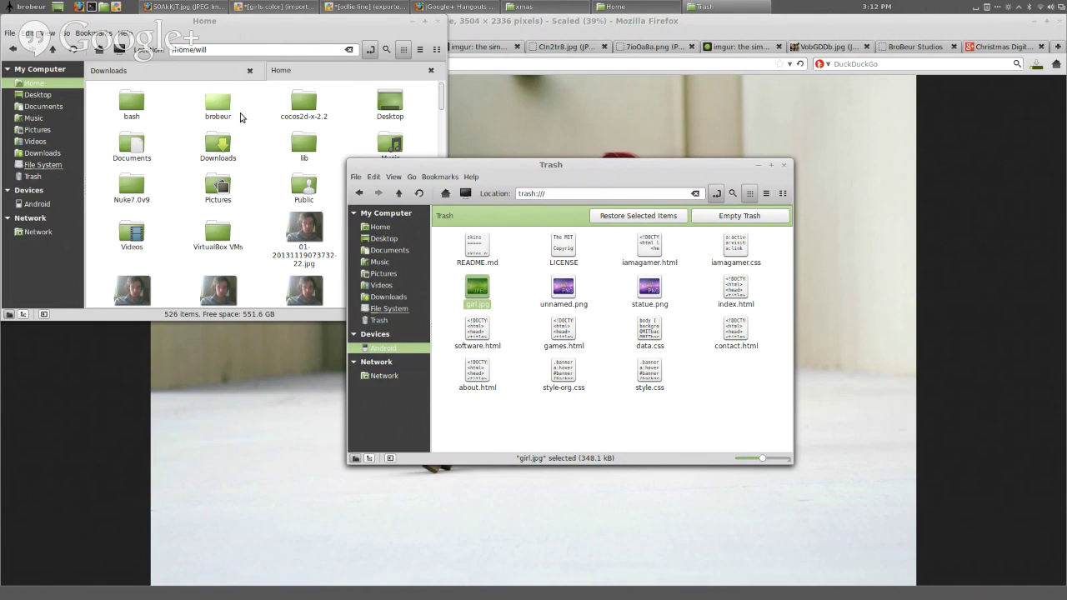
# Open a terminal, recall the earlier SSH command from the history and run it to connect to the remote server.
pyautogui.click(92, 8)
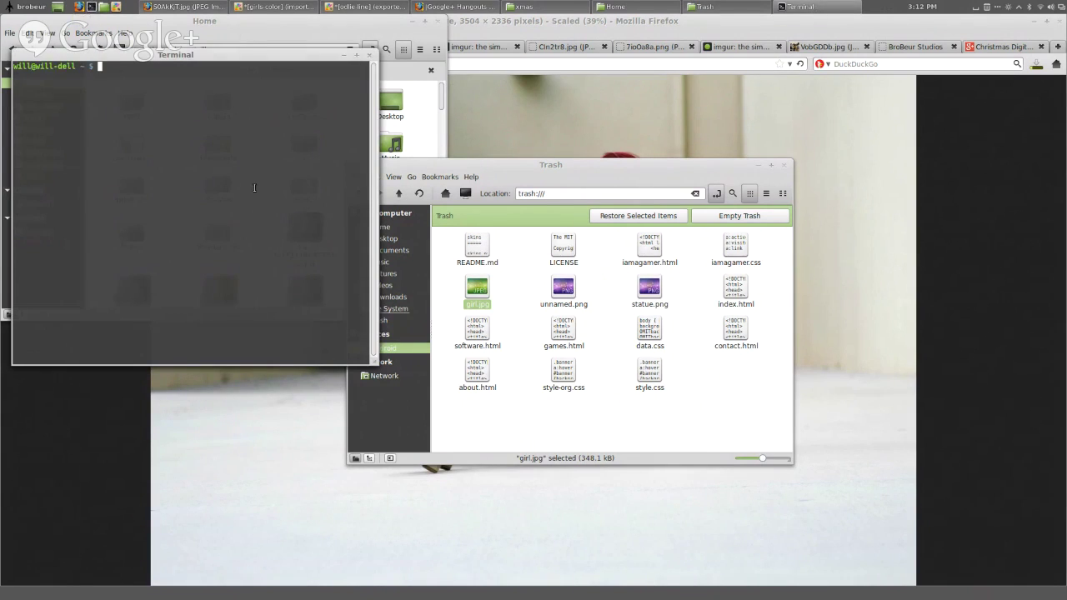
pyautogui.write('sudo apt-get install VirtualBox-4.3')
pyautogui.press('BackSpace')
pyautogui.press('BackSpace')
pyautogui.press('BackSpace')
pyautogui.press('BackSpace')
pyautogui.press('BackSpace')
pyautogui.press('BackSpace')
pyautogui.press('BackSpace')
pyautogui.press('BackSpace')
pyautogui.press('BackSpace')
pyautogui.press('BackSpace')
pyautogui.press('BackSpace')
pyautogui.press('BackSpace')
pyautogui.press('BackSpace')
pyautogui.press('BackSpace')
pyautogui.press('BackSpace')
pyautogui.press('BackSpace')
pyautogui.press('BackSpace')
pyautogui.press('BackSpace')
pyautogui.press('BackSpace')
pyautogui.press('BackSpace')
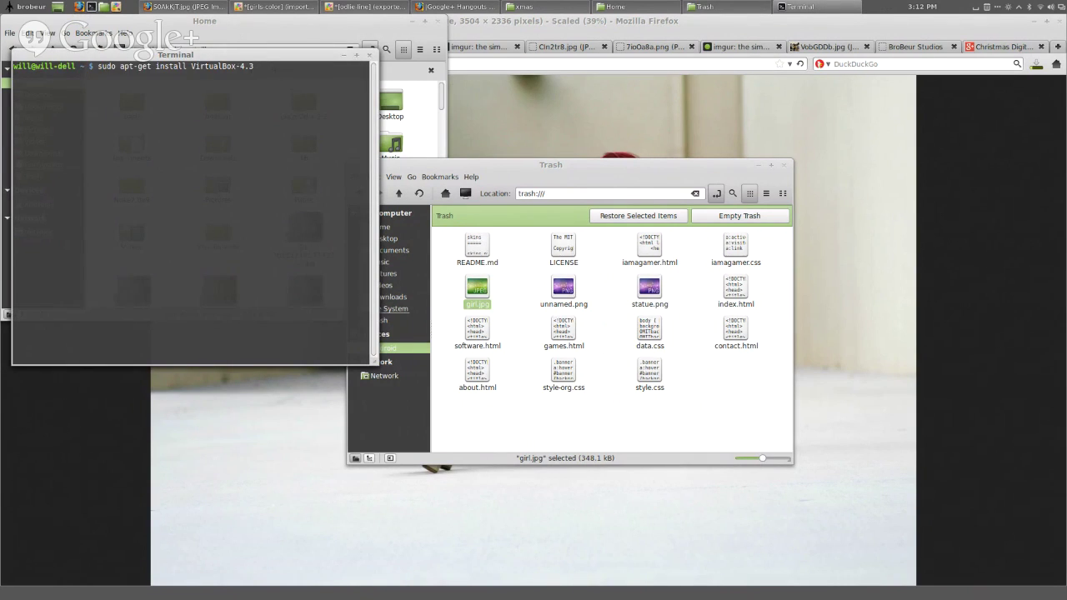
pyautogui.write('ifconfig')
pyautogui.press('Up')
pyautogui.press('Up')
pyautogui.press('Up')
pyautogui.press('Up')
pyautogui.press('Up')
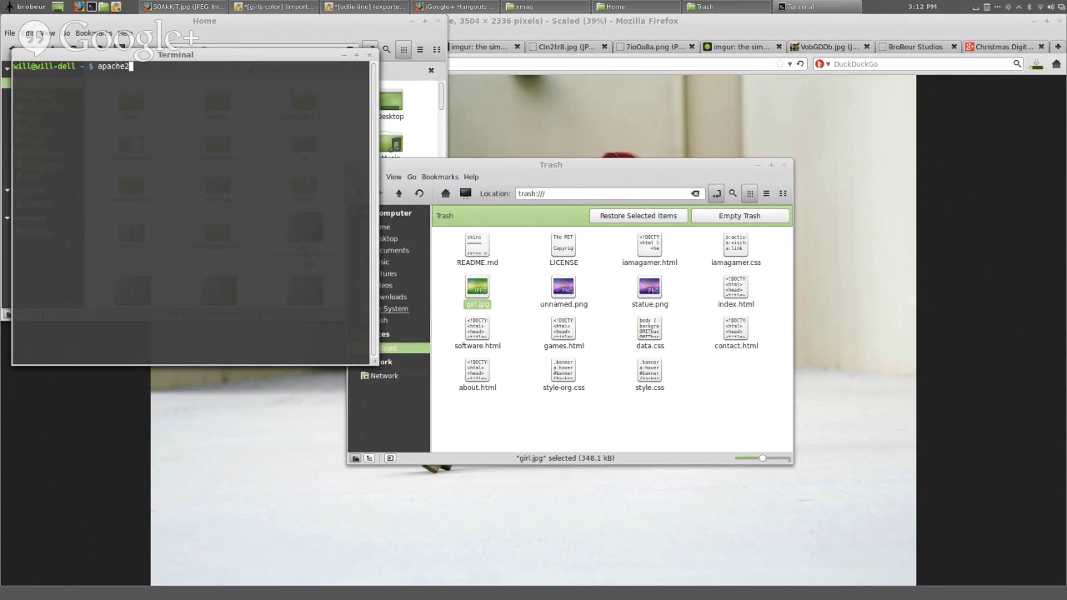
pyautogui.press('Up')
pyautogui.press('Up')
pyautogui.press('Up')
pyautogui.press('Up')
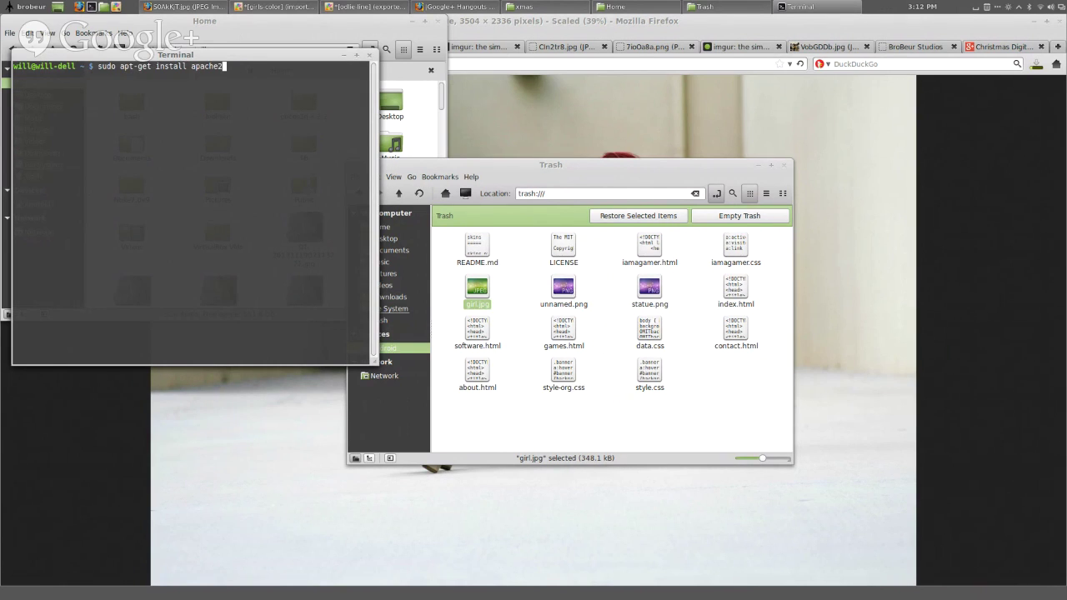
pyautogui.press('Return')
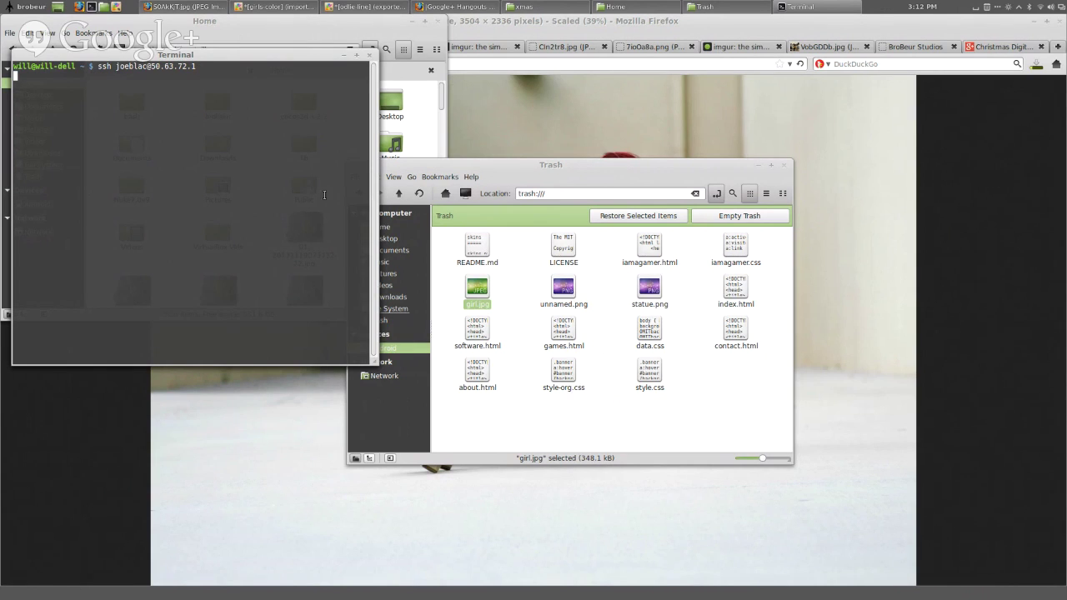
# Open a second terminal tab and list the contents of the home directory with ls.
pyautogui.rightClick(218, 121)
pyautogui.click(233, 138)
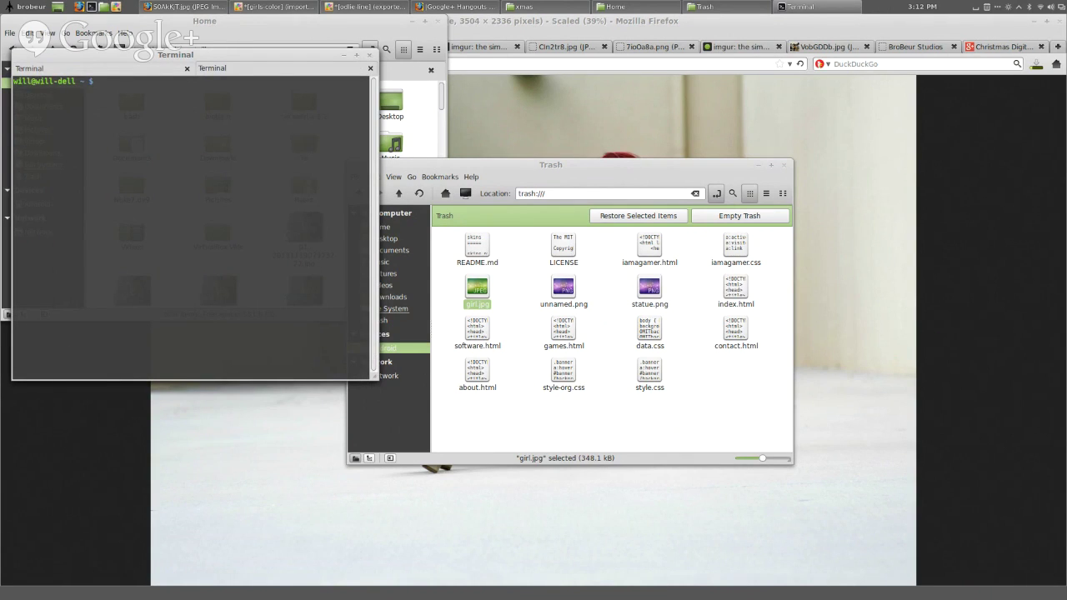
pyautogui.write('ls')
pyautogui.press('Return')
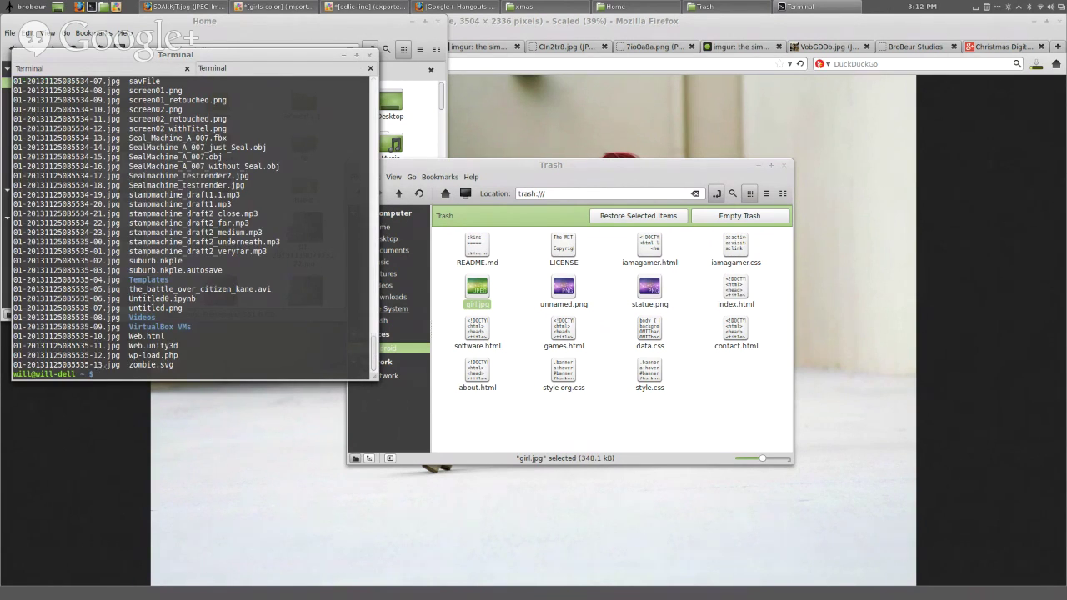
# Change to the Desktop directory and list its contents with ls.
pyautogui.write('cd Desktop')
pyautogui.press('Return')
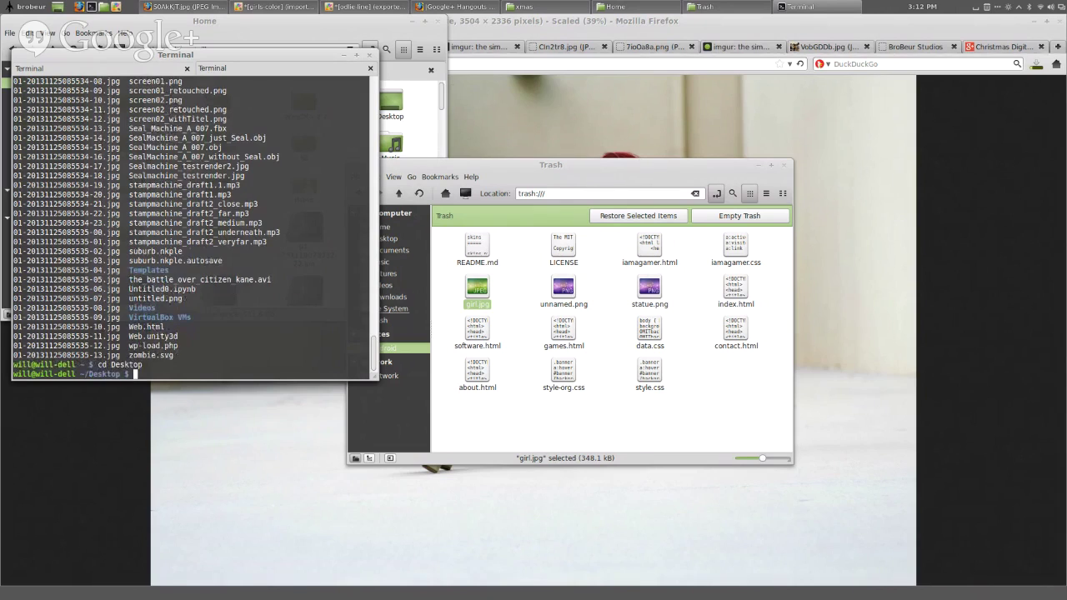
pyautogui.write('ls')
pyautogui.press('Return')
# Change into the wirepil directory and list its files.
pyautogui.write('cd')
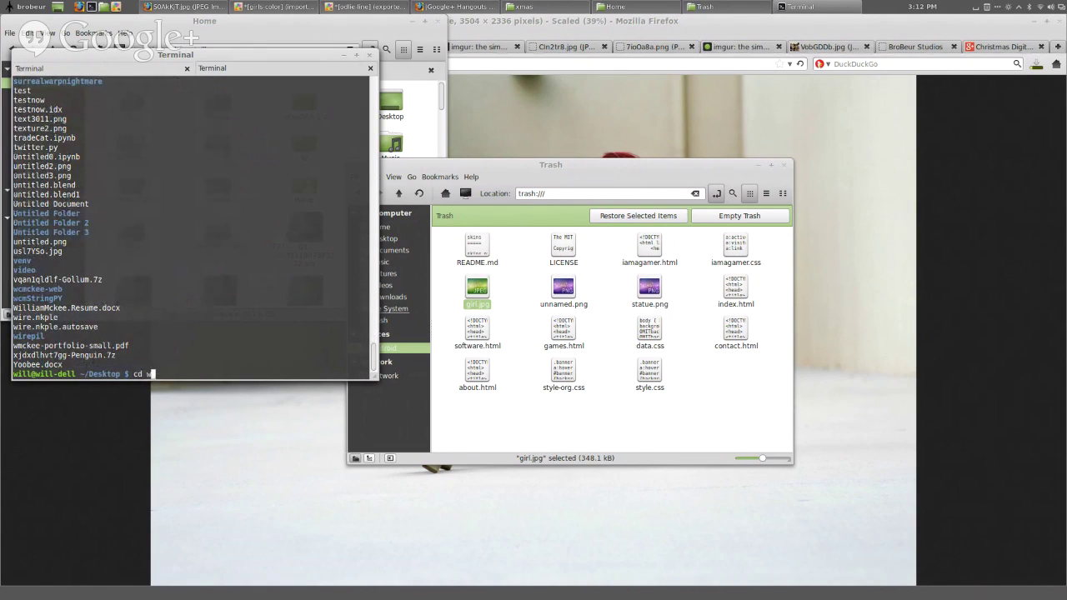
pyautogui.write(' wirep')
pyautogui.press('Tab')
pyautogui.press('Return')
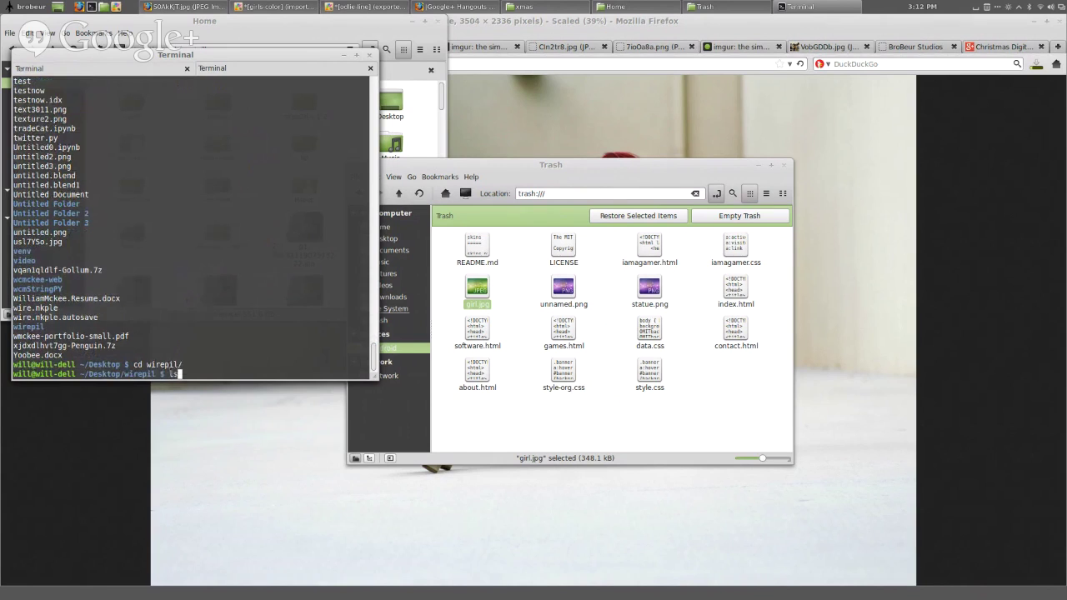
pyautogui.write('ls')
pyautogui.press('Return')
# Go back up to Desktop, change into the skins directory, list its files and suspend the listing.
pyautogui.write('cd ..')
pyautogui.press('Return')
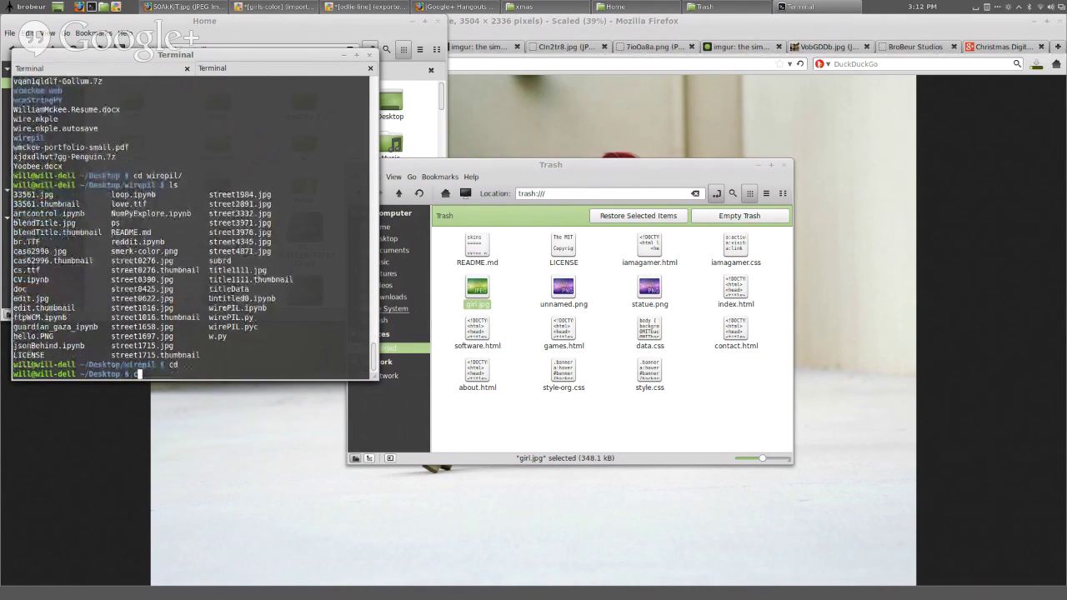
pyautogui.write('cd skins')
pyautogui.press('Tab')
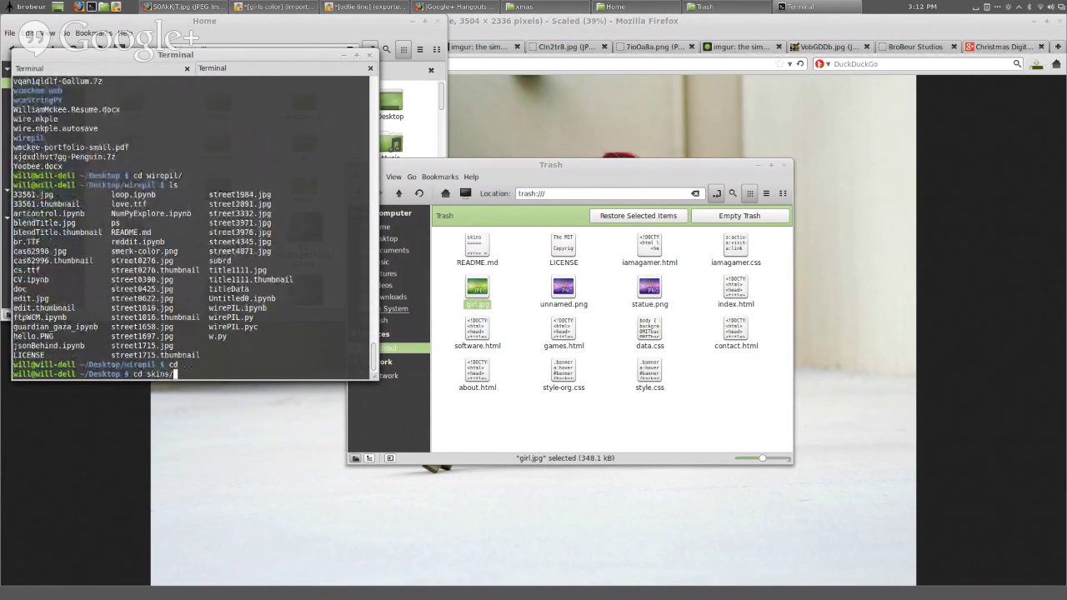
pyautogui.press('Return')
pyautogui.write('ls')
pyautogui.press('Return')
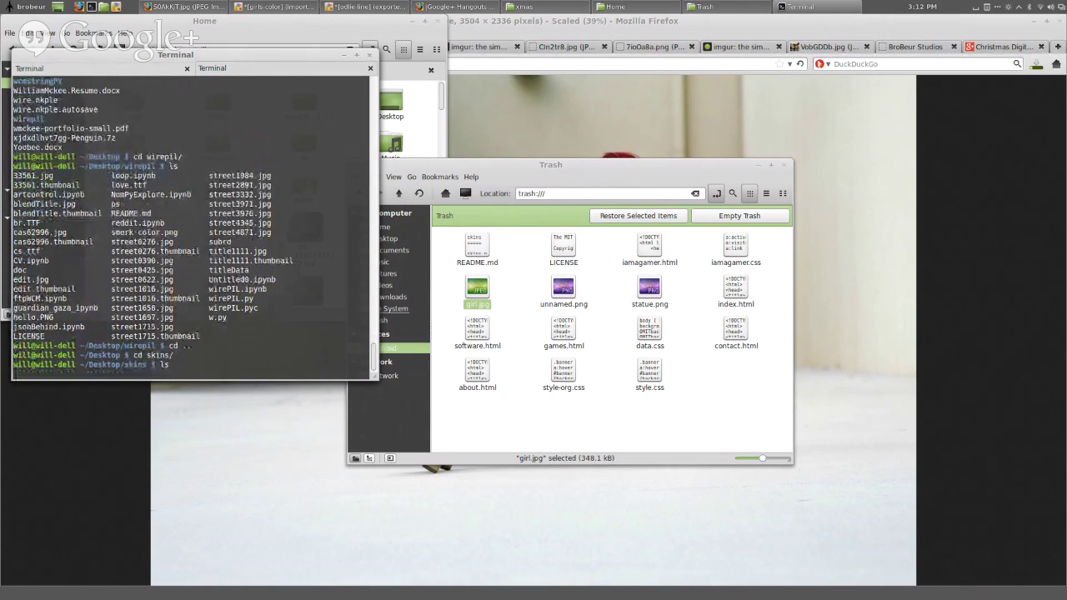
pyautogui.hotkey('ctrl', 'z')
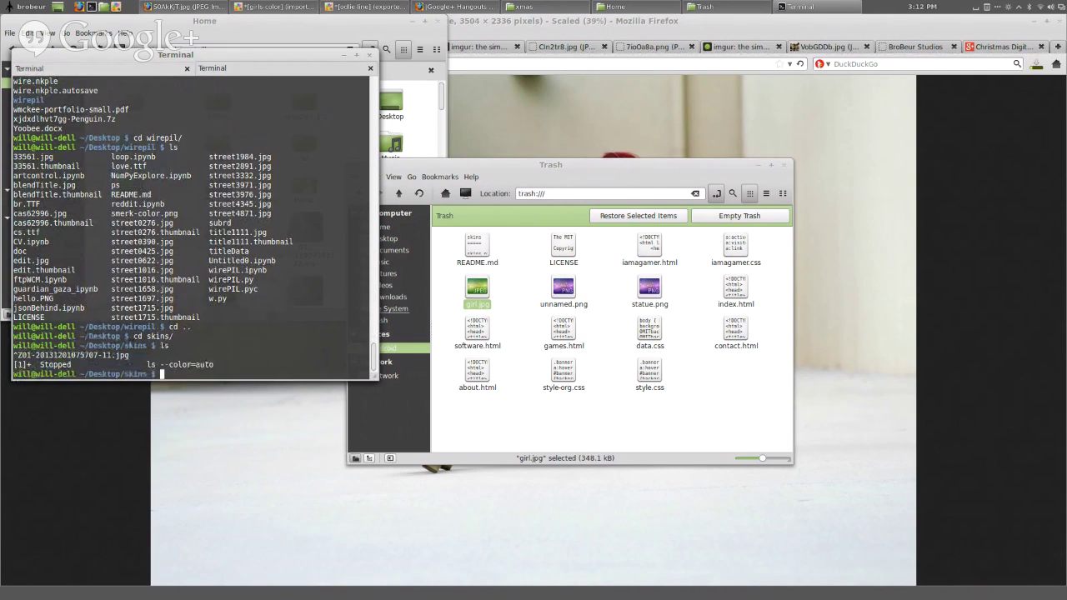
# Move up from skins to the Desktop directory and list its contents again.
pyautogui.write('cd ..')
pyautogui.press('Return')
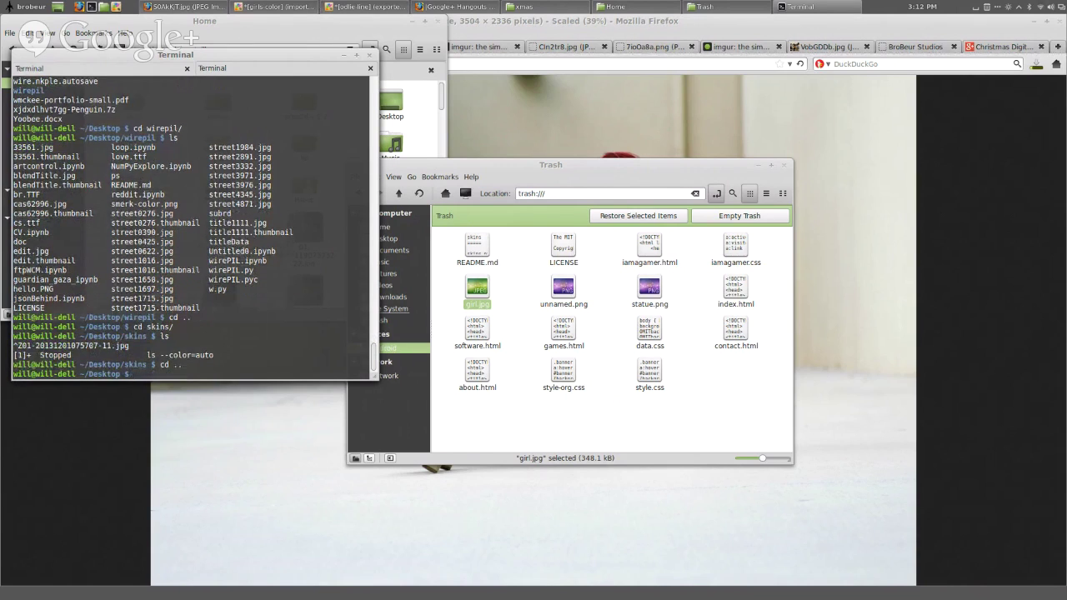
pyautogui.write('ls')
pyautogui.press('Return')
# Change into the wcmStringPY directory and list its files.
pyautogui.write('c')
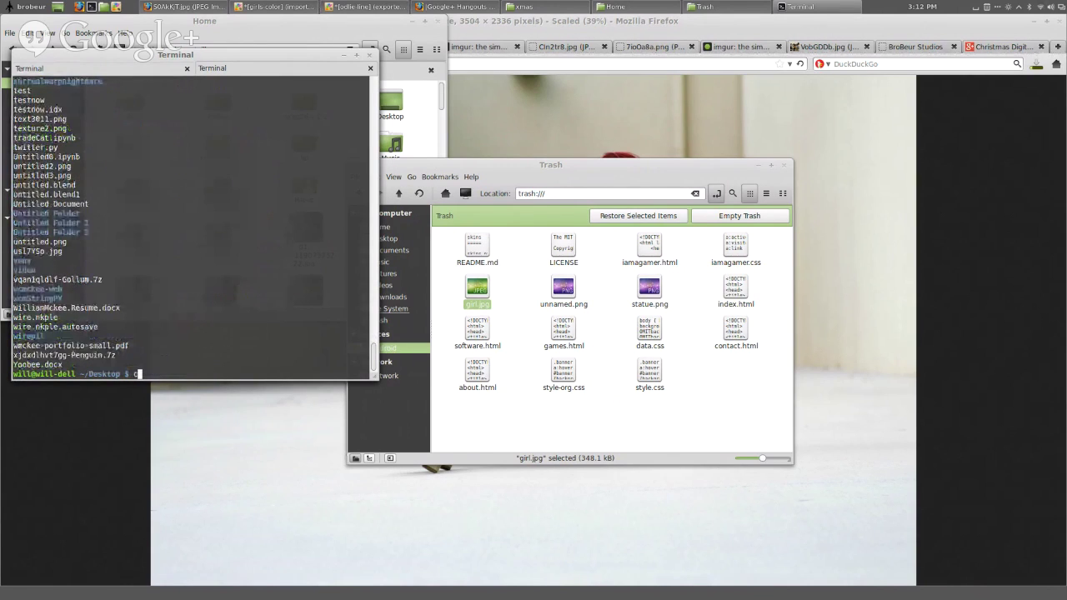
pyautogui.write('d wcmS')
pyautogui.press('Tab')
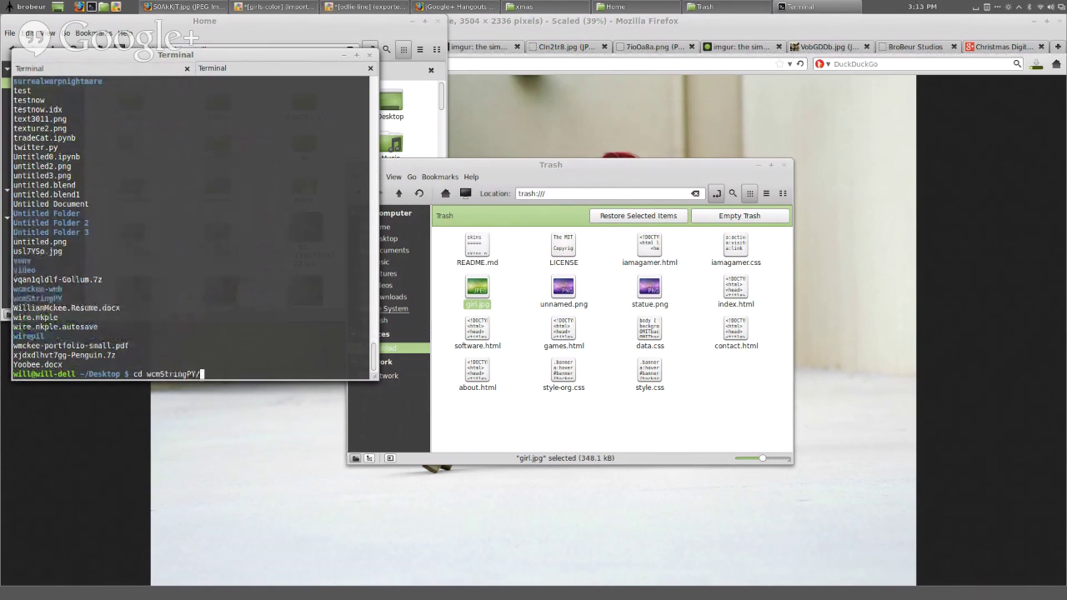
pyautogui.press('Return')
pyautogui.write('ls')
pyautogui.press('Return')
# Launch ipython notebook from the wcmStringPY directory.
pyautogui.write('l')
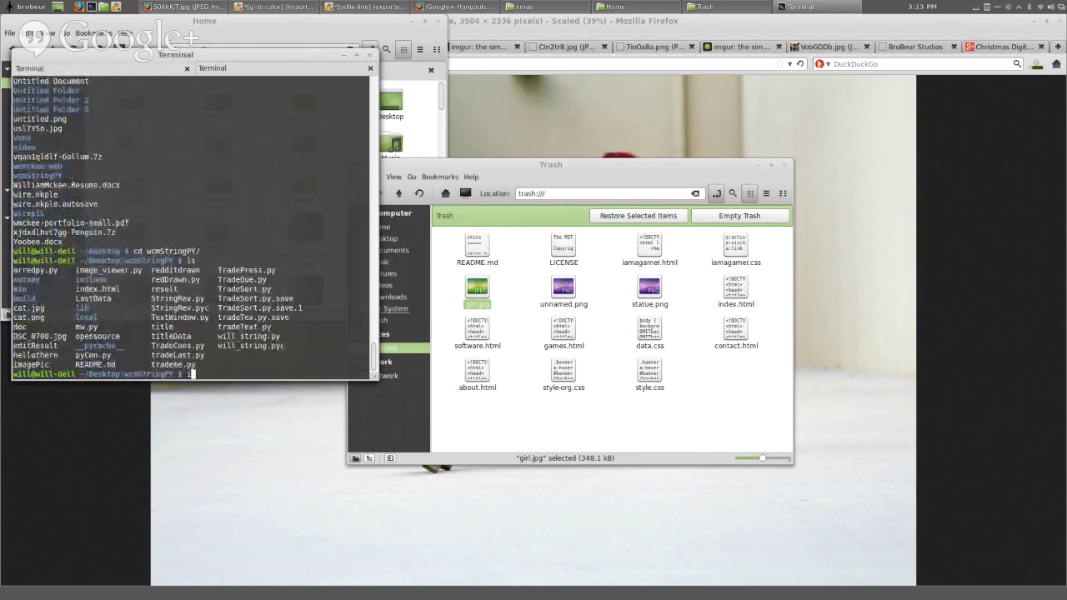
pyautogui.write('python notebook')
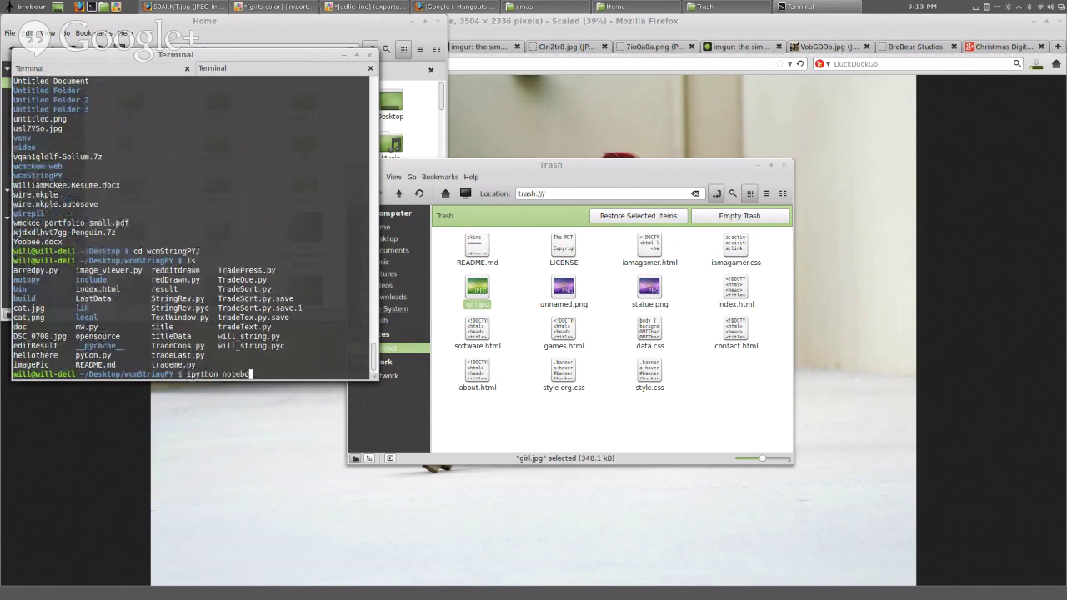
pyautogui.press('Return')
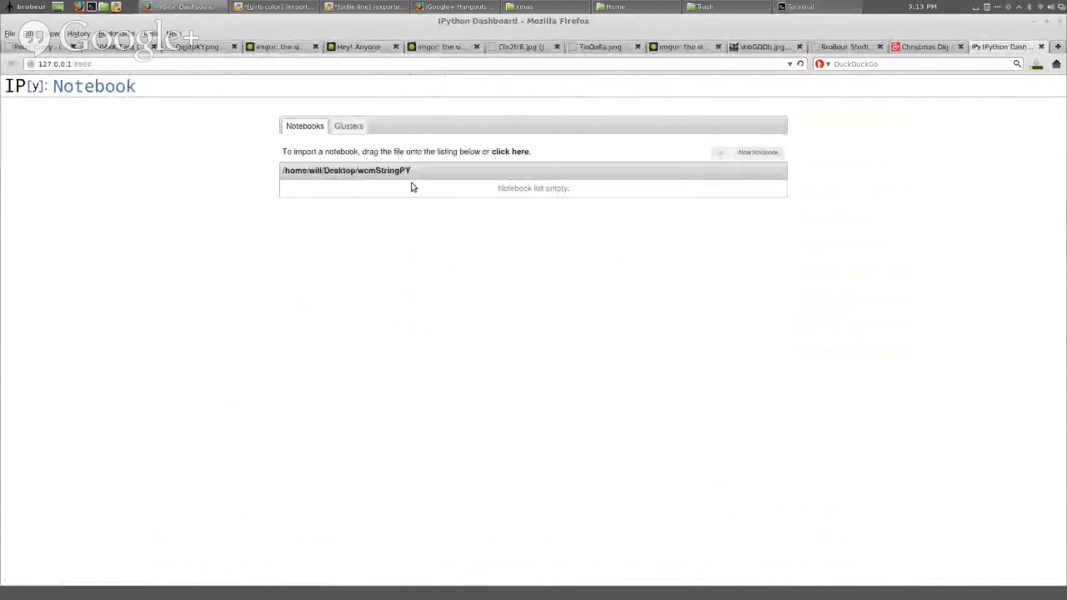
# Switch back to the terminal, suspend the running notebook server and move up to the Desktop directory.
pyautogui.hotkey('alt', 'Tab')
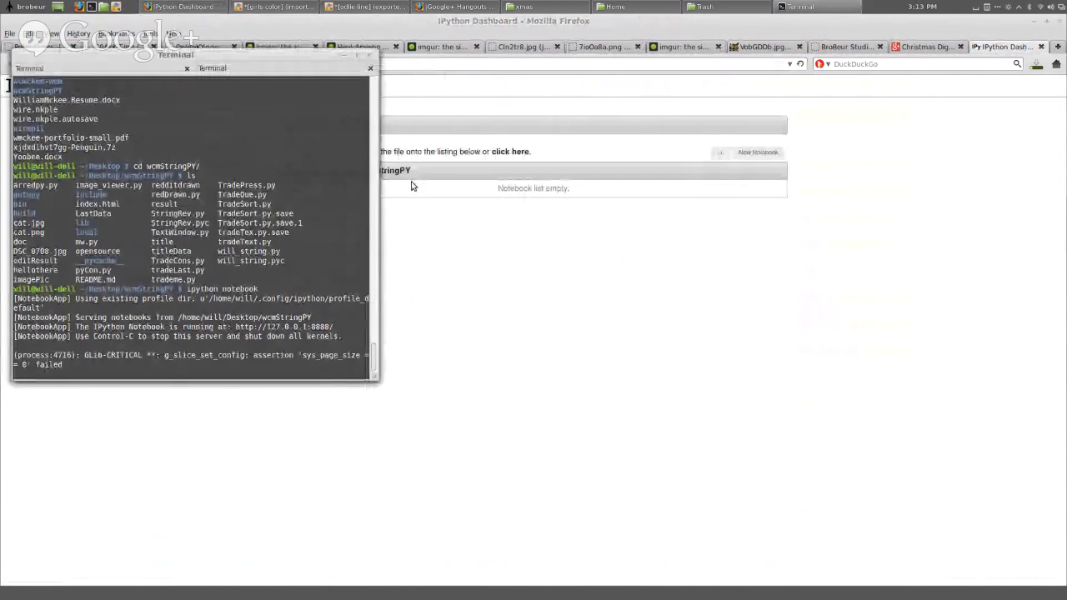
pyautogui.hotkey('ctrl', 'z')
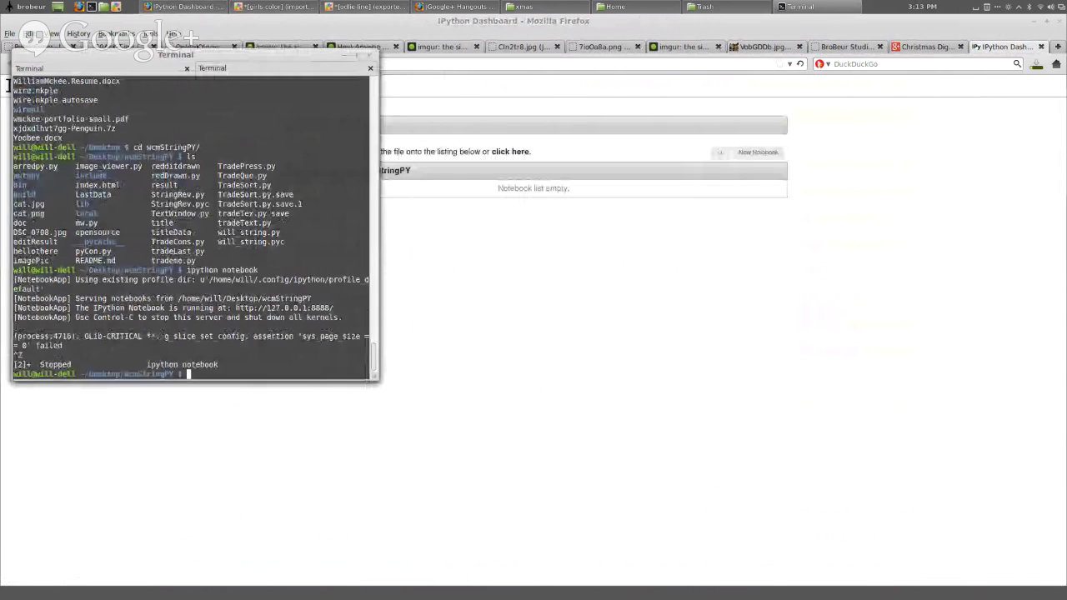
pyautogui.write('cd ..')
pyautogui.press('Return')
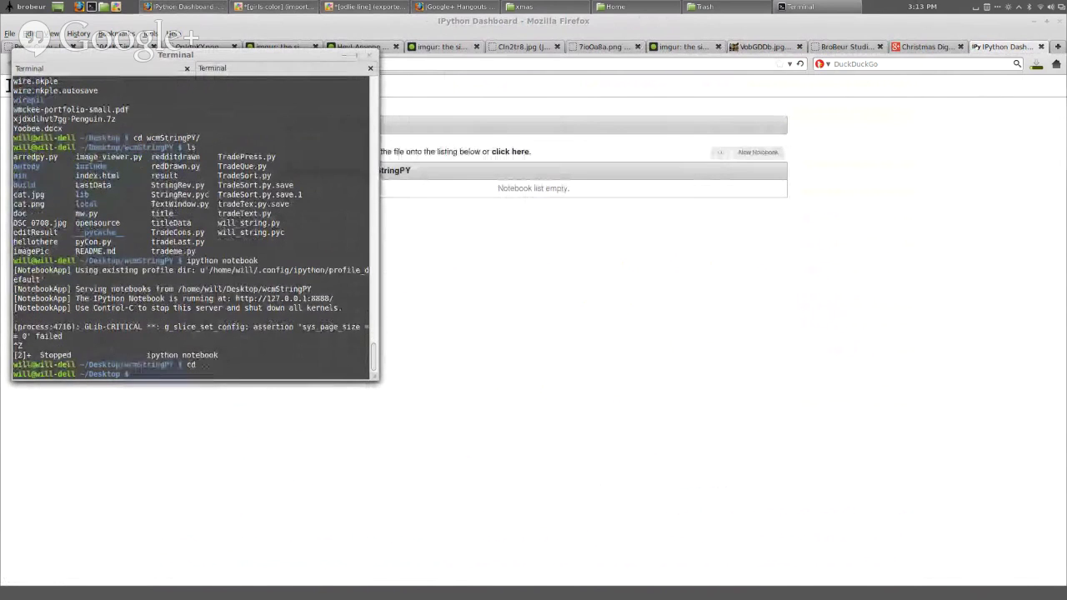
# Change into the skins directory, list its files with ls and suspend the listing.
pyautogui.write('cd')
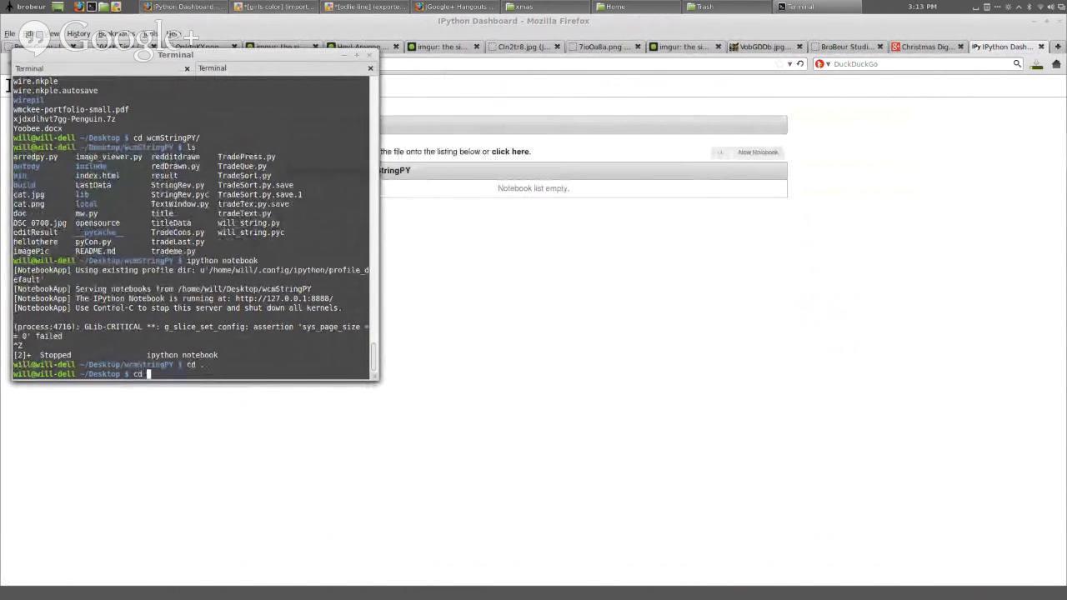
pyautogui.press('BackSpace')
pyautogui.press('BackSpace')
pyautogui.press('BackSpace')
pyautogui.write('cd skins/')
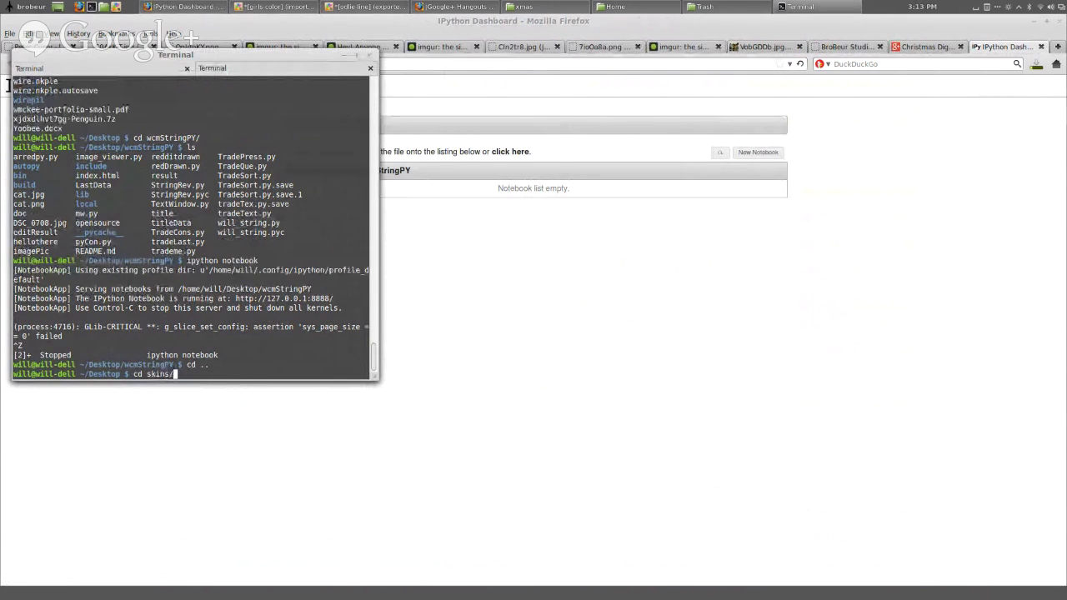
pyautogui.press('Return')
pyautogui.write('ls')
pyautogui.press('Return')
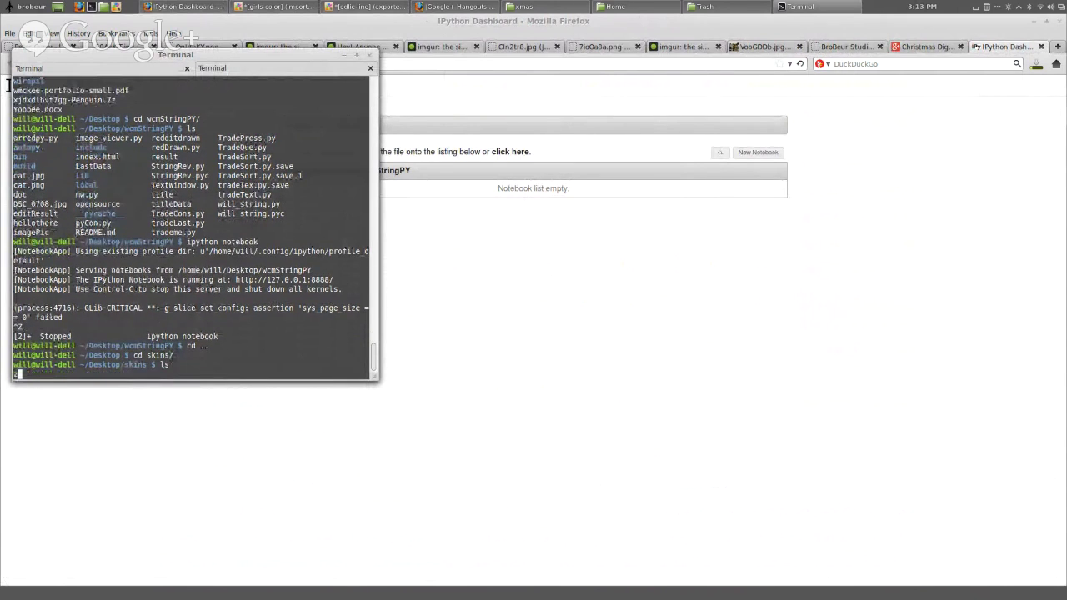
pyautogui.hotkey('ctrl', 'z')
# Launch ipython notebook from the skins directory.
pyautogui.write('python noteb')
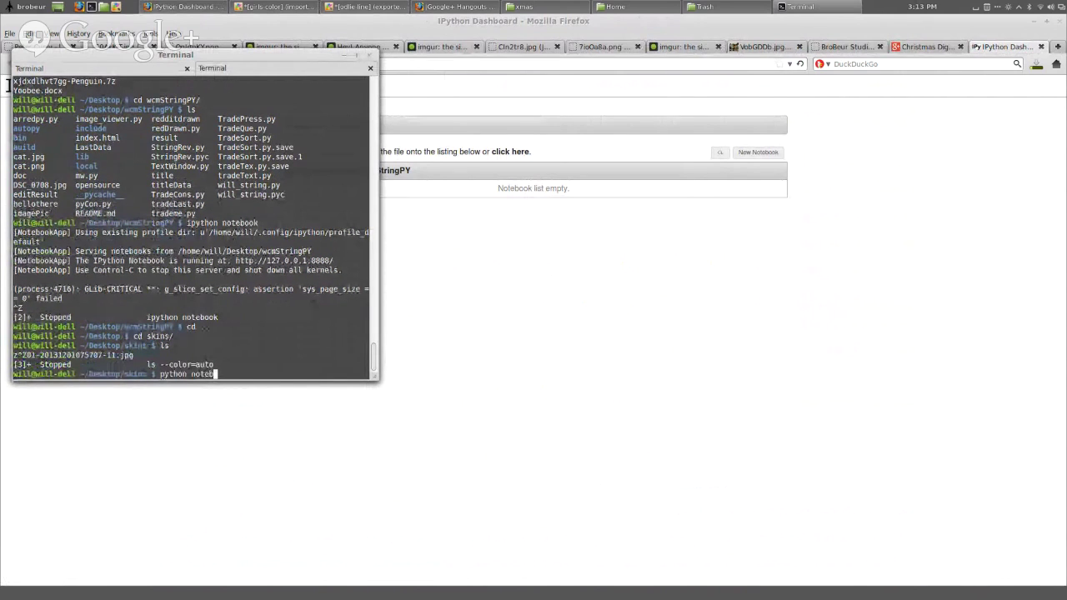
pyautogui.press('BackSpace')
pyautogui.press('BackSpace')
pyautogui.press('BackSpace')
pyautogui.press('BackSpace')
pyautogui.press('BackSpace')
pyautogui.press('BackSpace')
pyautogui.press('BackSpace')
pyautogui.write('ipy')
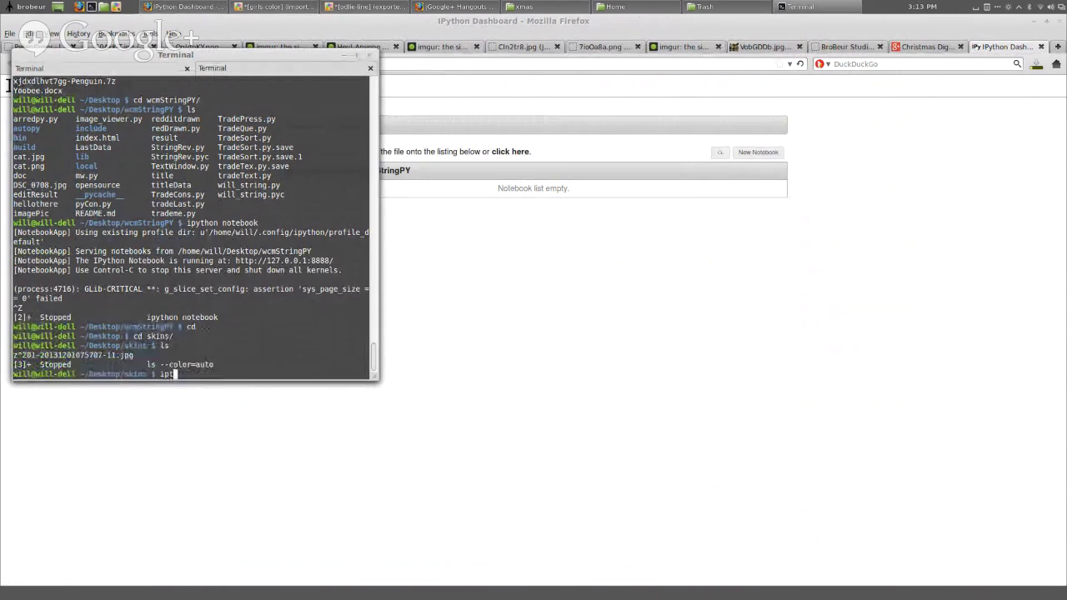
pyautogui.write('thon notebook')
pyautogui.press('Return')
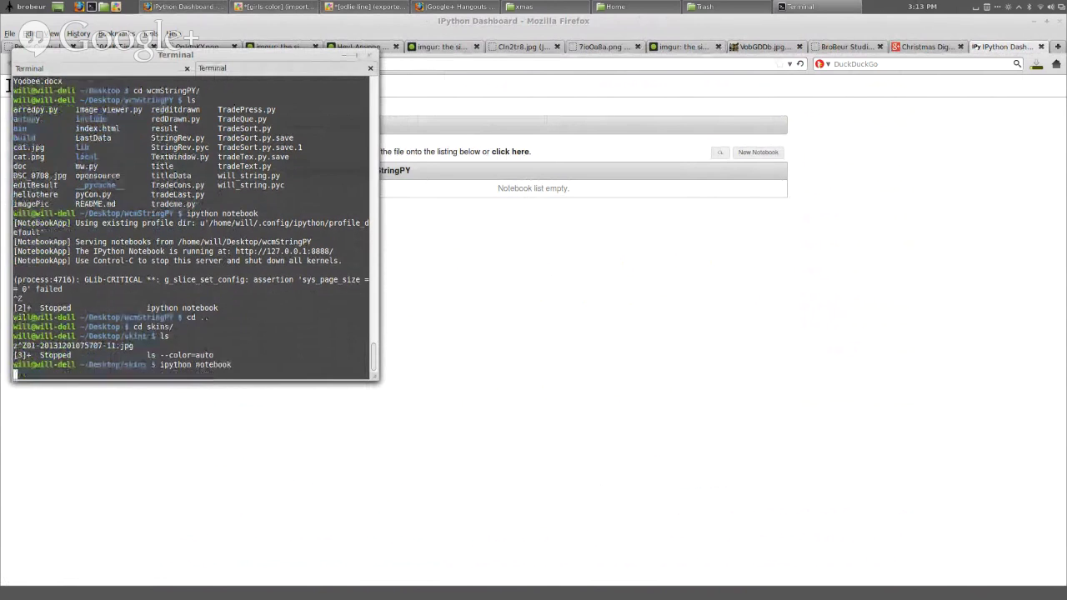